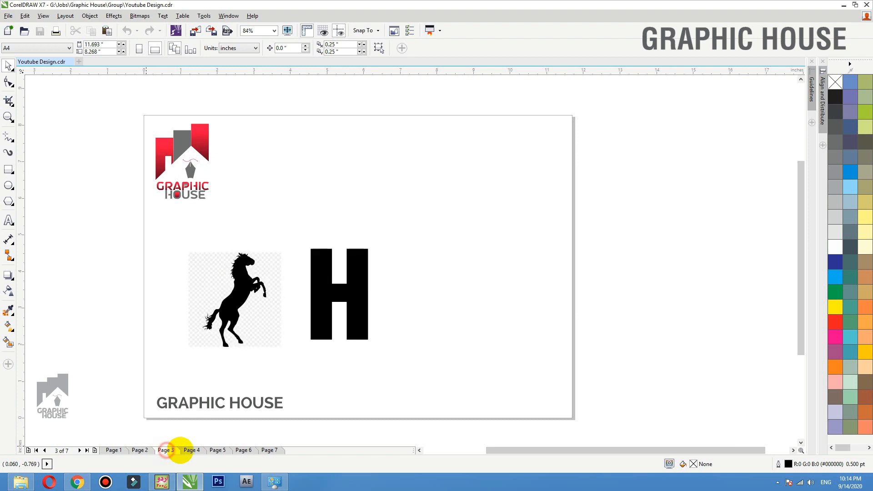
- Browse the document's pages, then shift the red Coca-Cola poster left on Page 1
left_click(192, 450)
left_click(217, 450)
left_click(238, 450)
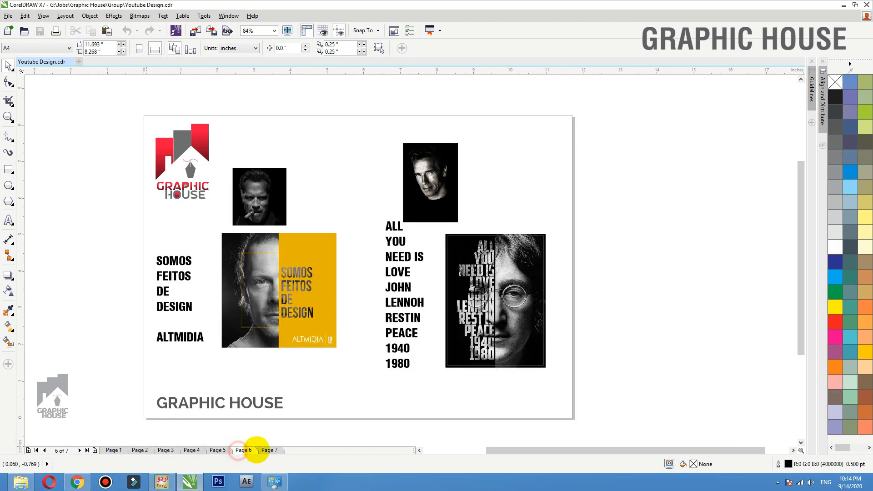
left_click(267, 450)
left_click(111, 450)
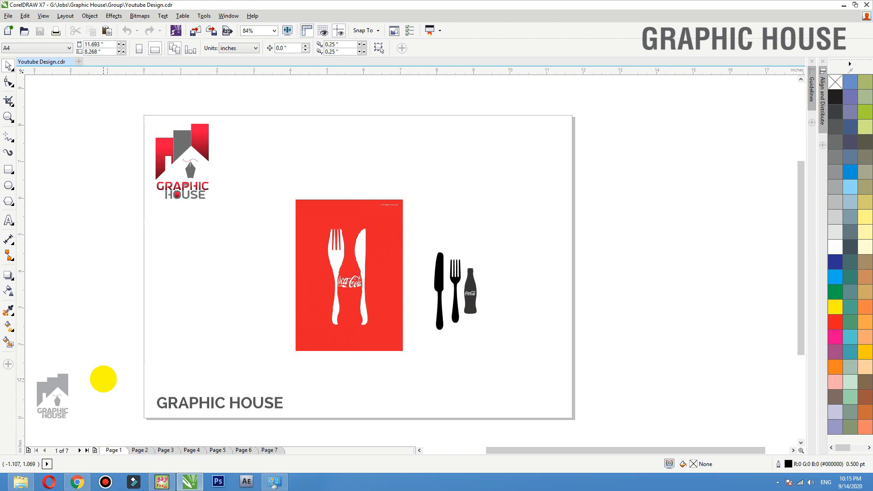
left_click_drag(338, 313, 309, 313)
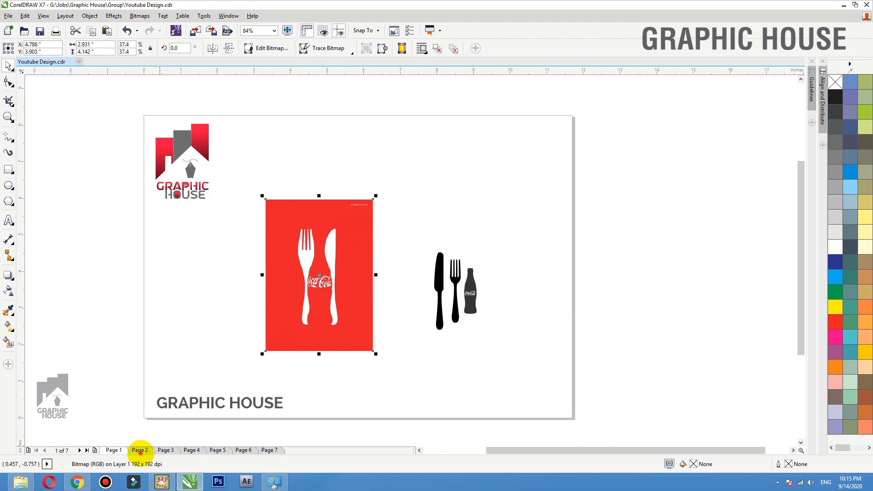
- Go back to Page 4 with the rearing horse and the letter H
left_click(140, 450)
left_click(166, 450)
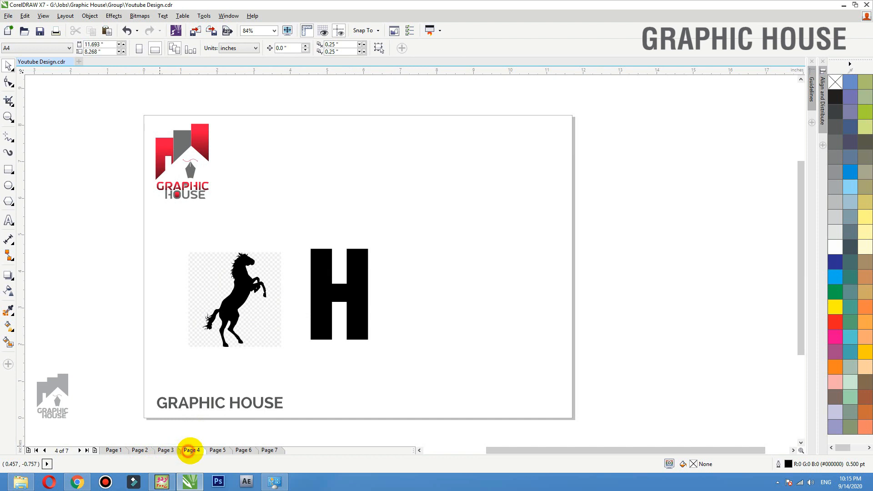
left_click(190, 450)
- Return to Page 1 showing the red Coca-Cola poster and black cutlery silhouettes
left_click(114, 450)
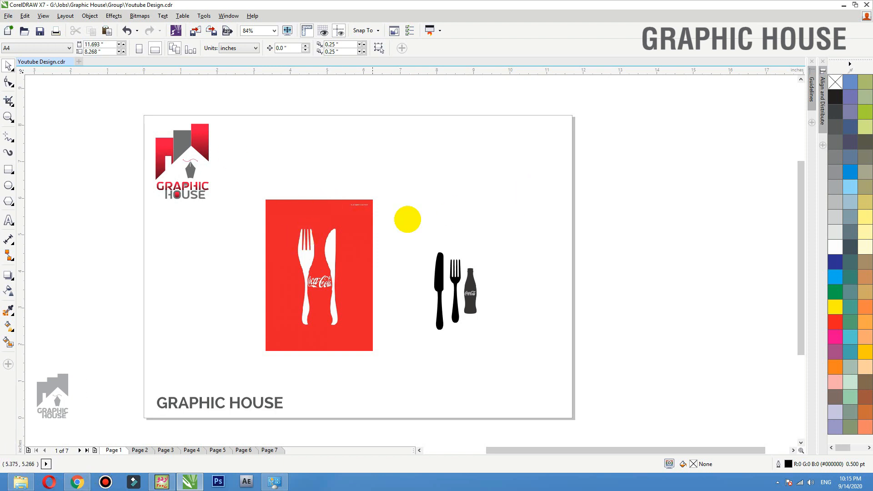
- Move the Coca-Cola poster further left and shift the knife and fork left
left_click_drag(312, 260, 277, 256)
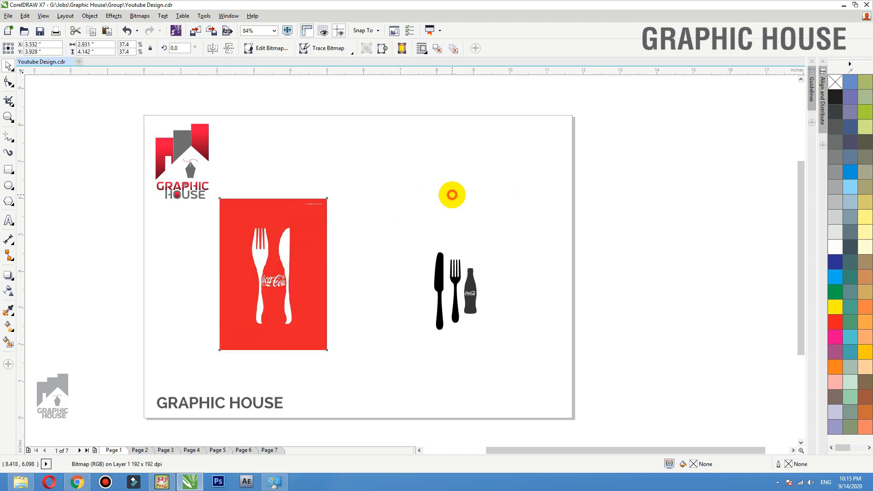
key("z")
left_click_drag(606, 187, 185, 378)
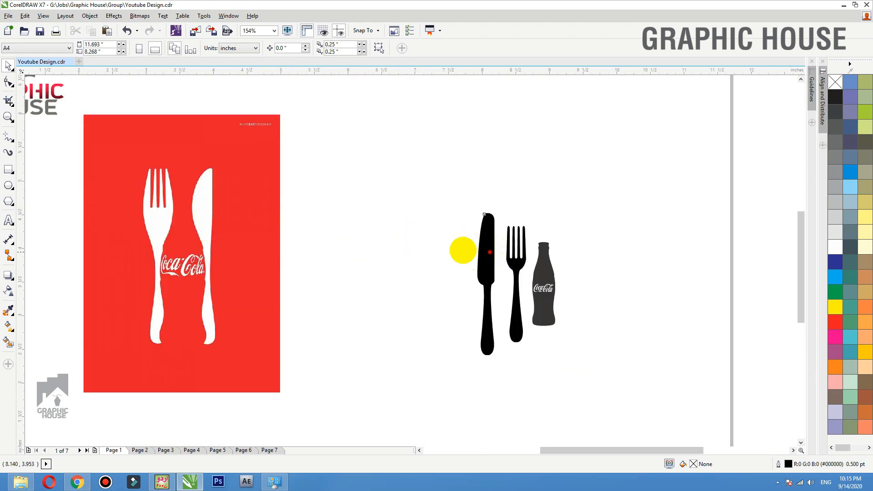
left_click_drag(483, 245, 410, 246)
left_click_drag(518, 260, 449, 243)
key("Escape")
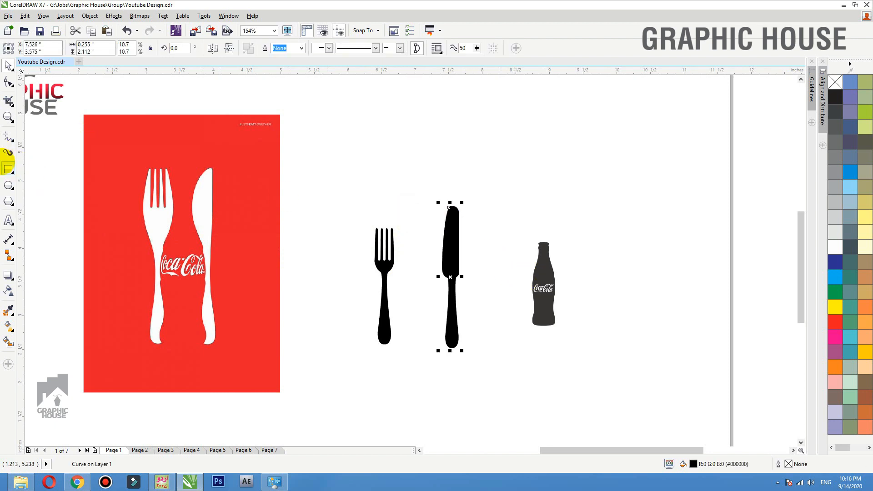
- Draw a poster-sized rectangle, fill it with the poster's red, and send it behind the cutlery
left_click(8, 169)
left_click_drag(288, 112, 485, 391)
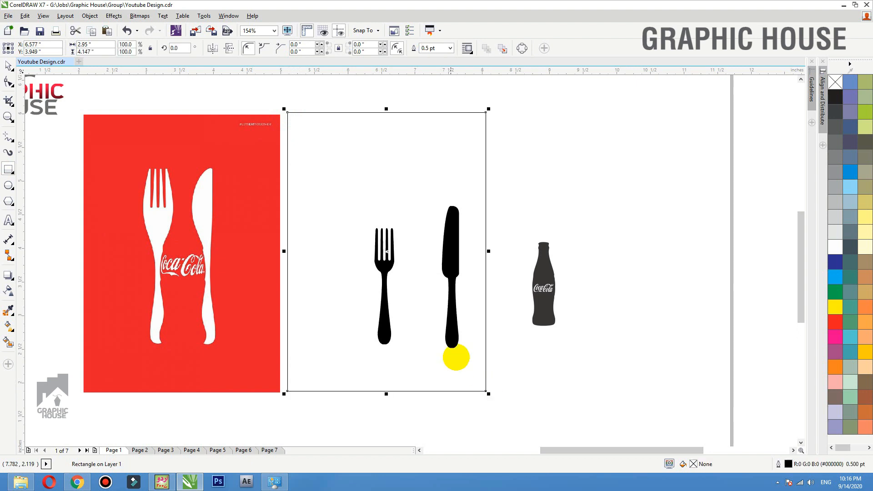
left_click(8, 310)
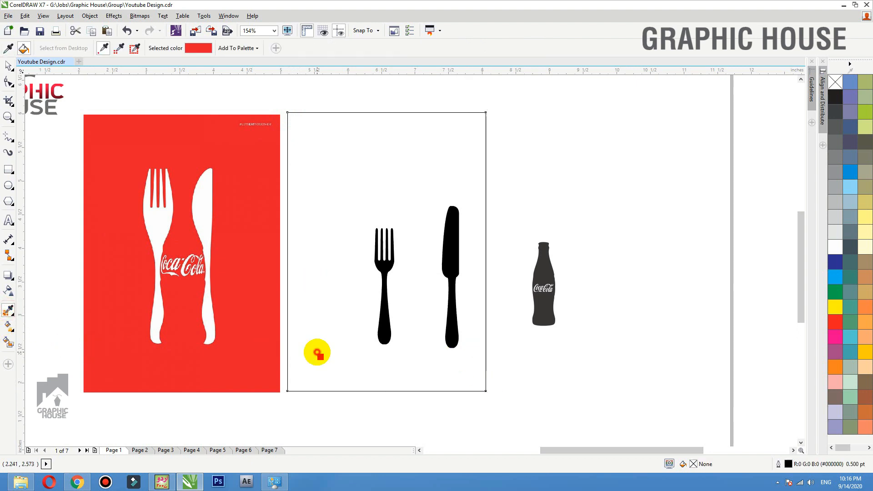
left_click(317, 352)
key("shift+Page_Down")
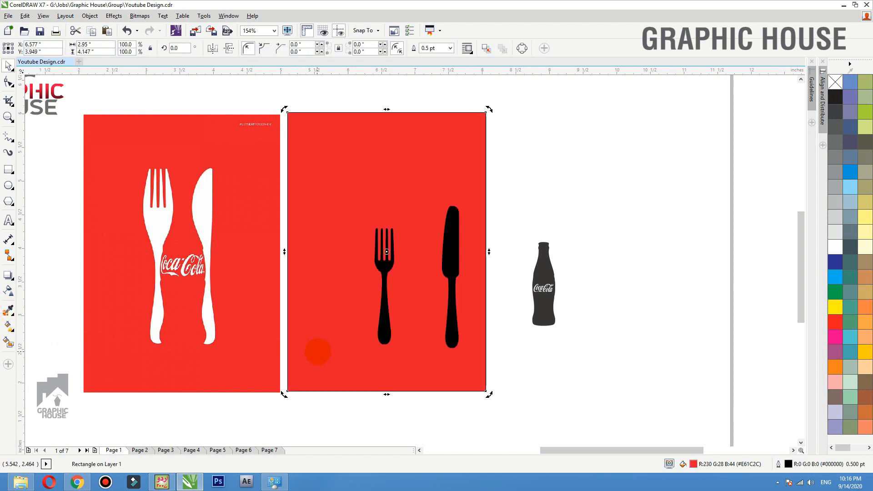
- Move the fork, knife and bottle to the right, off the red rectangle
left_click(457, 239)
mouse_move(681, 182)
left_mouse_down()
mouse_move(442, 322)
mouse_move(294, 382)
left_mouse_up()
left_click_drag(473, 255, 589, 255)
key("ctrl+z")
left_click_drag(664, 163, 293, 359)
left_click_drag(450, 236, 597, 237)
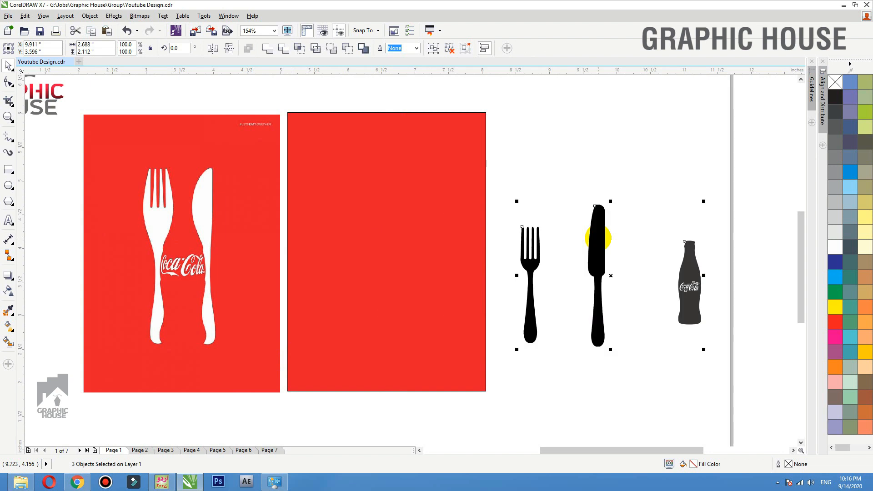
left_click(590, 173)
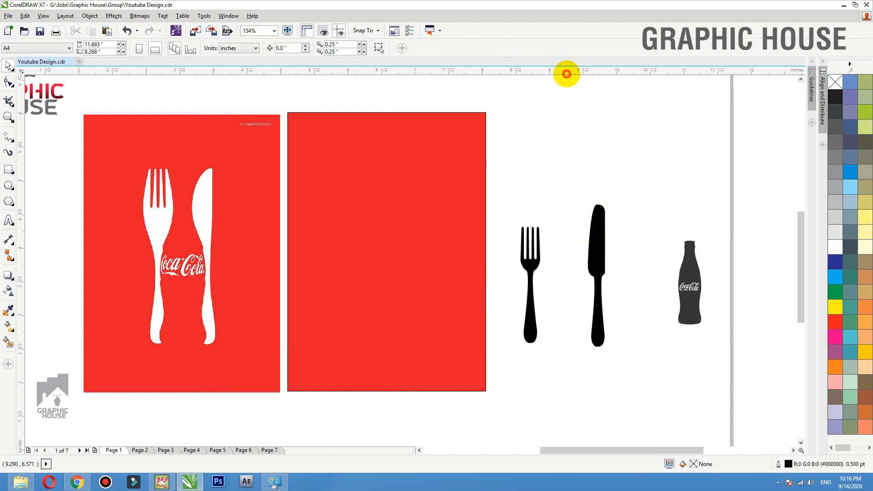
- Add two horizontal guides and scale the fork and bottle to span between them
left_click_drag(566, 74, 599, 347)
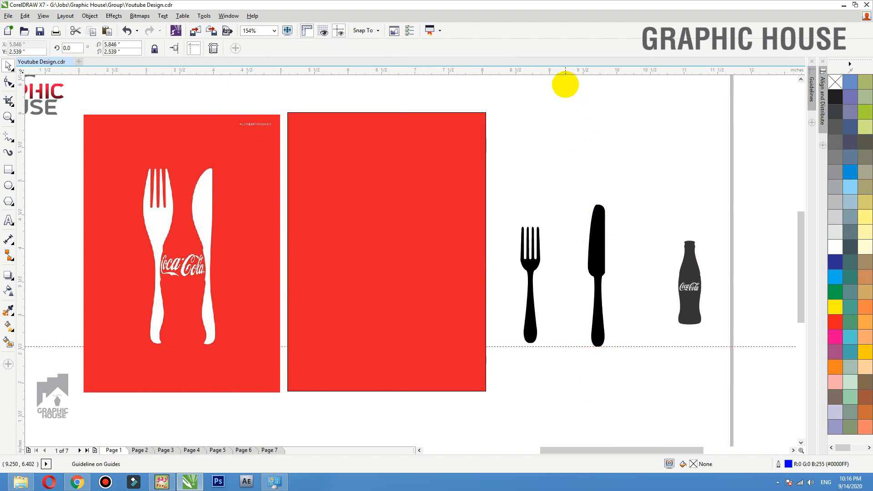
left_click_drag(571, 72, 596, 204)
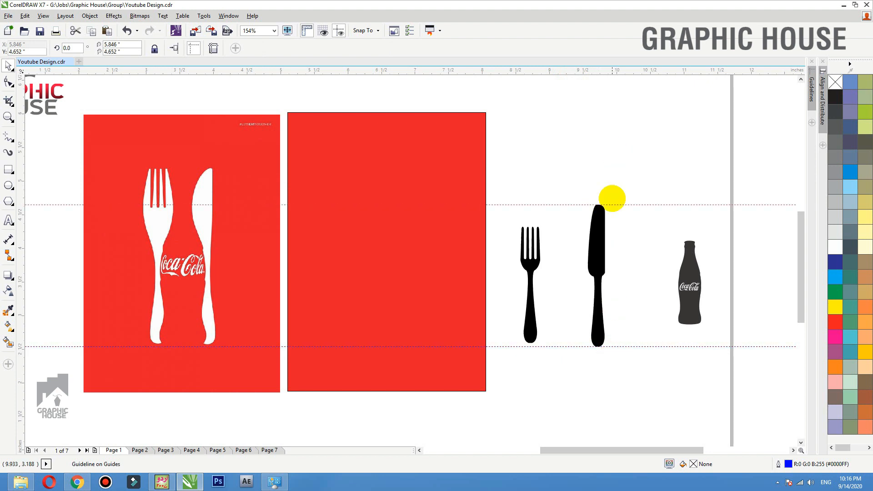
left_click_drag(758, 173, 435, 379)
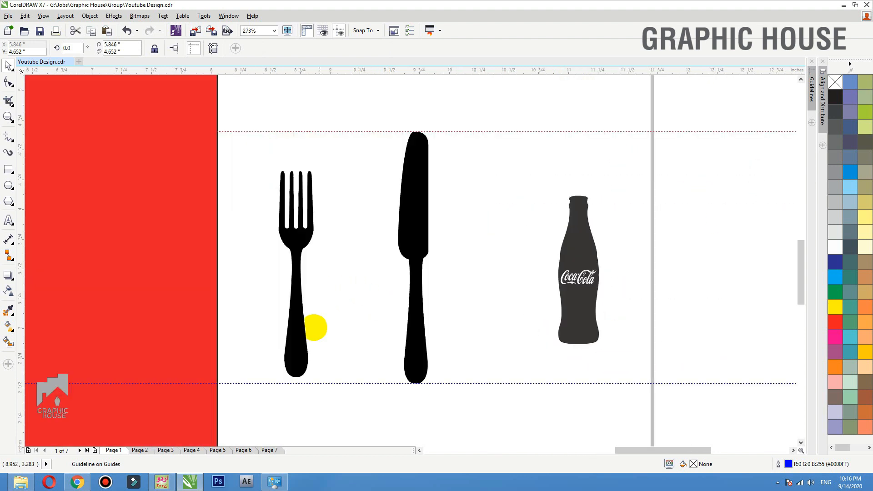
left_click_drag(292, 347, 282, 351)
left_click_drag(306, 172, 345, 128)
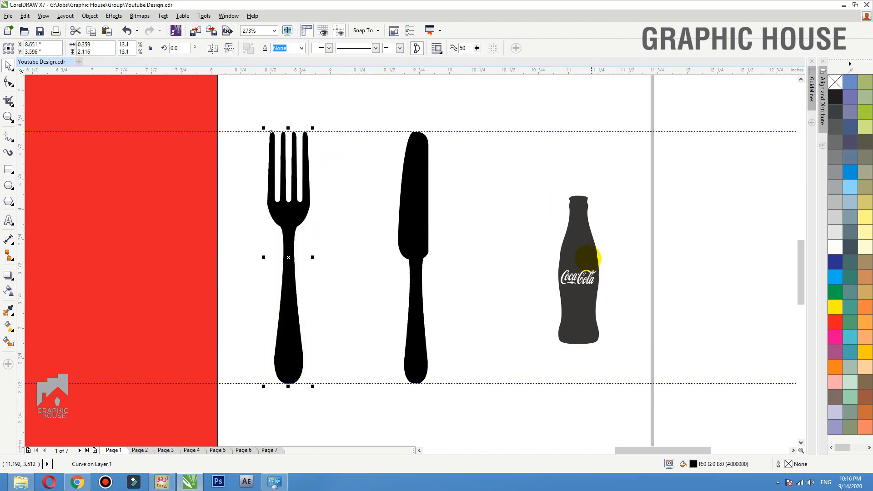
left_click_drag(587, 257, 341, 298)
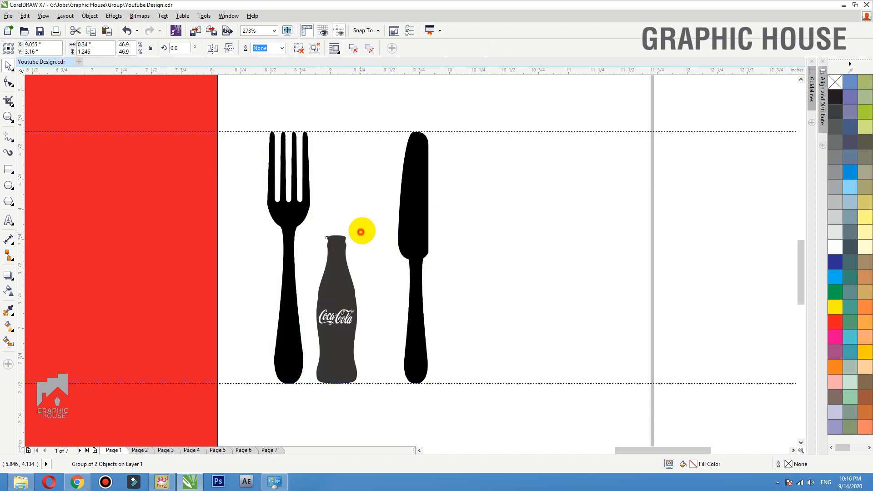
left_click_drag(361, 232, 395, 128)
- Move the fork, bottle and knife together onto the new red rectangle
left_click(497, 105)
scroll(479, 189, "down", 2)
key("F2")
left_click_drag(528, 120, 19, 321)
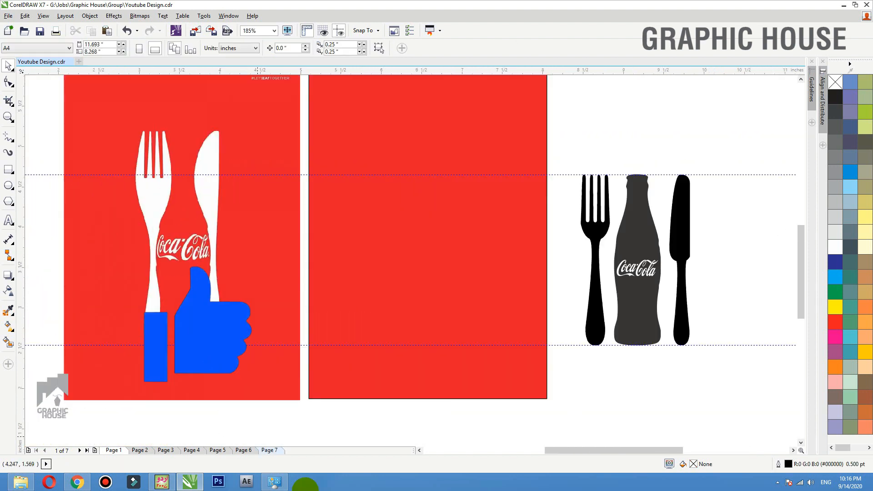
left_click_drag(703, 239, 582, 345)
left_click_drag(635, 244, 436, 241)
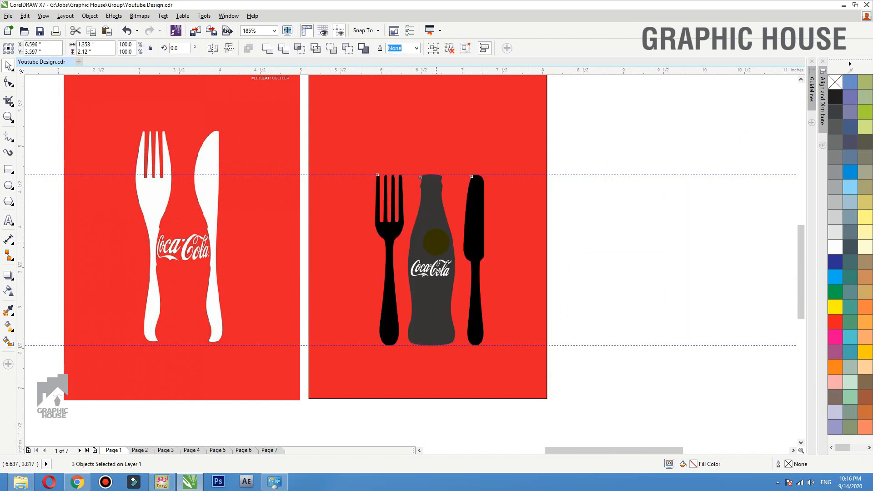
- Delete both guidelines and zoom to fit the two red panels
left_click(510, 232)
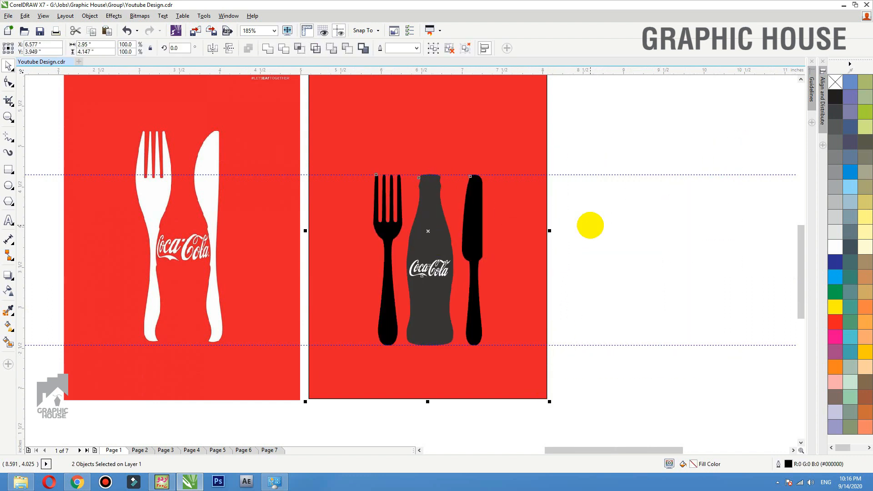
left_click(634, 188)
left_click(615, 175)
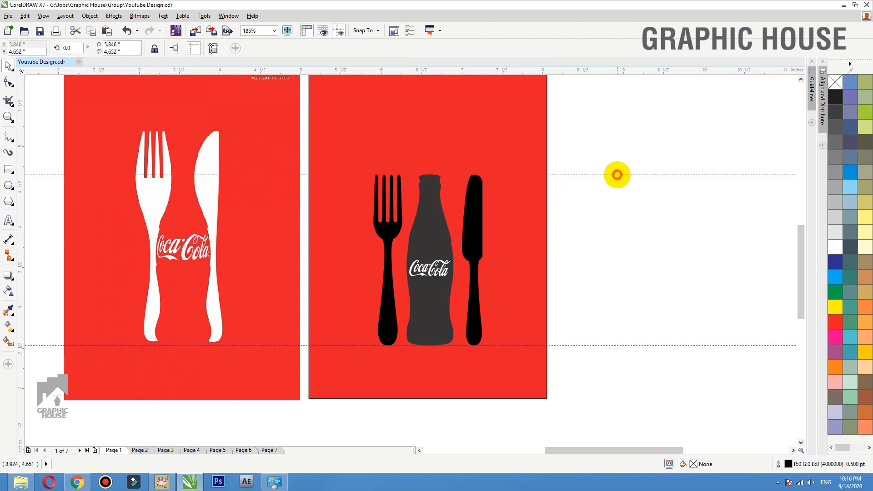
key("Delete")
left_click(610, 345)
key("Delete")
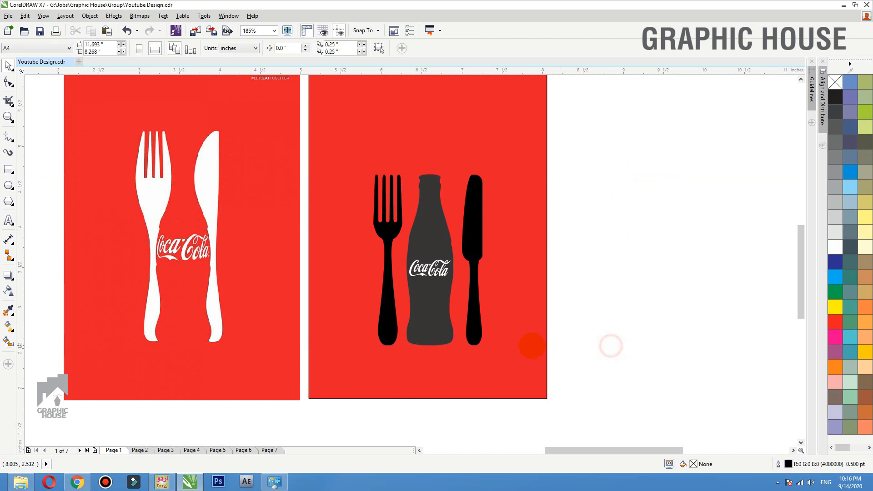
left_click(530, 346)
left_click(251, 231, "shift")
key("shift+F2")
left_click(726, 207)
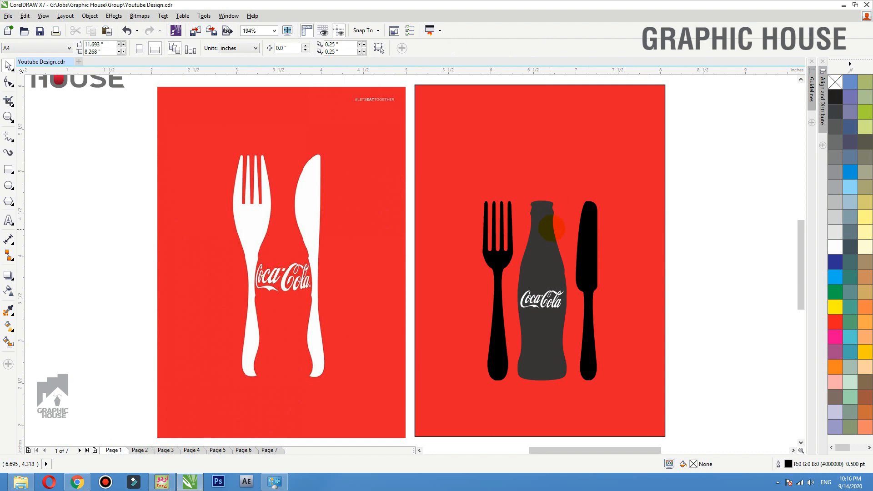
- Turn the fork and knife white
left_click(502, 244)
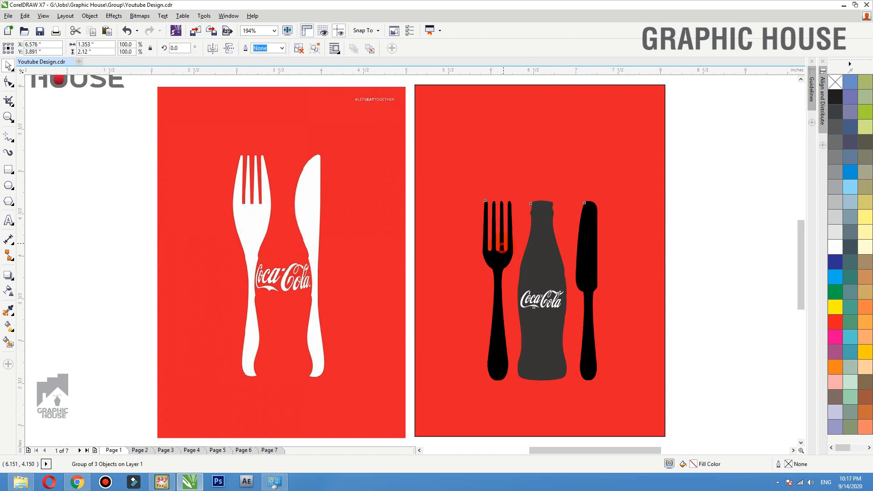
left_click(723, 230)
left_click(590, 231)
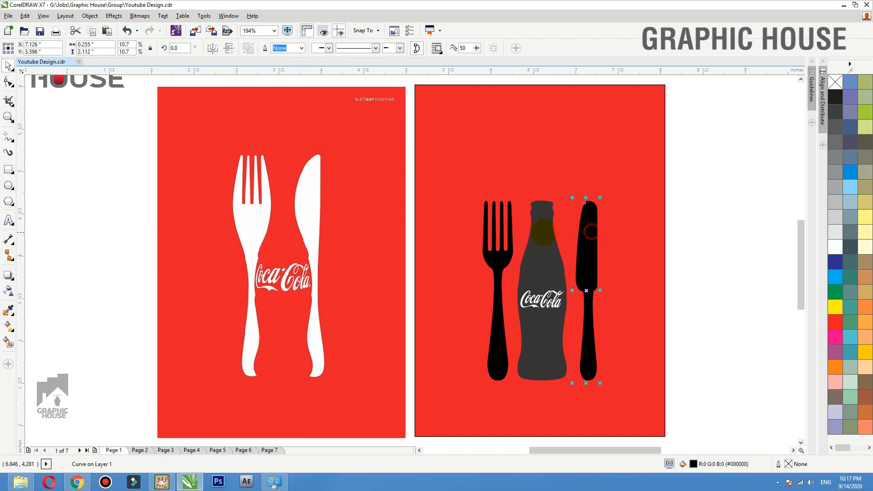
left_click(507, 247, "shift")
left_click(834, 247)
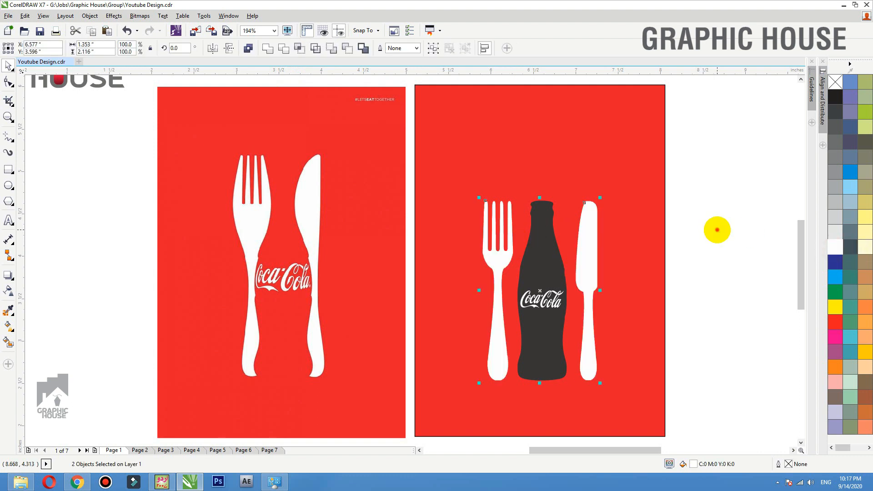
left_click(718, 228)
- Push the knife and fork against the bottle and shrink the logo to about 86%
left_click(550, 243, "ctrl")
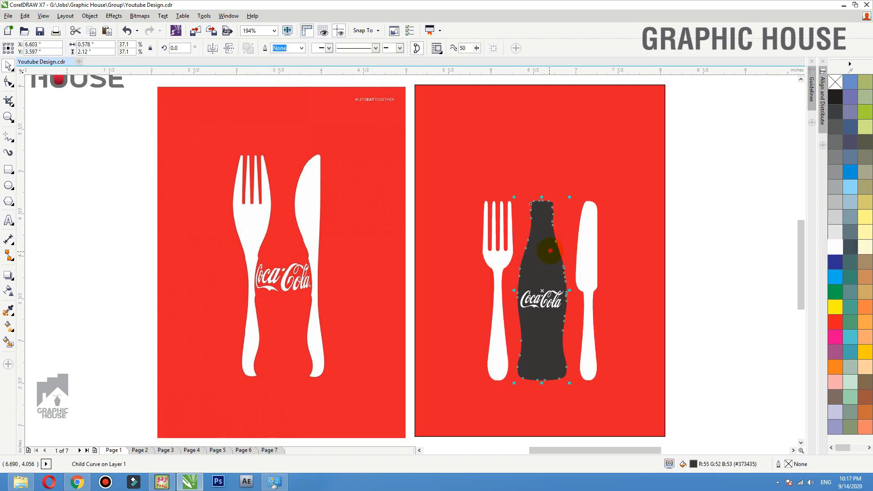
left_click(725, 214)
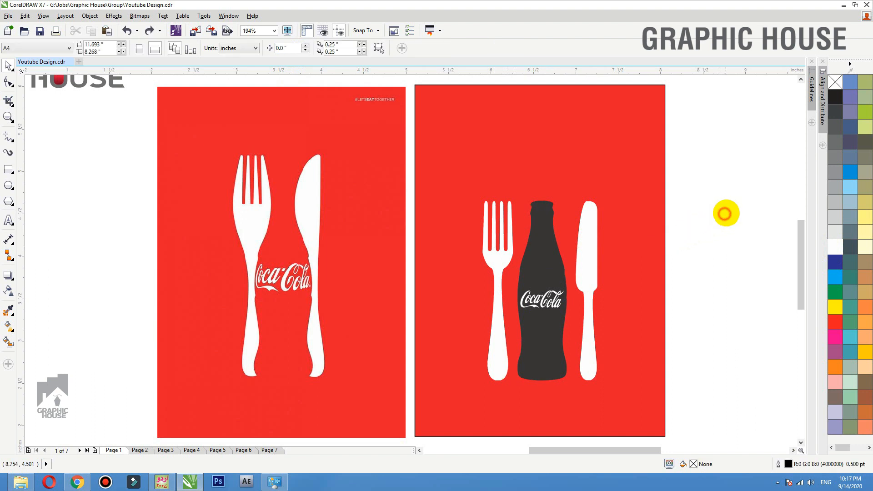
key("F2")
left_click_drag(726, 168, 395, 411)
left_click(454, 213)
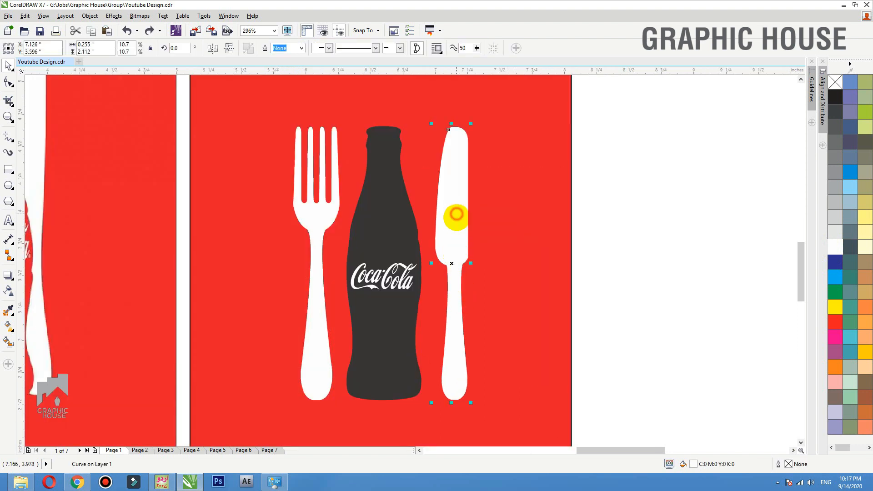
left_click_drag(454, 214, 425, 223)
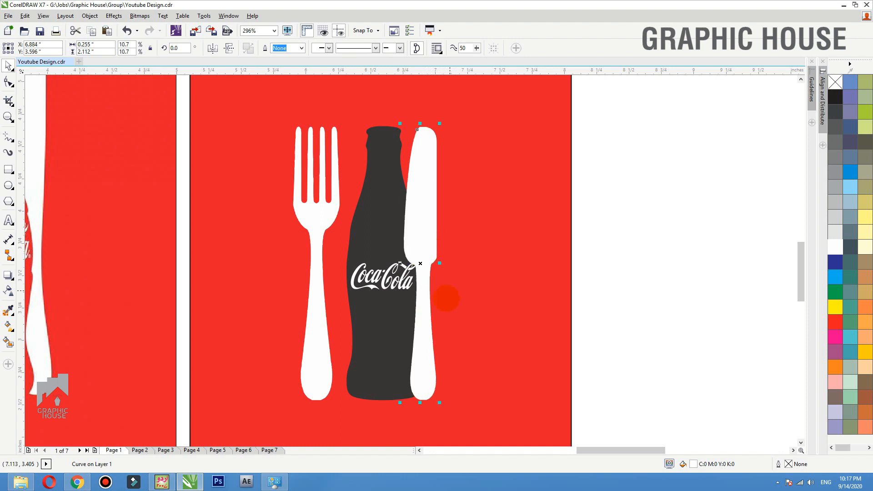
left_click_drag(327, 224, 350, 219)
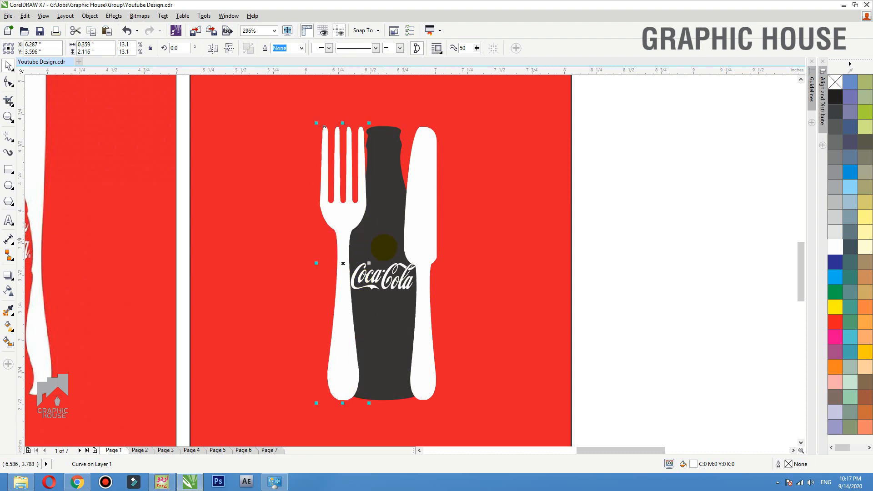
left_click_drag(385, 268, 411, 263)
- Bring the bottle group in front of the fork and knife
left_click(386, 185)
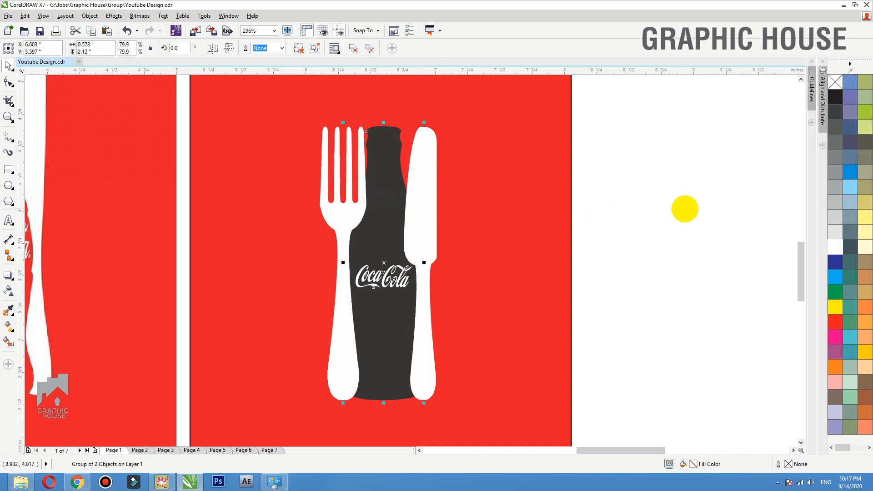
left_click(684, 209)
left_click_drag(393, 208, 393, 187)
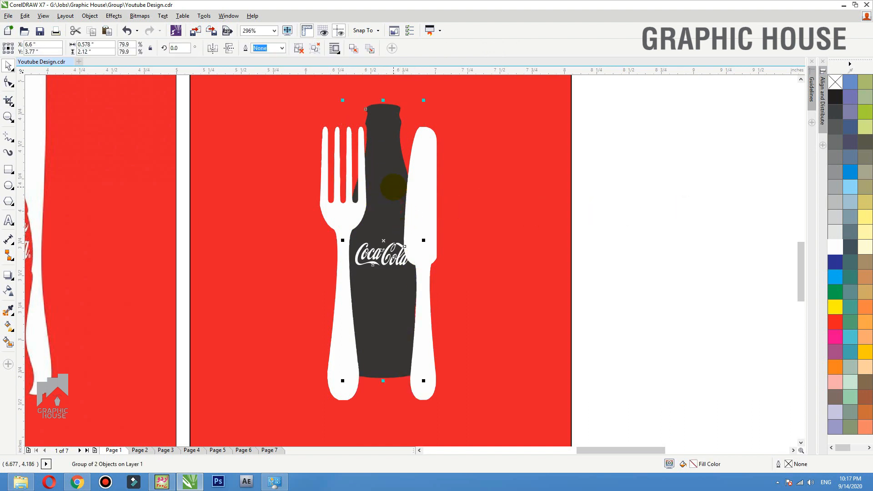
key("ctrl+z")
key("shift+Page_Up")
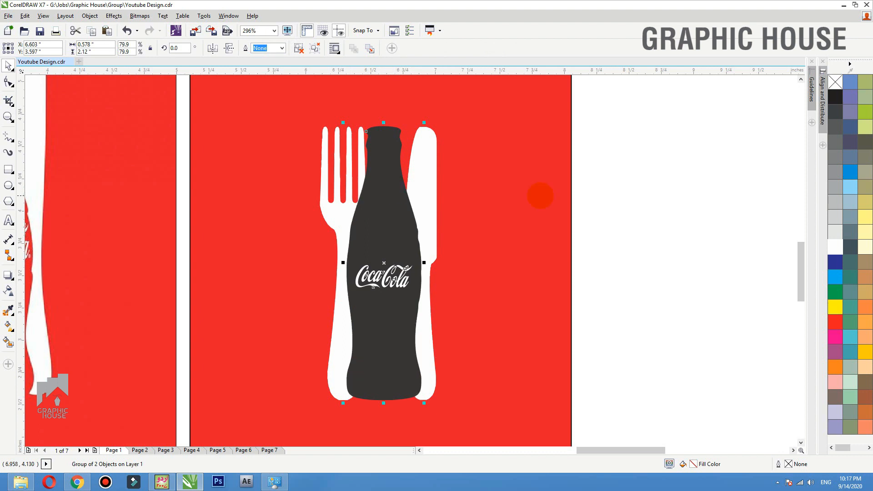
left_click(630, 195)
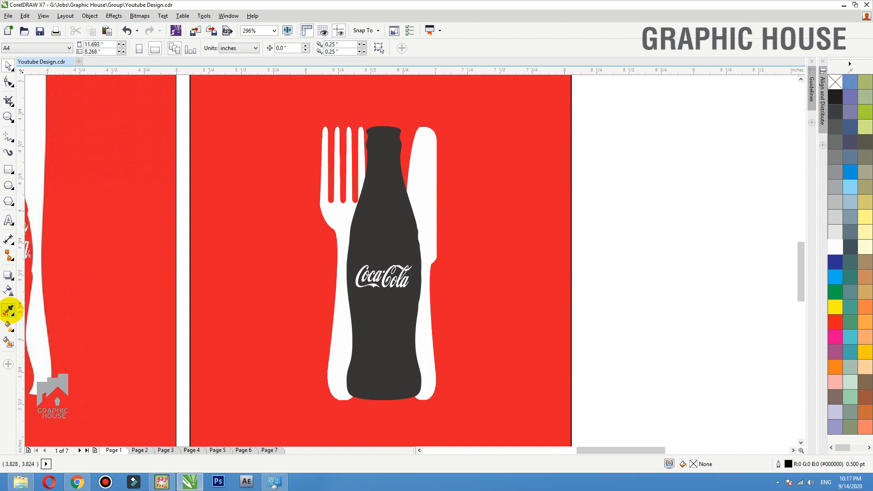
- Fill the dark bottle with the sampled poster red, then zoom in on both posters
left_click(8, 311)
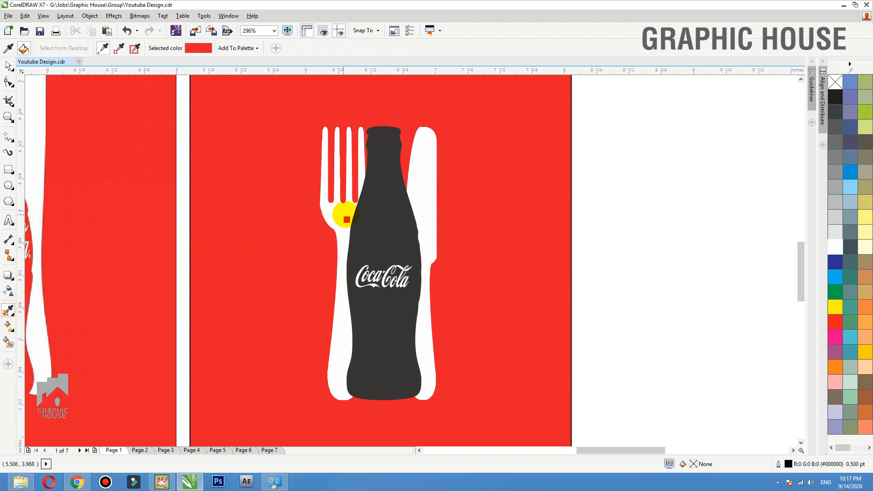
left_click(371, 214)
key("space")
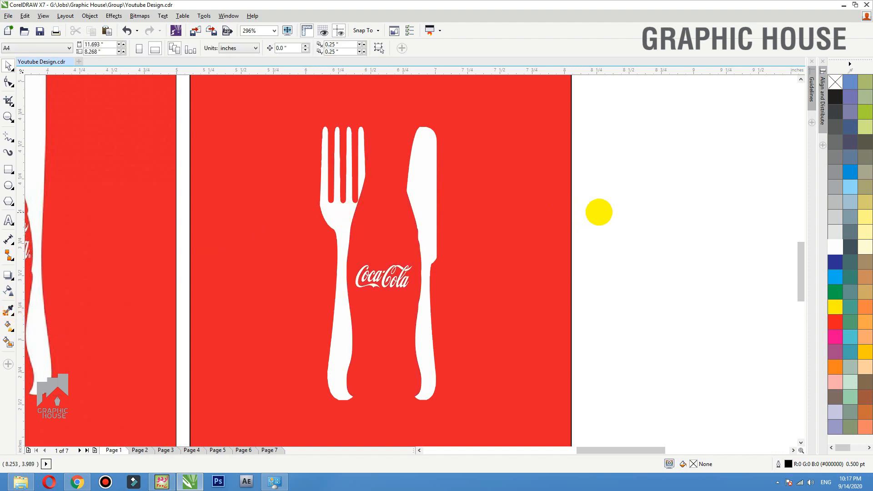
scroll(505, 227, "down", 2)
left_click_drag(607, 123, 172, 353)
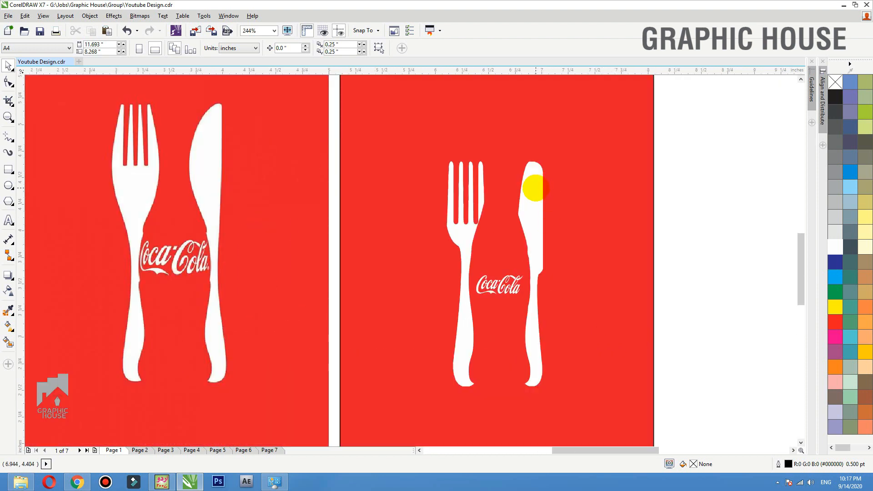
left_click_drag(489, 253, 388, 230)
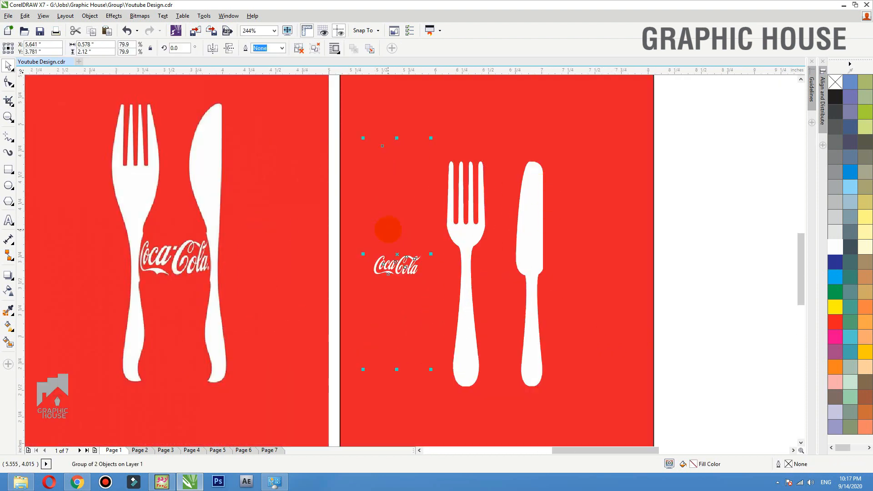
key("ctrl+z")
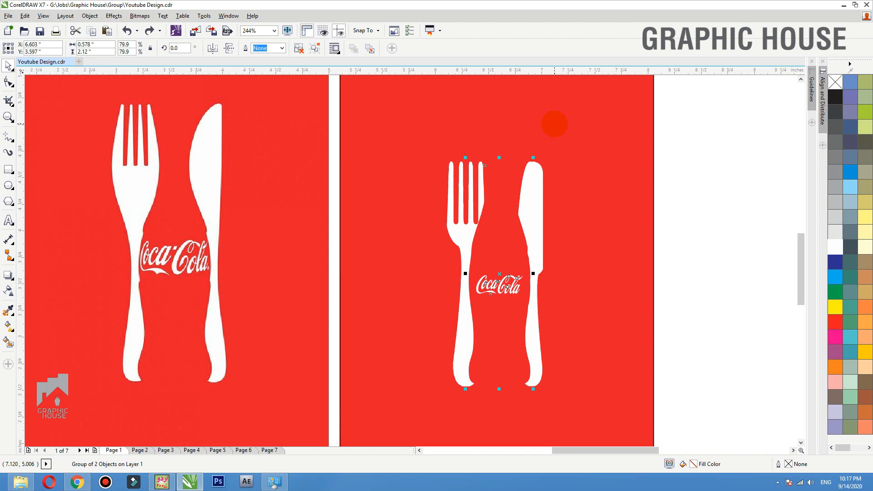
left_click(731, 163)
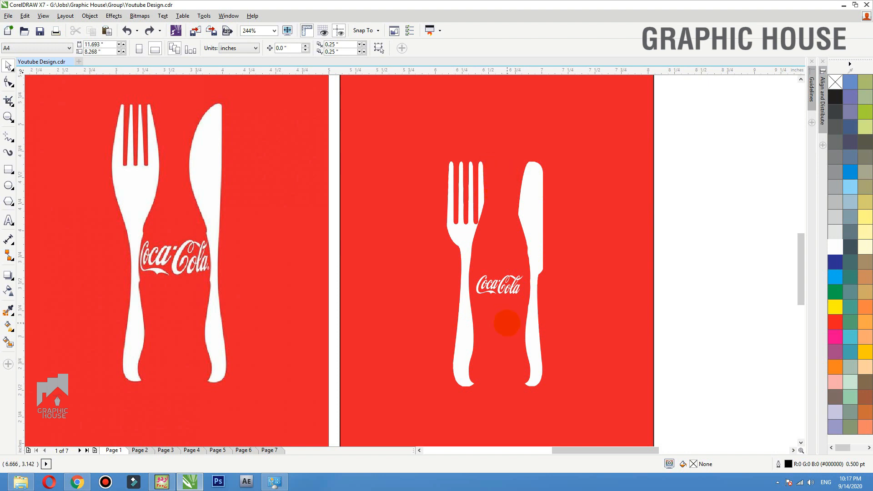
- Remove the black outline from the red poster background
left_click_drag(507, 323, 531, 292)
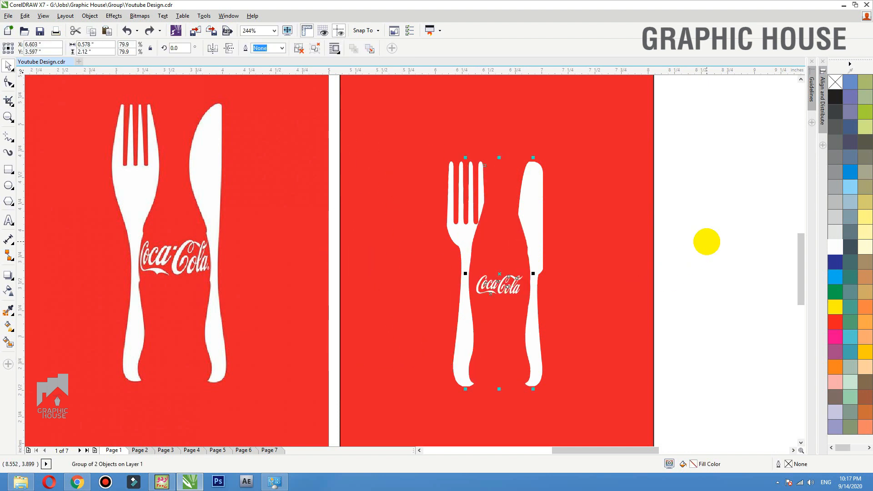
scroll(386, 238, "down", 3)
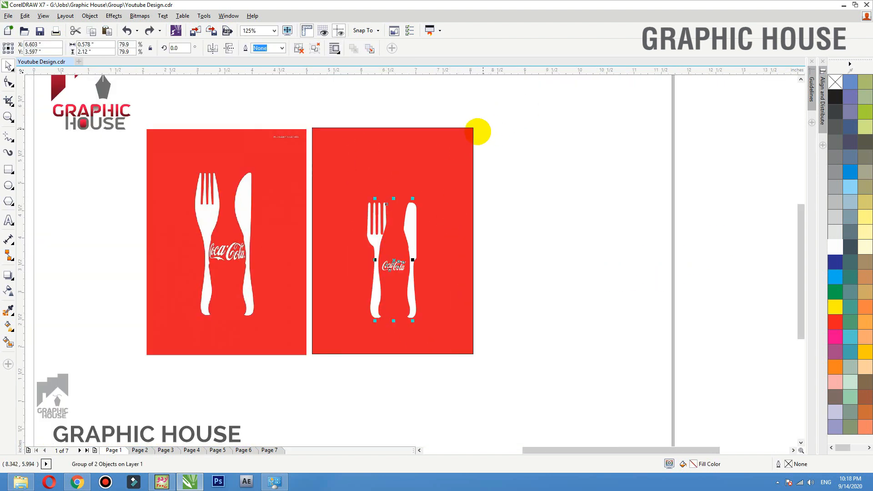
left_click(477, 132)
left_click(471, 132)
right_click(838, 83)
- Drop a copy of the whole poster to its right as a third panel
left_click(542, 105)
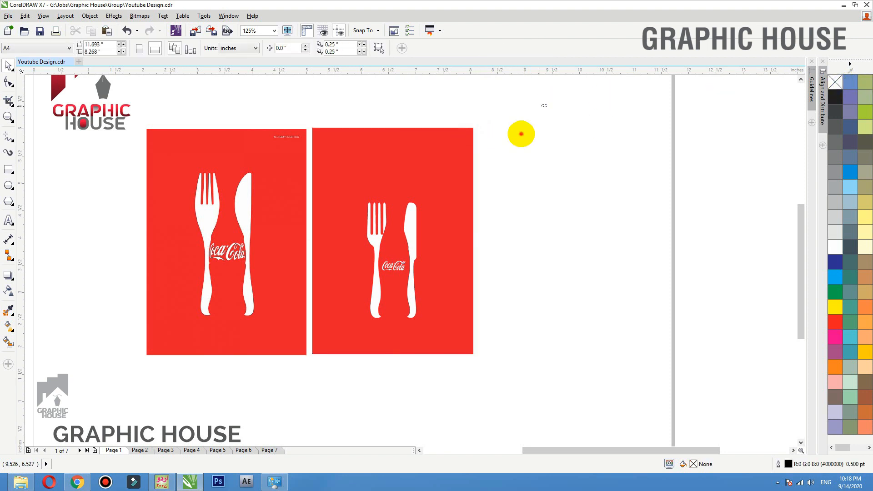
left_click_drag(547, 105, 563, 131)
left_click_drag(547, 428, 298, 95)
left_click_drag(326, 182, 514, 181)
right_click(514, 181)
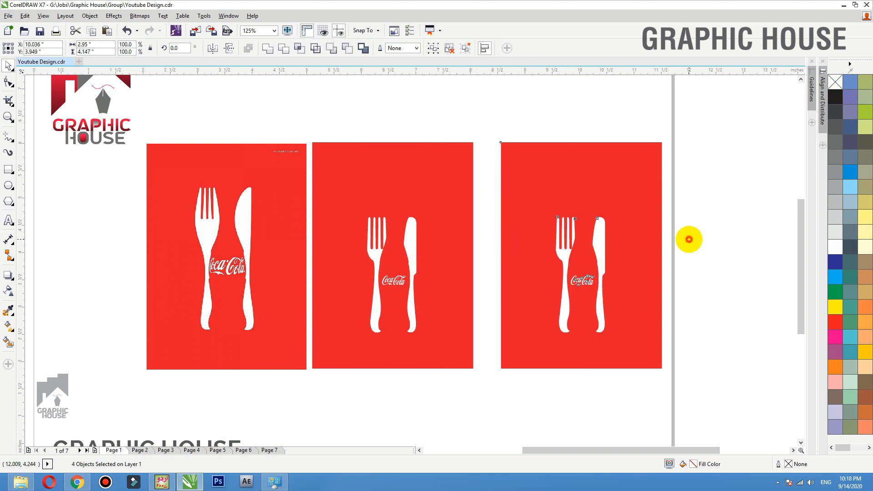
left_click(689, 239)
scroll(373, 313, "up", 3)
- Pull a drop shadow from the middle poster's bottle group, offset slightly down and right
left_click(392, 263)
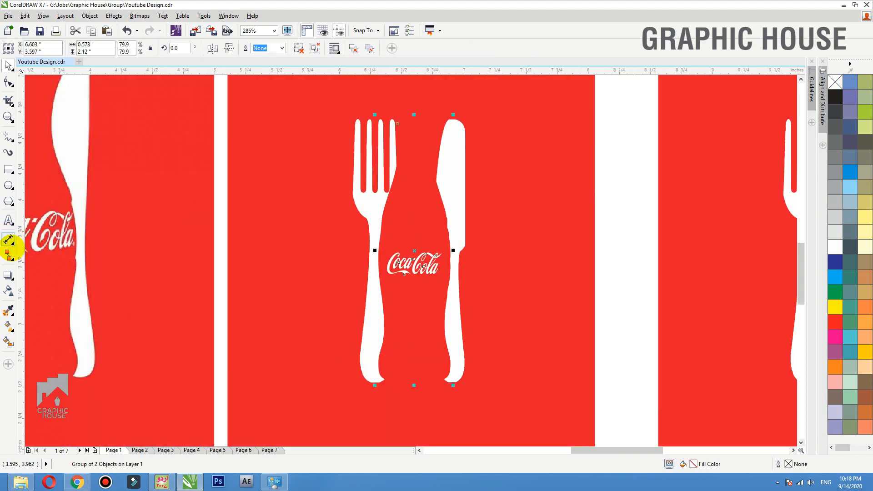
left_click(8, 275)
left_click_drag(404, 228, 460, 358)
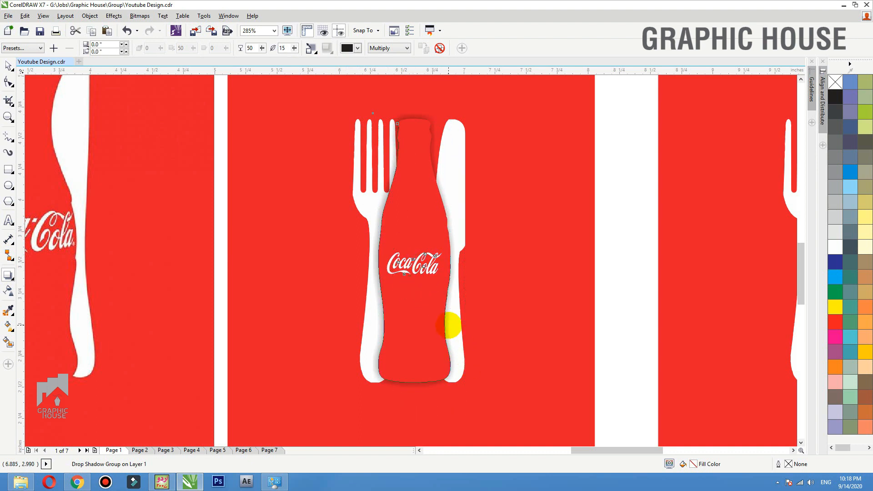
left_click_drag(449, 325, 448, 321)
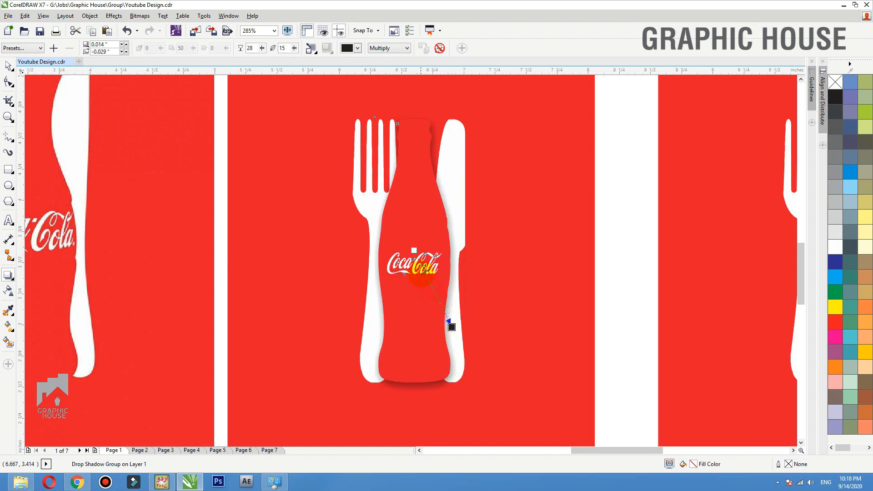
left_click_drag(421, 274, 416, 275)
key("space")
left_click(648, 244)
left_click_drag(443, 194, 447, 221)
key("ctrl+z")
- Set the shadow opacity to 88 and feather to 10, angling it toward the lower right
double_click(250, 47)
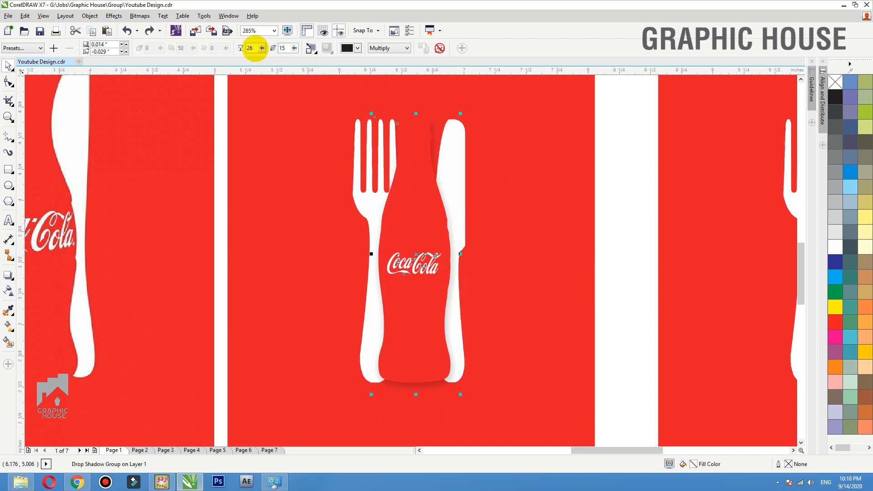
type("88")
key("Return")
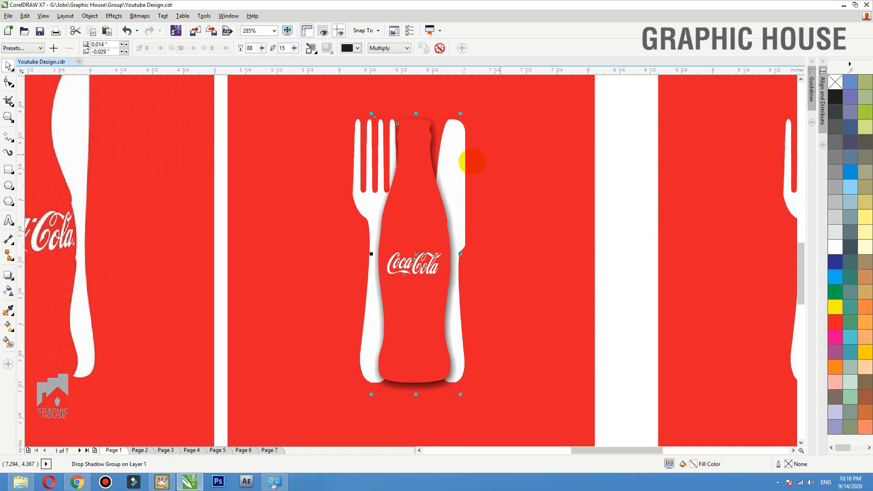
left_click(283, 48)
type("10")
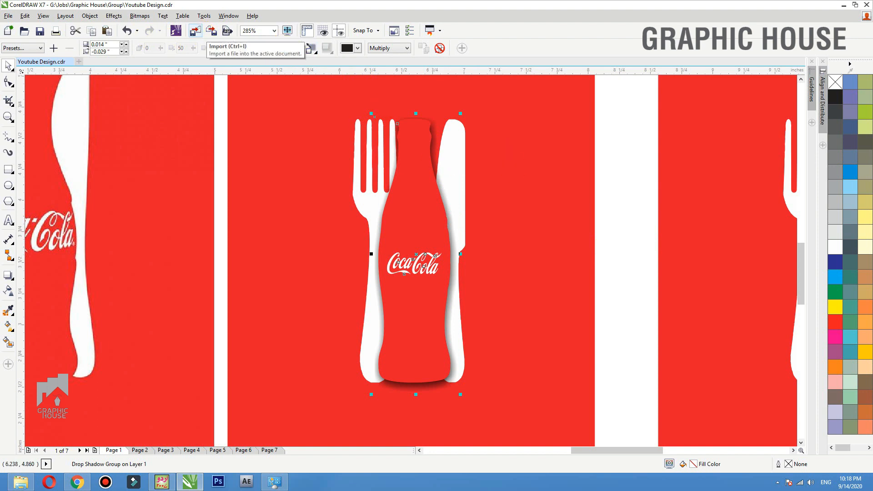
key("Return")
left_click_drag(413, 251, 430, 281)
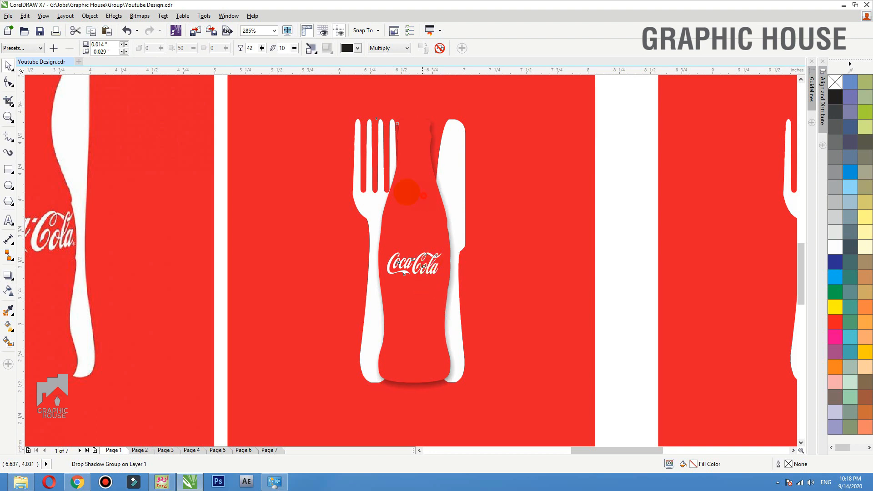
left_click_drag(407, 192, 328, 190)
key("ctrl+z")
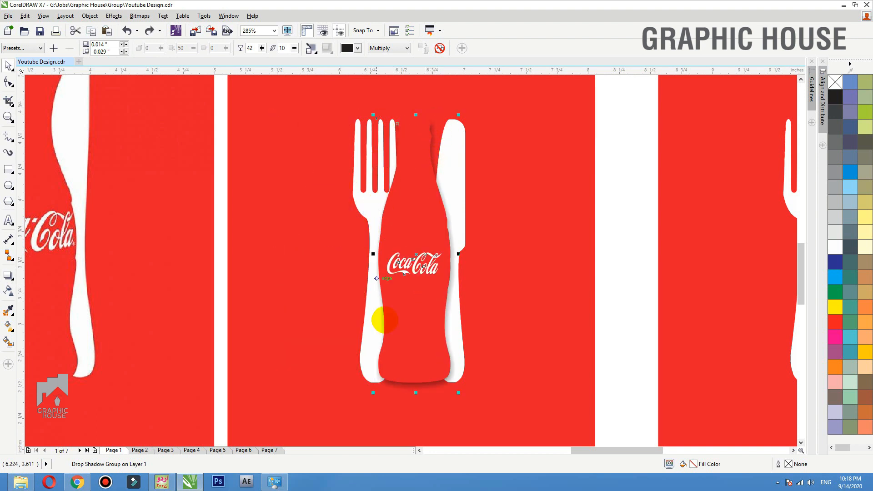
scroll(317, 279, "down", 3)
left_click(442, 219)
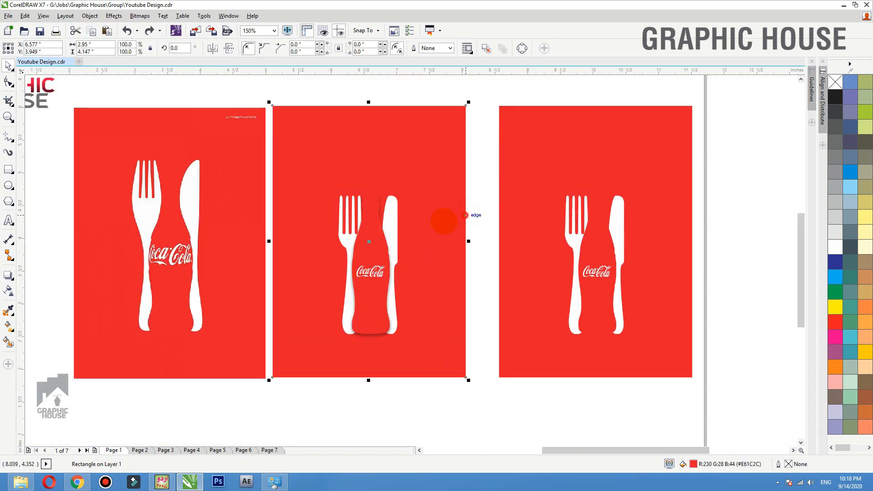
- Check the third poster's bottle group, then switch to Page 2 with the men fashion photo
left_click(369, 242)
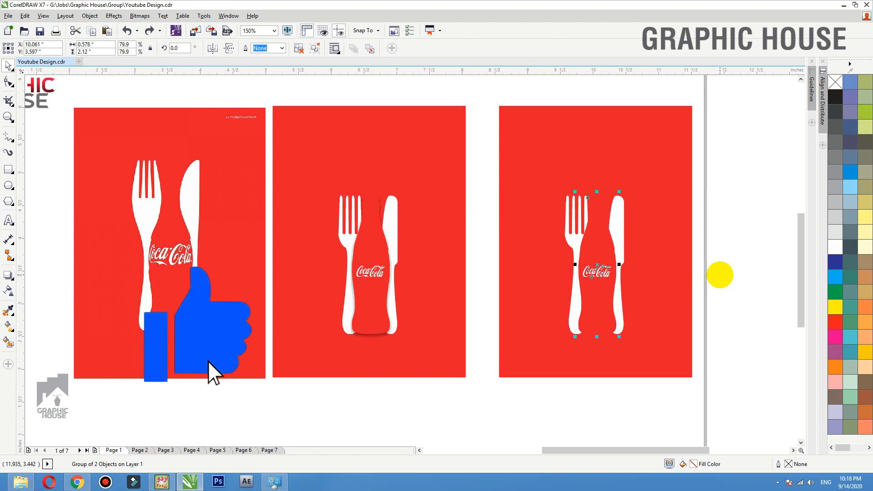
left_click(719, 274)
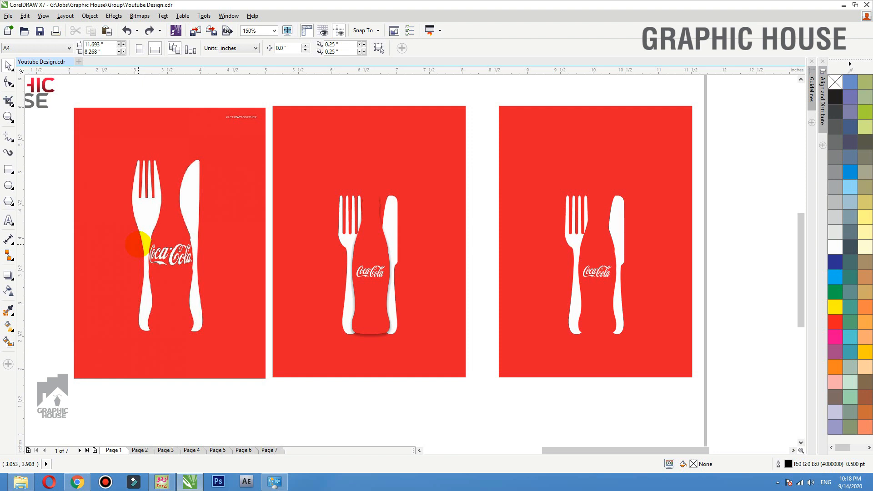
left_click_drag(594, 245, 483, 218)
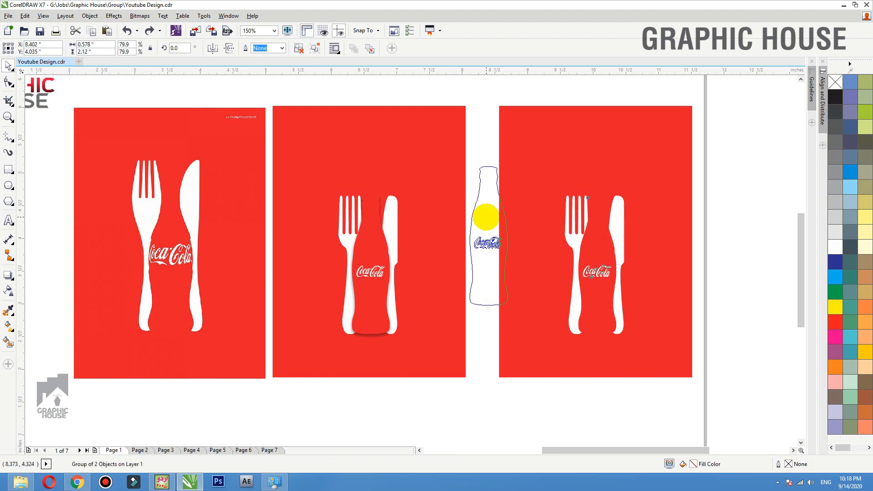
key("ctrl+z")
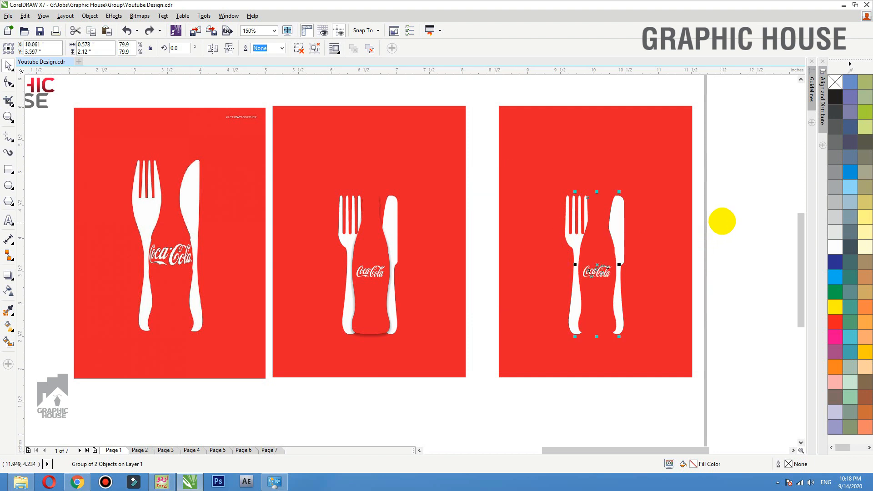
left_click(724, 218)
left_click(140, 450)
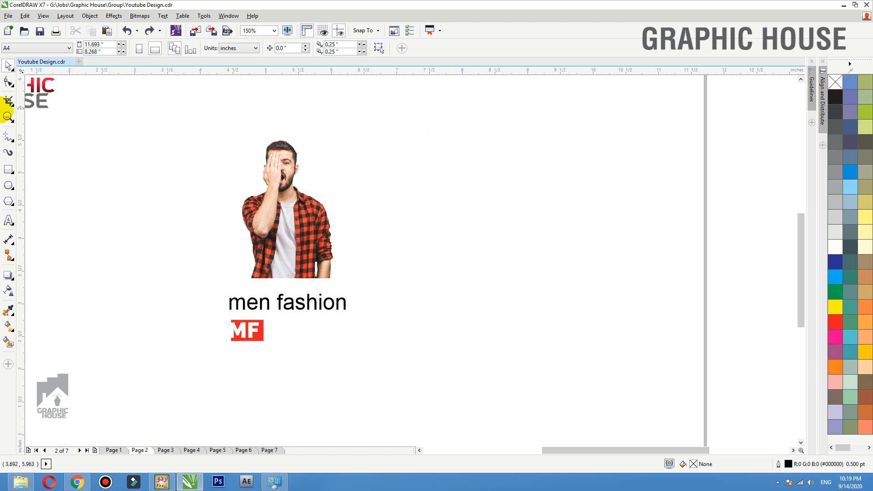
- Draw a large square and move the photo, text and logo to its right
left_click(9, 169)
left_click_drag(145, 120, 428, 403)
key("space")
left_click_drag(497, 365, 156, 107)
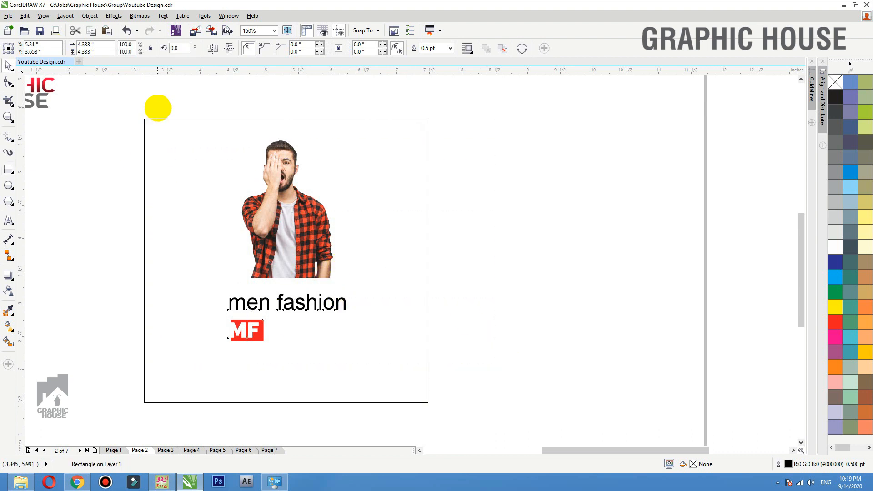
left_click_drag(274, 219, 567, 223)
left_click(387, 226)
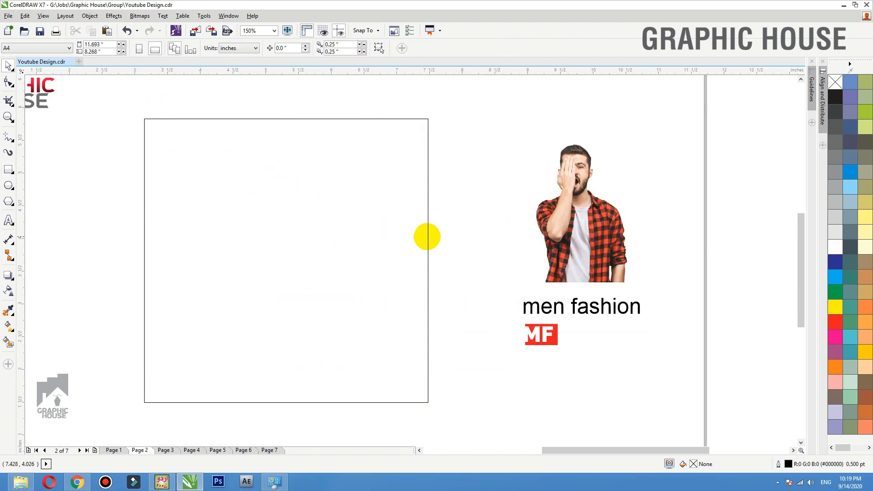
left_click_drag(426, 236, 427, 224)
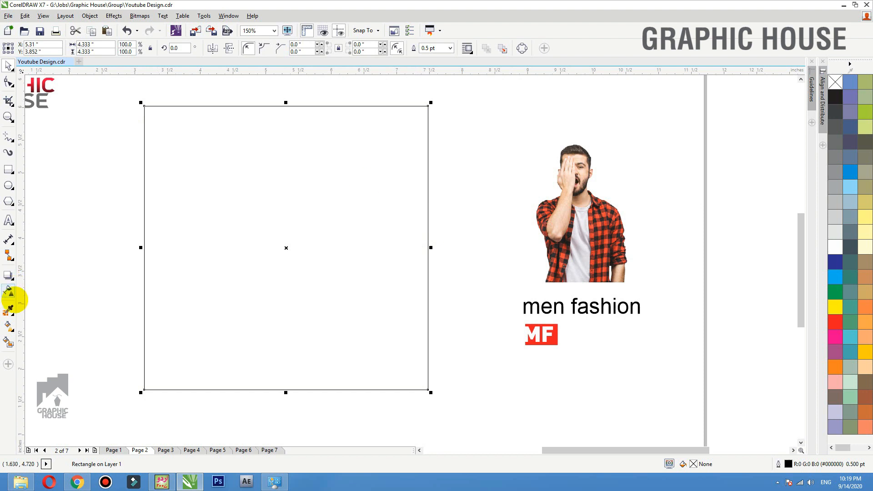
- Fill the square with the shirt's orange-red colour sampled from the photo
left_click(8, 310)
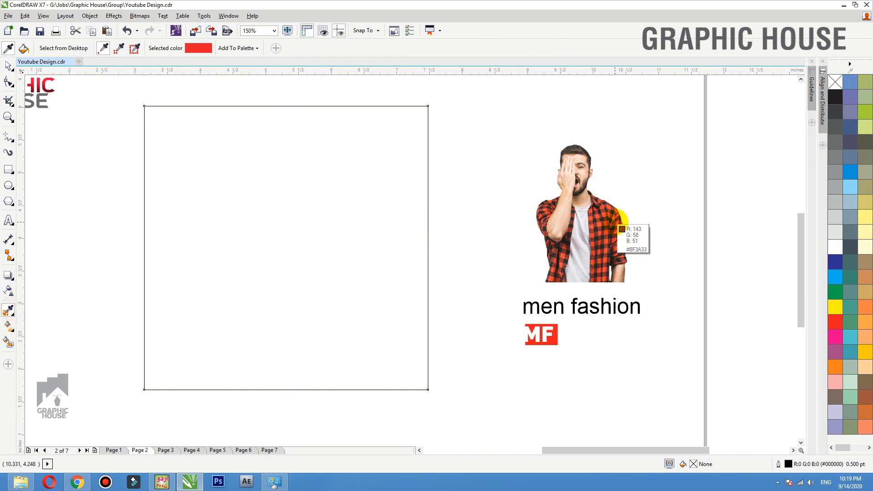
left_click(627, 234)
left_click(308, 222)
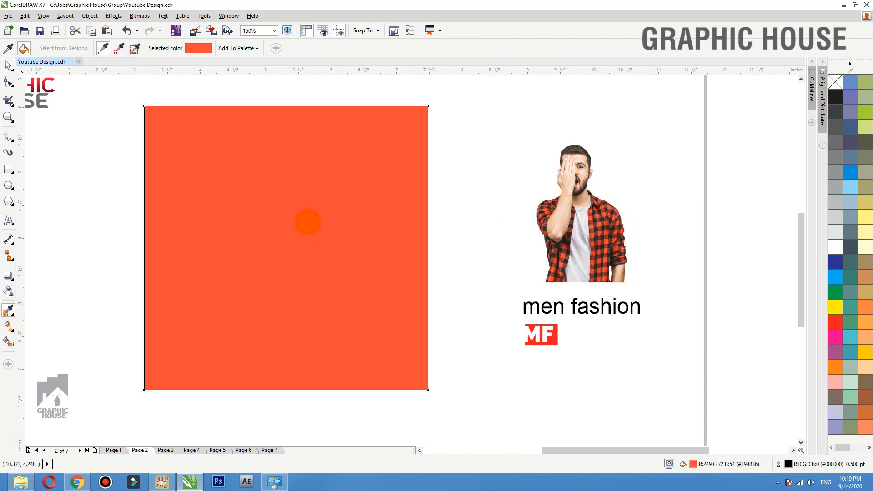
key("space")
left_click(347, 230)
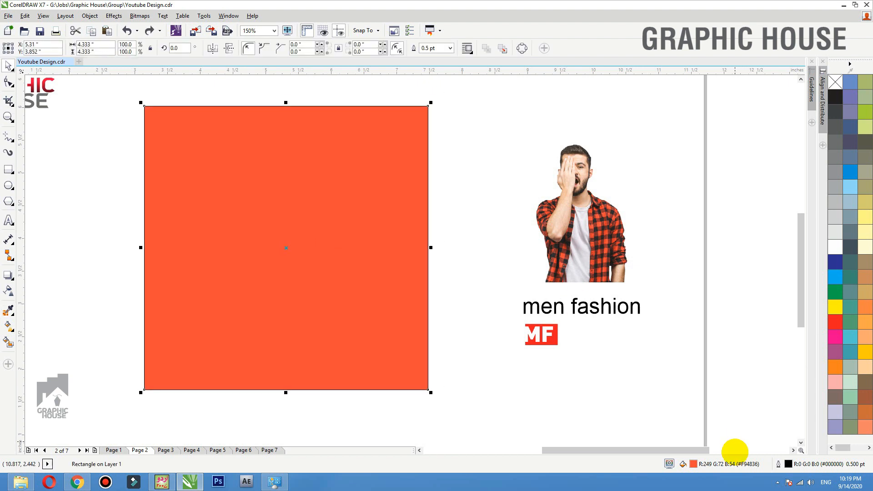
- Lighten the square's fill to coral #FC7162 in the fill settings
double_click(693, 464)
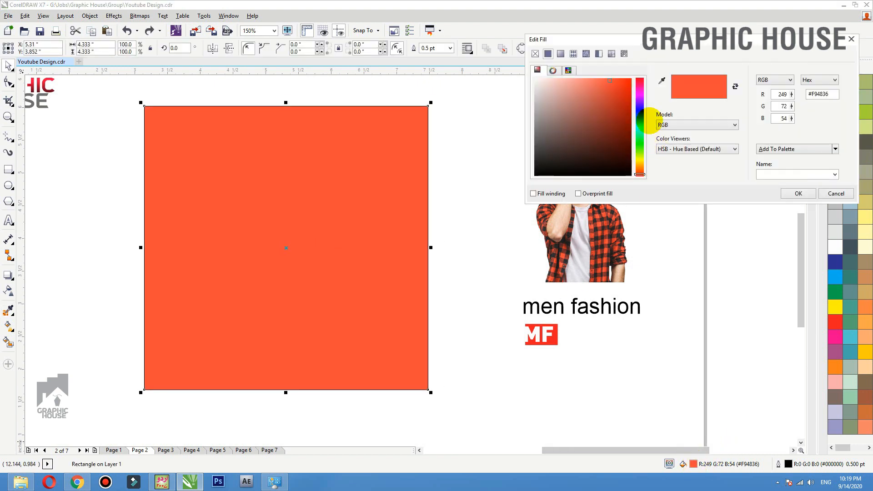
left_click(597, 80)
left_click_drag(596, 80, 592, 80)
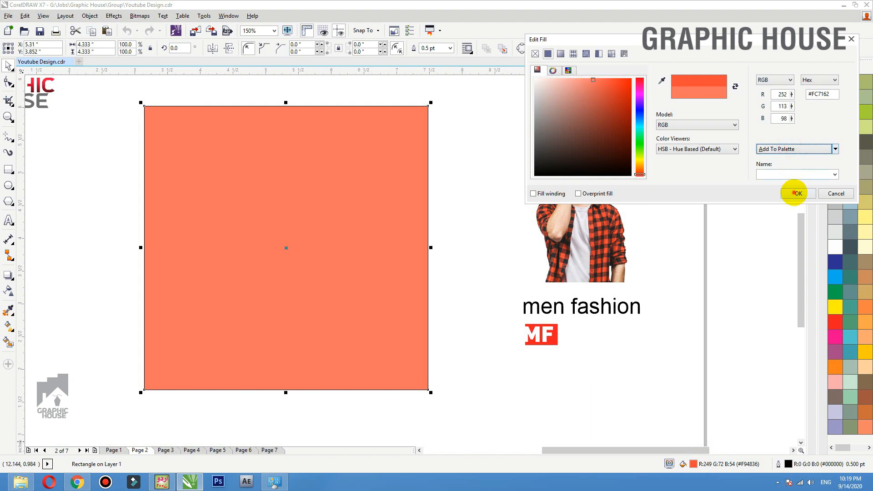
left_click(797, 193)
left_click(518, 102)
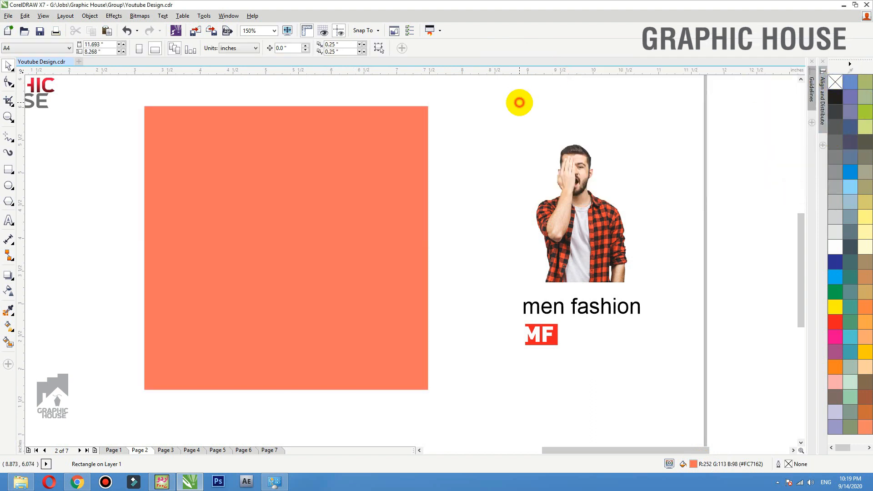
- Draw a smaller rectangle inside the orange square and fill it white
left_click(300, 183)
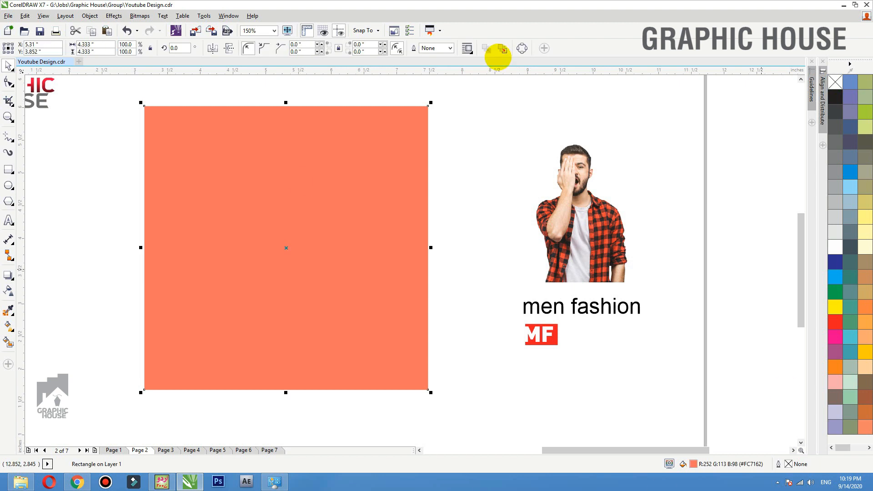
left_click(8, 169)
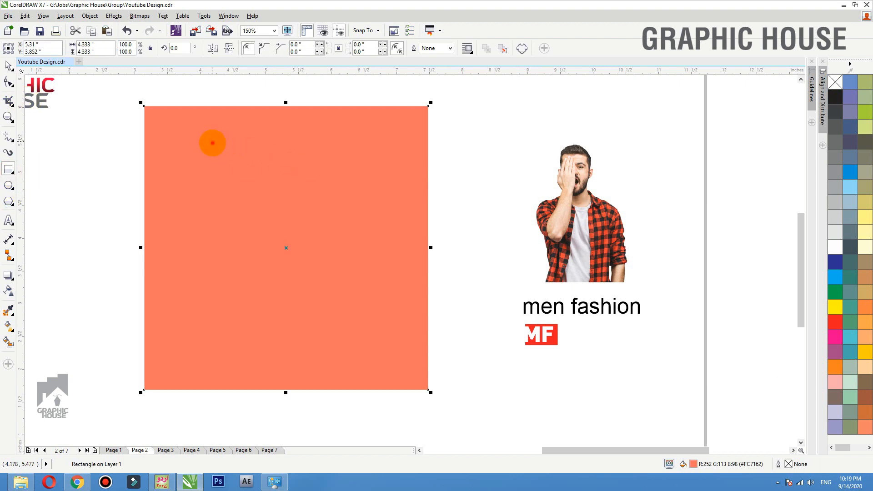
left_click_drag(212, 142, 364, 351)
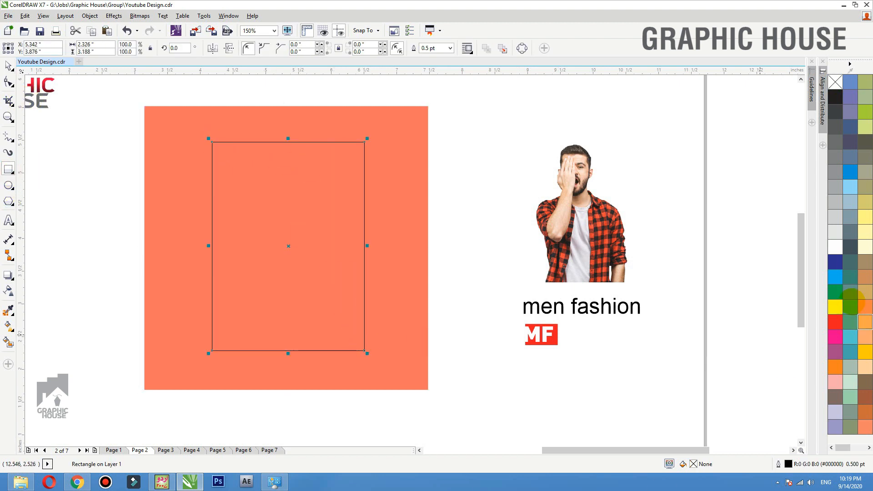
left_click(834, 247)
- Centre the white rectangle on the orange square and remove its outline
left_click(424, 239, "shift")
key("c")
left_click(470, 210)
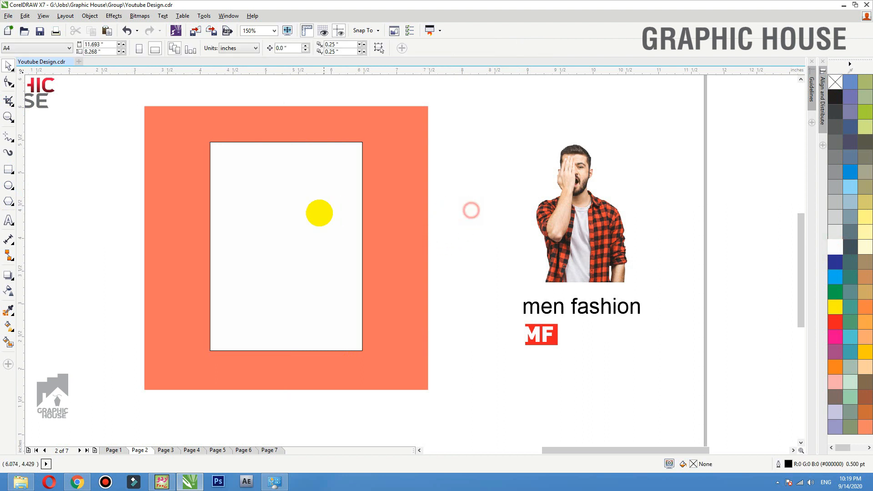
left_click(318, 213)
right_click(835, 82)
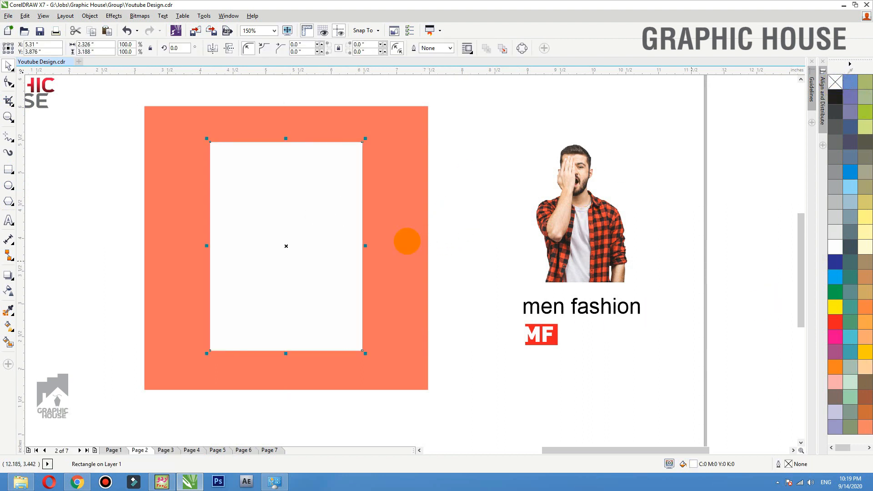
left_click(13, 278)
left_click(45, 288)
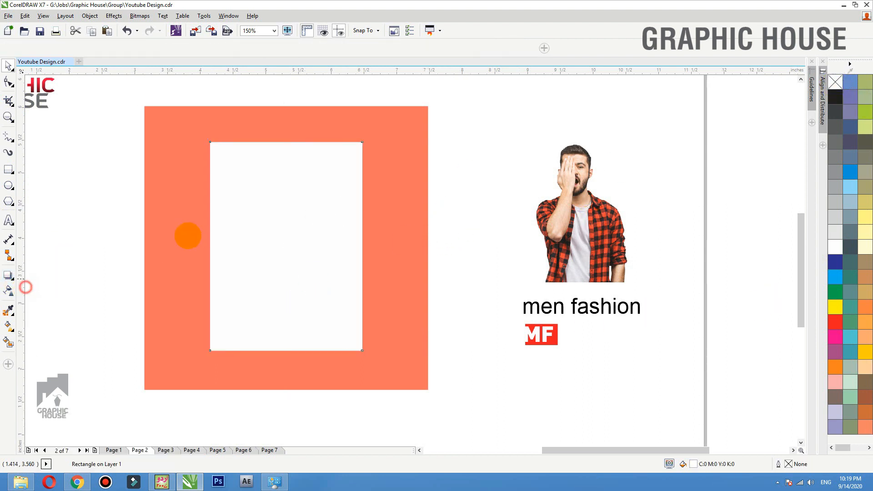
- Add an inward contour to the white rectangle, tuning the offset to about 0.154"
left_click_drag(217, 186, 219, 192)
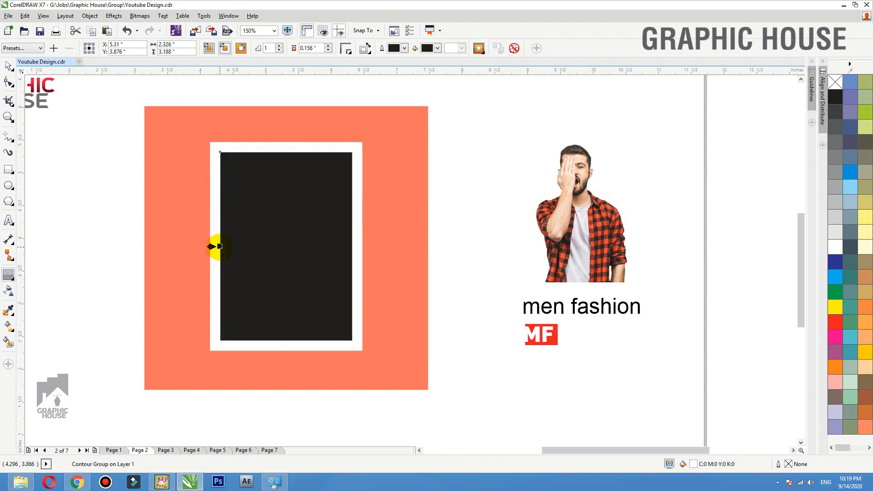
left_click_drag(219, 246, 216, 246)
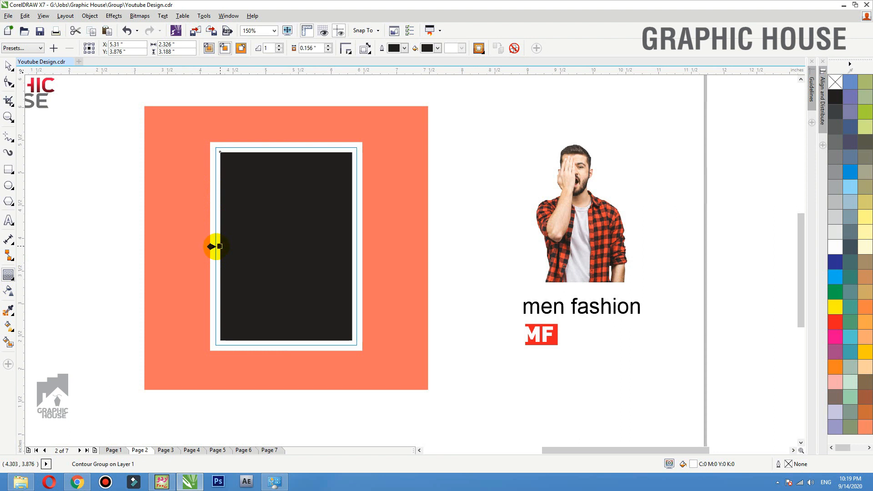
scroll(187, 259, "up", 5)
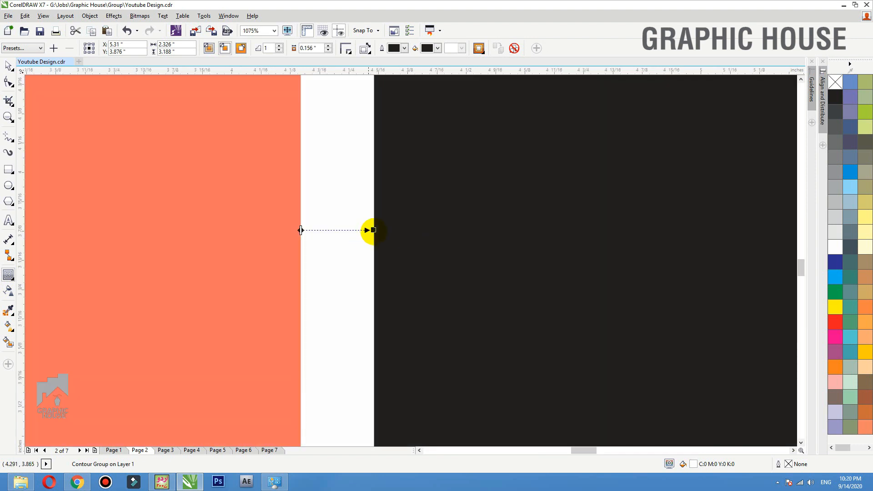
left_click_drag(376, 230, 380, 230)
scroll(307, 265, "down", 5)
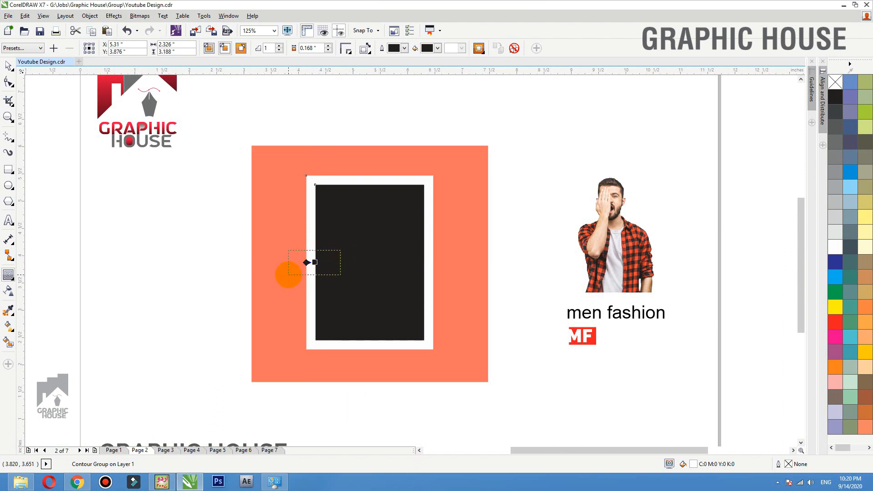
scroll(315, 262, "up", 6)
left_click_drag(427, 260, 411, 259)
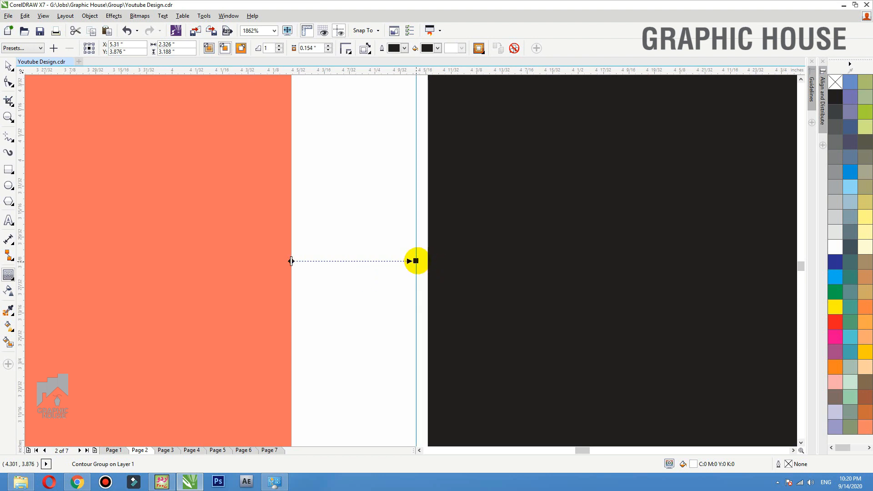
scroll(411, 259, "down", 7)
- Zoom in on the frame and test-move the black inner rectangle, then undo it
key("space")
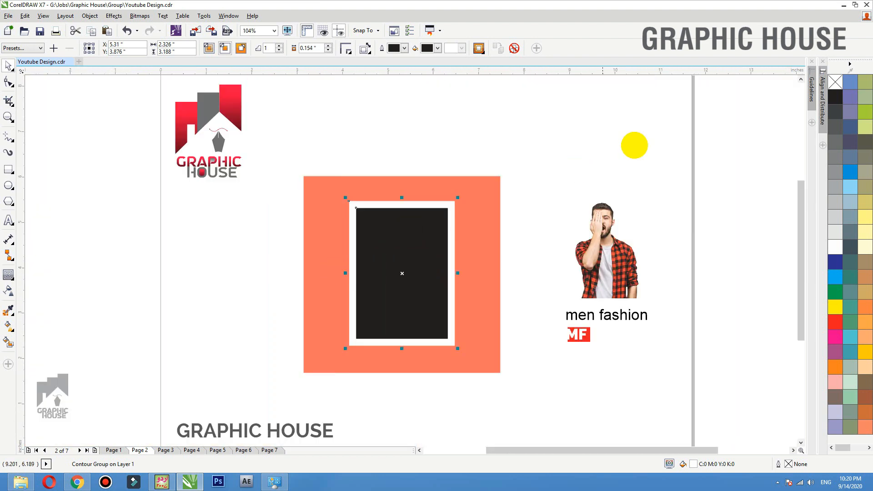
key("F2")
left_click_drag(634, 145, 232, 361)
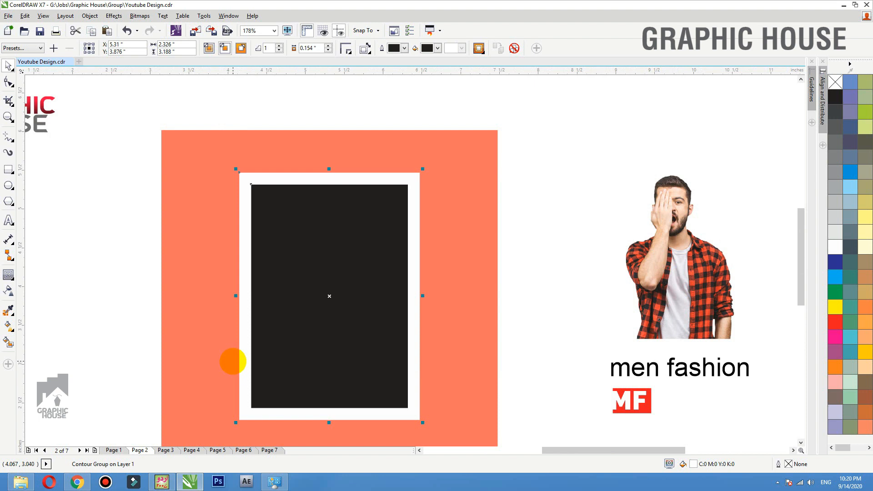
left_click(329, 250)
left_click_drag(329, 250, 154, 237)
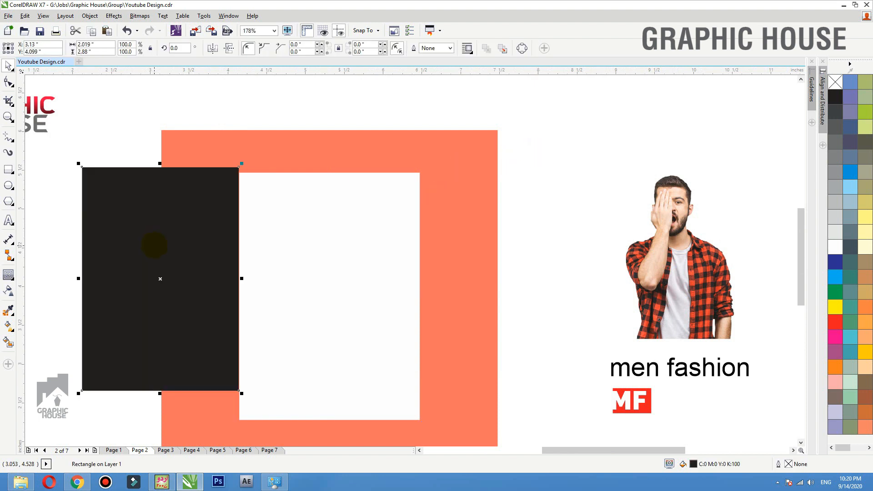
key("ctrl+z")
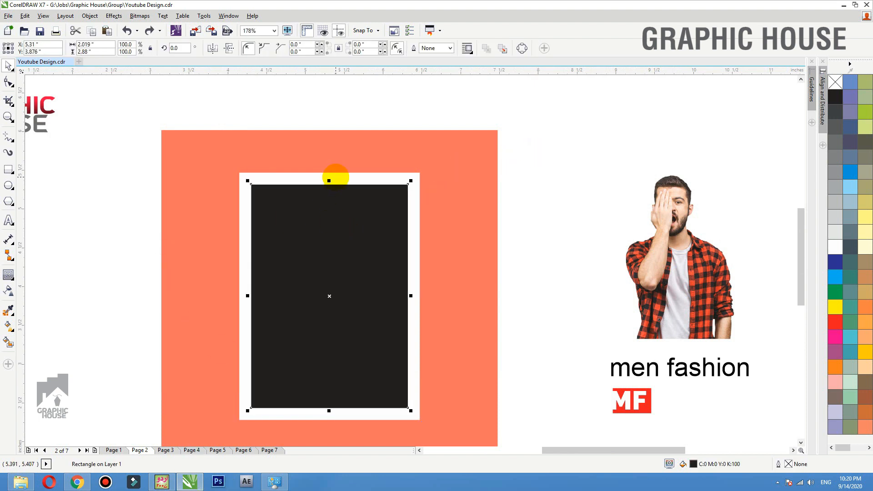
- Trim the black inner rectangle out of the white frame, undoing the test moves
left_click_drag(335, 208, 330, 203)
key("ctrl+z")
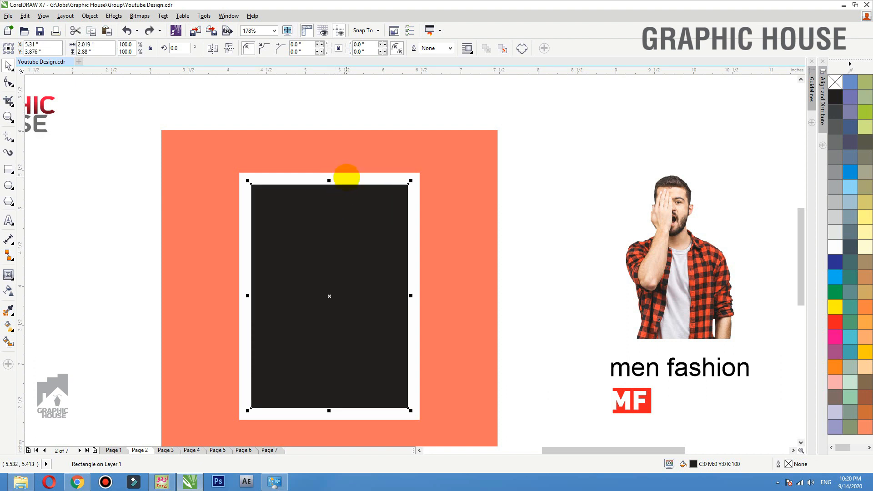
left_click(346, 176, "shift")
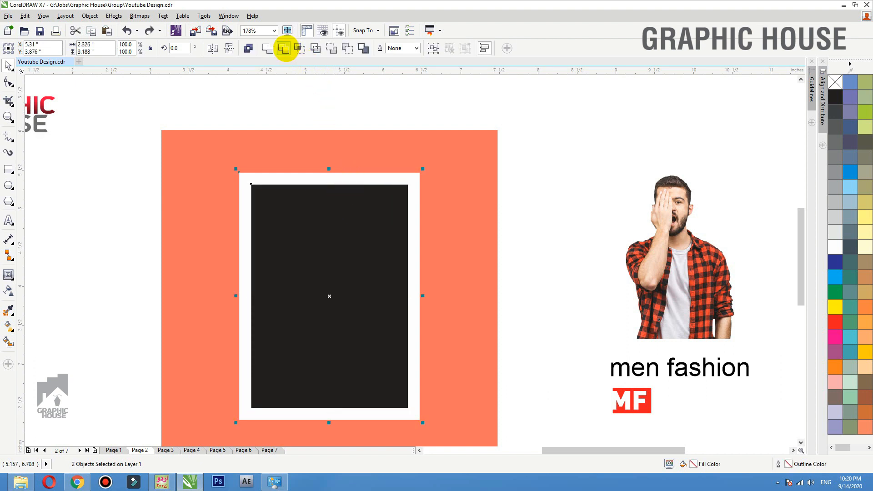
left_click(283, 48)
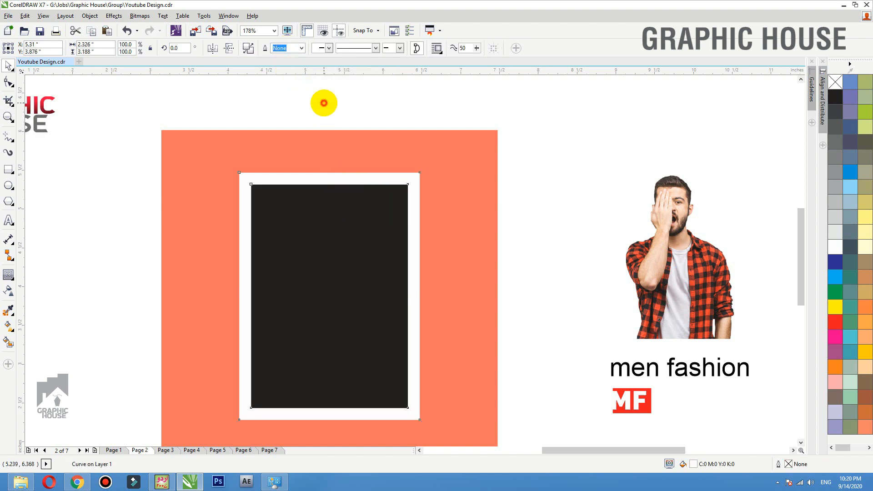
left_click(324, 105)
left_click(335, 202)
left_click_drag(351, 210, 82, 211)
left_click_drag(285, 176, 321, 89)
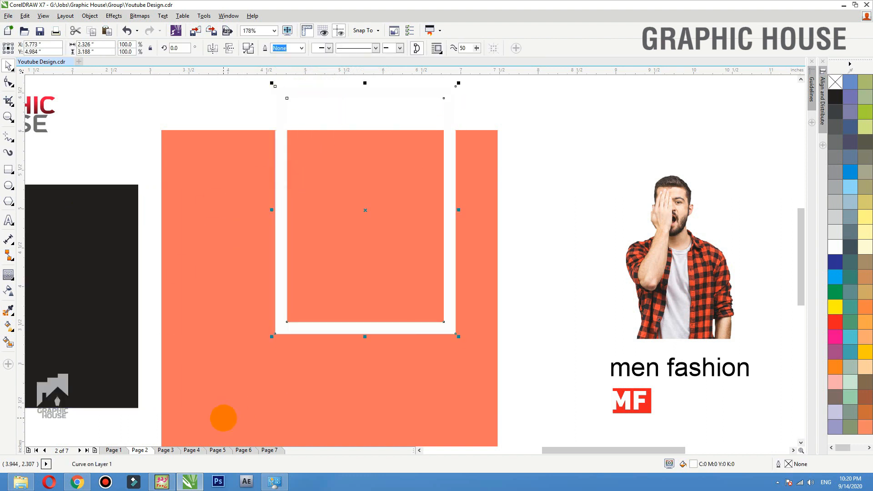
key("ctrl+z")
key("ctrl+z")
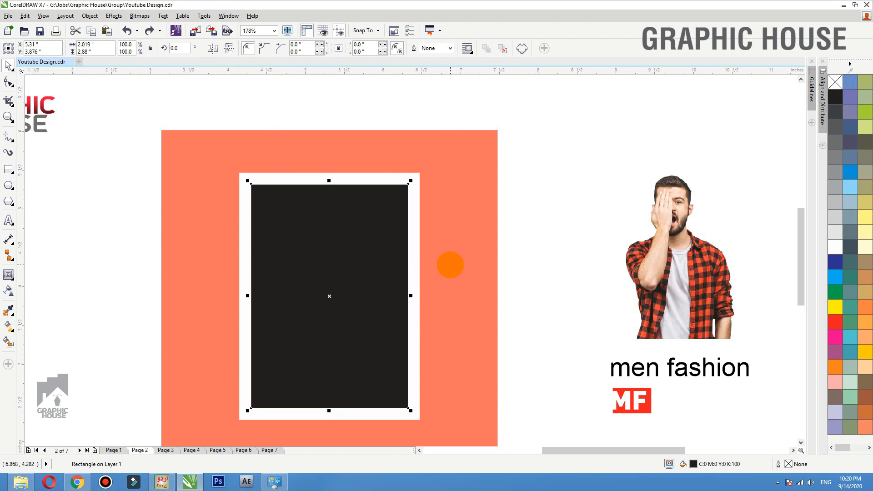
- Shrink the inner rectangle to a white bottom strip and move the man's photo onto the square
left_click_drag(329, 181, 328, 348)
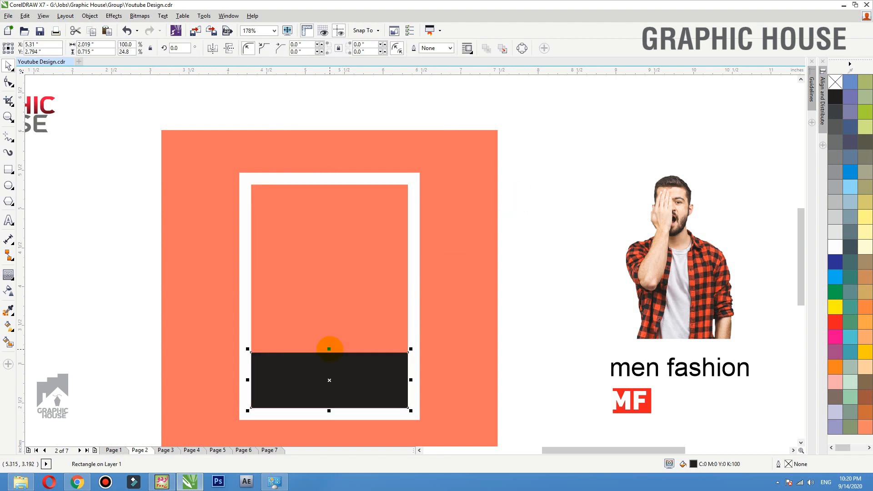
left_click(835, 246)
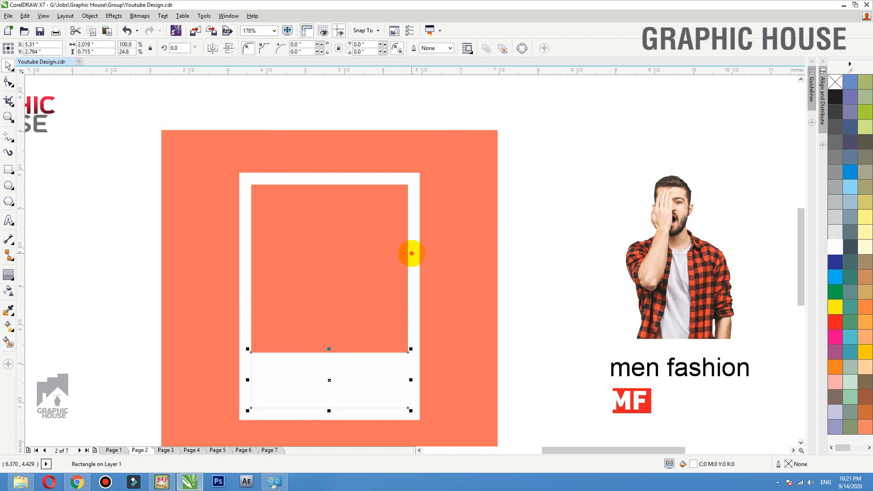
left_click_drag(411, 253, 379, 202)
key("ctrl+z")
left_click_drag(364, 377, 346, 322)
key("ctrl+z")
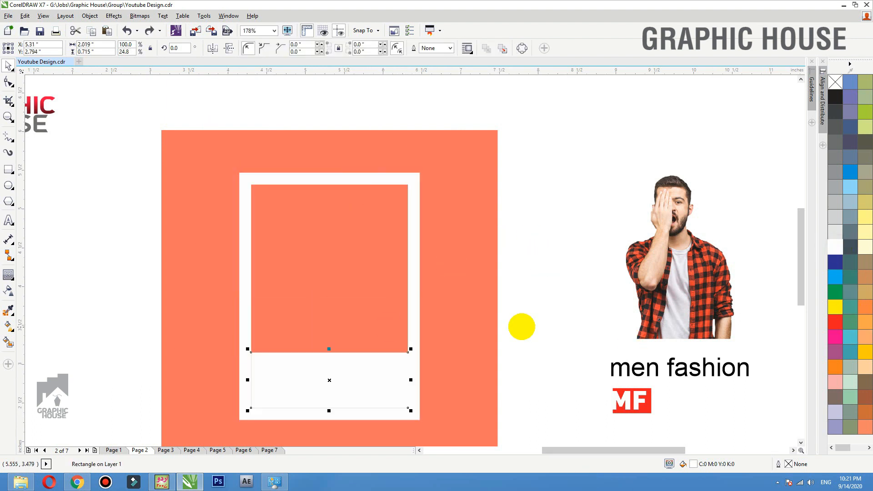
left_click(638, 287)
left_click_drag(639, 287, 322, 323)
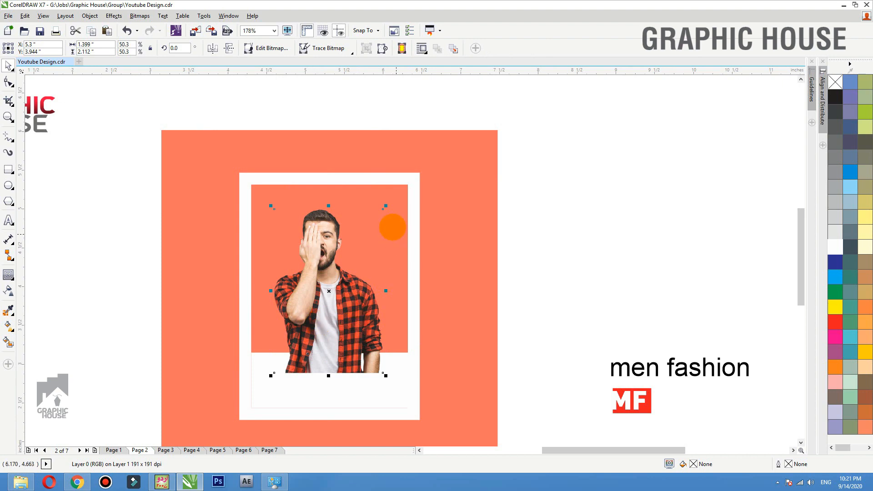
- Scale the man's photo to about 70% and centre it vertically on the orange square
left_click_drag(386, 206, 422, 150)
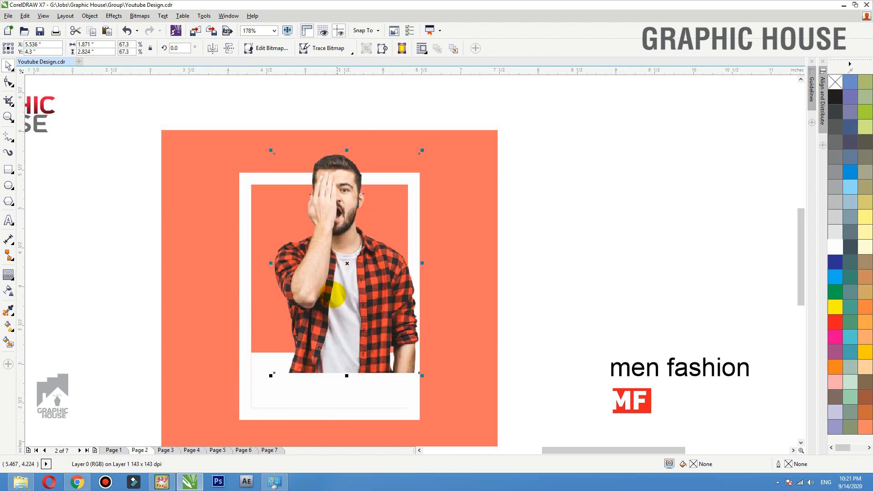
left_click_drag(332, 296, 320, 309)
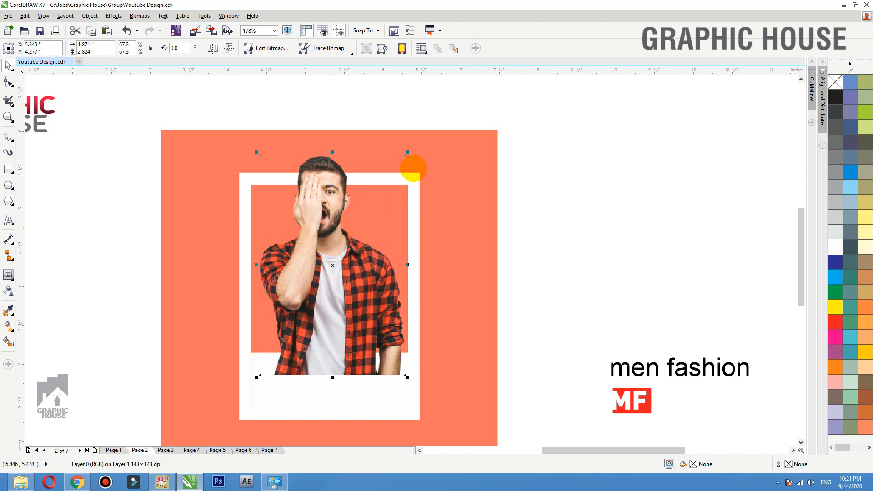
left_click_drag(406, 152, 412, 145)
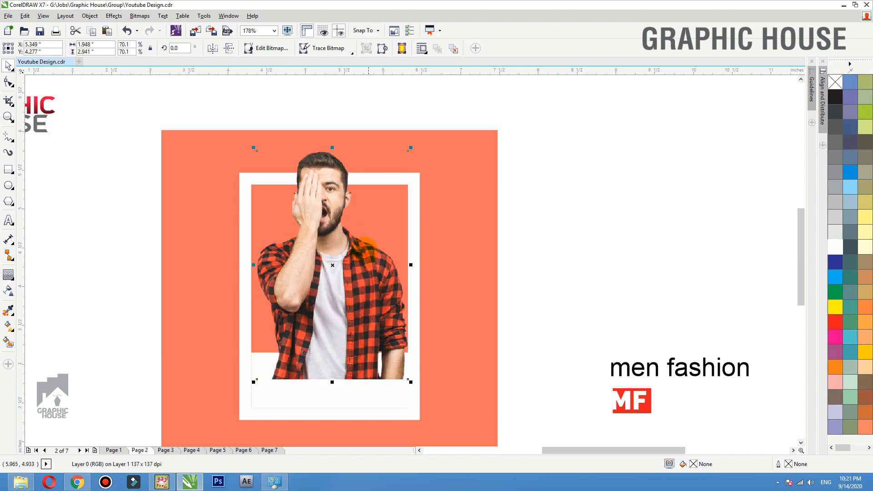
left_click_drag(569, 104, 191, 395)
scroll(384, 210, "down", 2)
left_click(431, 223, "shift")
key("e")
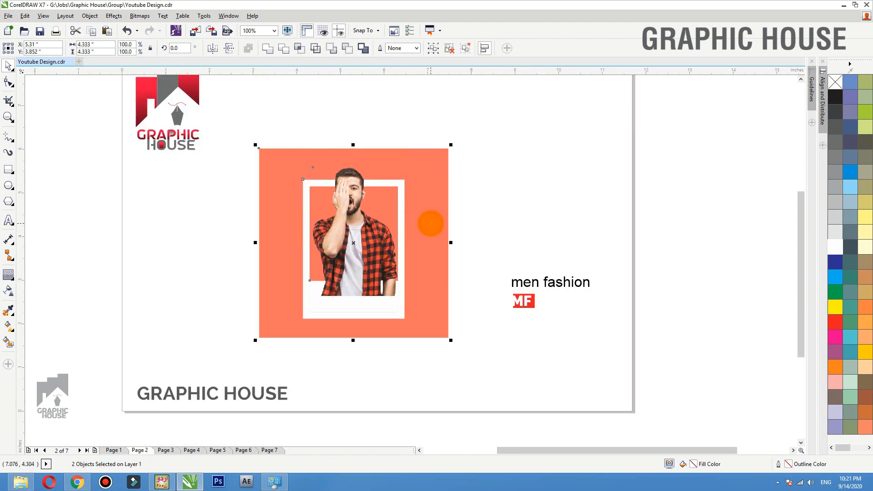
left_click(490, 206)
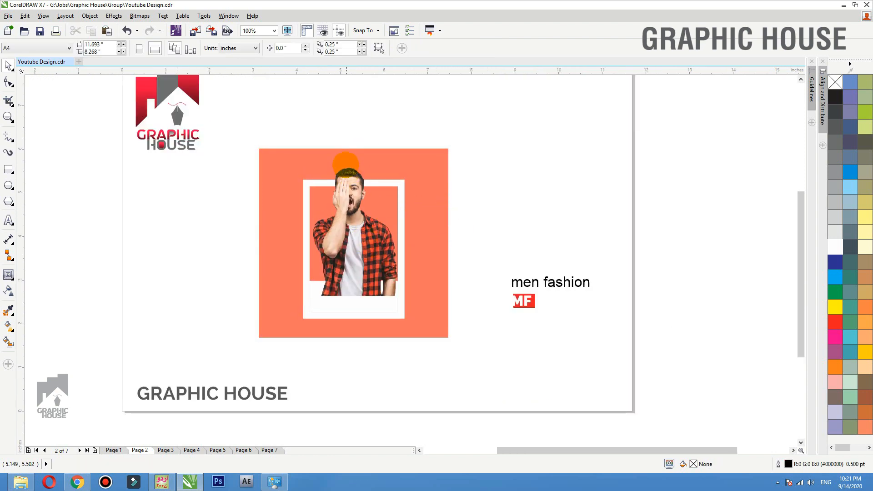
- Enlarge the white strip under the photo, stretching it slightly downward
key("F2")
left_click_drag(532, 113, 213, 352)
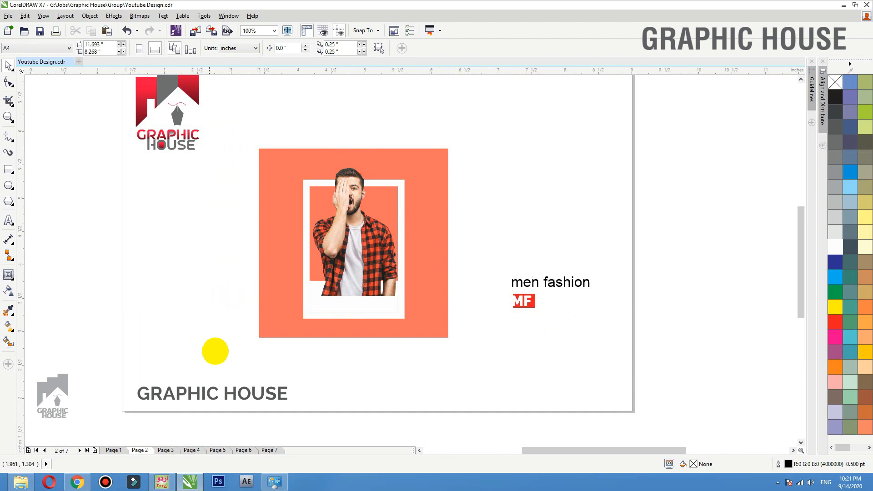
left_click(412, 276)
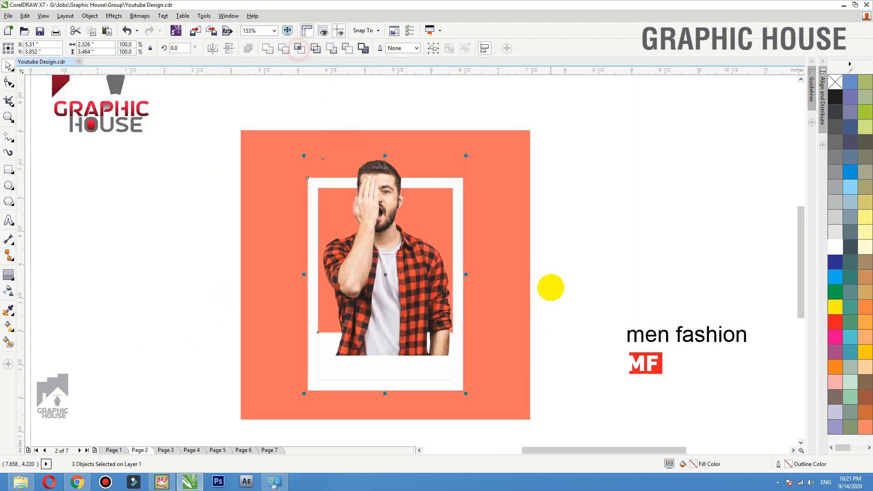
left_click_drag(590, 291, 279, 405)
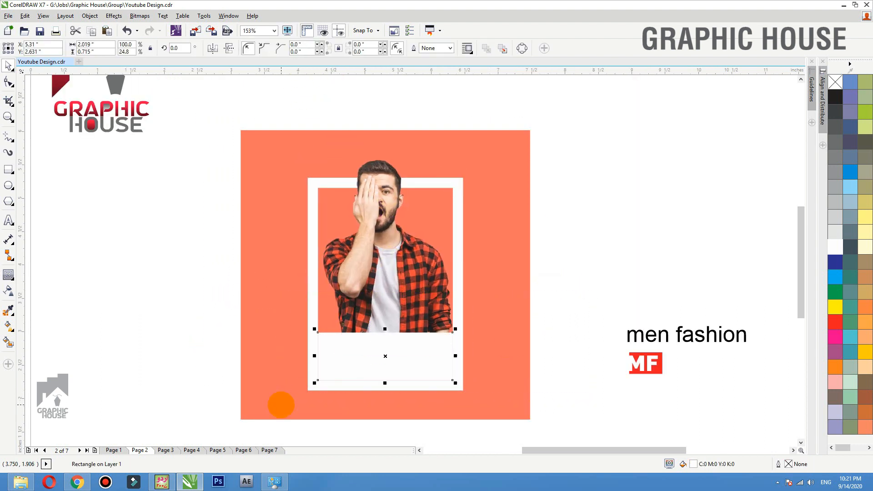
key("F2")
left_click_drag(267, 275, 529, 400)
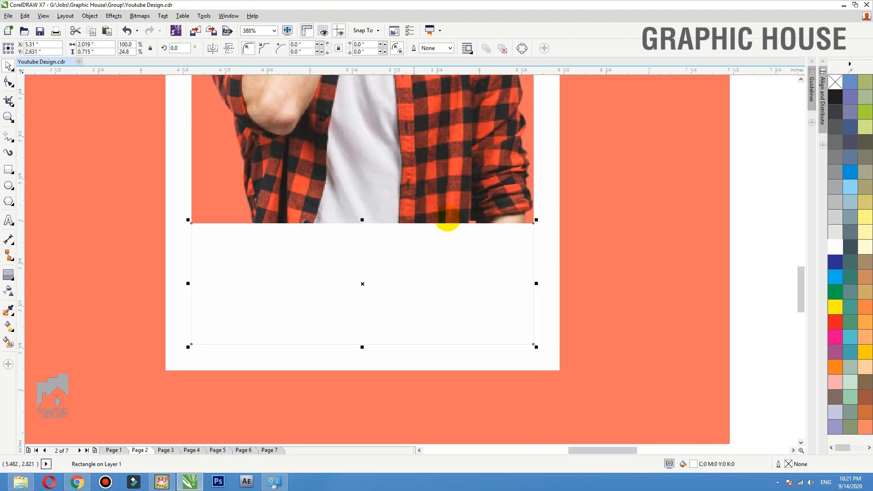
left_click_drag(534, 347, 540, 349)
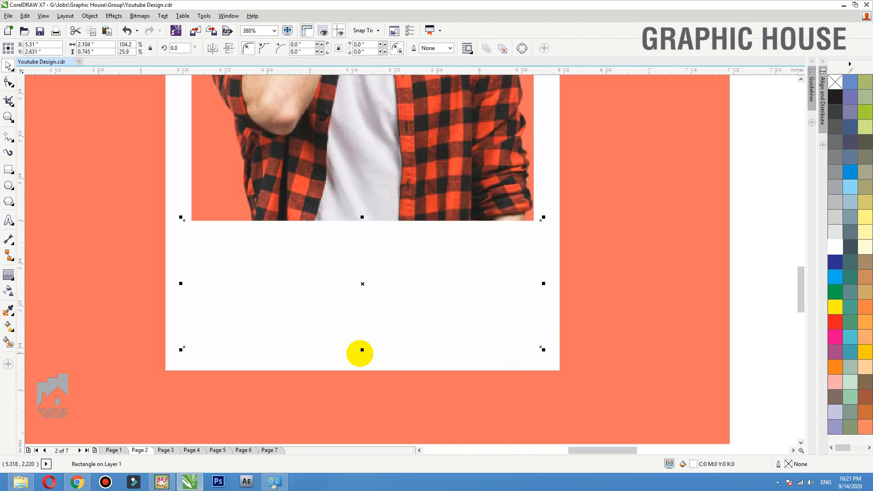
left_click_drag(362, 350, 361, 355)
scroll(332, 296, "down", 1)
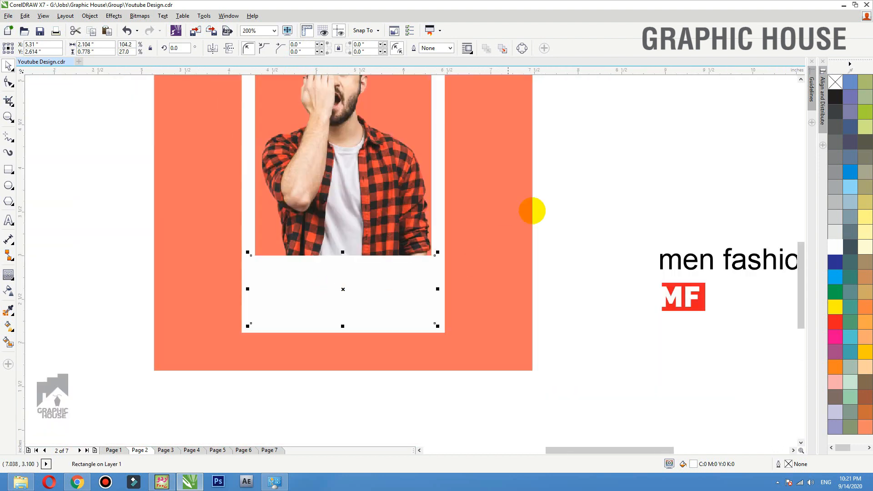
left_click(533, 211)
scroll(404, 276, "down", 1)
- Move the red MF logo into the white strip
key("F2")
left_click_drag(253, 210, 640, 319)
left_click(287, 282)
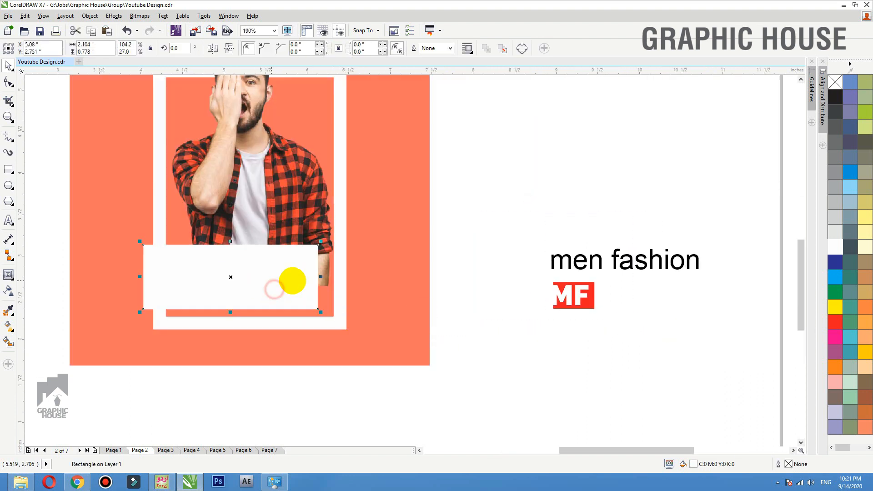
left_click(572, 295)
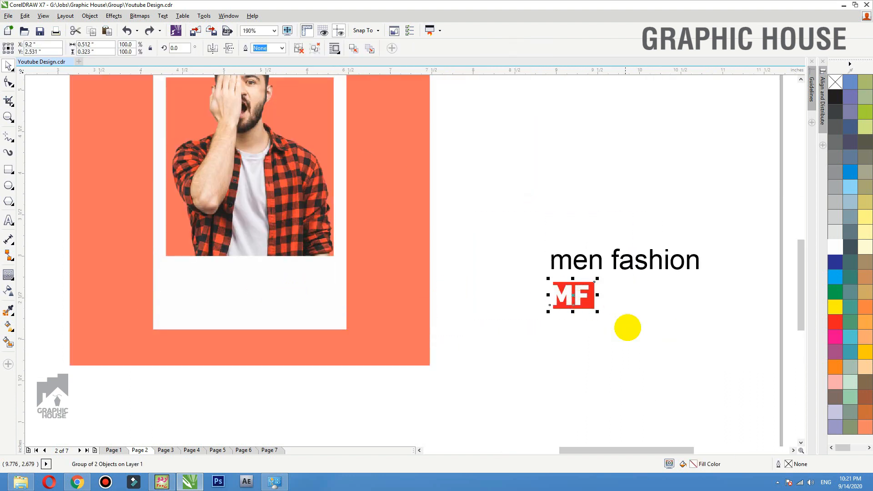
left_click_drag(573, 295, 302, 293)
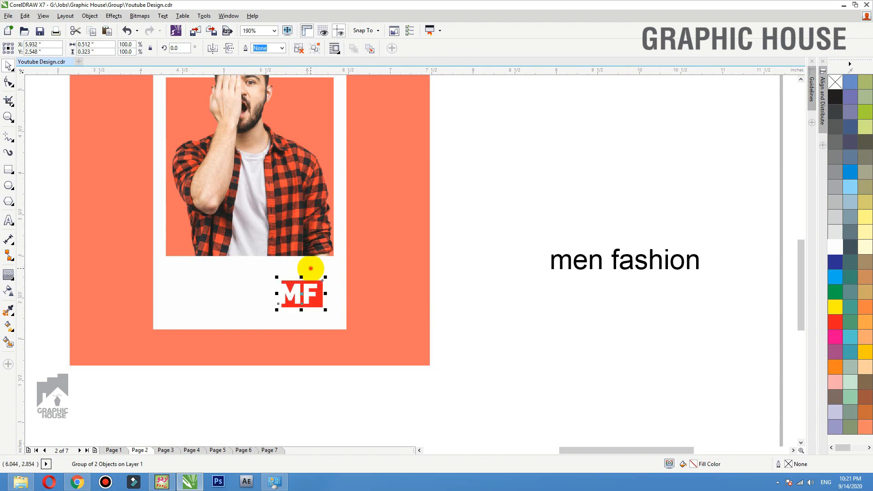
left_click(496, 288)
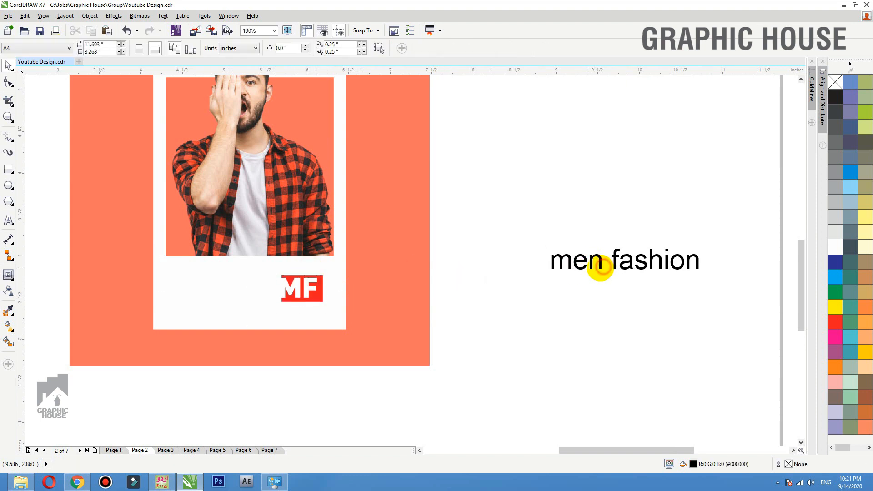
- Move the 'men fashion' text into the strip and set it in Helvetica LT CondensedBlack
left_click_drag(600, 268, 211, 281)
key("F2")
left_click_drag(423, 237, 76, 372)
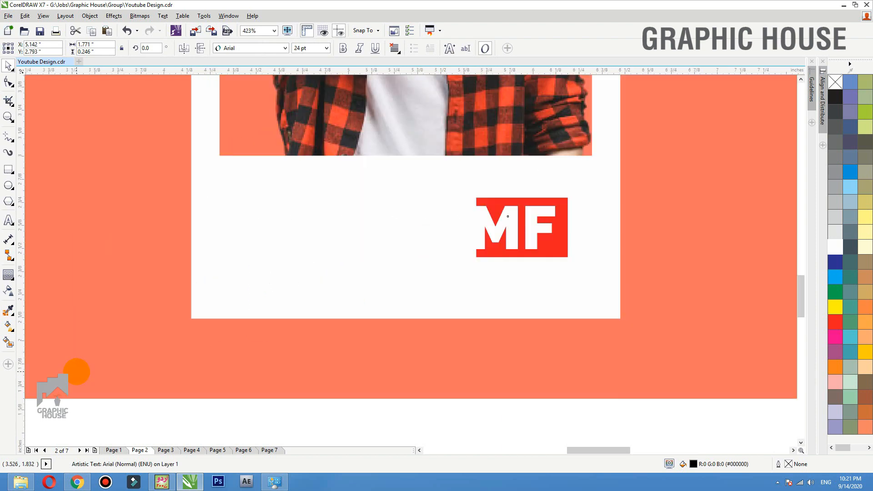
left_click(255, 48)
mouse_move(265, 59)
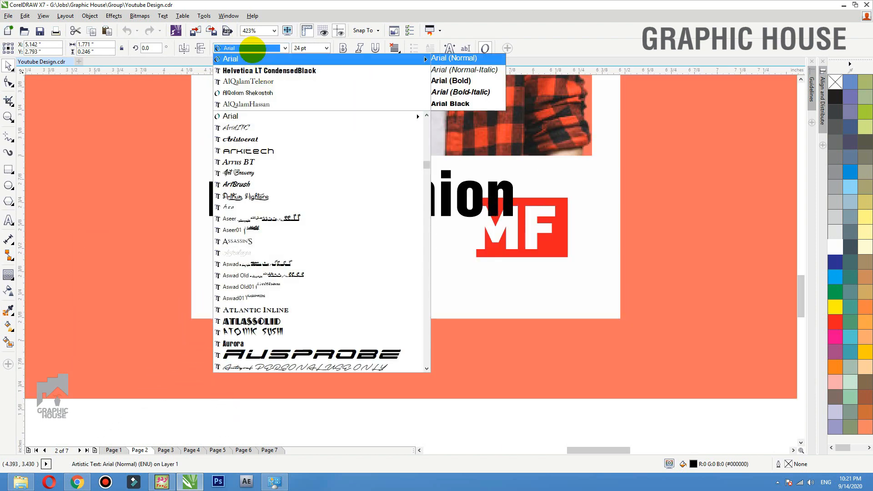
left_click(253, 70)
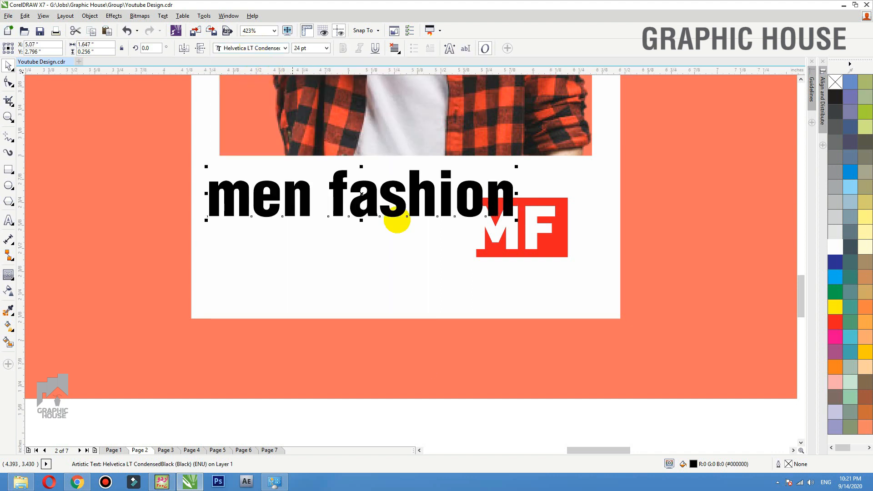
- Break 'fashion' onto a second line and change 'men' to Title Case
left_click(332, 185)
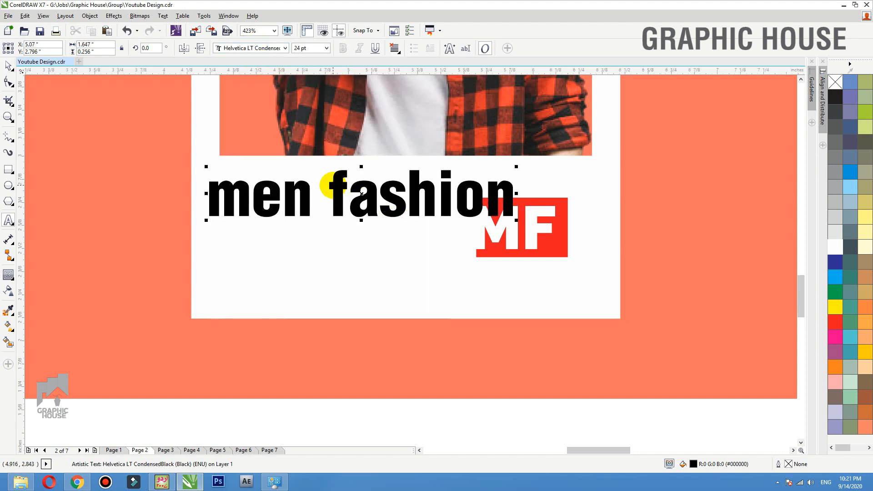
key("Return")
left_click(8, 66)
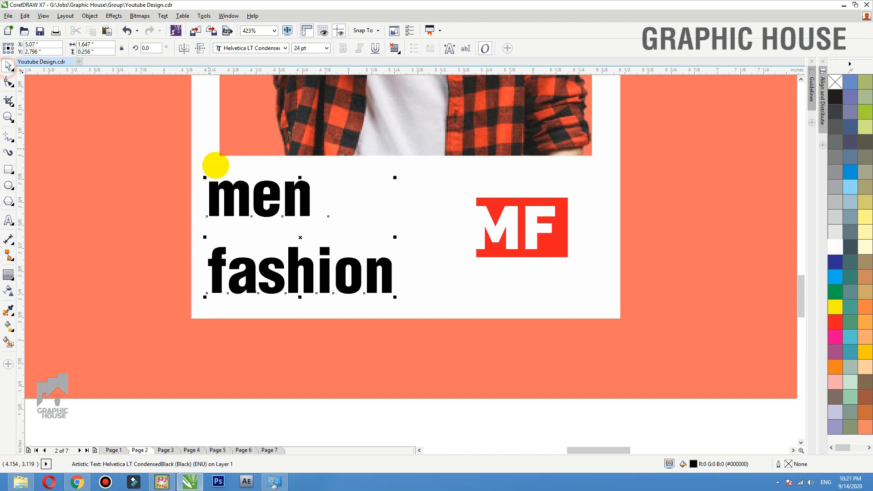
left_click(211, 186)
left_click(163, 16)
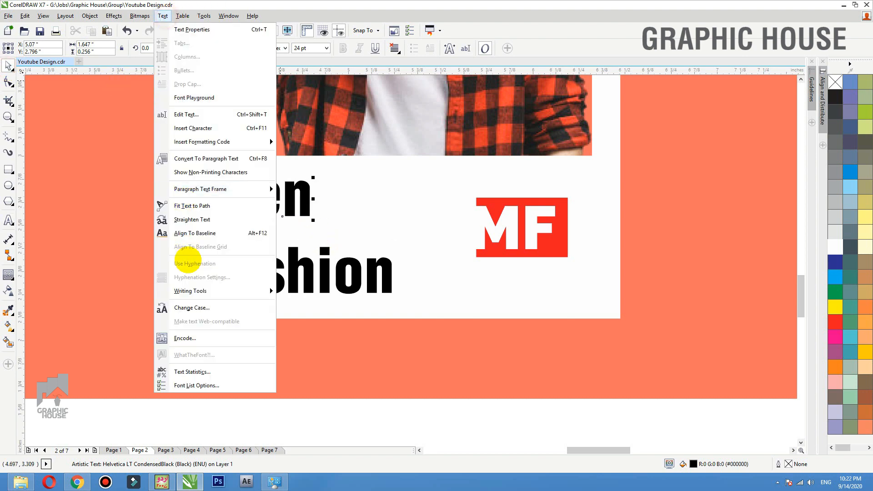
left_click(188, 304)
left_click(387, 242)
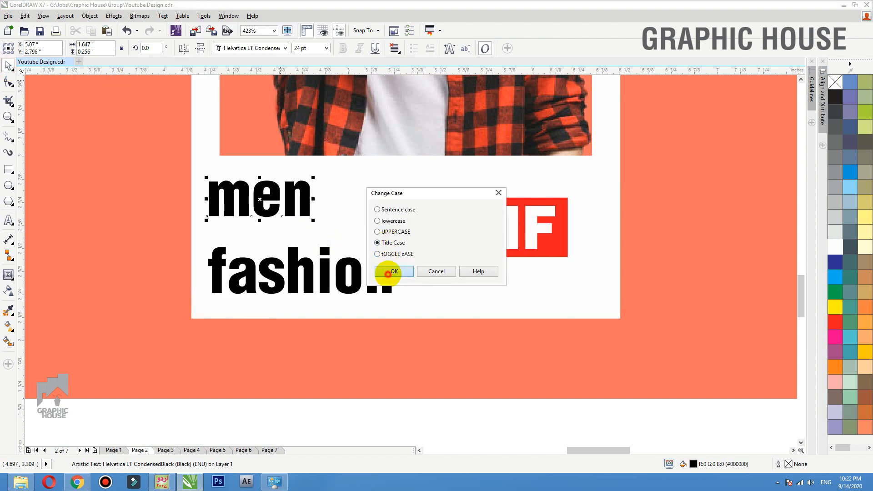
left_click(394, 271)
left_click(313, 168)
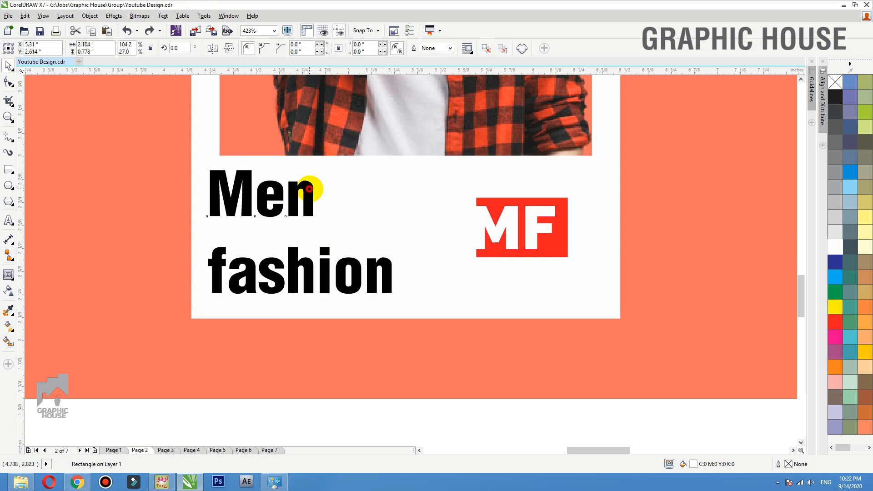
- Reposition 'Men' and colour it with a sampled dark grey
left_click_drag(312, 189, 372, 148)
left_click_drag(339, 186, 338, 201)
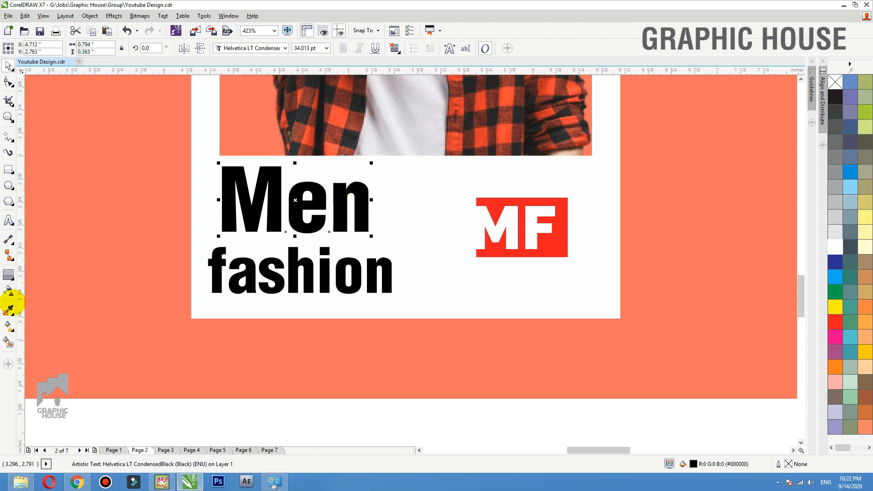
left_click(8, 310)
left_click(344, 185)
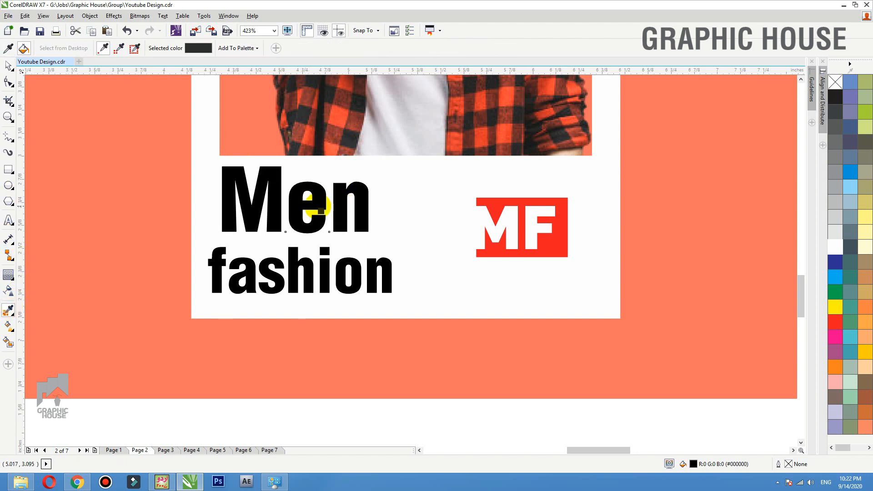
left_click(320, 210)
key("space")
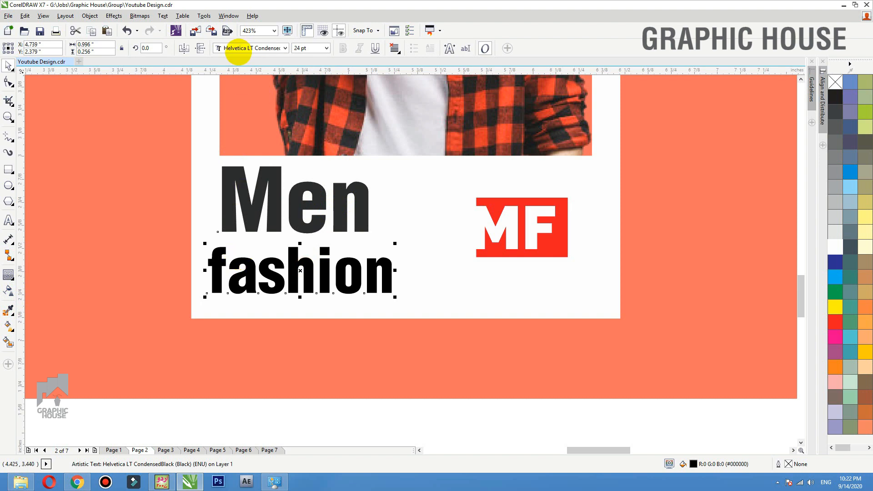
- Set 'fashion' in Japanese Brush at about 14 pt, tucked under 'Men'
left_click(237, 49)
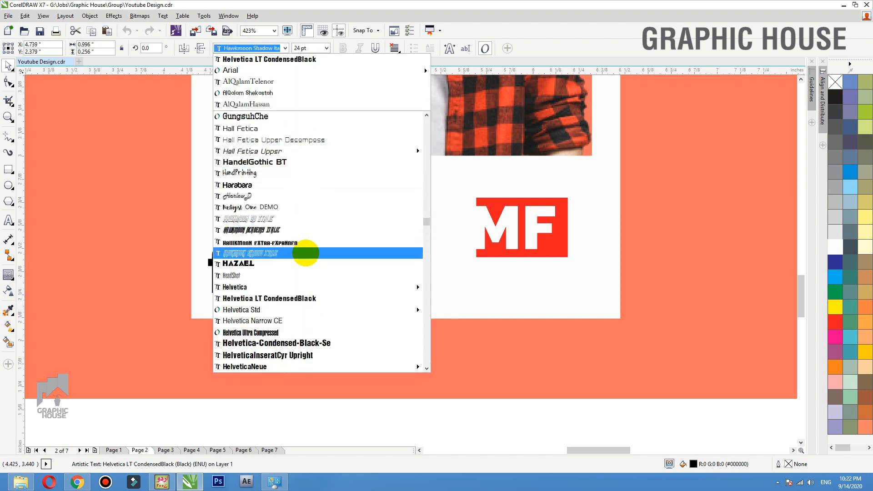
scroll(305, 253, "down", 8)
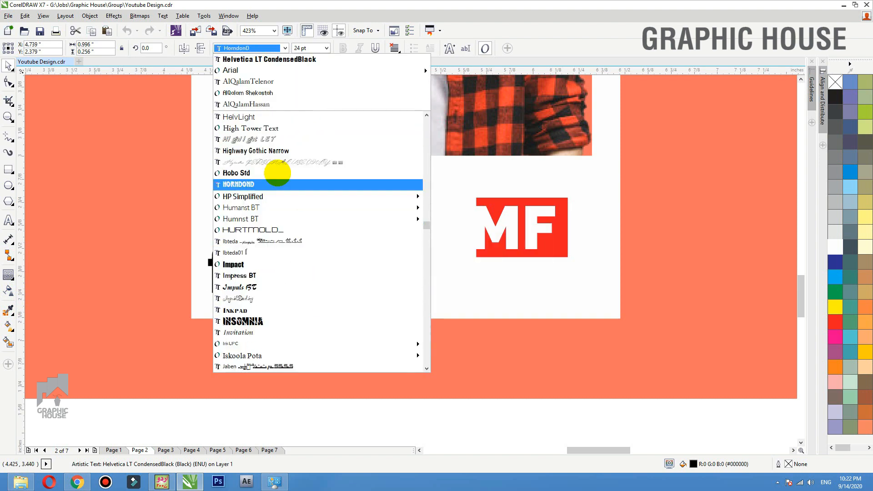
scroll(266, 273, "down", 6)
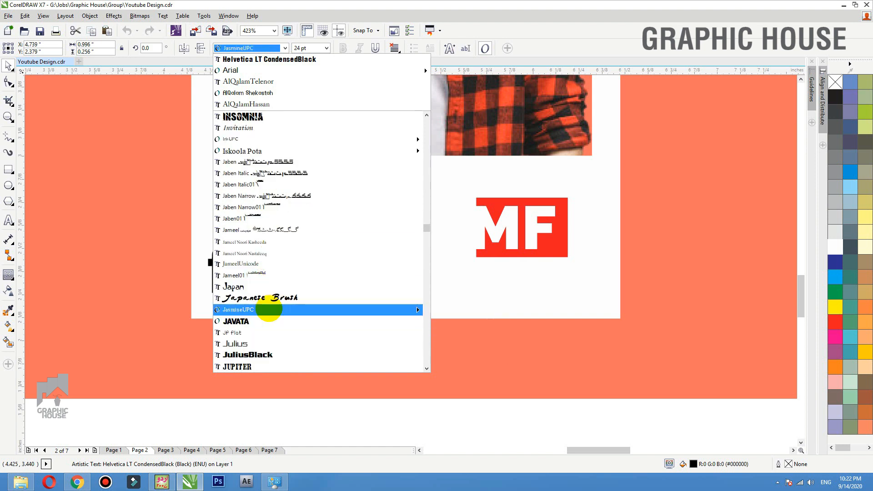
left_click(275, 297)
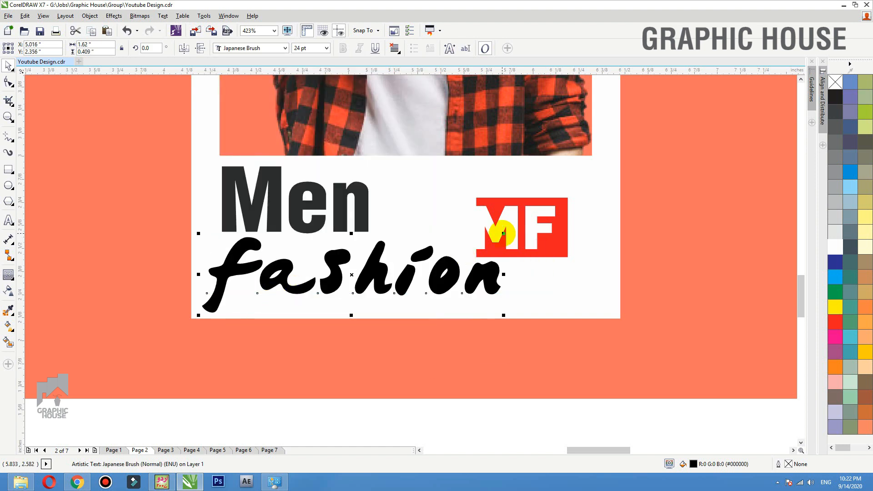
left_click_drag(503, 233, 438, 247)
left_click_drag(374, 279, 334, 236)
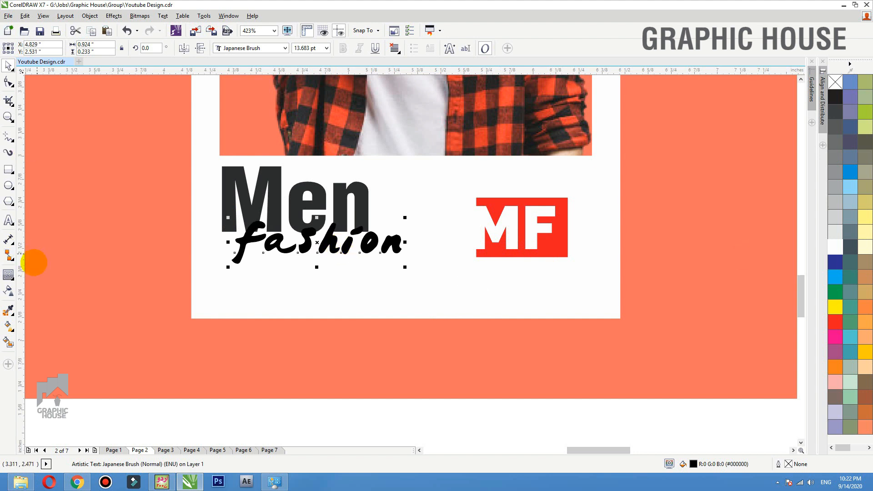
- Colour 'fashion' with the orange sampled from the shirt and move both words down
left_click(8, 311)
left_click(335, 147)
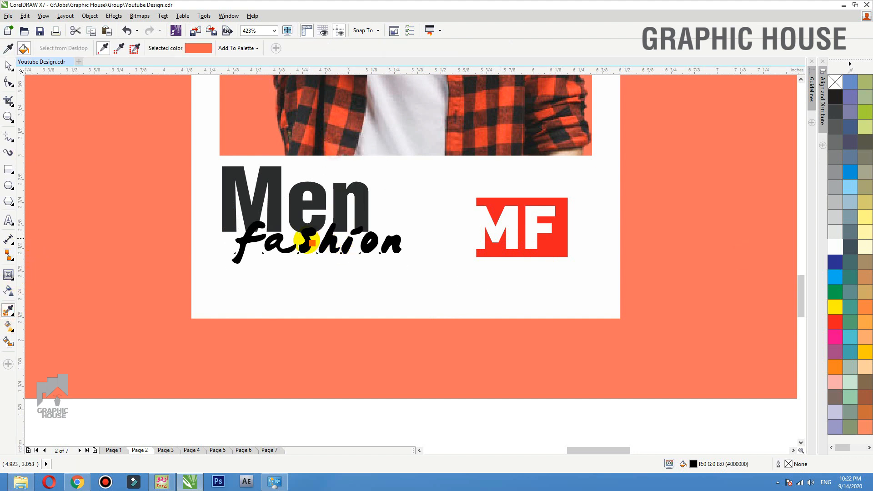
left_click(312, 242)
key("space")
left_click(304, 208, "shift")
left_click_drag(304, 209, 316, 233)
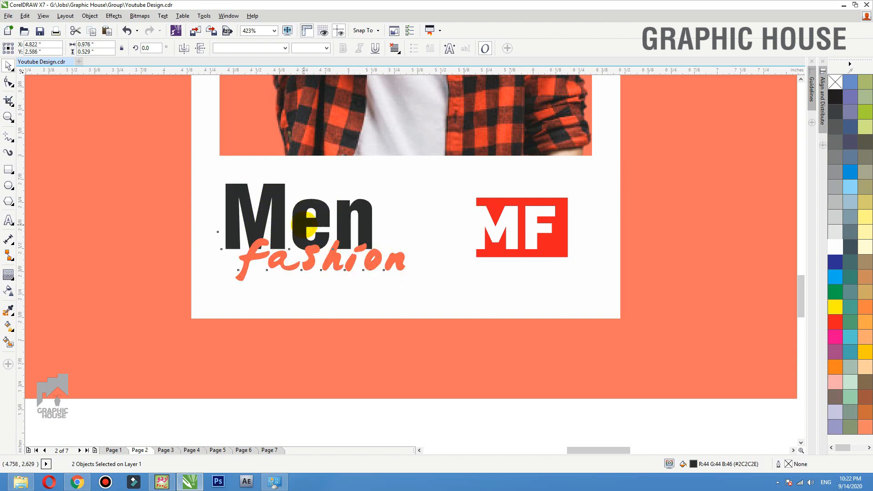
- Nudge the card left and place a copy of the whole card to its right
scroll(285, 290, "down", 5)
left_click_drag(491, 333, 210, 111)
key("Left")
key("Left")
key("Left")
key("Left")
key("Left")
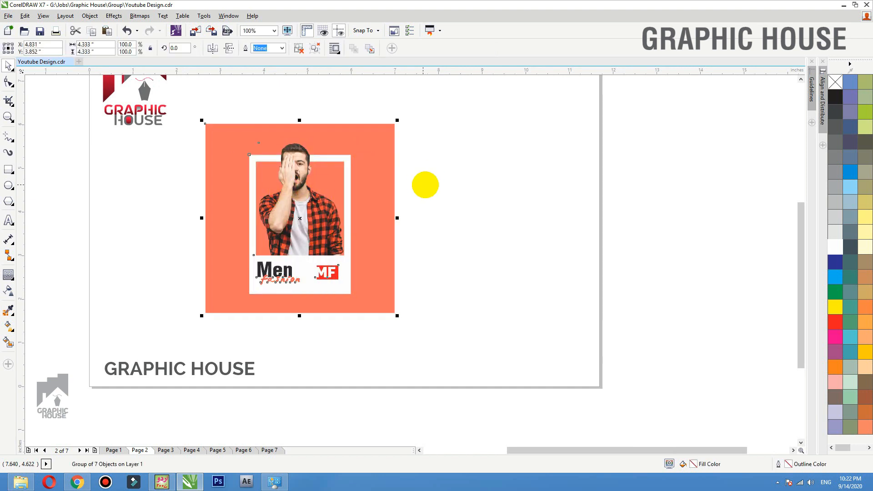
left_click(425, 185)
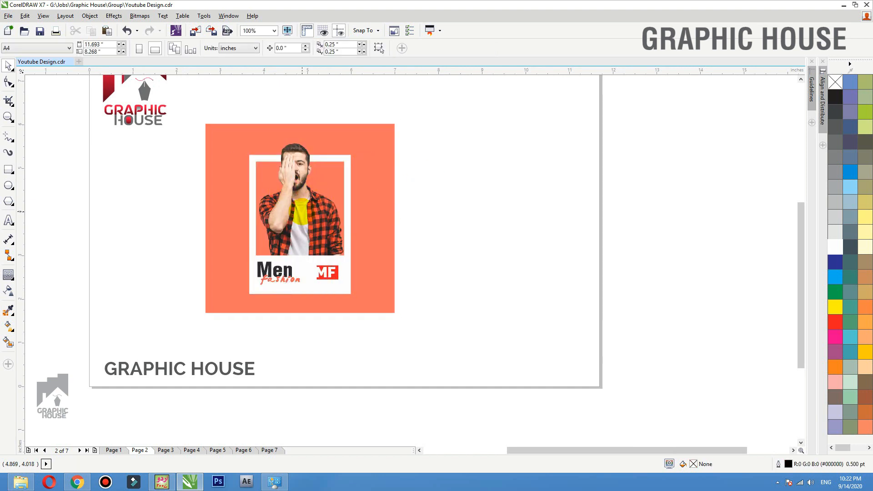
left_click(302, 207)
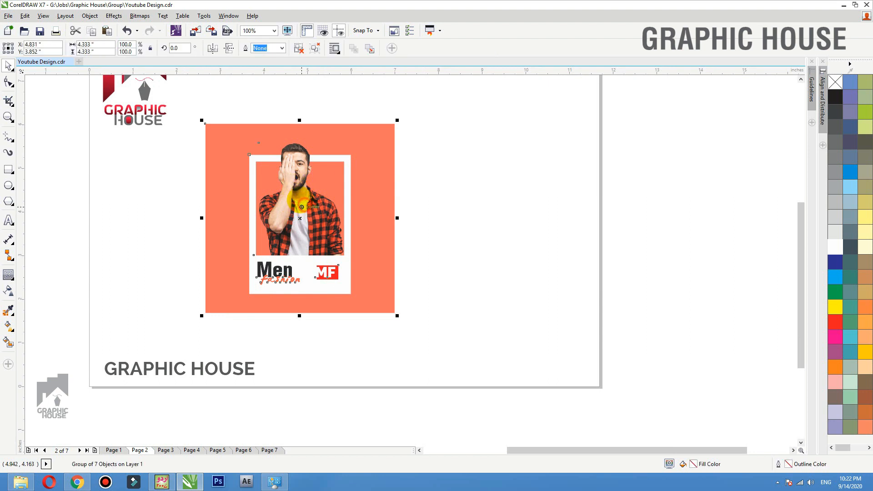
left_click_drag(295, 191, 493, 190)
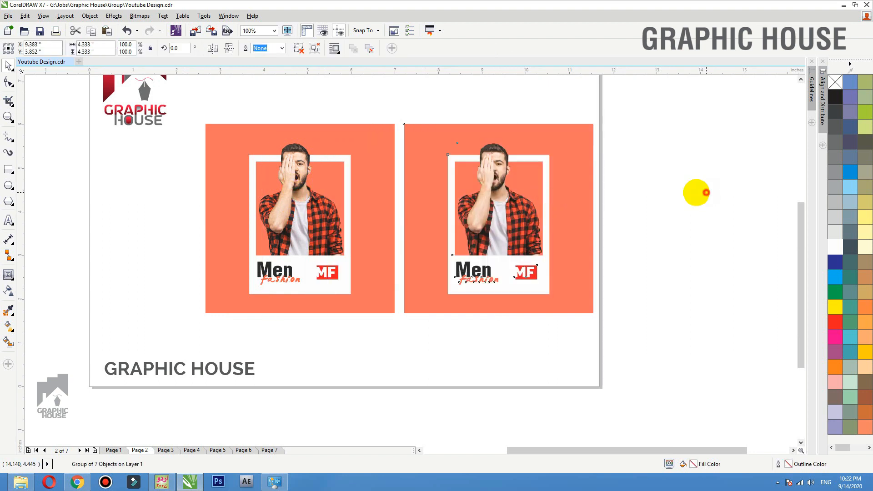
- Colour-balance the copy's photo to blue-purple, Yellow–Blue 94 with Magenta–Green lowered
left_click(694, 191)
left_click(590, 179, "ctrl")
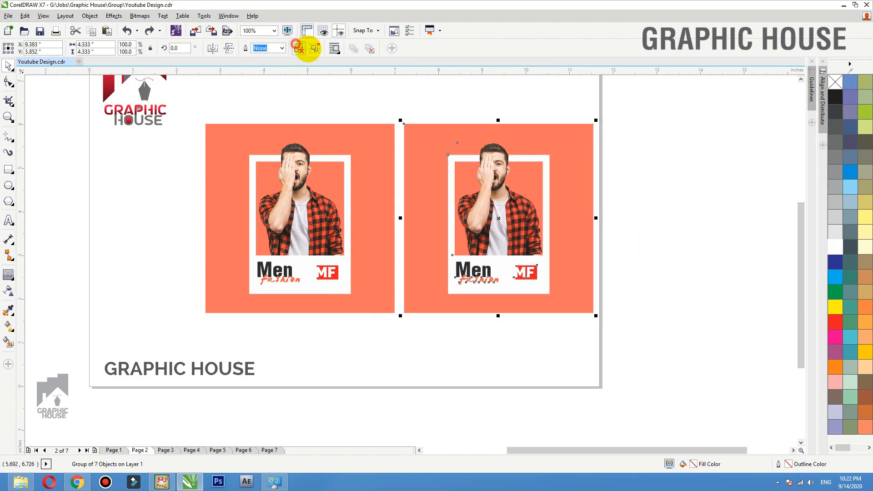
left_click(651, 227)
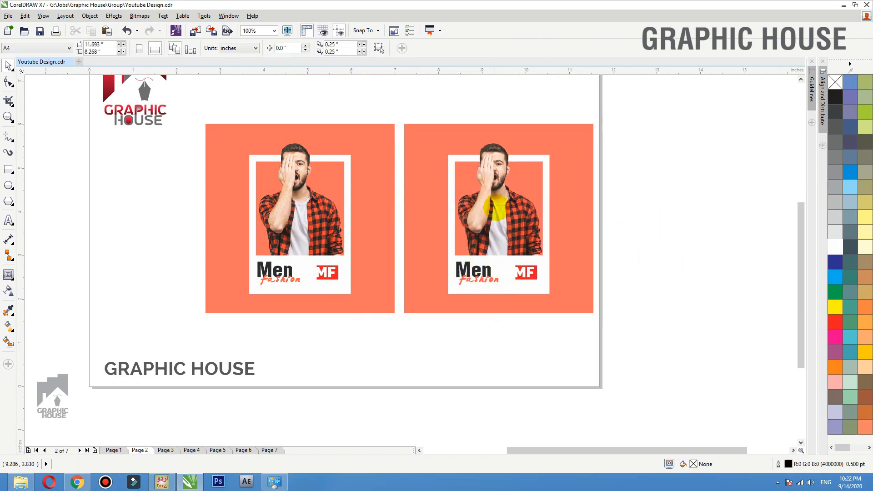
left_click(473, 189)
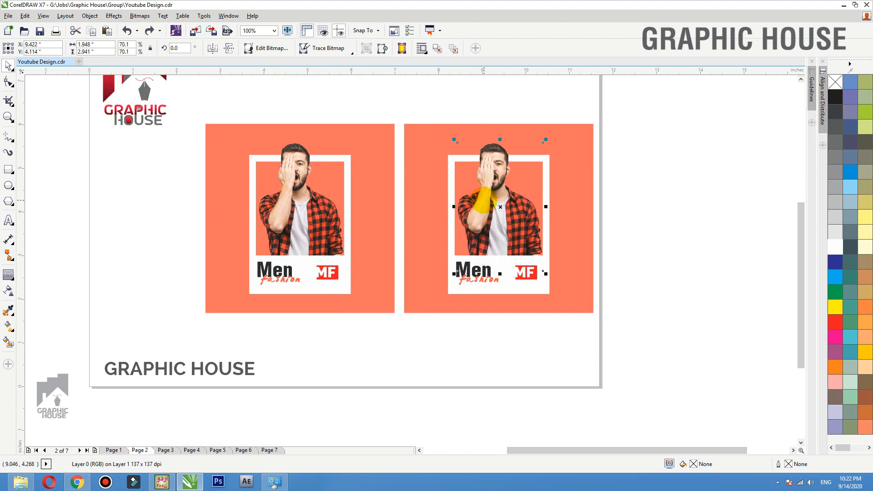
key("ctrl+b")
key("Escape")
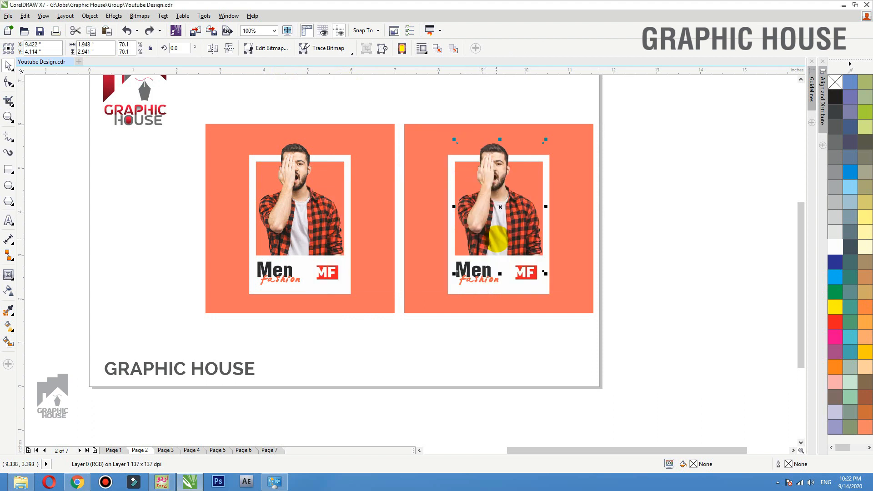
key("ctrl+shift+b")
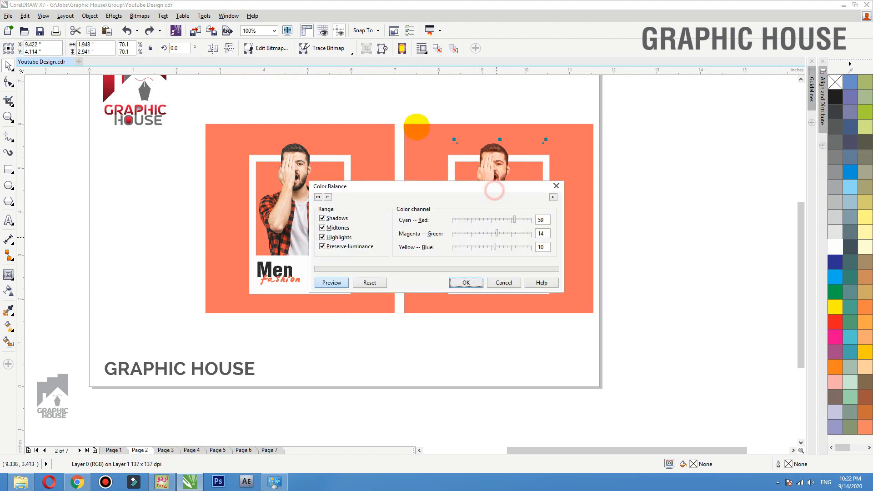
left_click_drag(418, 186, 393, 74)
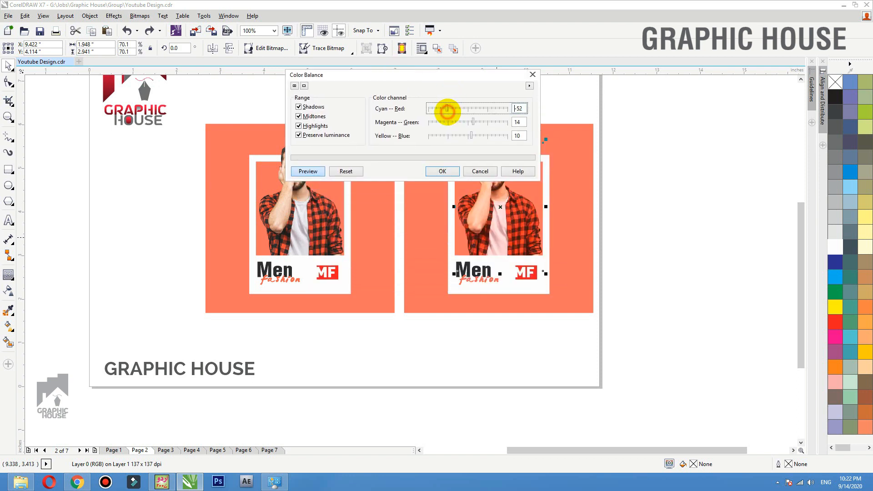
left_click(440, 122)
left_click(440, 136)
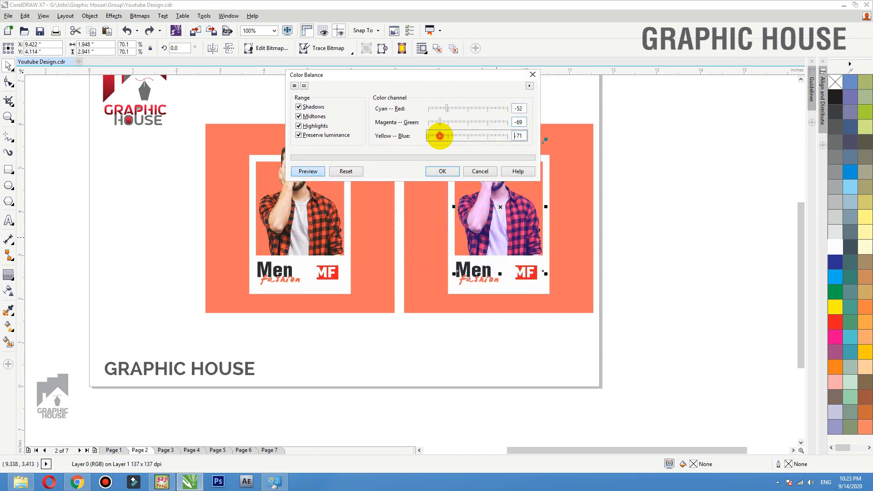
left_click_drag(440, 136, 504, 135)
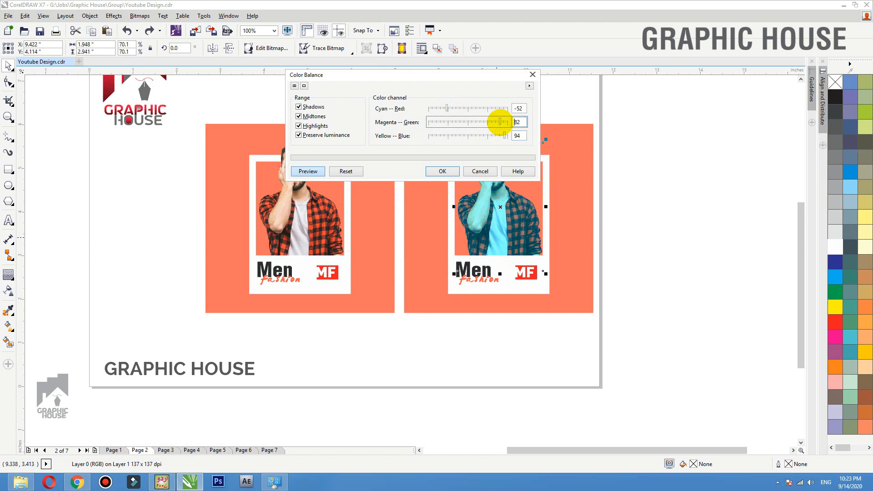
left_click(439, 121)
left_click(442, 170)
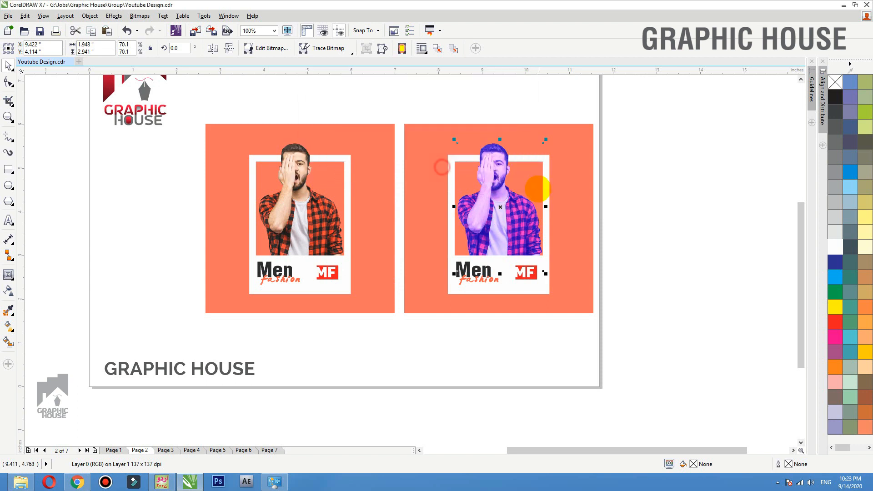
- Fill the copy's background with a blue sampled from its photo
key("F2")
left_click_drag(630, 122, 387, 308)
left_click(8, 310)
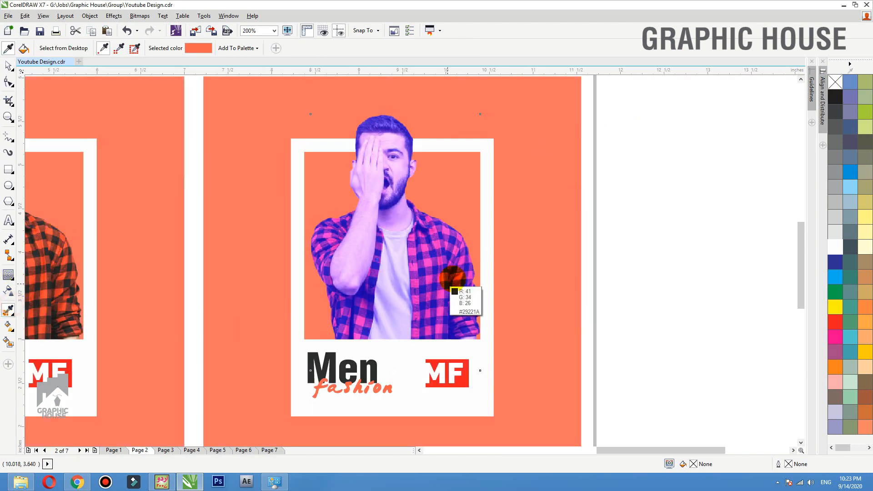
left_click(460, 246)
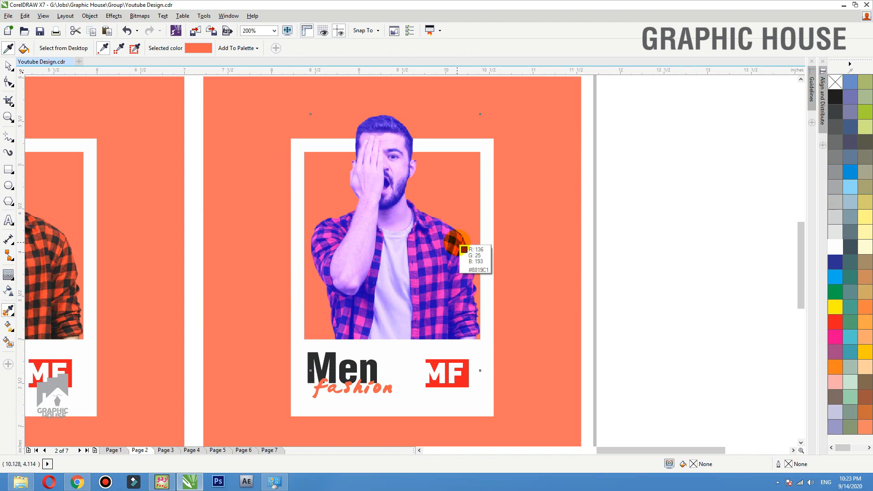
left_click(519, 214)
left_click(600, 217)
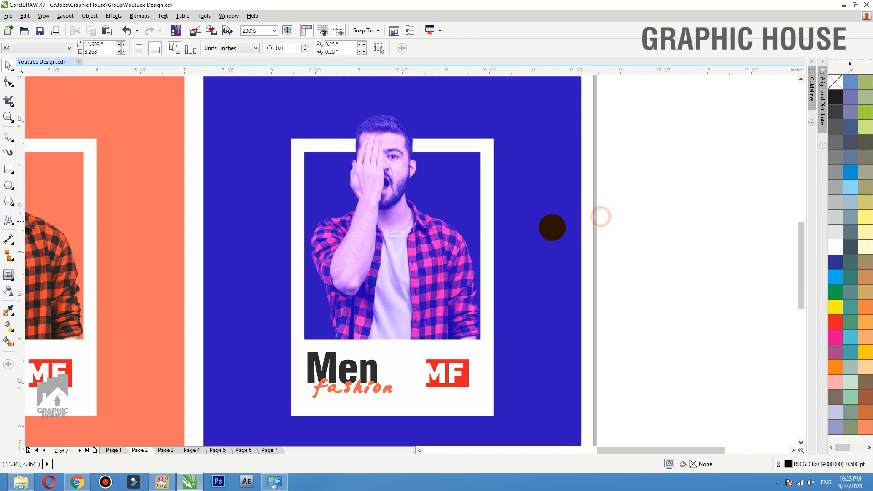
- Set the blue card's Fashion text to Helvetica LT CondensedBlack
scroll(440, 261, "down", 1)
left_click(559, 247)
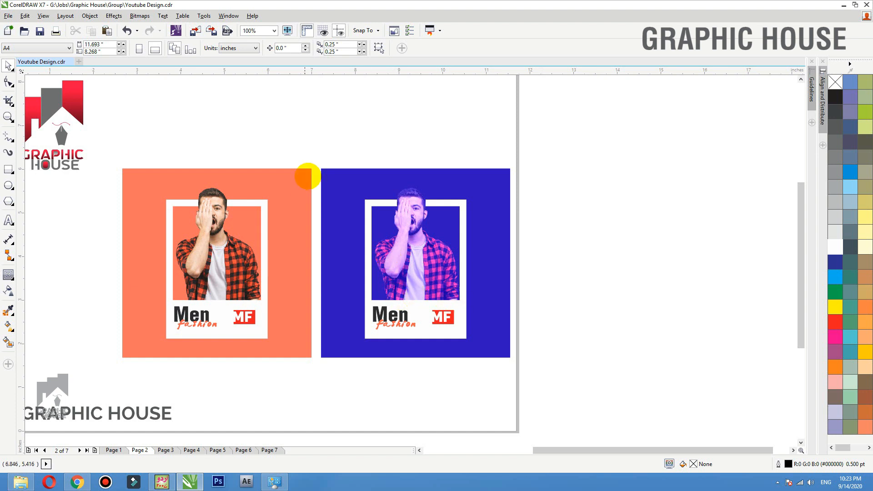
left_click_drag(534, 371, 309, 146)
left_click_drag(295, 305, 100, 375)
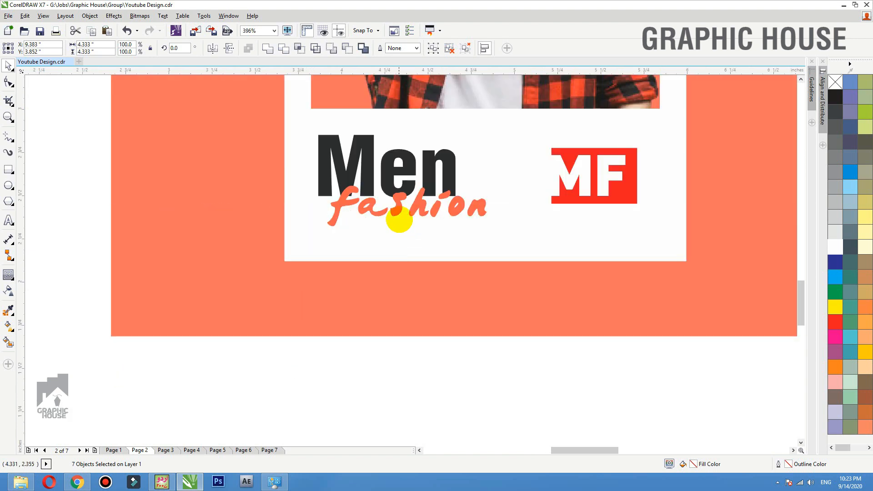
scroll(201, 289, "down", 2)
key("F2")
left_click_drag(384, 243, 520, 330)
left_click(433, 384)
left_click(425, 179)
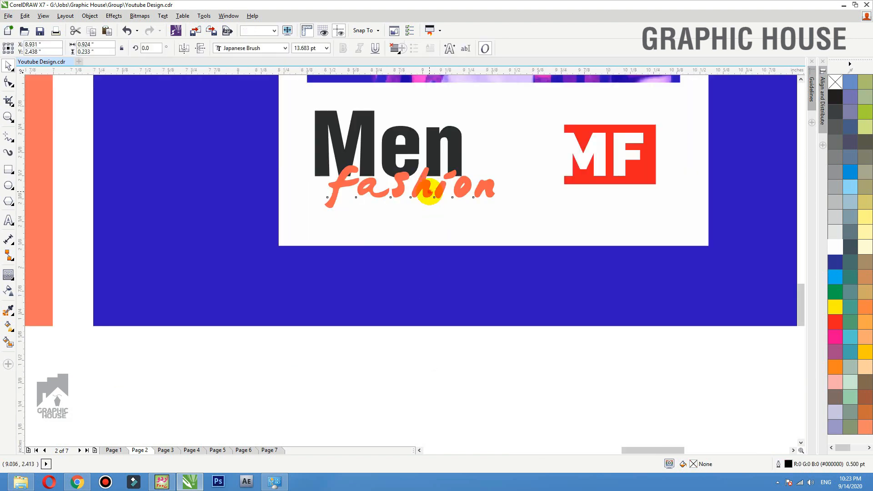
left_click(254, 48)
left_click(257, 71)
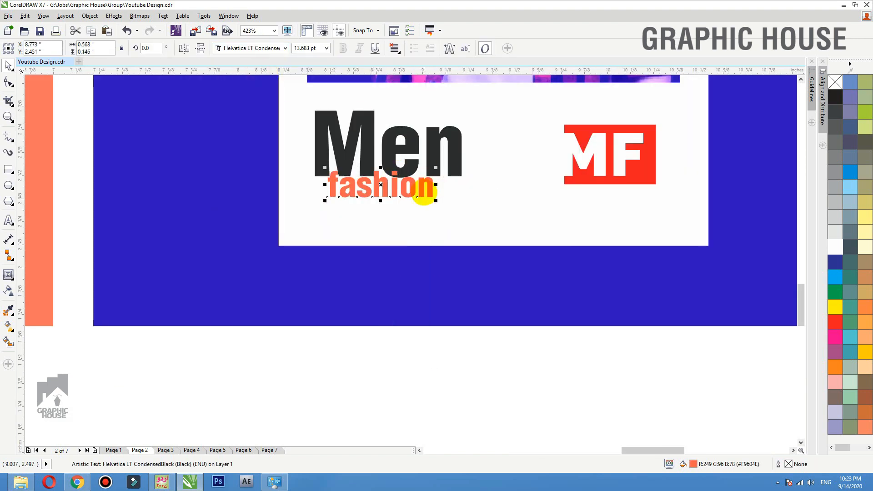
- Move Fashion down-left under Men and widen its letter spacing
left_click_drag(414, 194, 396, 203)
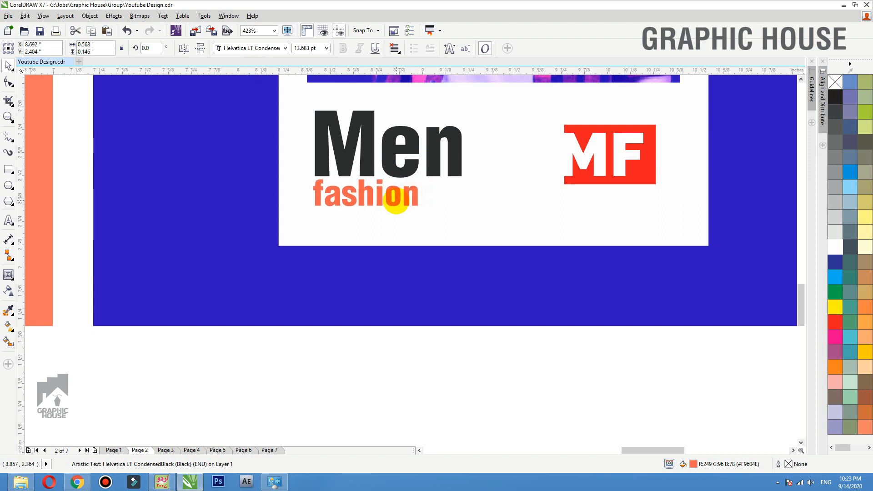
type("F")
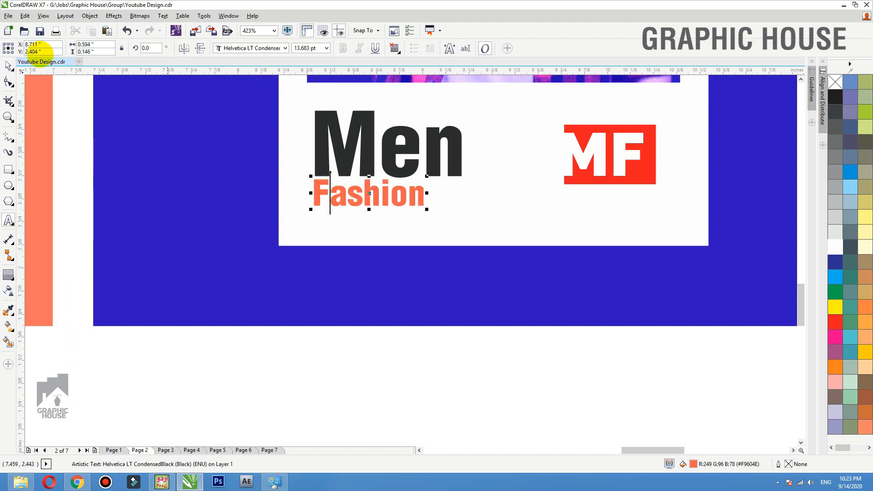
left_click(8, 66)
key("F10")
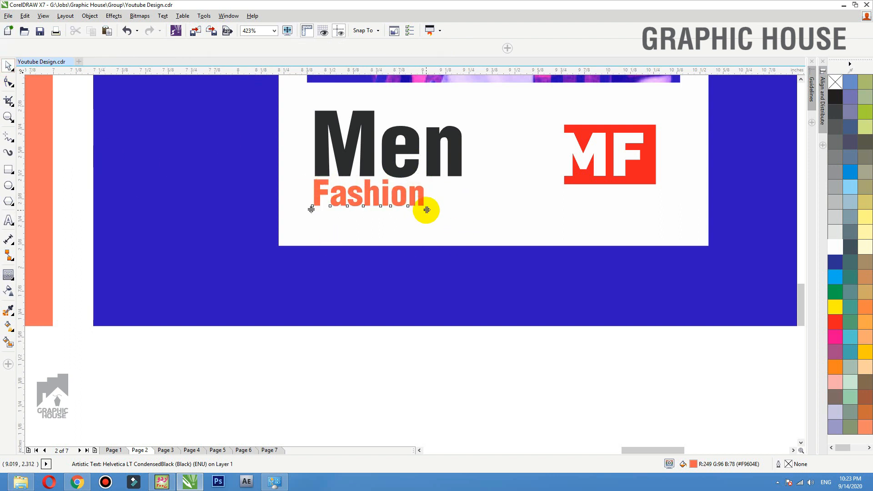
left_click_drag(425, 208, 468, 207)
key("space")
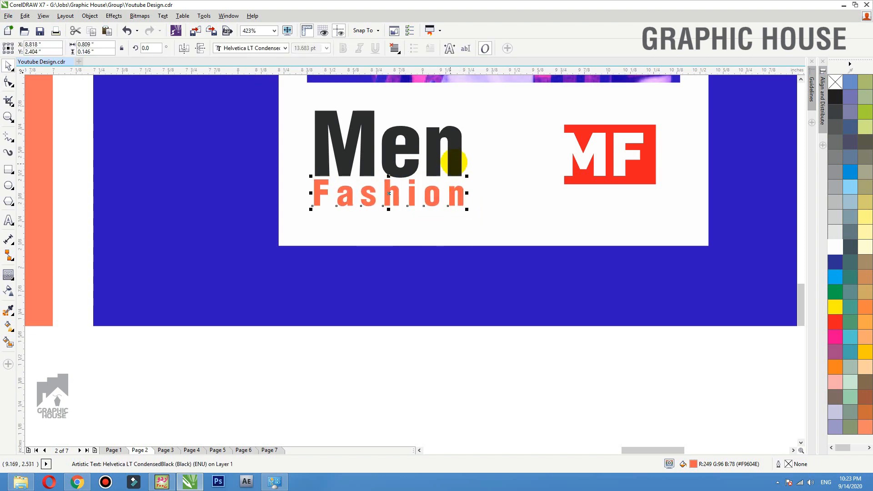
left_click(460, 156, "shift")
scroll(452, 336, "down", 3)
scroll(452, 337, "down", 3)
left_click(485, 351)
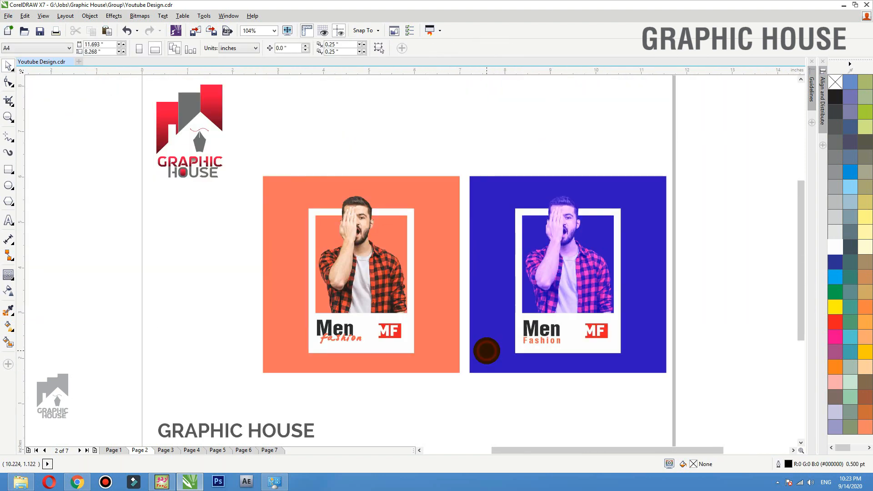
scroll(456, 266, "up", 4)
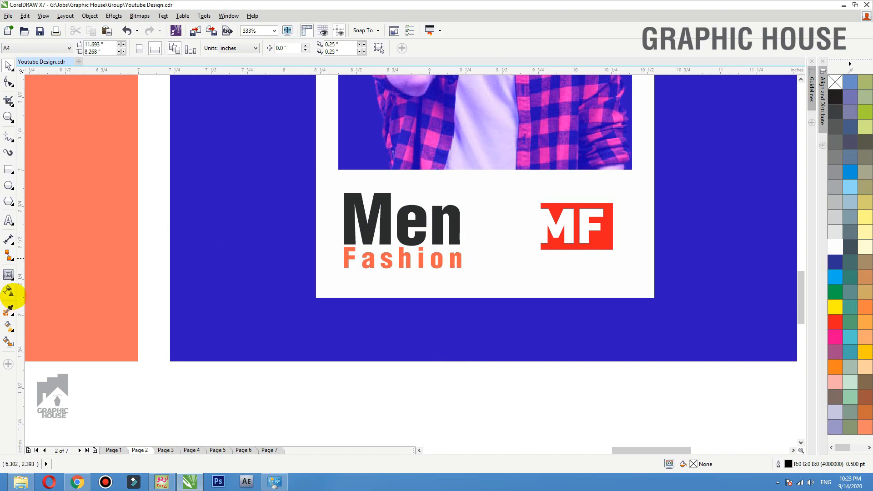
- Sample the card's blue background with the Color Eyedropper and apply it to Fashion
left_click(8, 309)
left_click(360, 320)
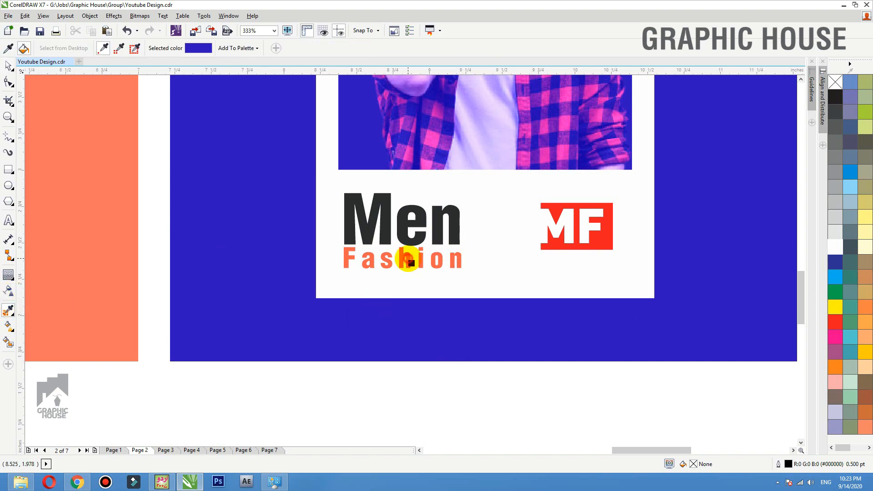
left_click(408, 257)
key("space")
scroll(560, 314, "down", 3)
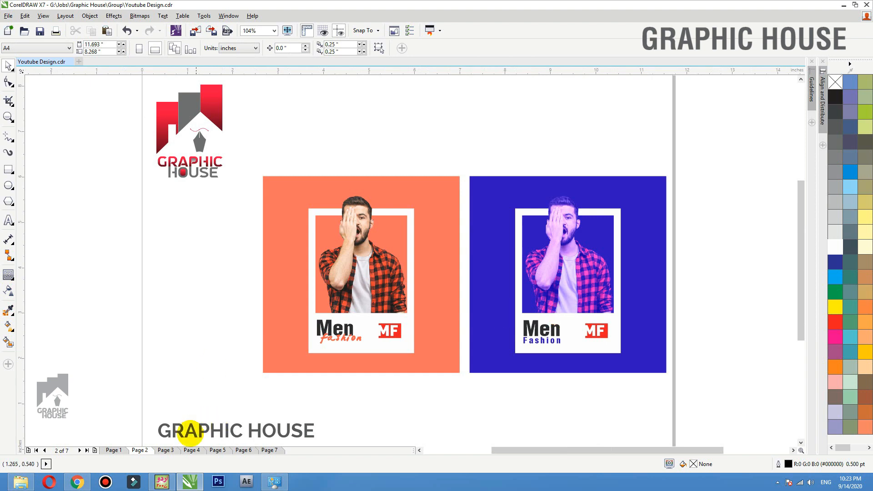
- On Page 3, nudge the horse image and large H so the horse sits just left of the H
left_click(166, 449)
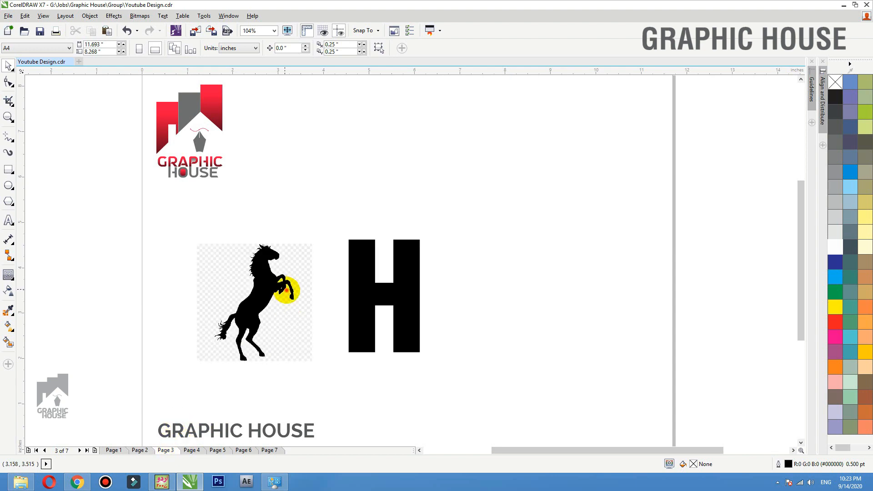
mouse_move(279, 298)
left_mouse_down()
mouse_move(282, 307)
mouse_move(284, 297)
left_mouse_up()
left_click(378, 297)
left_click_drag(370, 301, 369, 305)
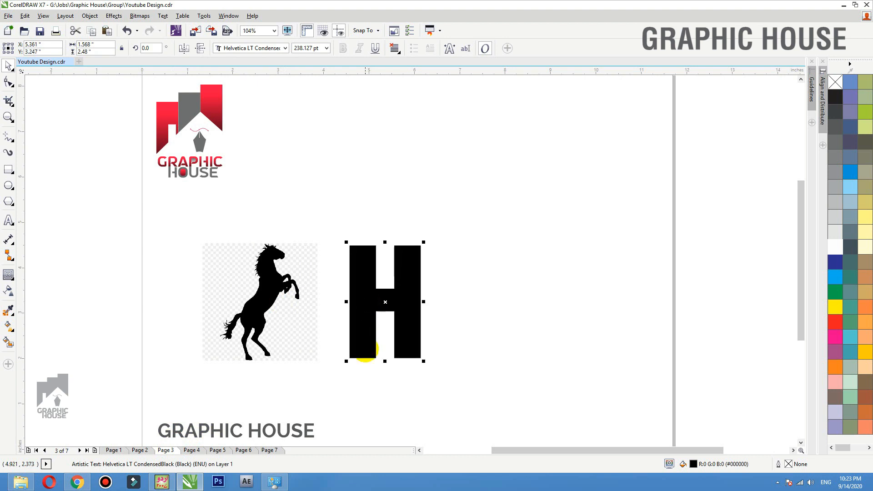
mouse_move(280, 292)
left_mouse_down()
mouse_move(279, 275)
mouse_move(280, 285)
left_mouse_up()
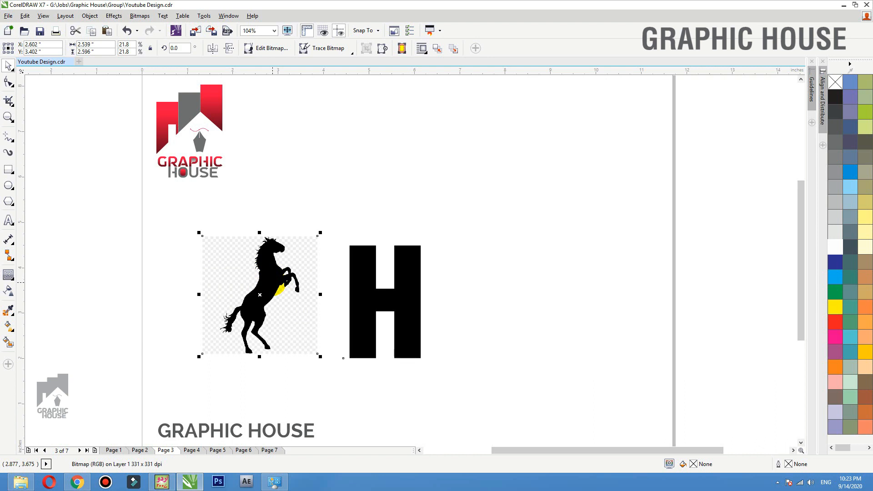
left_click_drag(275, 287, 271, 287)
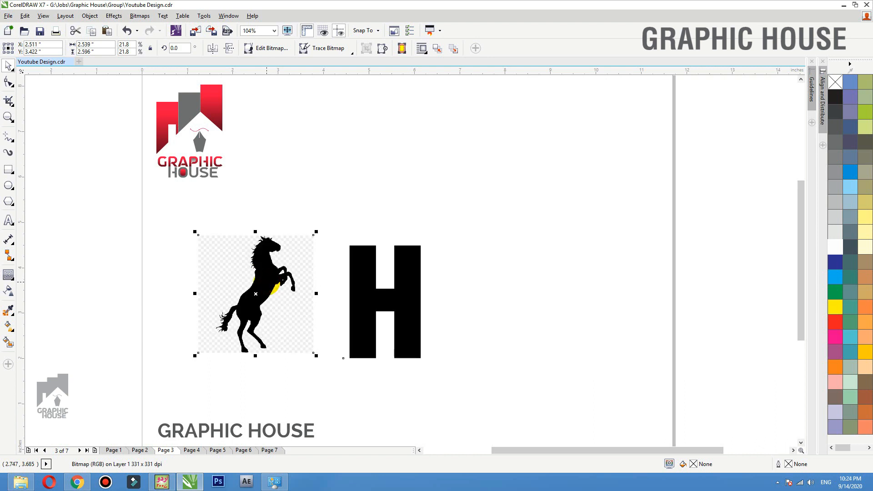
key("F2")
left_click_drag(358, 230, 207, 260)
scroll(230, 224, "down", 5)
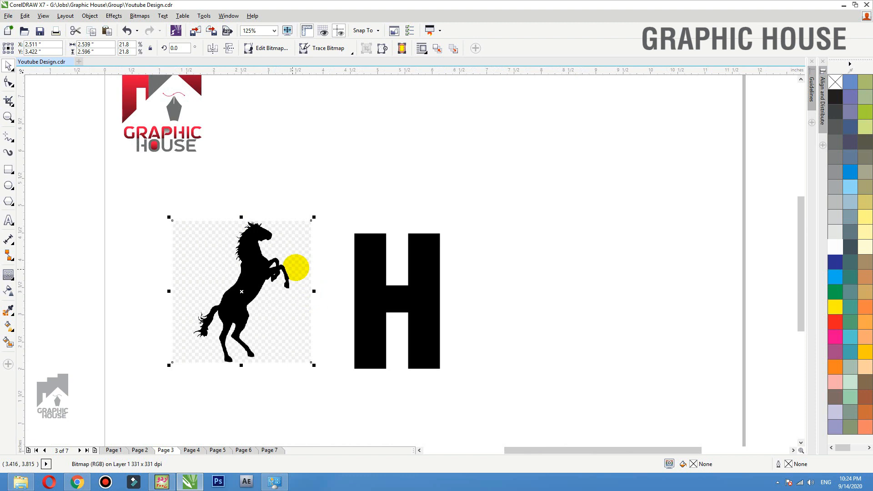
- Trace the horse bitmap as Outline Trace Line Art and move the result right
left_click(341, 54)
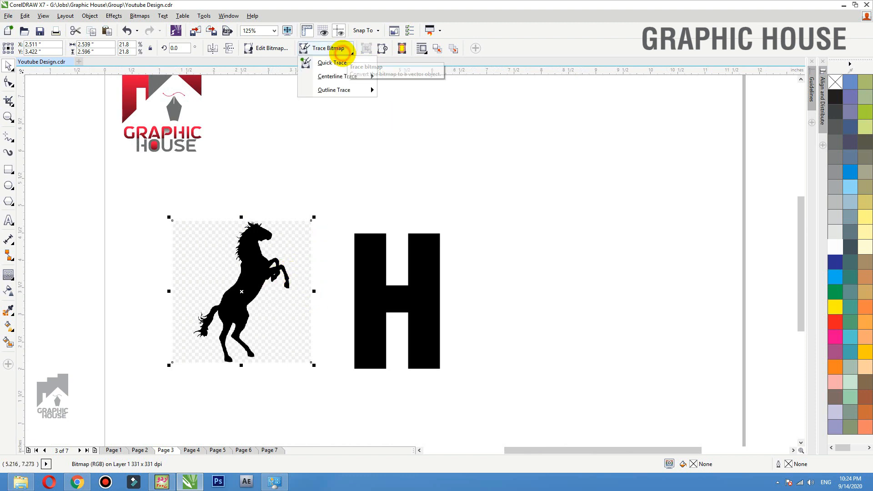
mouse_move(359, 90)
left_click(408, 91)
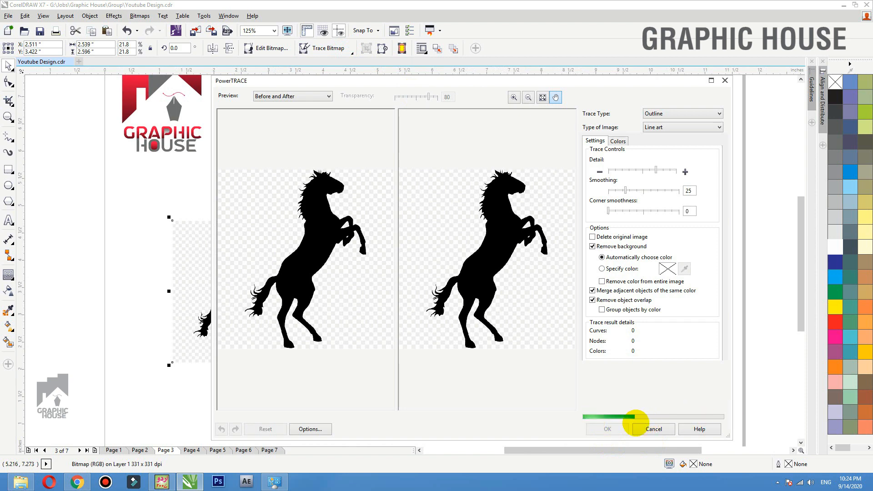
left_click(607, 429)
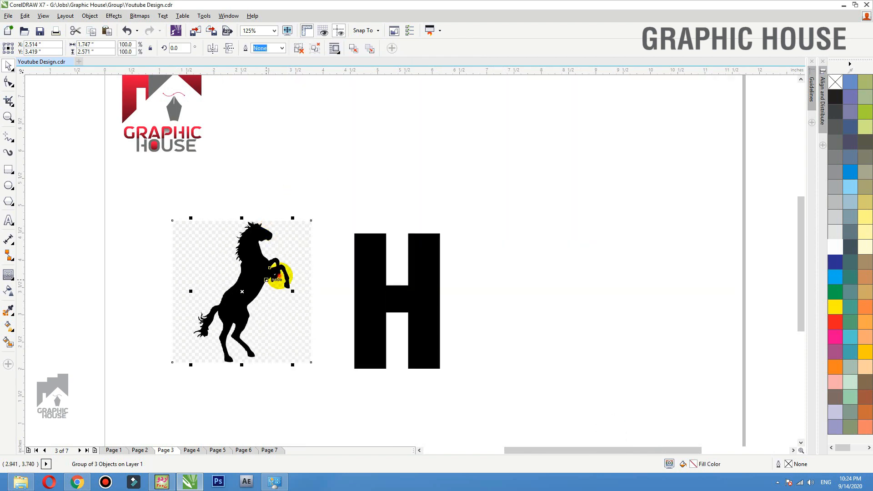
left_click_drag(282, 273, 593, 269)
- Fill the traced horse red, ungroup it, and delete the stray foreleg pieces
left_click(835, 321)
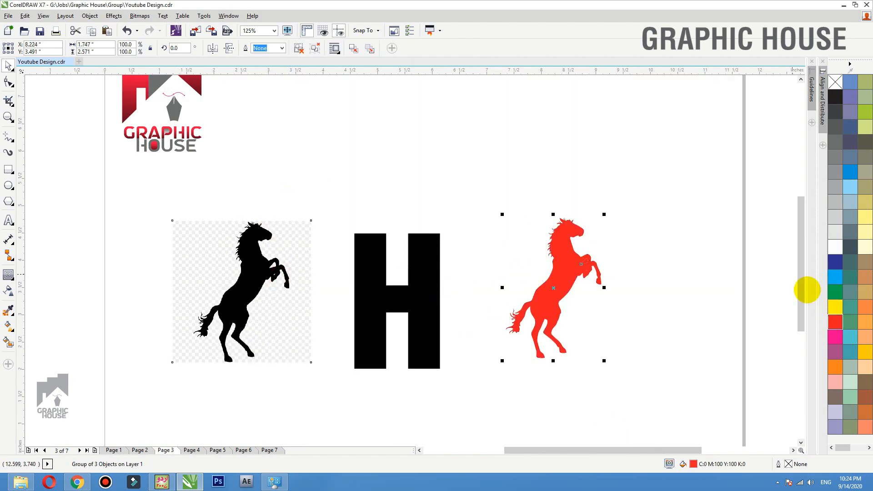
left_click(298, 48)
left_click(299, 48)
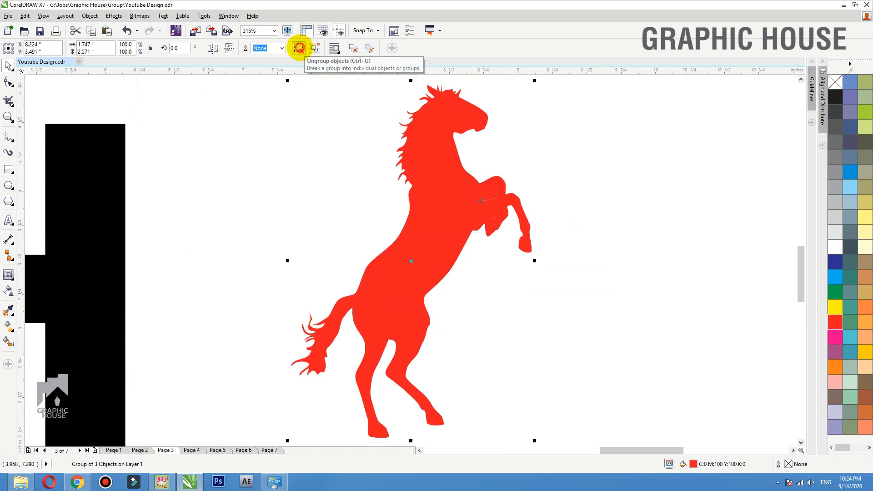
left_click(508, 111)
left_click_drag(541, 151, 470, 233)
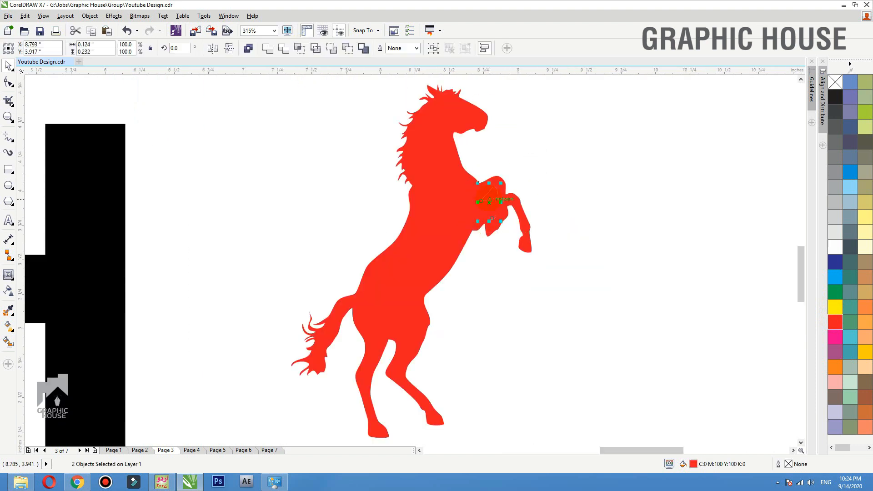
left_click_drag(533, 163, 476, 254)
key("Delete")
- Move the H right and place a copy of it right of the red horse
scroll(541, 196, "down", 3)
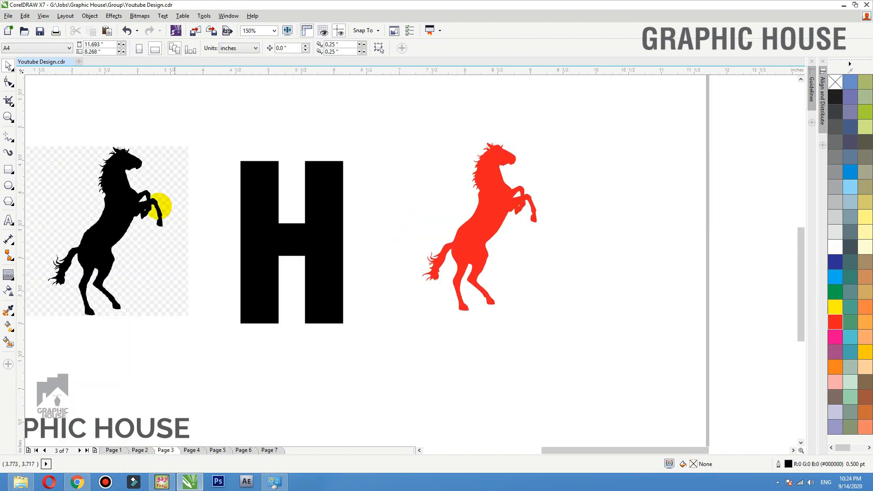
left_click_drag(308, 232, 353, 230)
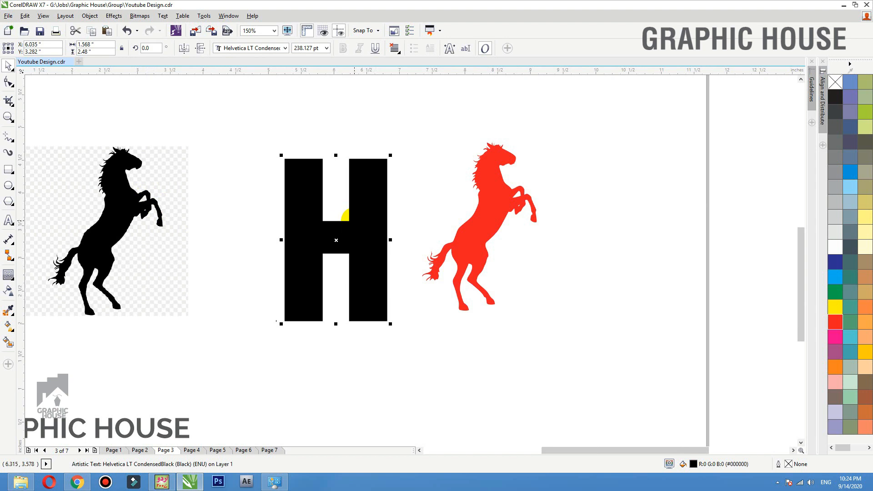
left_click_drag(355, 229, 636, 225)
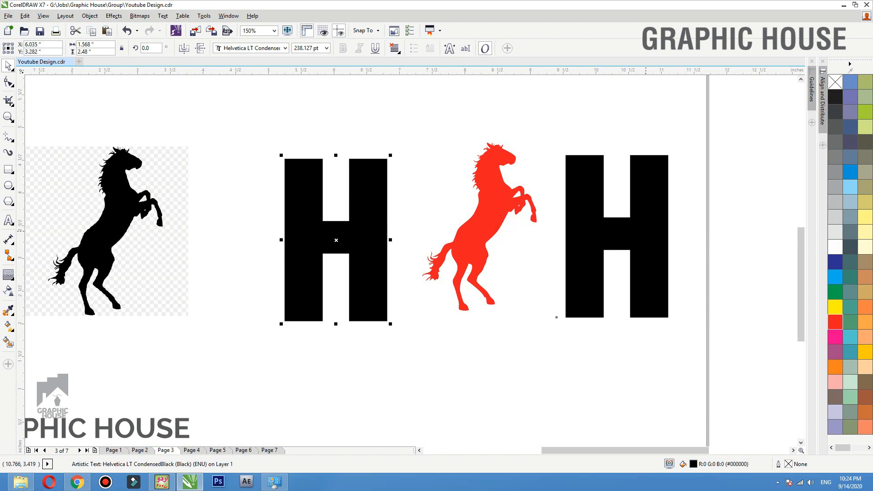
- Convert the left H to curves with Ctrl+Q and begin editing its nodes
left_click_drag(361, 236, 353, 230)
key("ctrl+z")
key("ctrl+q")
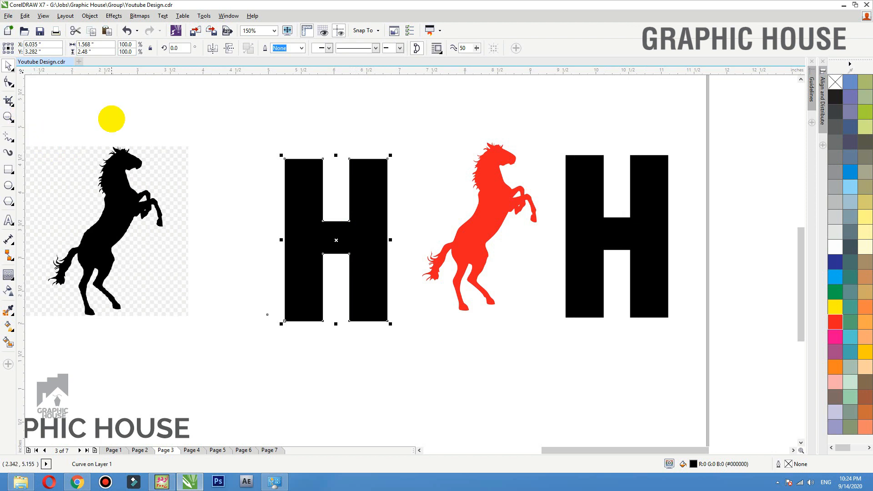
double_click(299, 230)
key("F2")
left_click_drag(250, 212, 429, 350)
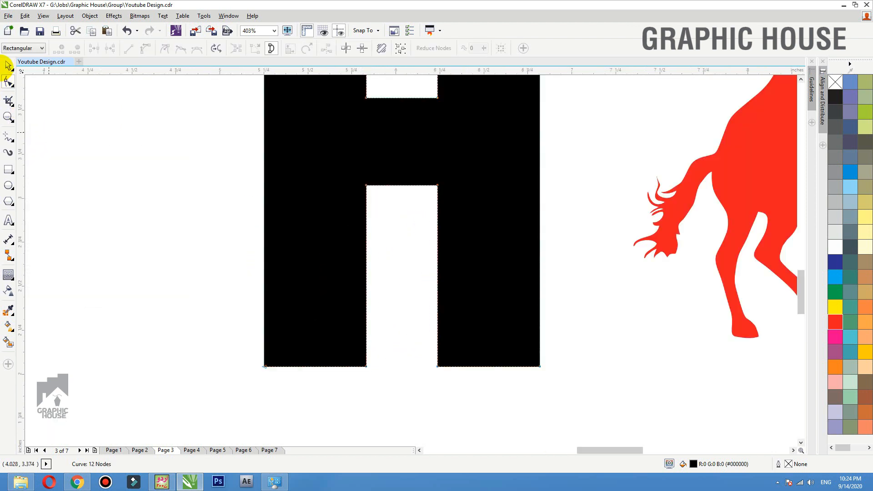
- Drag the bottom-gap nodes to close the gap and delete the two redundant nodes
left_click_drag(385, 197, 366, 366)
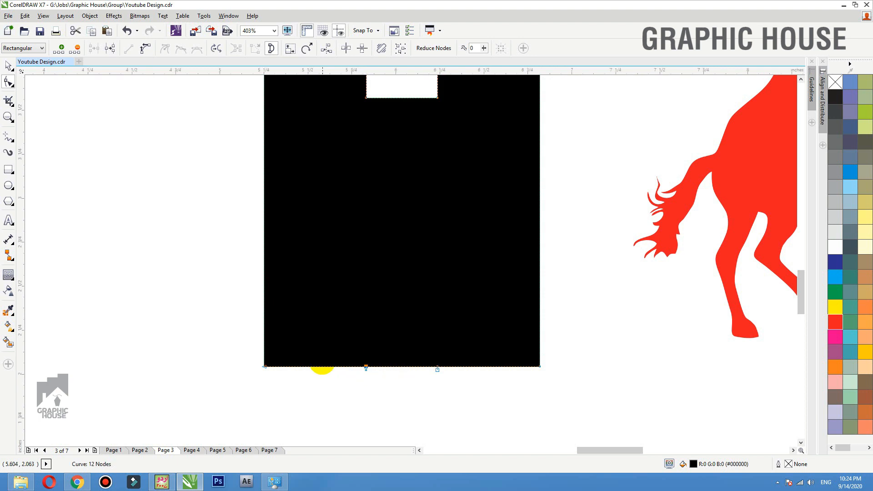
left_click_drag(328, 159, 527, 239)
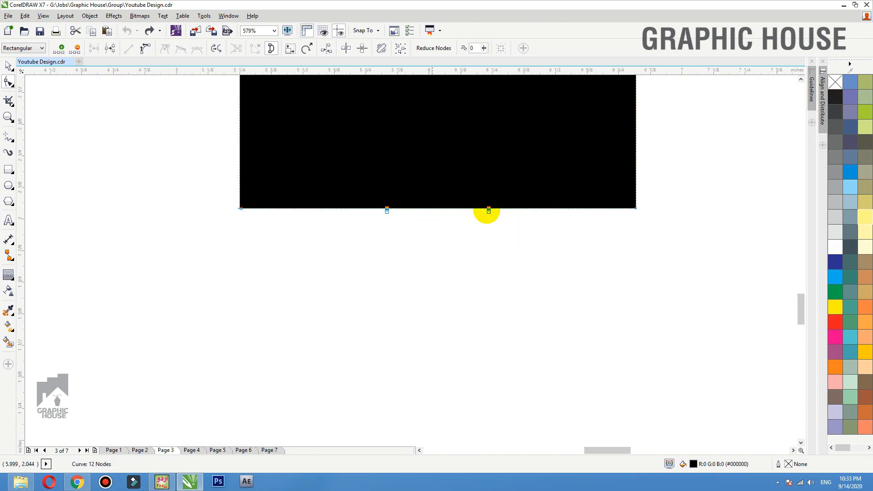
key("Delete")
key("F4")
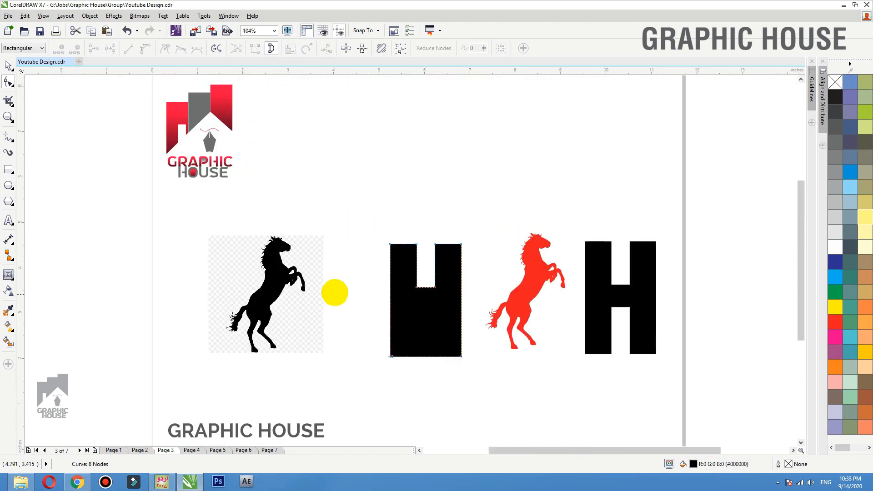
left_click_drag(237, 209, 510, 345)
left_click_drag(571, 356, 670, 390)
key("space")
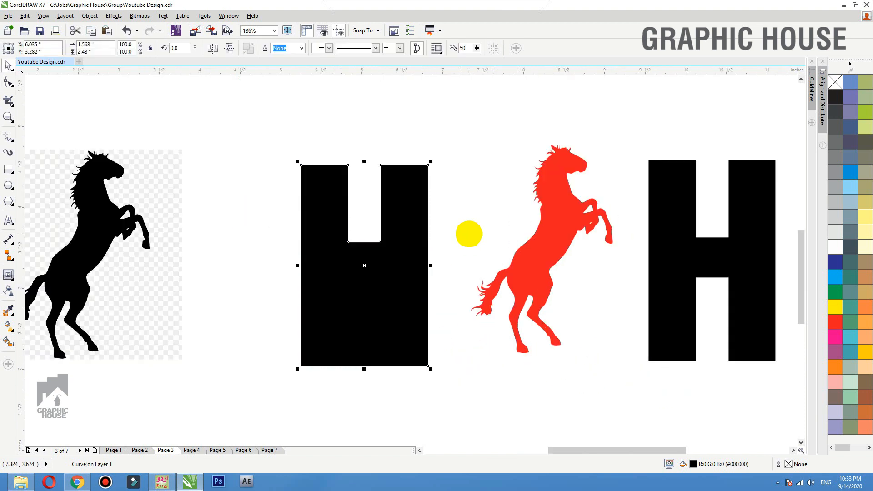
- Drop a copy of the red horse onto the black block and scale it down
left_click(469, 234)
left_click(376, 223)
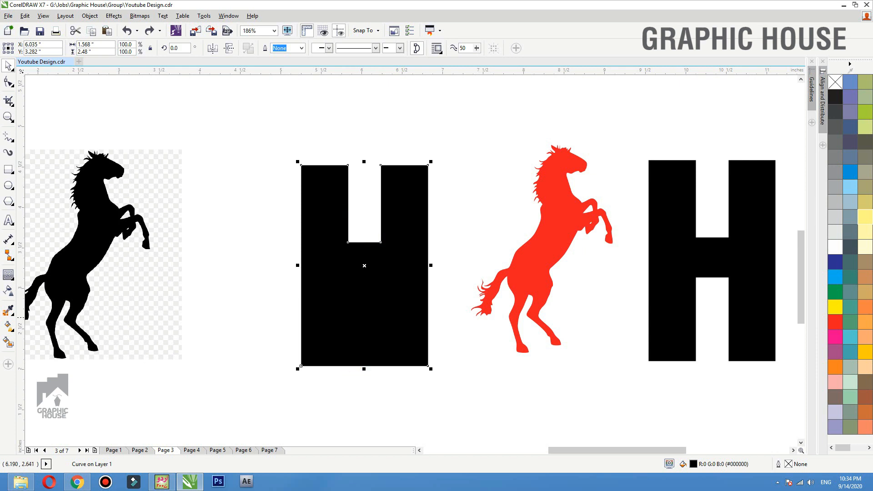
left_click(563, 245)
left_click_drag(555, 223, 366, 296)
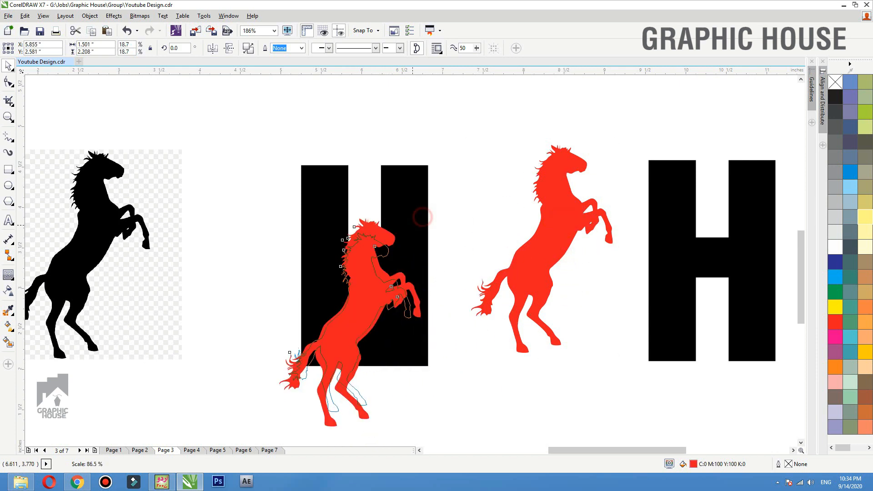
left_click_drag(412, 225, 403, 245)
mouse_move(380, 296)
left_mouse_down()
mouse_move(389, 281)
mouse_move(369, 292)
left_mouse_up()
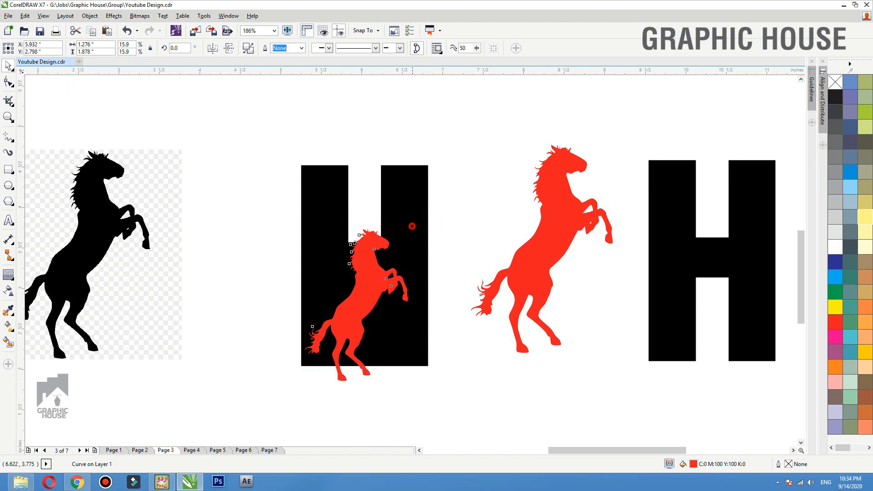
left_click_drag(412, 225, 414, 219)
- Copy the horse-and-block pair to the top of the page
left_click(418, 175, "shift")
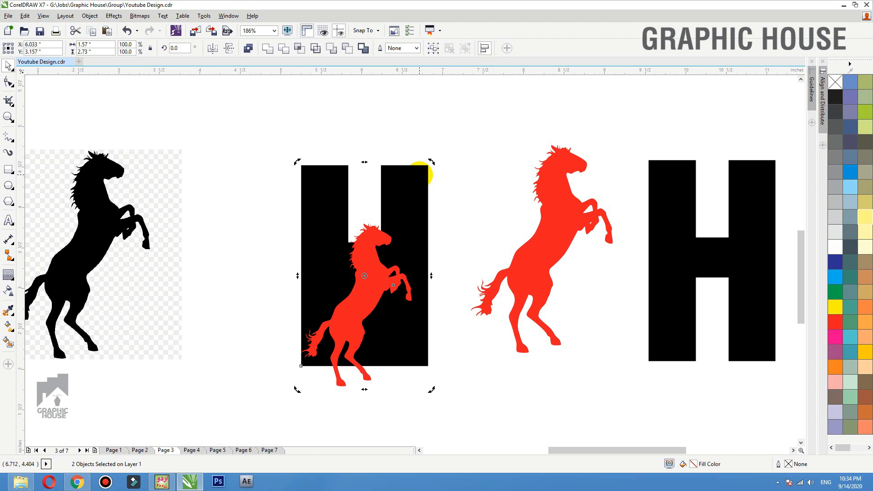
scroll(419, 174, "down", 2)
left_click_drag(400, 235, 307, 130)
- Fill the horse inside the H white, shrink it, and move it slightly lower
left_click(446, 123)
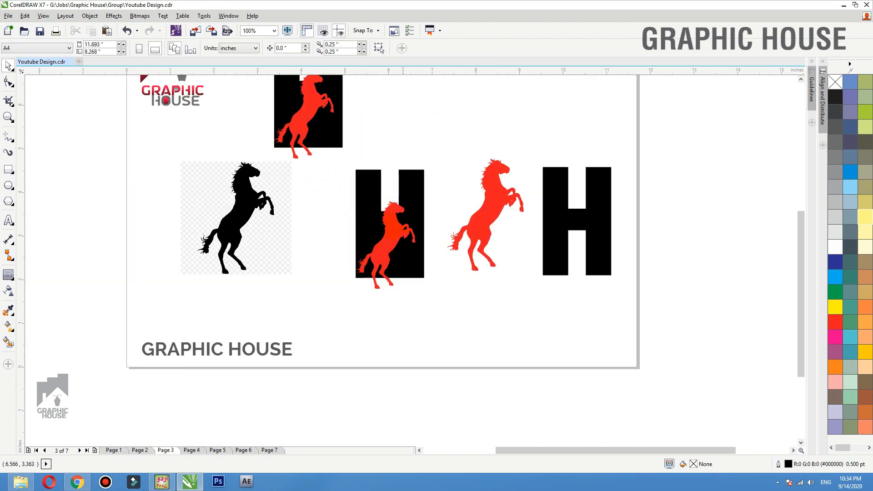
left_click(310, 115)
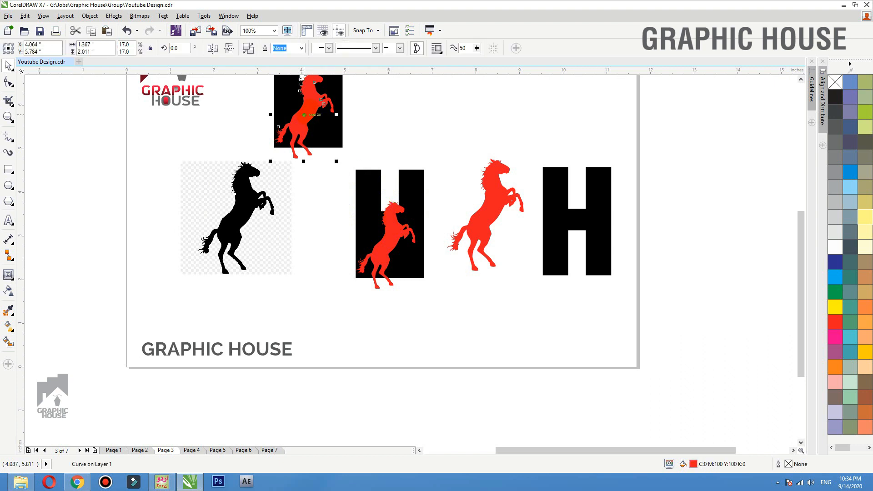
left_click(395, 225)
scroll(395, 225, "up", 3)
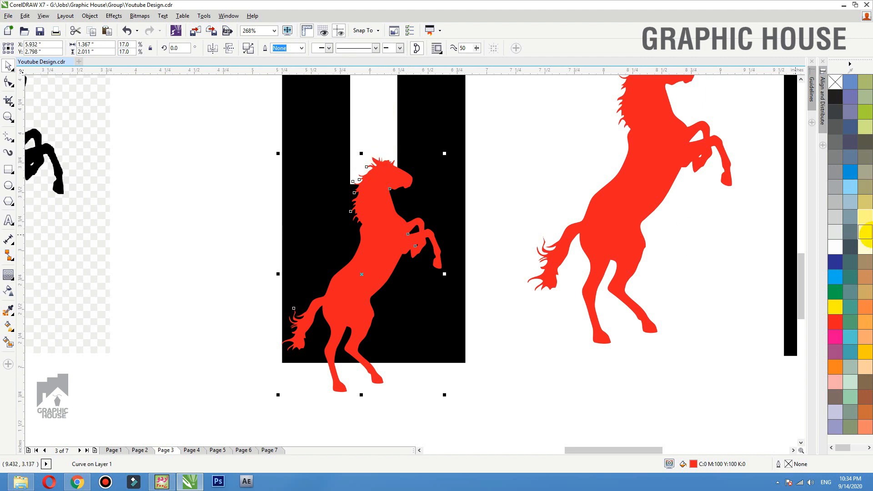
left_click(834, 247)
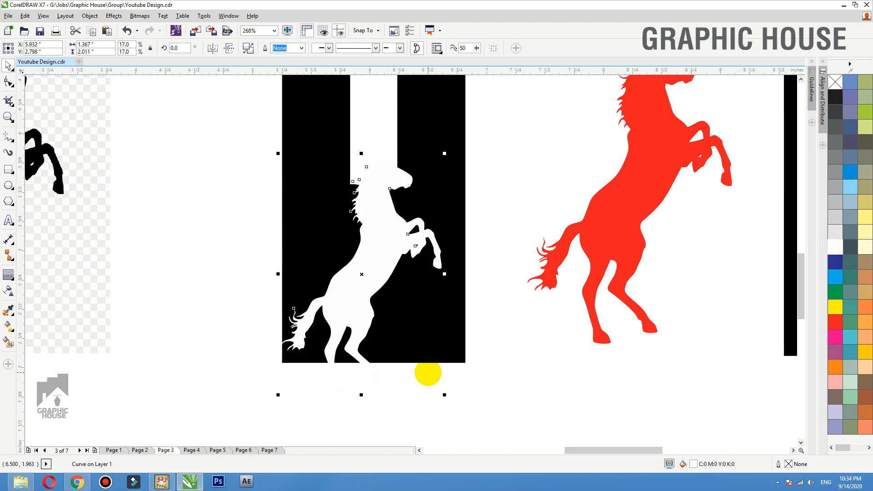
left_click_drag(445, 154, 428, 179)
left_click_drag(378, 241, 375, 250)
- Marquee-select the H and white horse and group them with Ctrl+G
left_click(463, 203, "shift")
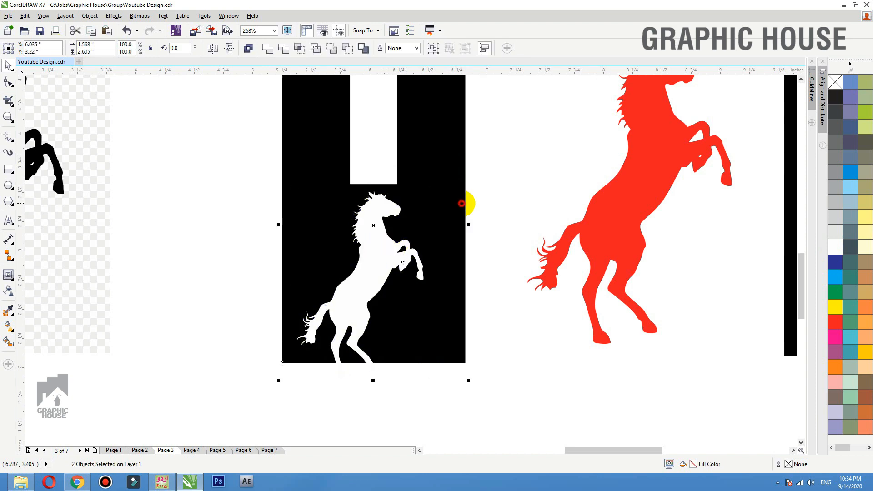
key("shift+F2")
left_click(614, 154)
scroll(417, 279, "down", 2)
left_click_drag(415, 221, 415, 280)
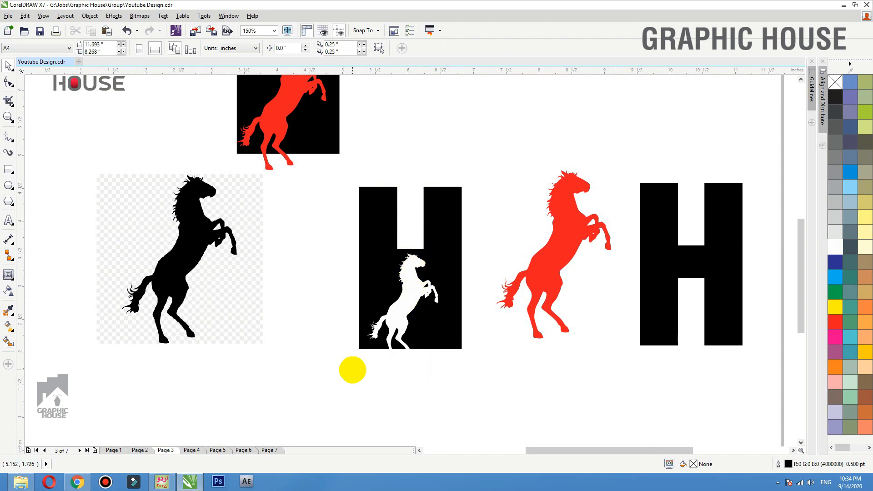
left_click_drag(318, 382, 488, 167)
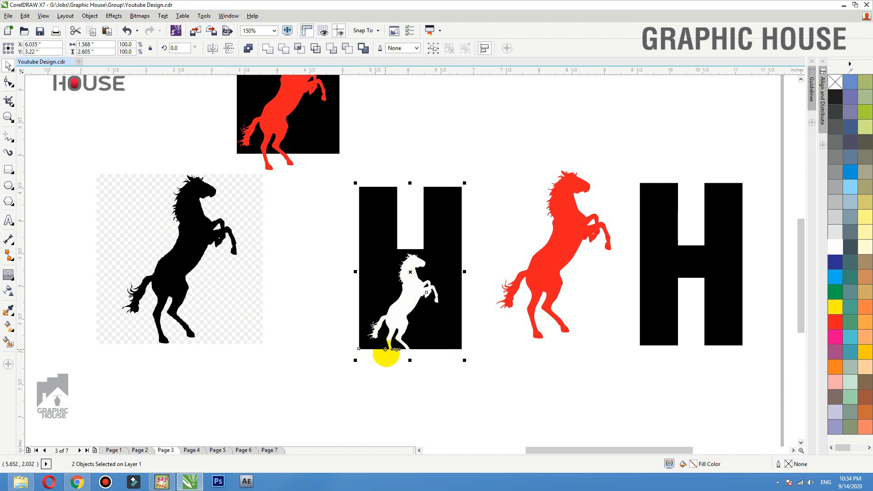
key("ctrl+g")
- Right-drag a copy of the grouped H and horse up to the top row
left_click_drag(389, 312, 380, 360)
right_click(382, 139)
left_click(461, 148)
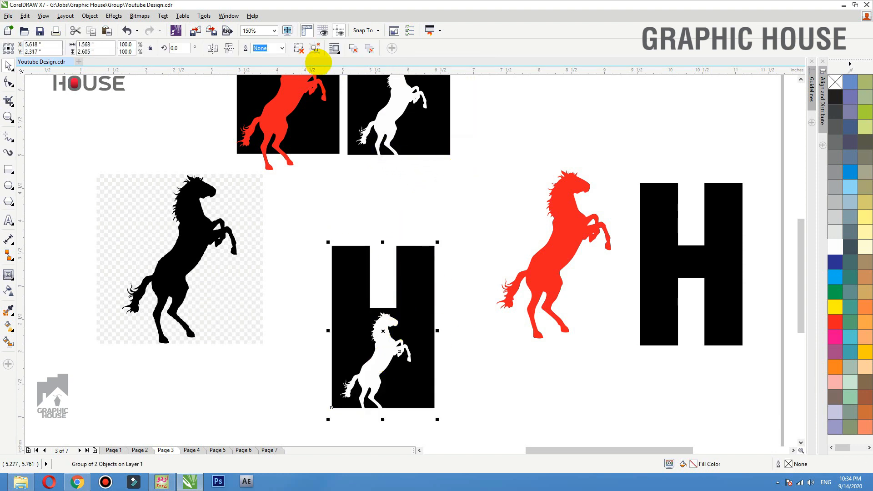
left_click(490, 273)
- Enlarge the horse, tilt it clockwise across the H's edge, and colour it red
left_click(401, 349)
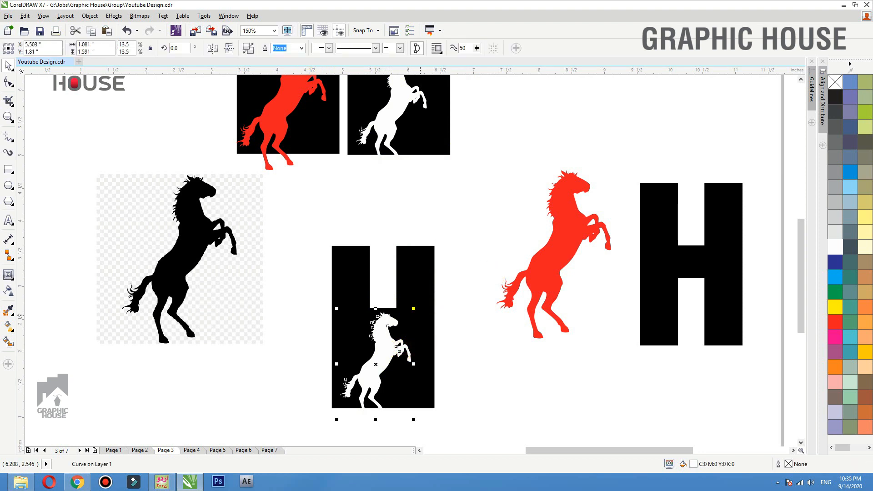
mouse_move(415, 308)
left_mouse_down()
mouse_move(459, 261)
mouse_move(417, 313)
mouse_move(423, 306)
left_mouse_up()
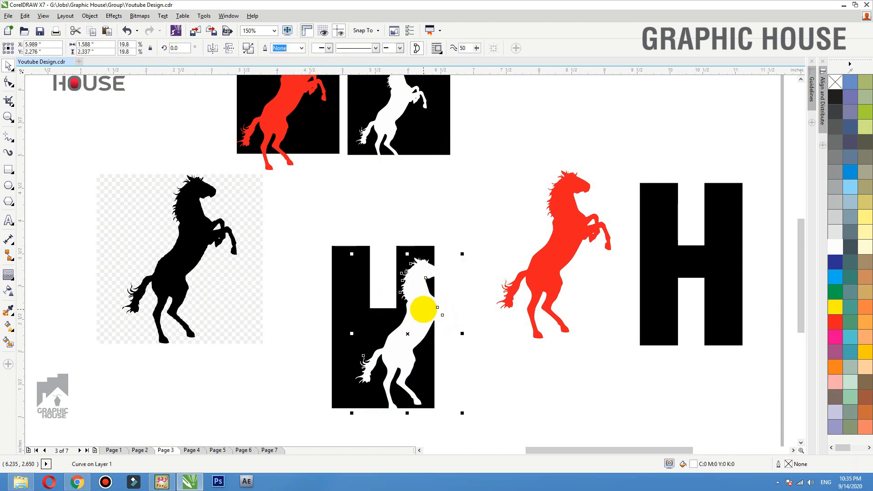
left_click(415, 311)
left_click_drag(454, 255, 465, 275)
left_click_drag(421, 316, 417, 314)
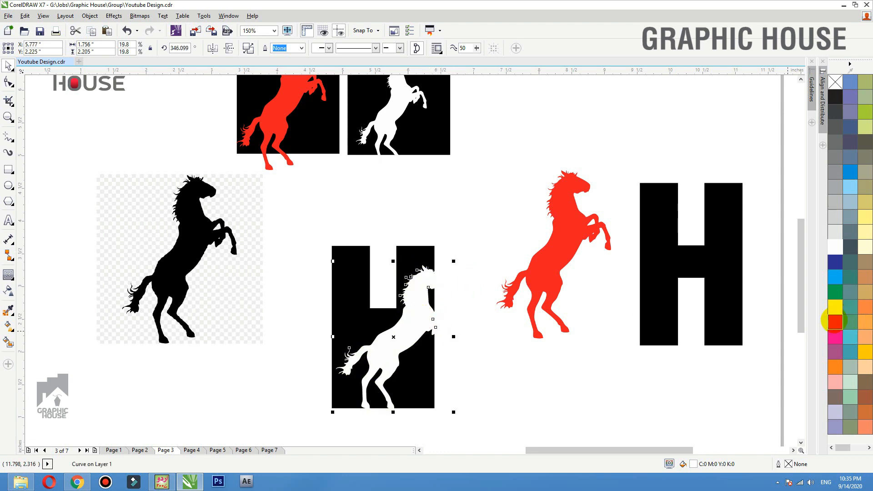
left_click(834, 321)
- Shift the H and horse slightly down-left and tilt the red horse a little more
left_click(413, 249, "shift")
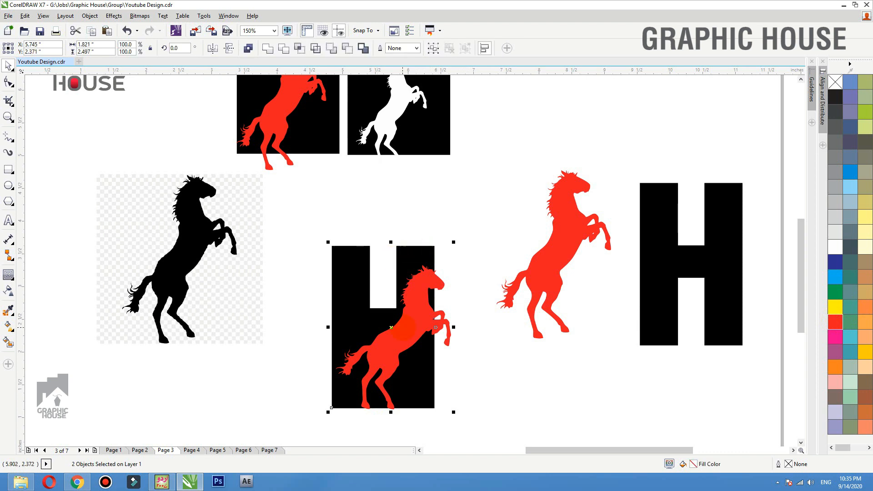
left_click_drag(396, 317, 392, 319)
left_click(449, 255)
left_click(412, 262)
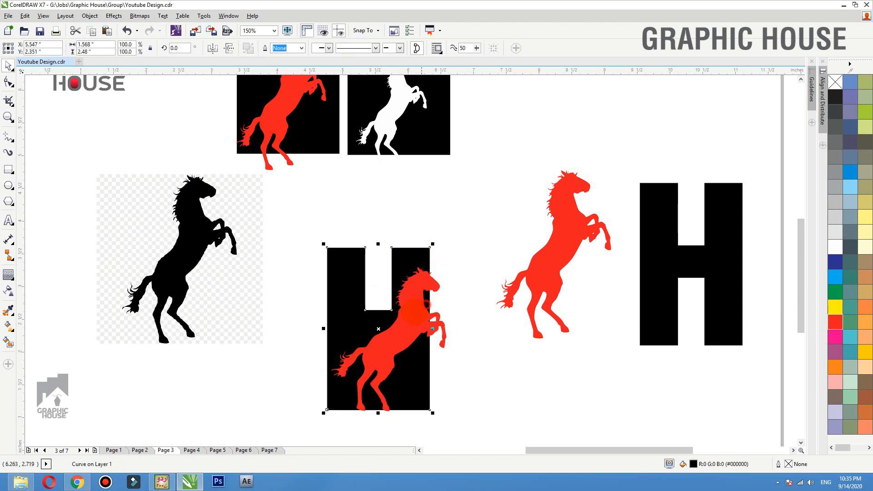
left_click(418, 298)
left_click(423, 282)
mouse_move(448, 266)
left_mouse_down()
mouse_move(455, 275)
mouse_move(451, 266)
left_mouse_up()
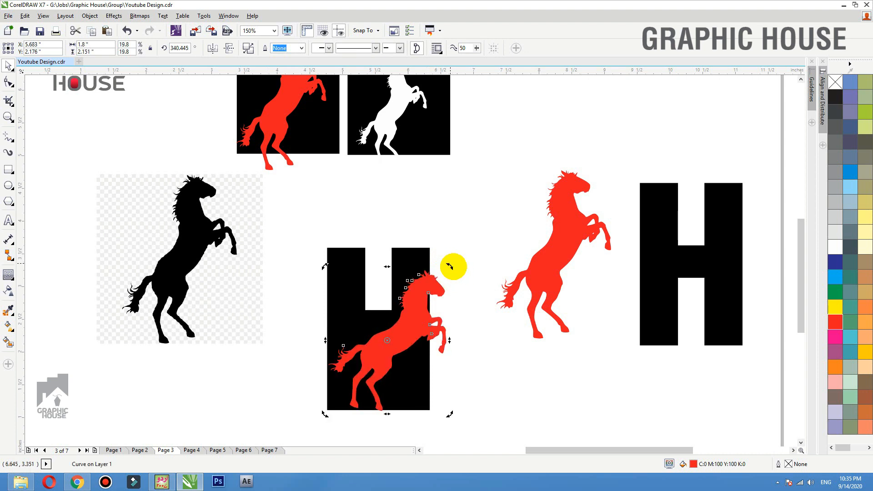
- Group the H and red horse and copy the group into the top row
left_click(417, 263, "shift")
key("ctrl+r")
key("ctrl+z")
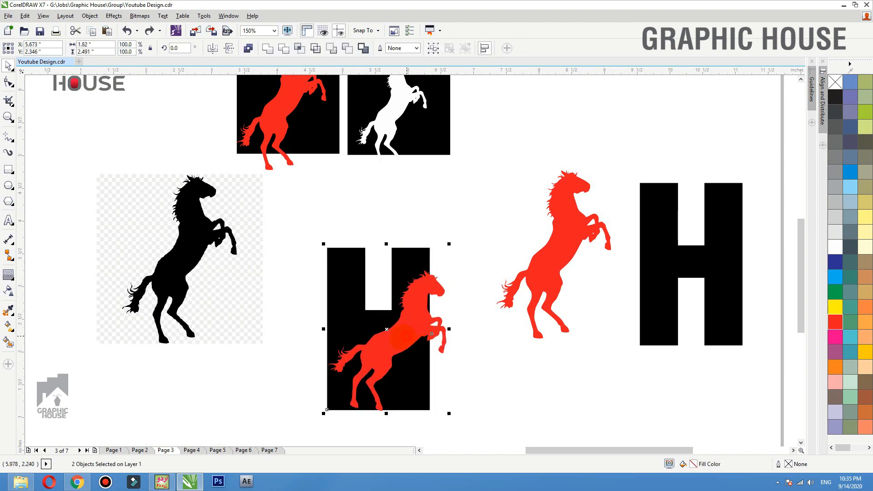
key("ctrl+g")
left_click_drag(398, 351, 521, 101)
right_click(521, 101)
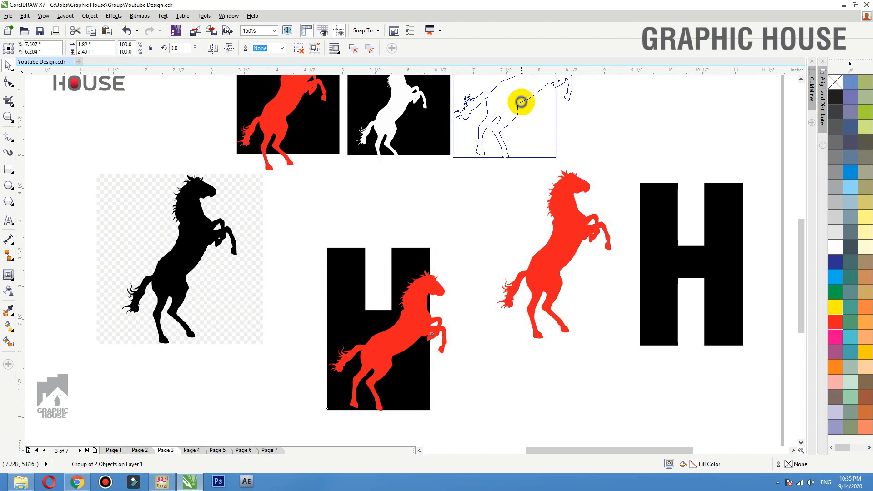
- Ungroup the original H and red horse, leaving the H in place
left_click(607, 111)
left_click(391, 328)
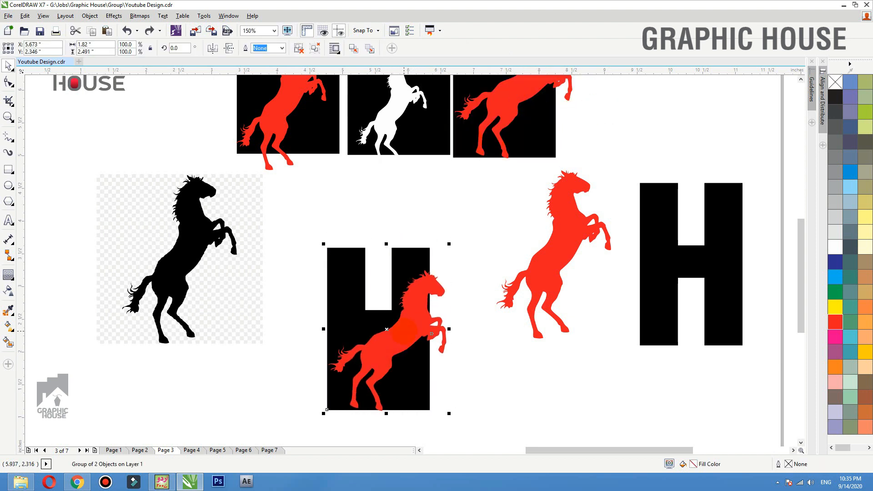
left_click(298, 48)
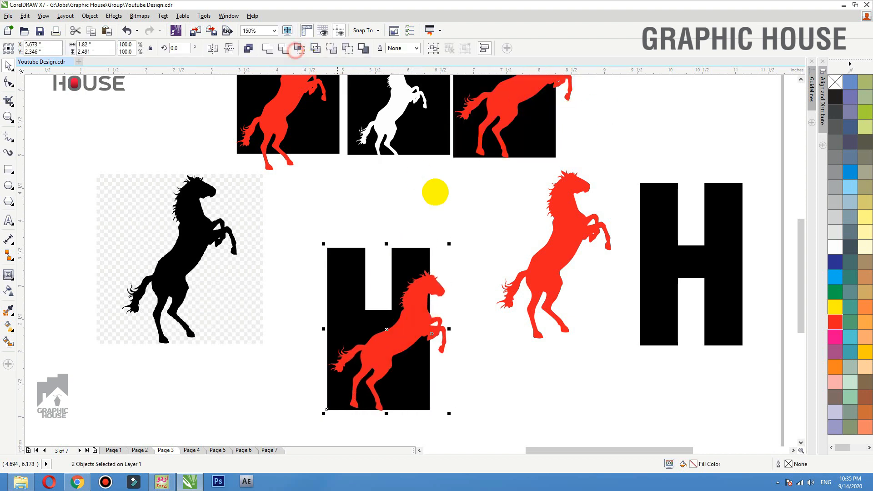
left_click(503, 247)
left_click_drag(378, 328, 409, 304)
key("ctrl+z")
left_click(473, 303)
scroll(357, 407, "up", 1)
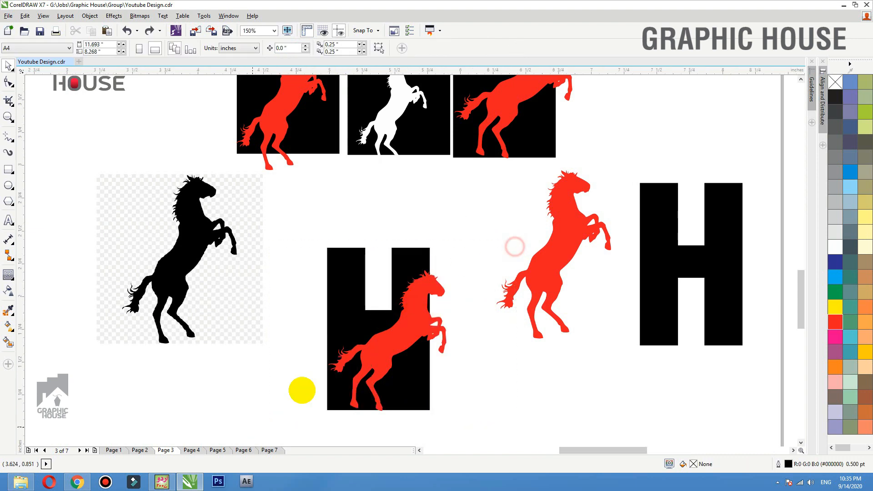
- Draw a yellow rectangle matching the H's top notch
left_click(11, 170)
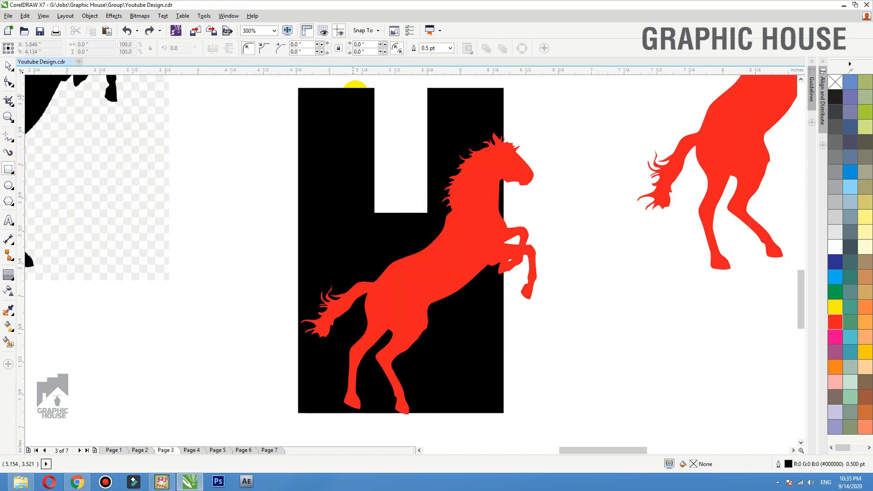
mouse_move(374, 87)
left_mouse_down()
mouse_move(408, 127)
mouse_move(427, 213)
left_mouse_up()
left_click(835, 307)
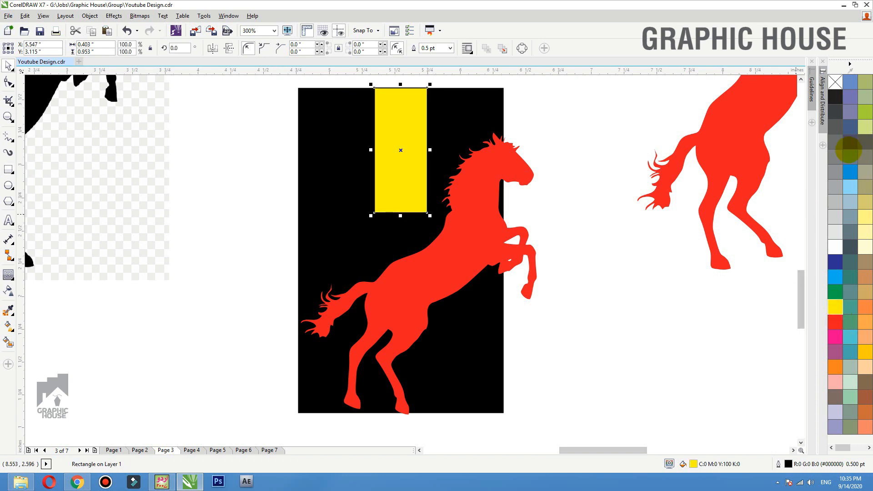
right_click(835, 82)
key("ctrl+z")
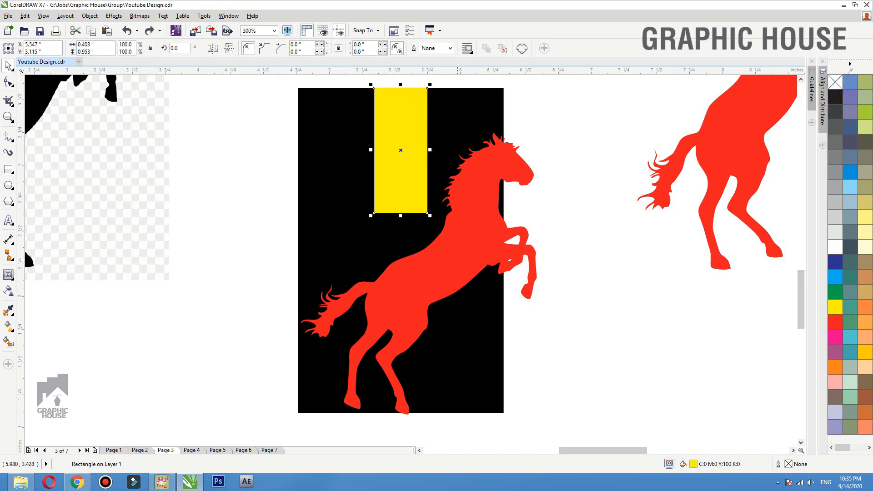
- Trim the black block's bottom with the yellow rectangle, then move the rectangle off the H
left_click(454, 91, "shift")
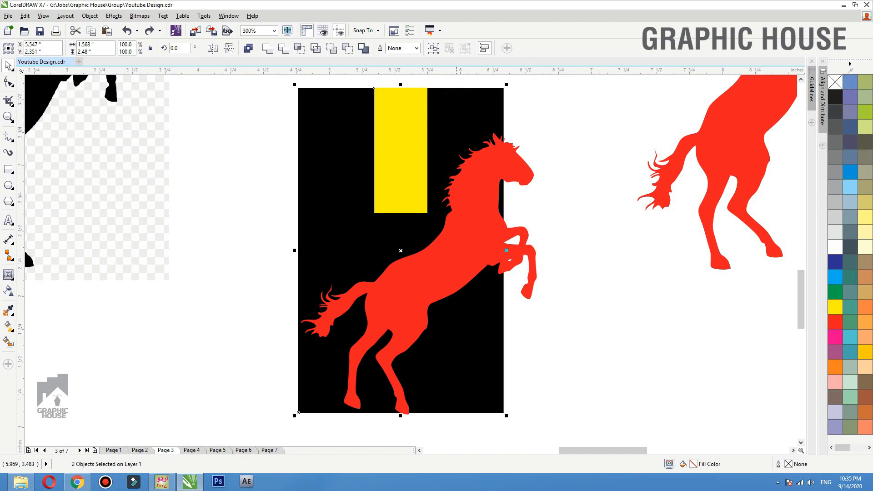
key("ctrl+shift+z")
key("ctrl+z")
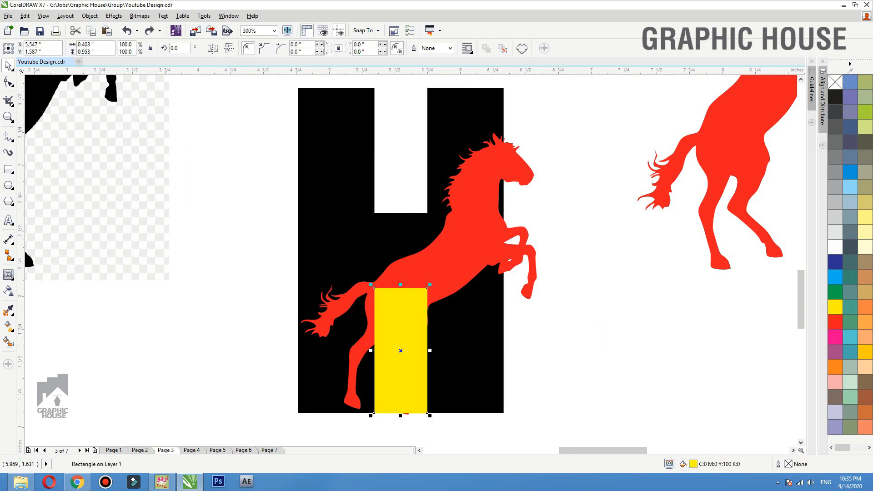
left_click(466, 330, "shift")
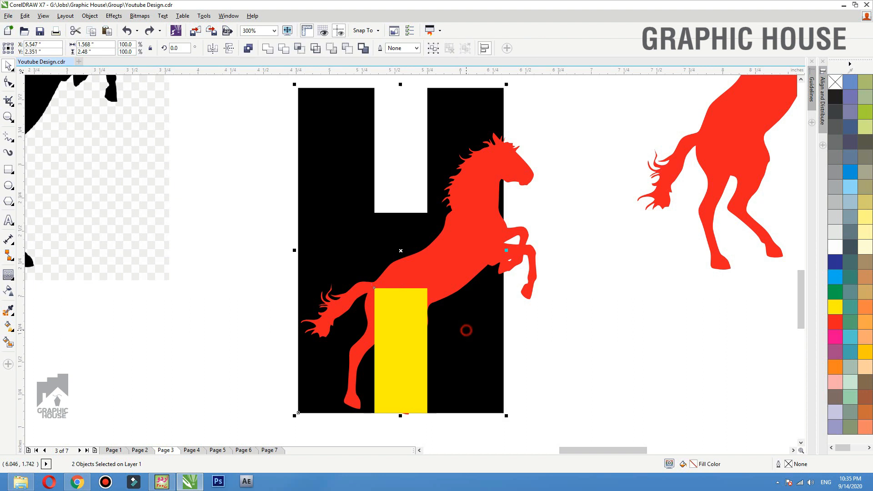
left_click(283, 47)
left_click(156, 182)
left_click_drag(409, 370, 586, 350)
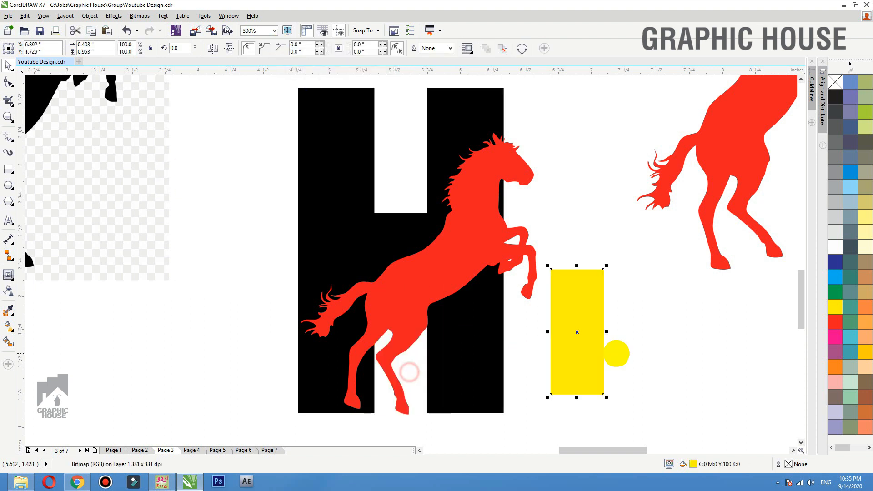
- Delete the yellow rectangle and position the red horse behind the H, nudged down-right
key("Delete")
left_click_drag(412, 316, 244, 261)
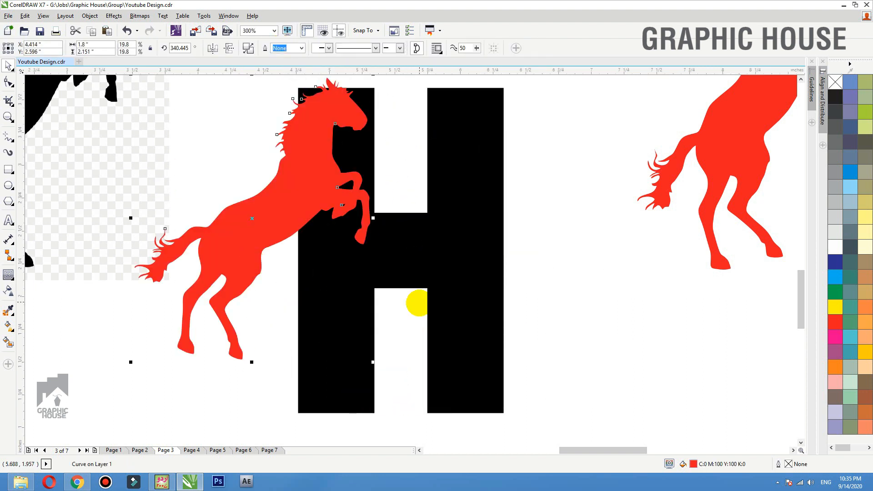
key("ctrl+z")
left_click(614, 301)
left_click_drag(478, 261, 511, 205)
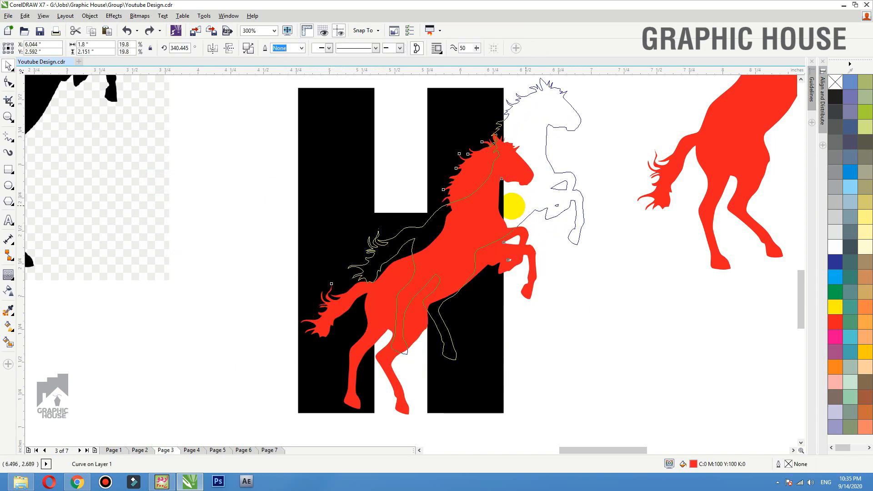
left_click(476, 209)
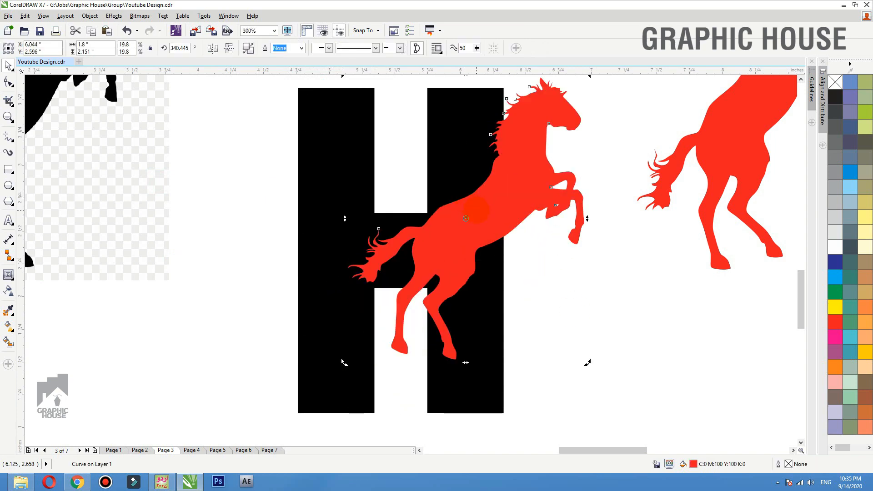
key("shift+Page_Down")
left_click(530, 280)
left_click_drag(533, 205, 546, 216)
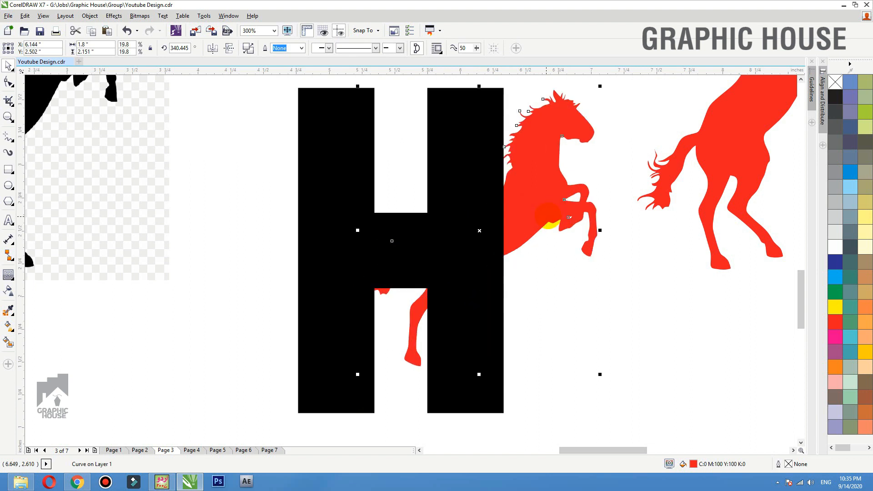
key("F3")
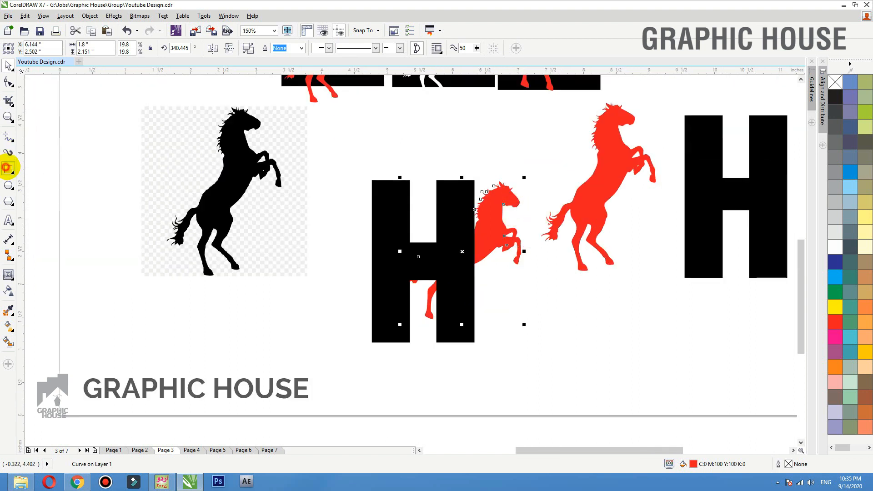
- Trim the red horse with a rectangle drawn over the H, then delete the rectangle
left_click(7, 168)
left_click_drag(329, 148, 474, 341)
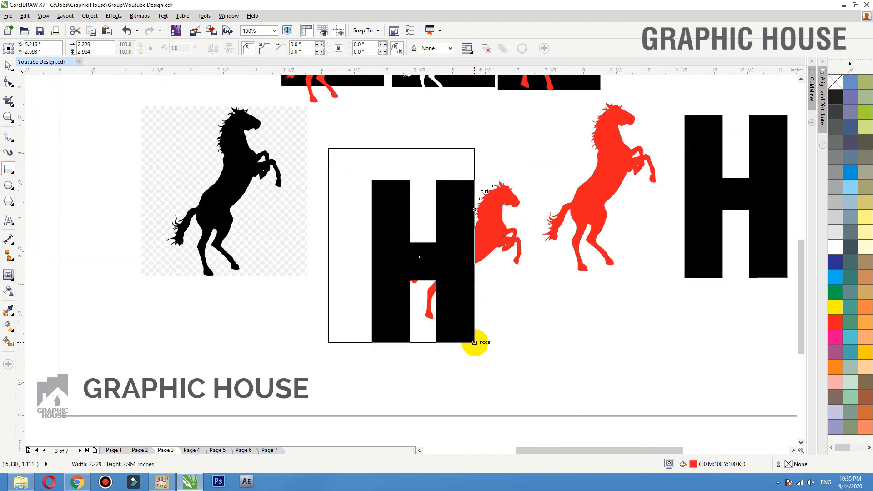
key("space")
left_click(505, 223, "shift")
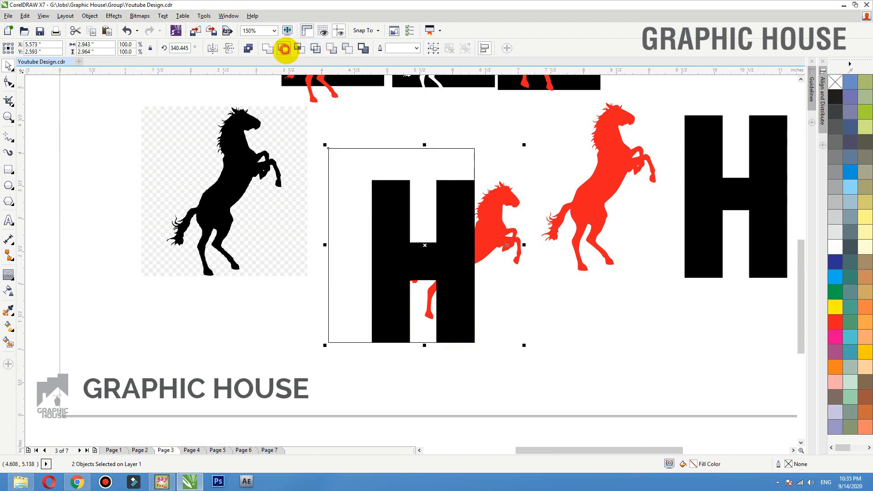
left_click(284, 49)
left_click(472, 146)
key("Delete")
left_click_drag(487, 224, 535, 155)
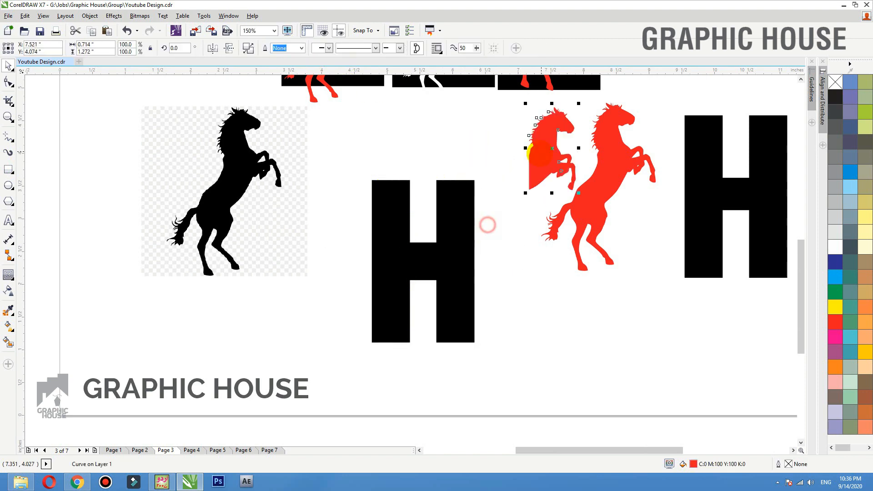
key("ctrl+z")
left_click(458, 221, "shift")
key("F3")
left_click(584, 157)
key("F4")
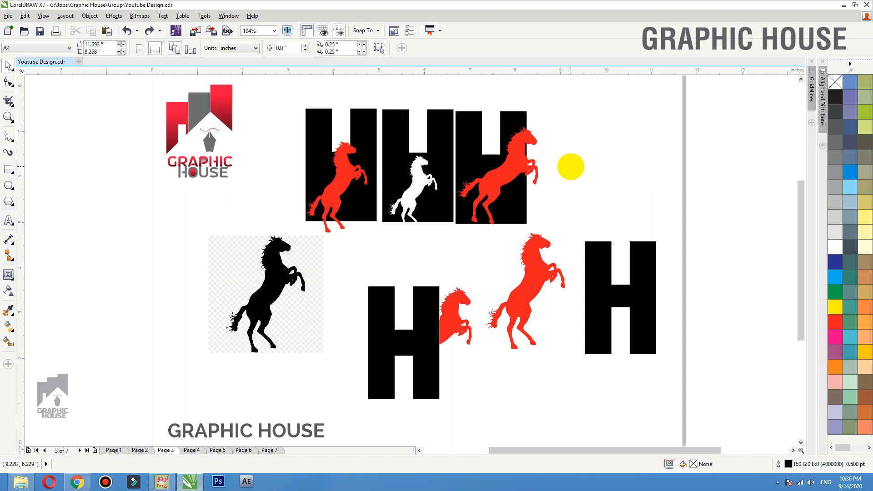
- Switch the document to Page 4 with the W, text and wristwatch arm
scroll(541, 252, "up", 5)
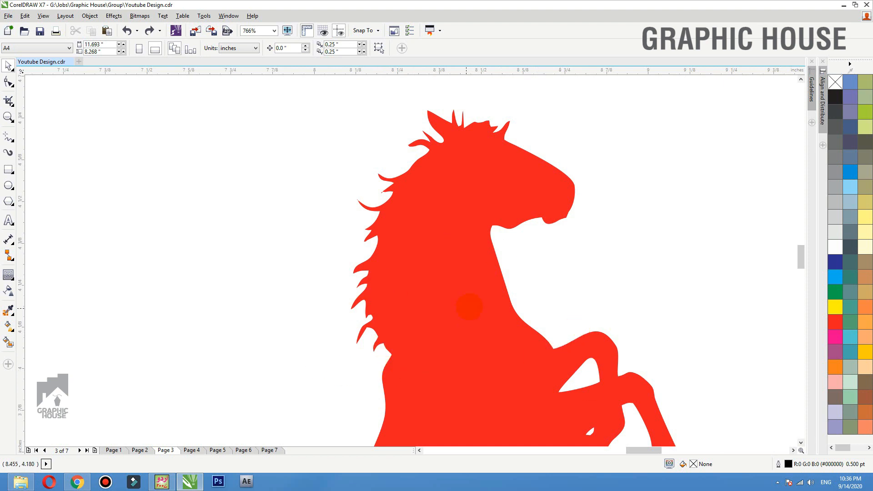
scroll(469, 306, "down", 5)
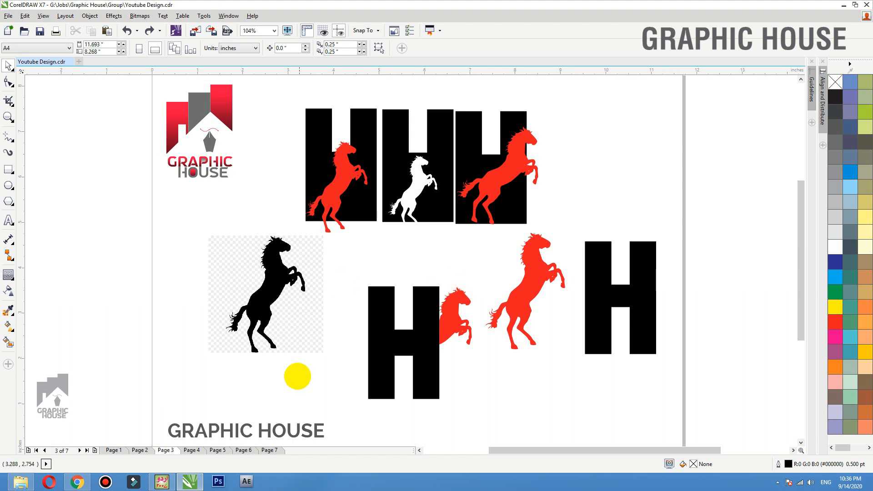
left_click(191, 450)
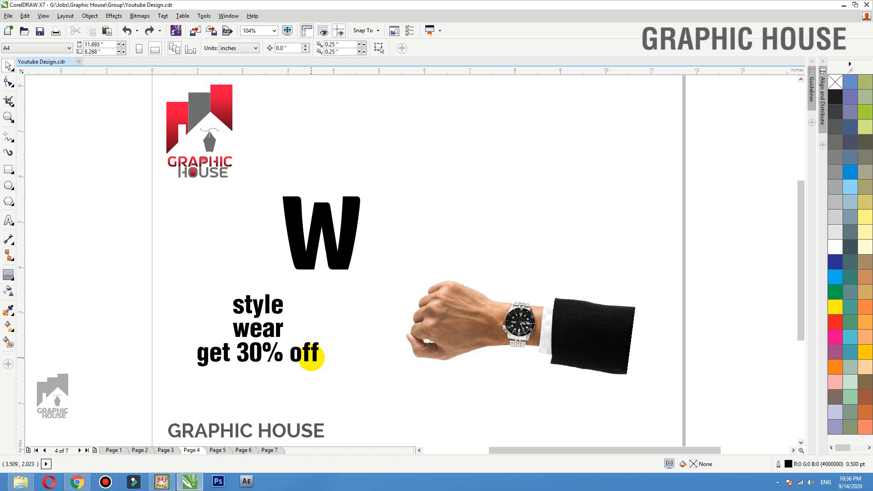
- Draw a square above the wristwatch arm and fill it yellow
left_click(8, 169)
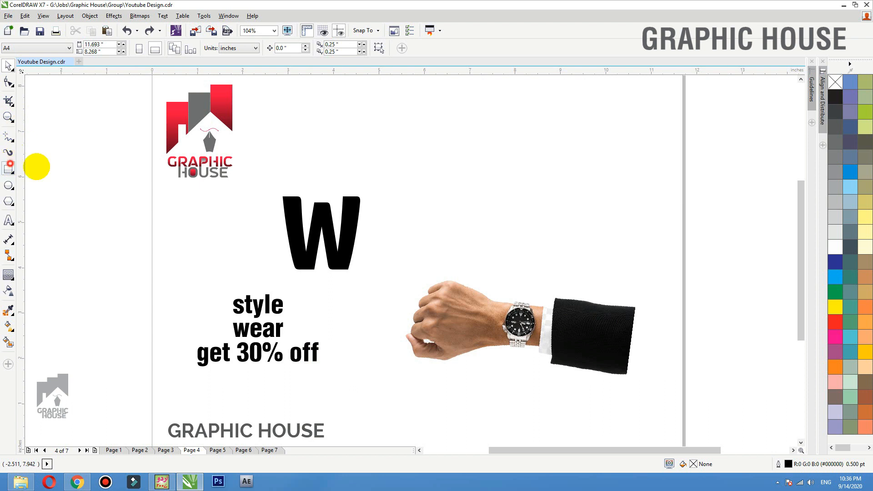
left_click_drag(417, 114, 573, 252)
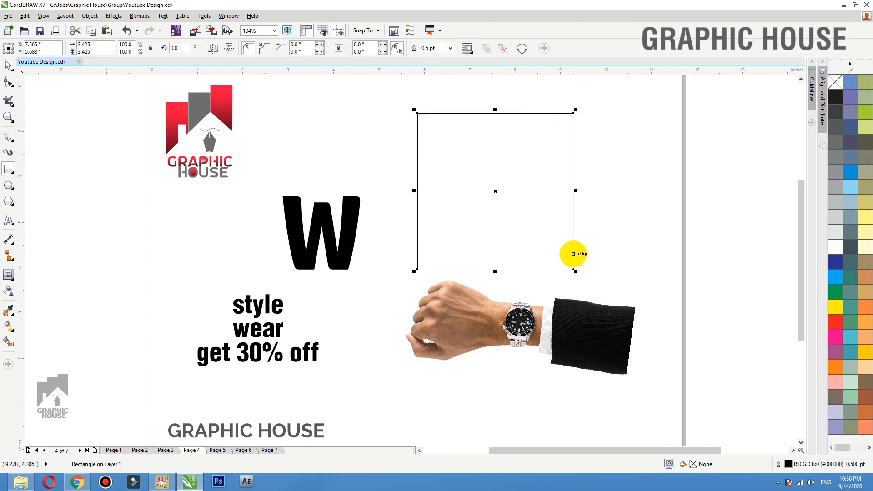
left_click(864, 351)
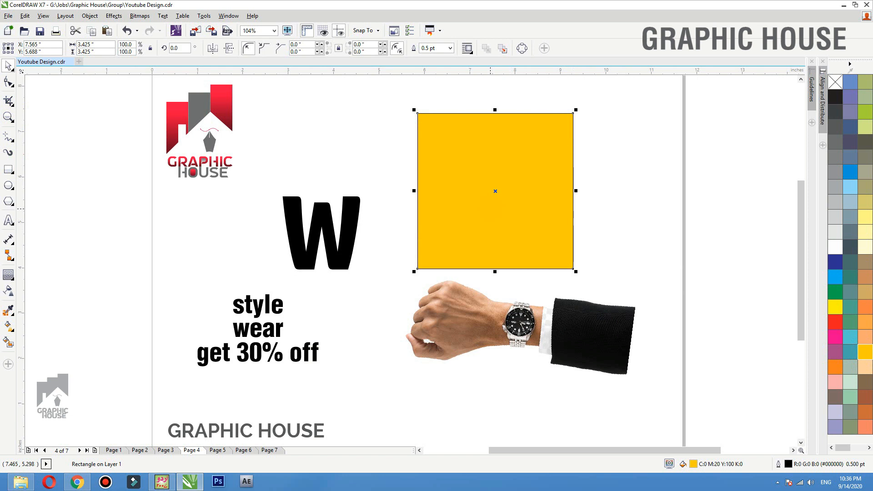
- Give the square a radial yellow fountain fill with a pale yellow centre and no outline
left_click(8, 325)
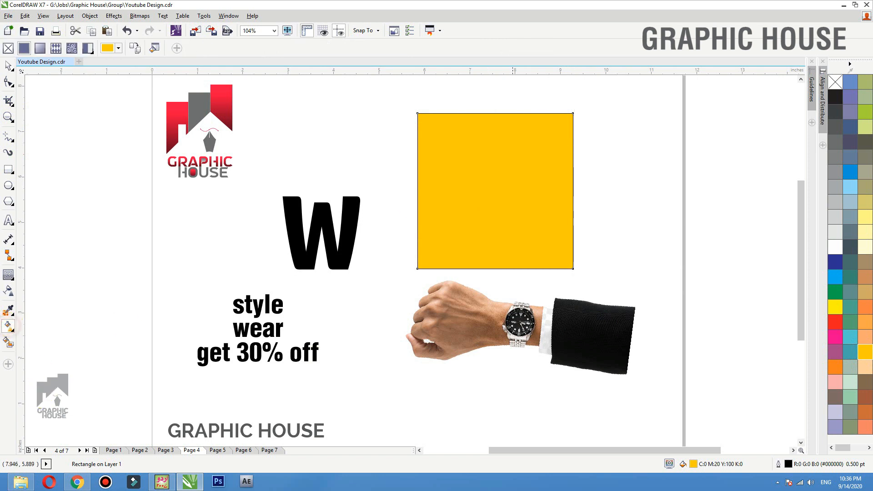
left_click_drag(502, 125, 503, 250)
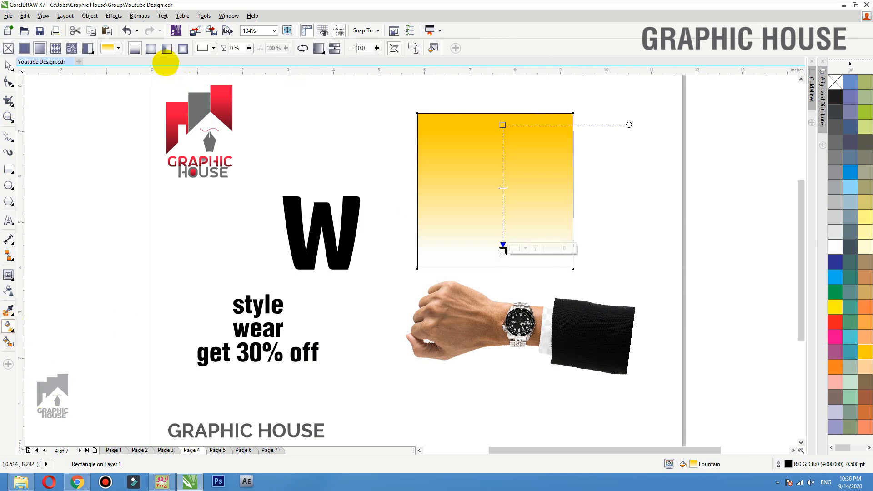
left_click(151, 48)
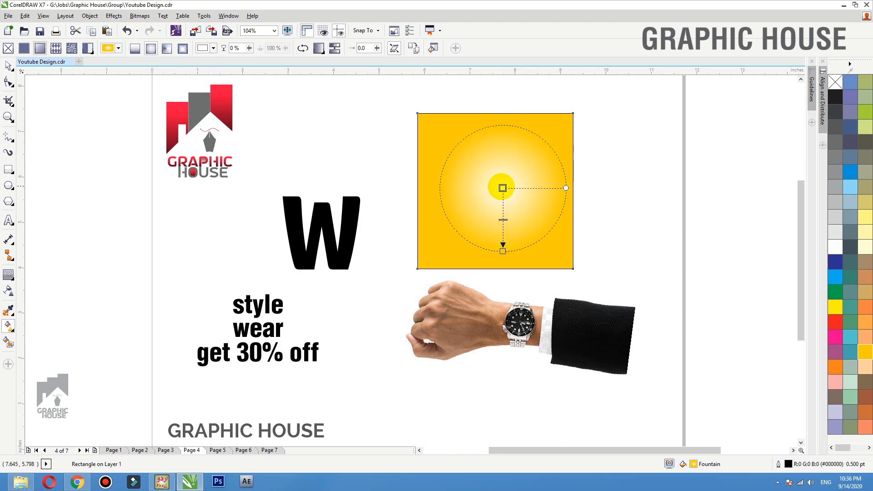
left_click_drag(502, 187, 494, 191)
left_click_drag(503, 251, 509, 260)
left_click(495, 191)
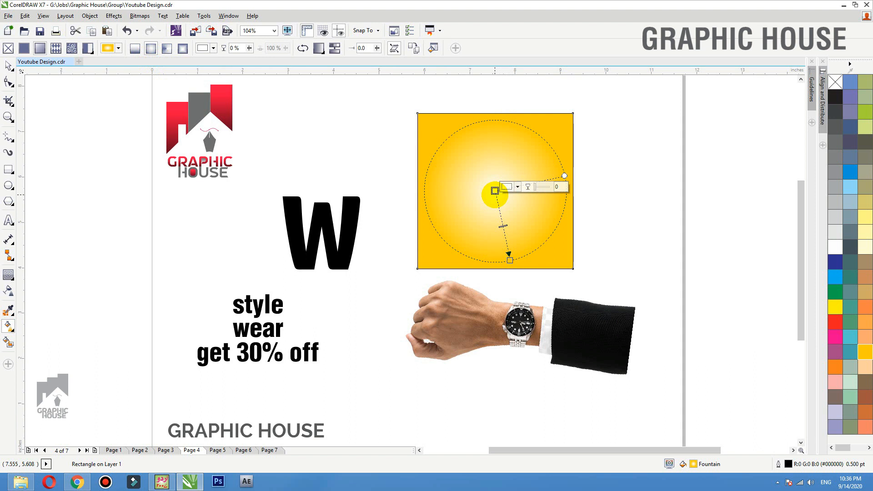
left_click(835, 364)
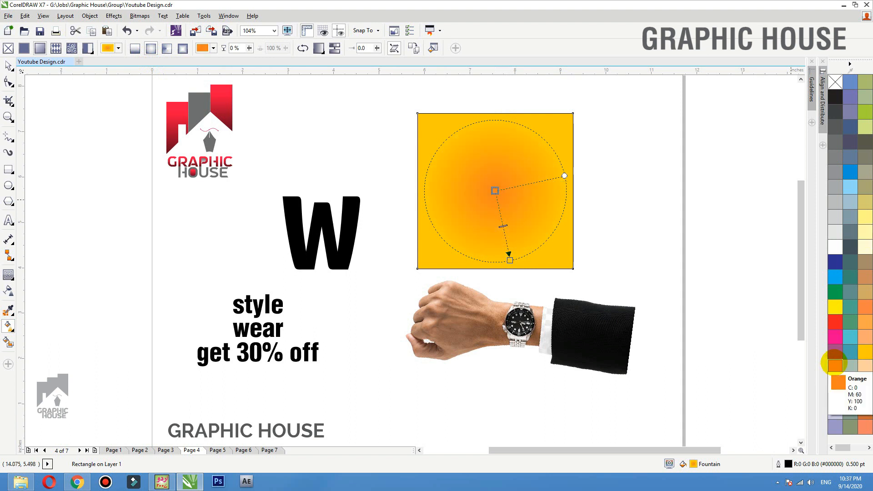
left_click(835, 306)
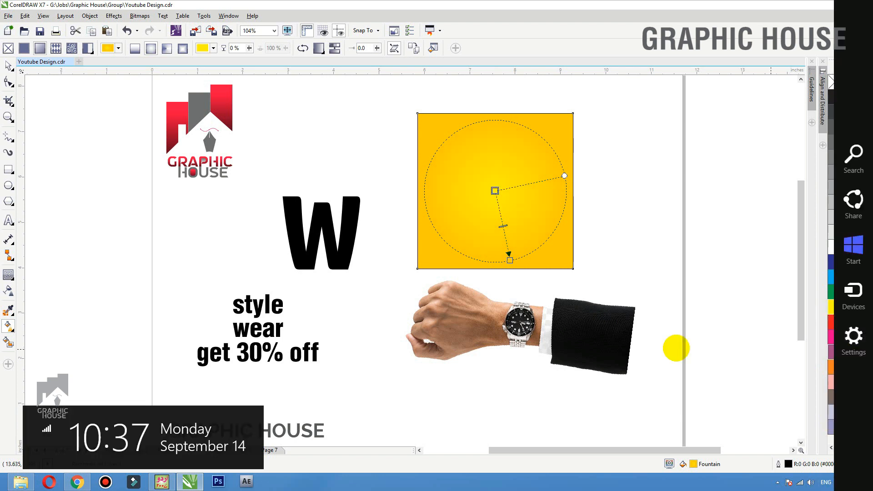
left_click(865, 218)
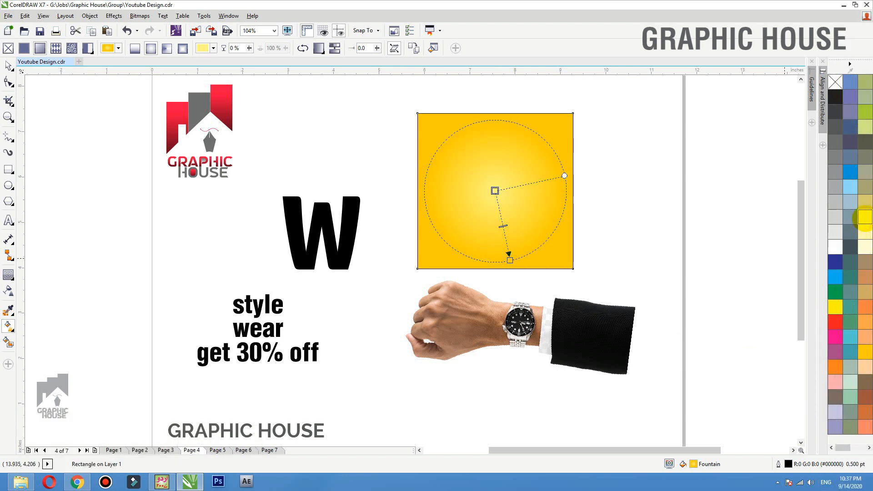
left_click(7, 65)
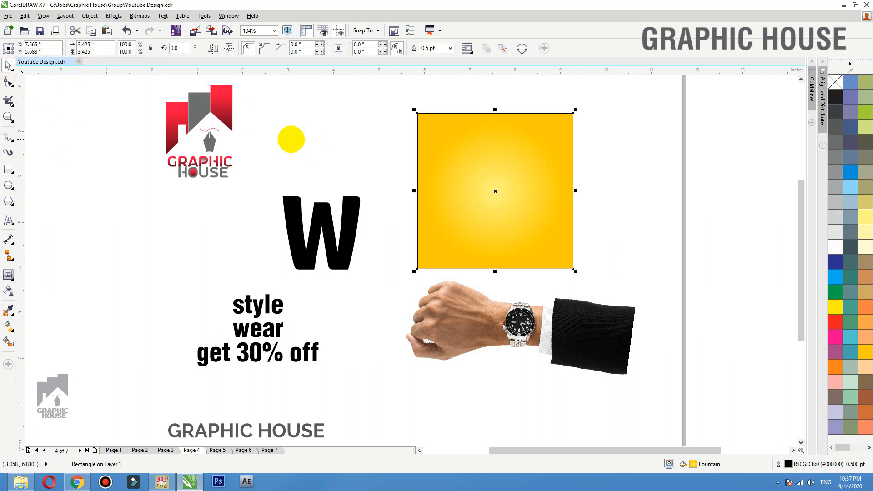
right_click(834, 81)
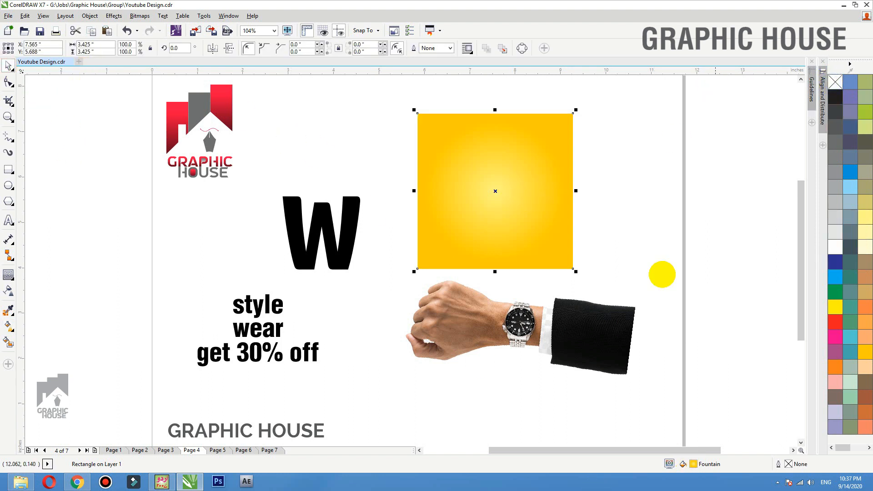
- Add an inside contour as a thin black unfilled border, and centre the W on the square
left_click(8, 274)
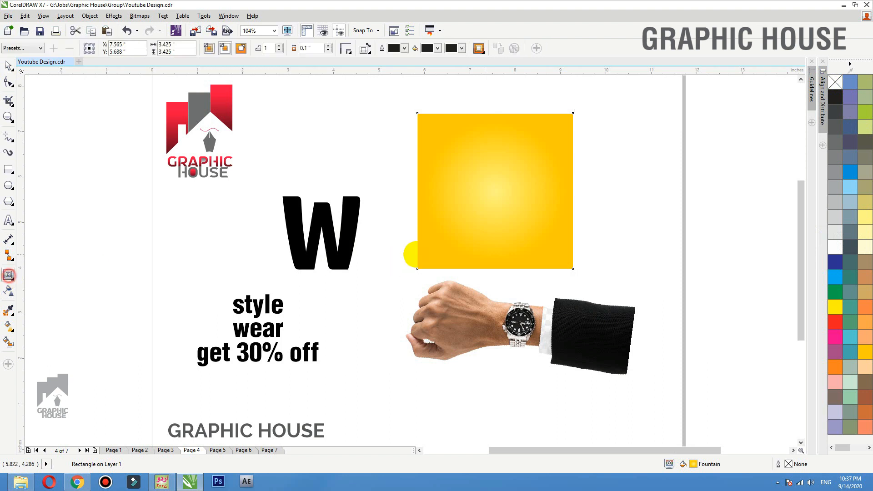
mouse_move(415, 231)
left_mouse_down()
mouse_move(429, 191)
mouse_move(421, 233)
left_mouse_up()
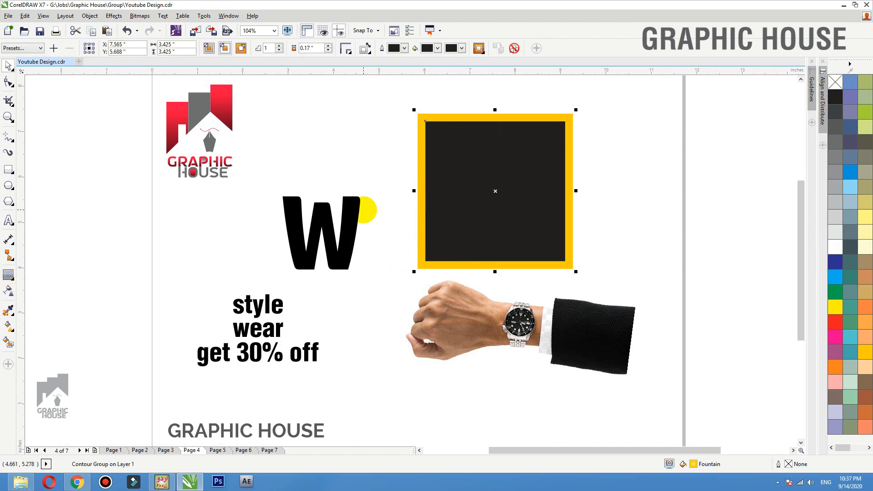
left_click(538, 171)
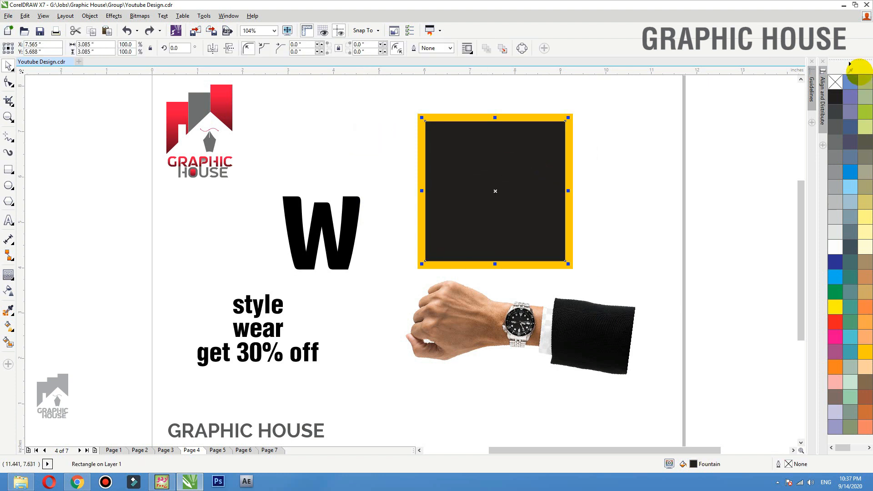
right_click(838, 94)
left_click(837, 83)
left_click_drag(346, 258, 519, 217)
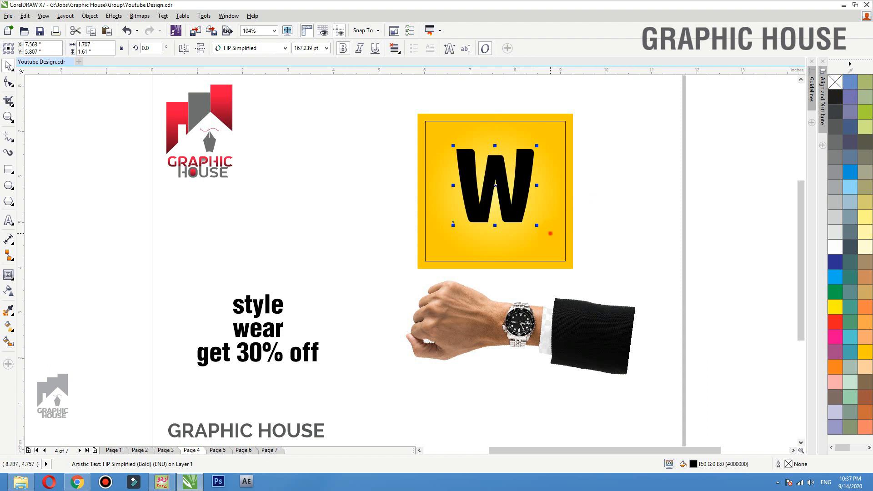
left_click(550, 233, "shift")
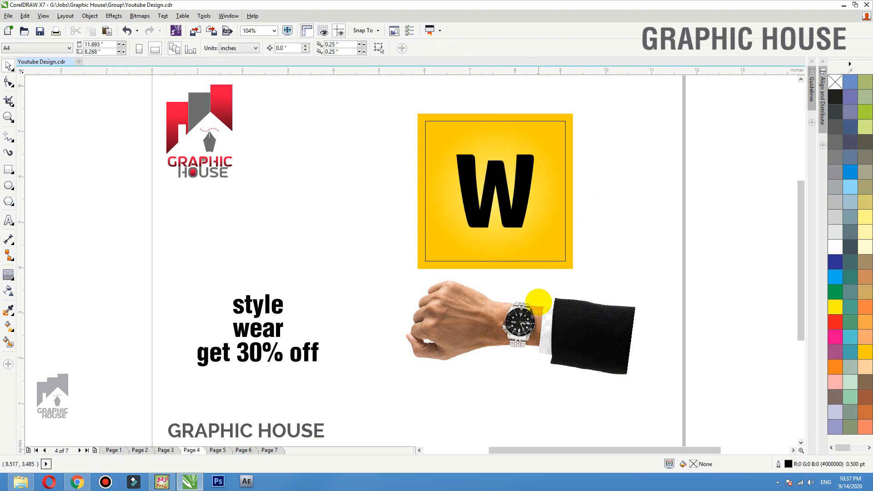
- Bring the wristwatch arm to the front, shrink it to about 38%, and lay it across the W
left_click(579, 342)
left_click_drag(579, 343, 535, 199)
key("shift+Page_Up")
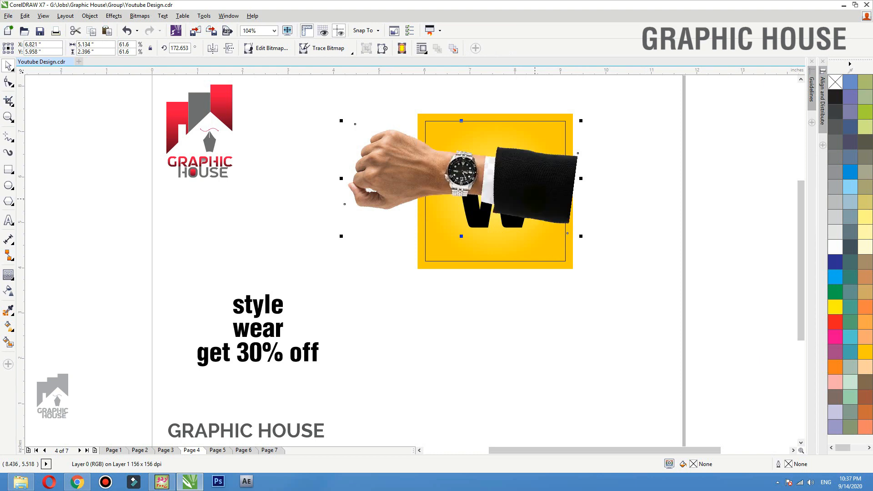
key("shift+F2")
scroll(325, 211, "down", 1)
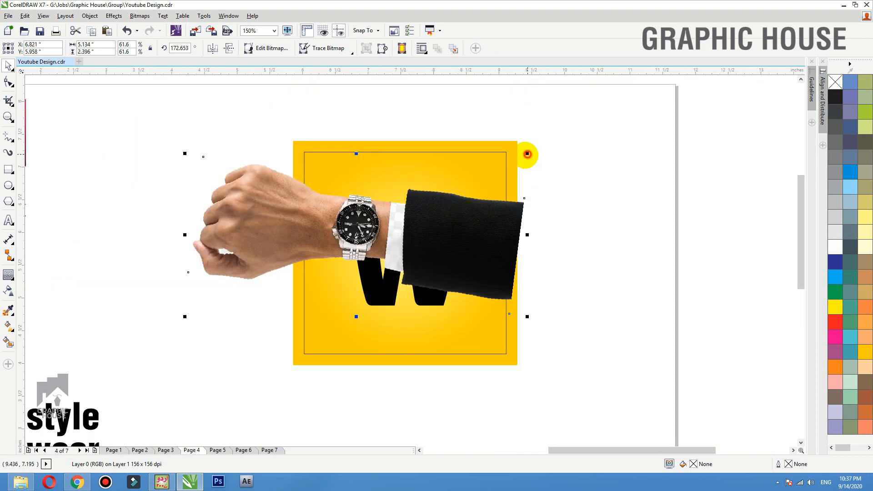
left_click_drag(527, 153, 462, 183)
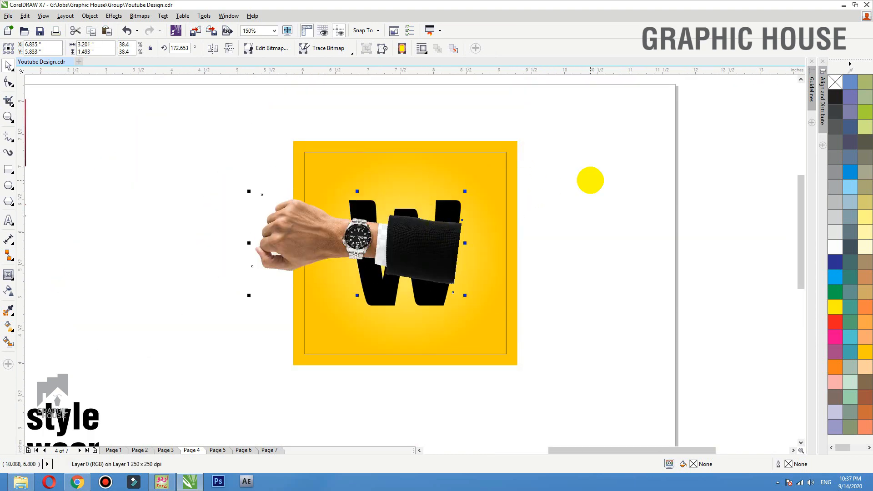
scroll(392, 224, "up", 2)
left_click_drag(481, 246, 573, 271)
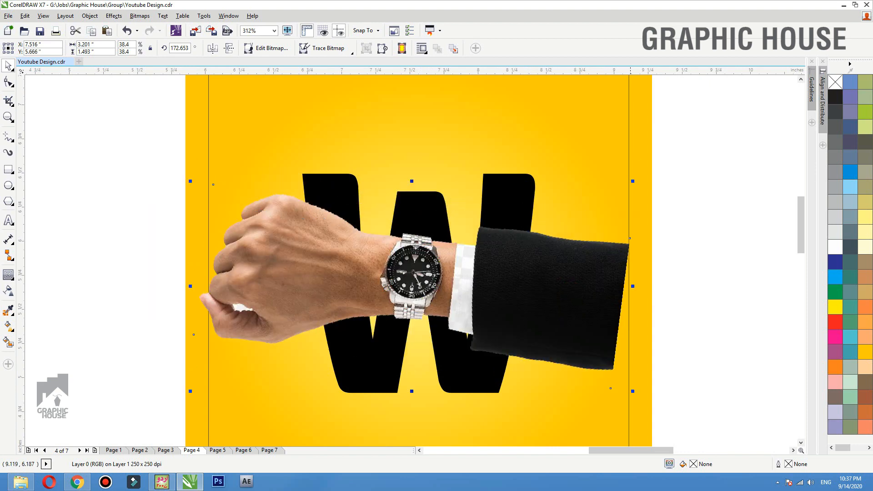
left_click_drag(632, 181, 606, 194)
left_click_drag(565, 310, 536, 128)
key("ctrl+z")
- Align the hand photo over the W with the copy clipped inside the letter
right_click(536, 128)
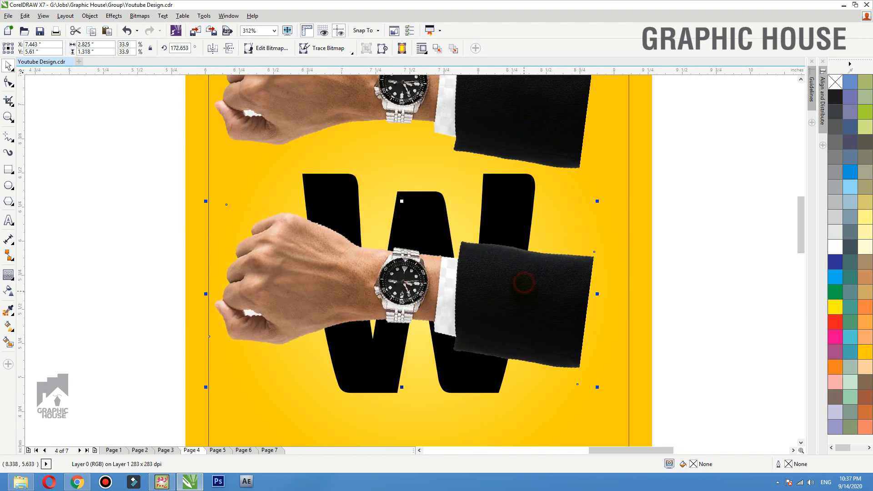
right_click(529, 279)
left_click(583, 138)
left_click(508, 198)
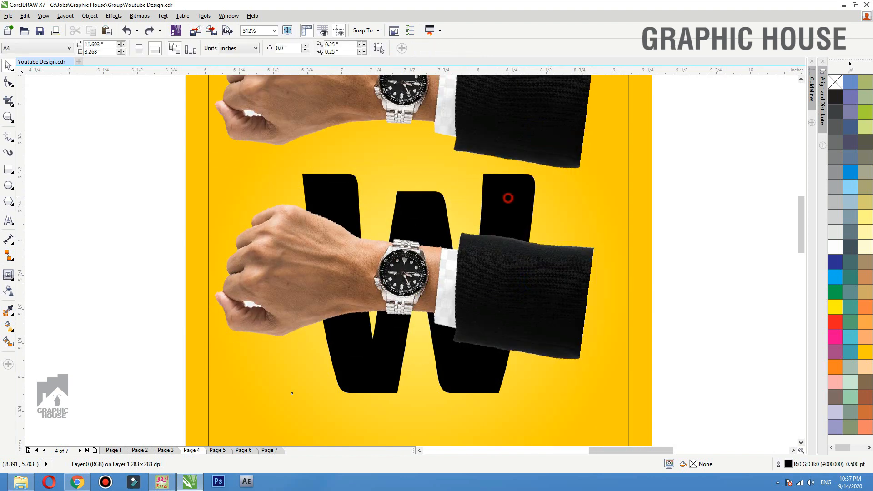
left_click_drag(501, 246, 514, 217)
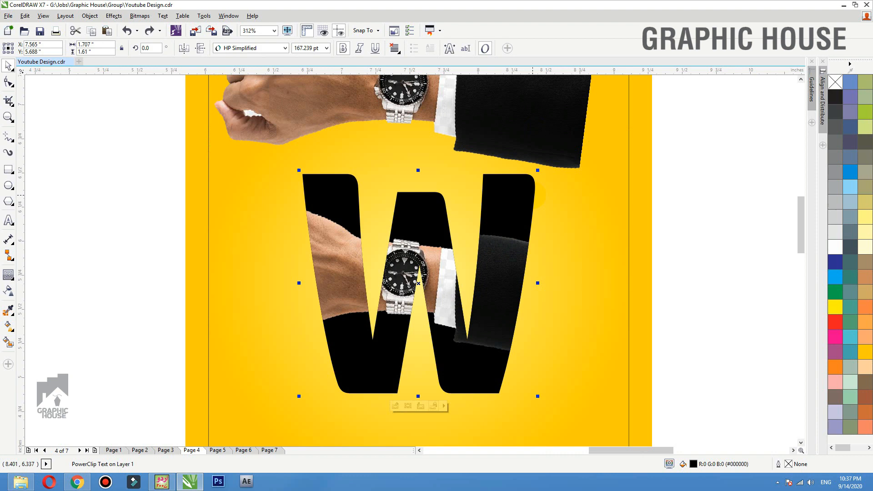
left_click_drag(550, 140, 556, 310)
left_click(549, 302)
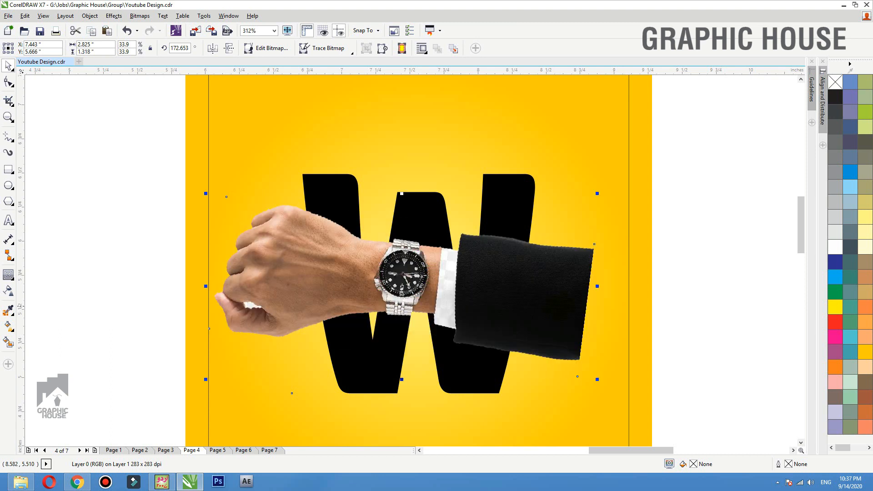
- Crop the photo's right-end nodes with the Shape tool so the cuff ends at the W's edge
left_click(9, 82)
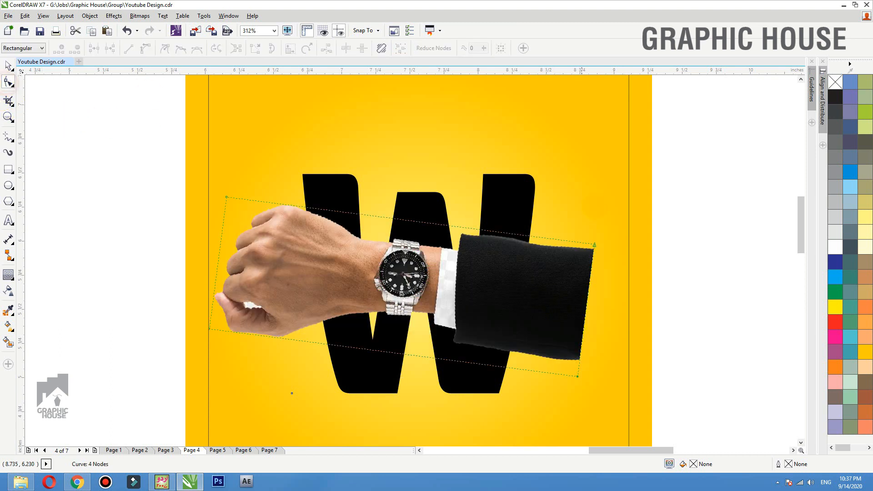
left_click_drag(639, 204, 495, 366)
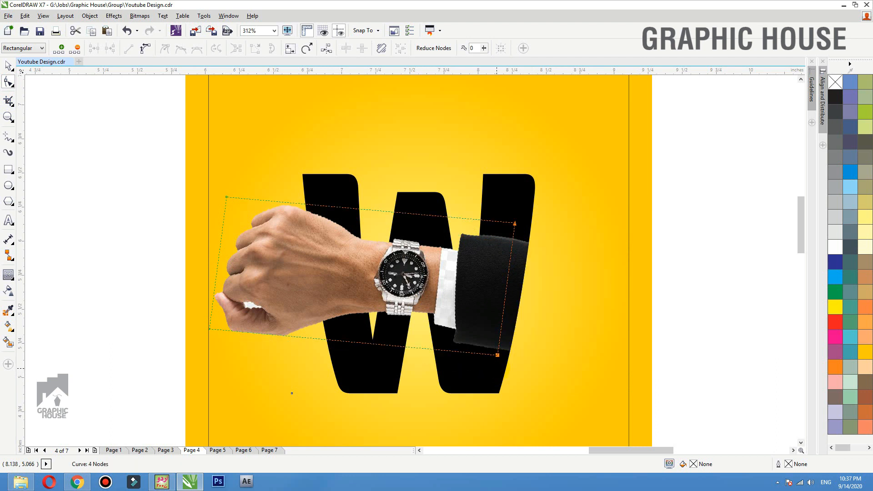
key("space")
left_click(685, 249)
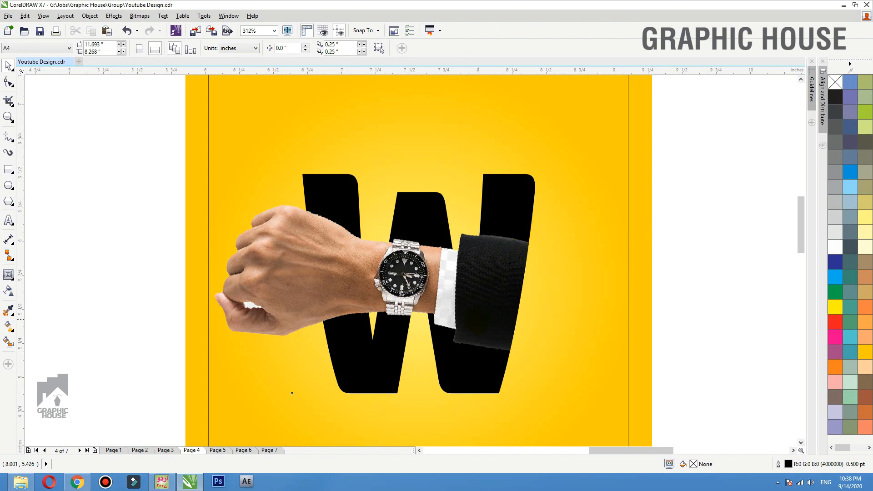
left_click_drag(477, 319, 472, 148)
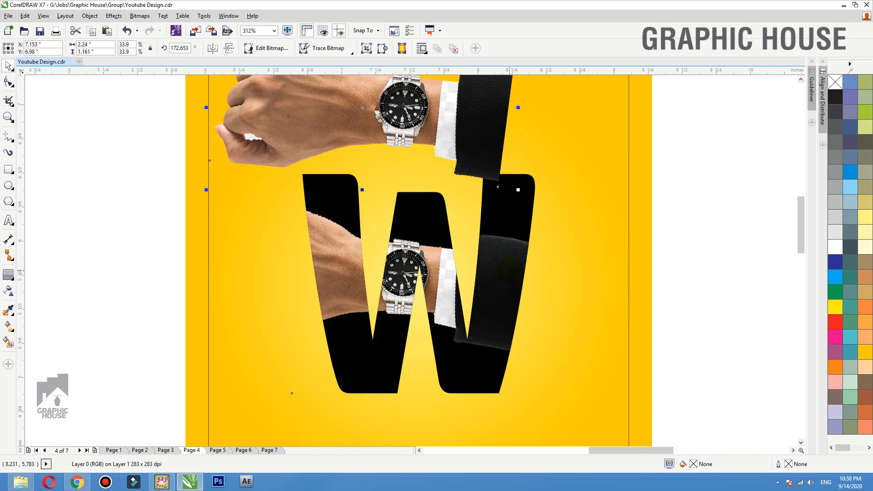
key("ctrl+z")
left_click_drag(512, 273, 513, 253)
key("ctrl+z")
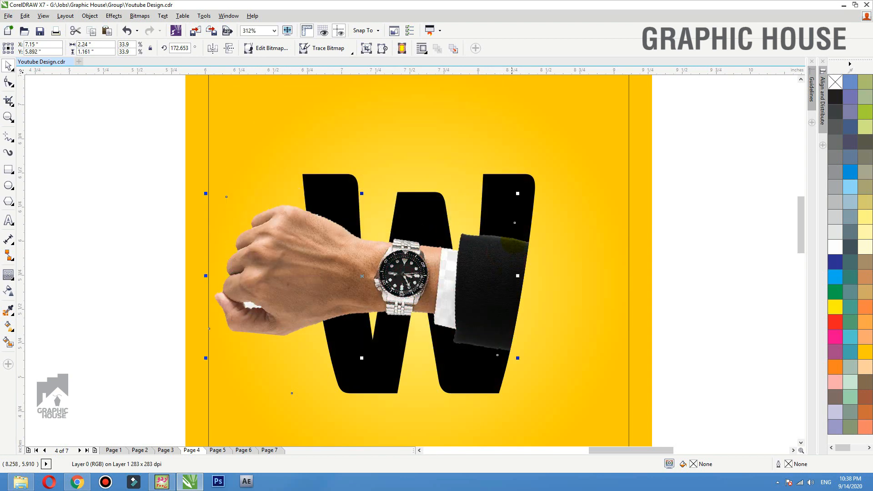
left_click(675, 208)
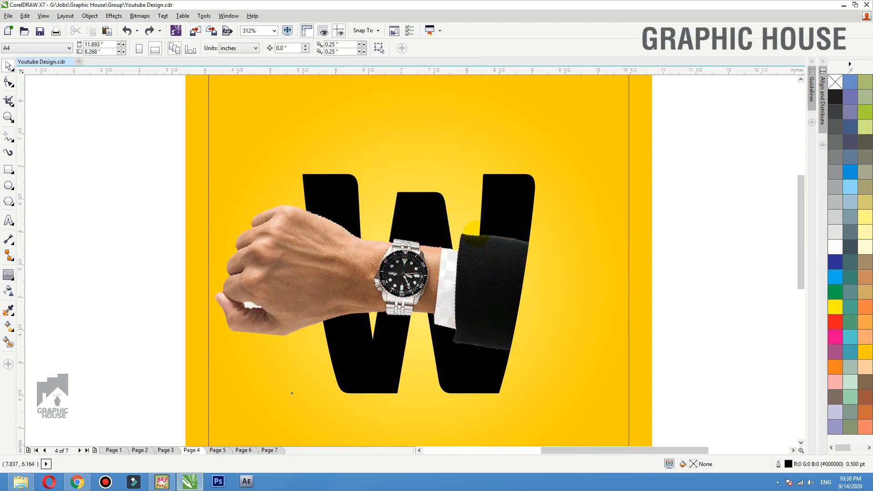
key("shift+F4")
scroll(615, 225, "up", 2)
- Select the style and wear text, move it right, and set it in HP Simplified
left_click(311, 301)
left_click(310, 329, "shift")
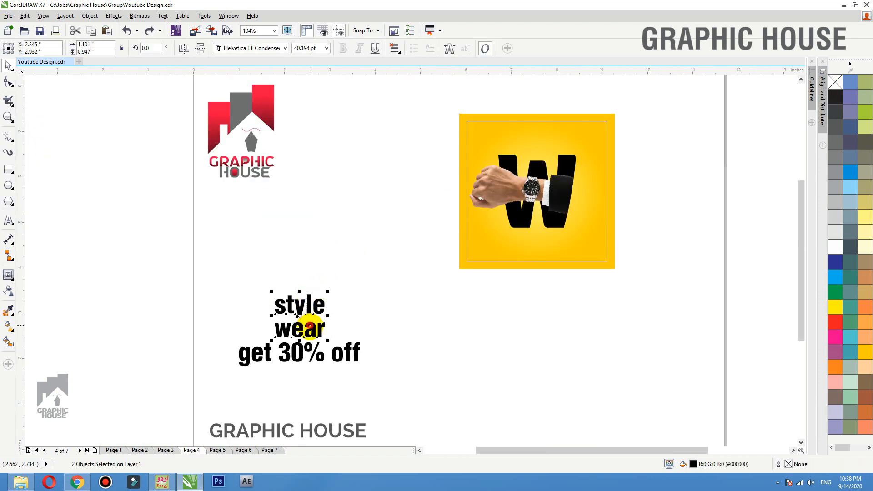
left_click_drag(310, 329, 659, 216)
scroll(660, 215, "up", 4)
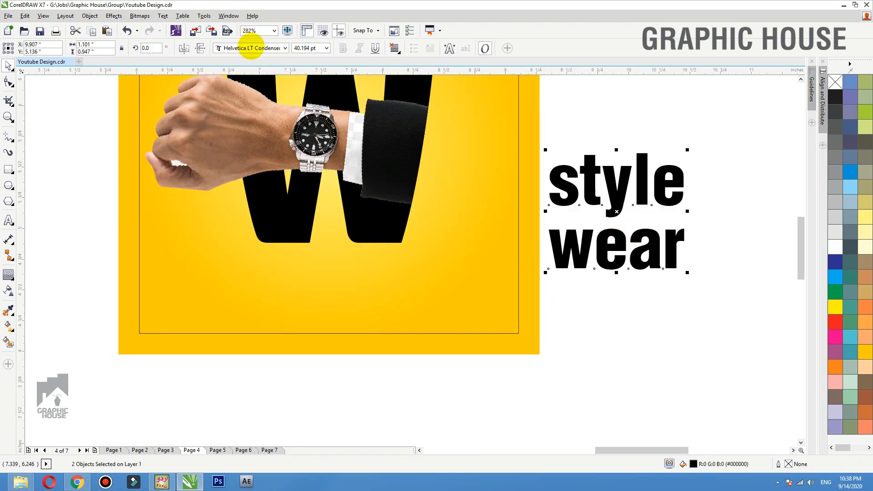
left_click(266, 48)
left_click(288, 71)
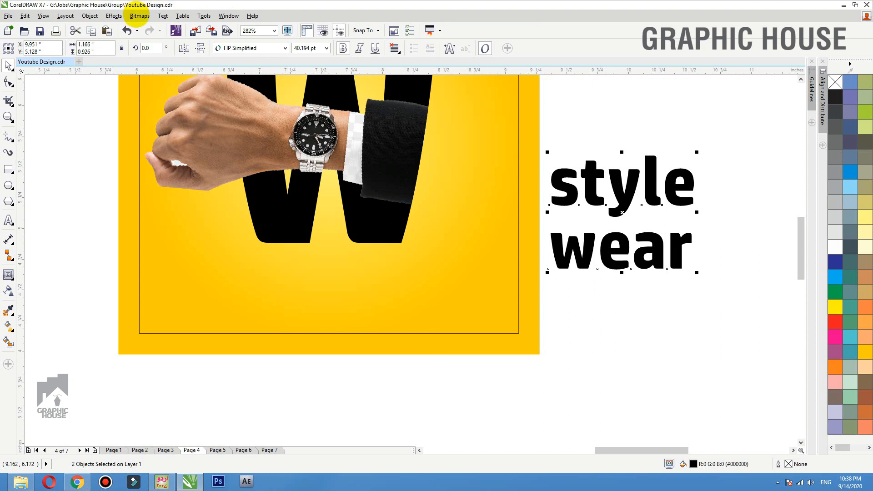
- Apply Title Case so it reads 'Style Wear' and move it onto the yellow artwork
left_click(163, 15)
left_click(197, 306)
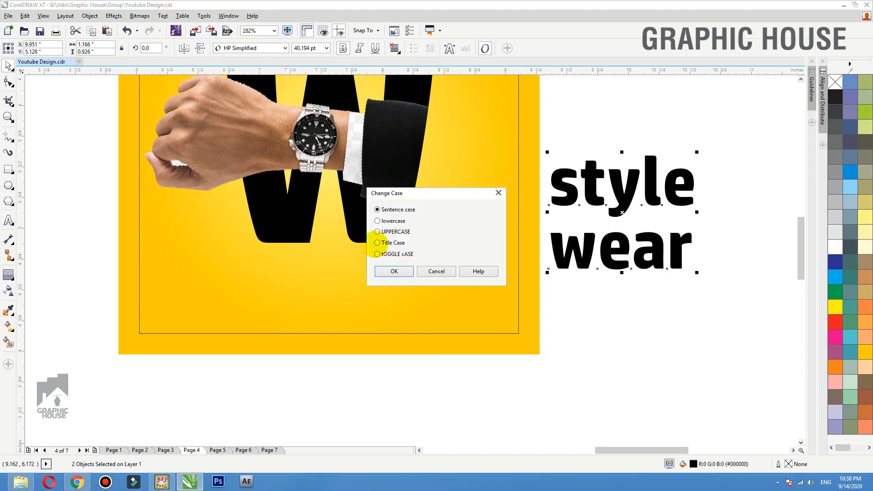
left_click(378, 242)
left_click(394, 271)
left_click_drag(632, 200, 470, 182)
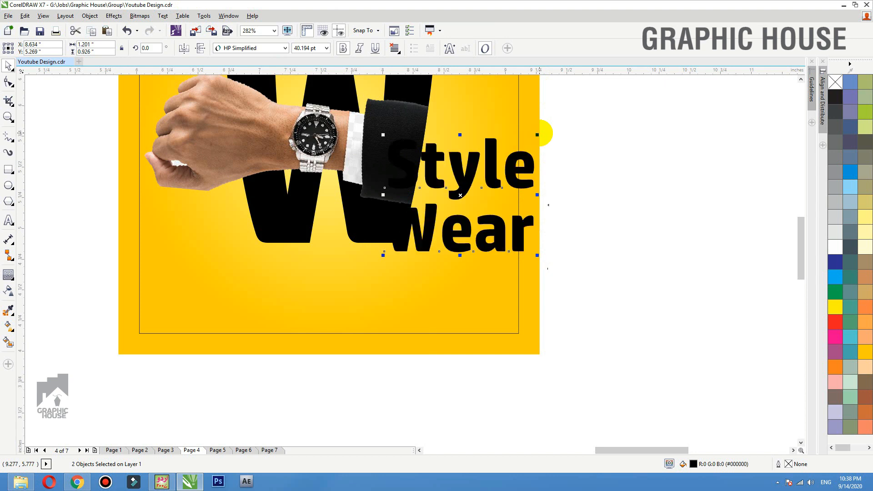
- Shrink Style Wear, position both words, and colour Wear white and Style red
left_click_drag(537, 135, 510, 156)
left_click(592, 175)
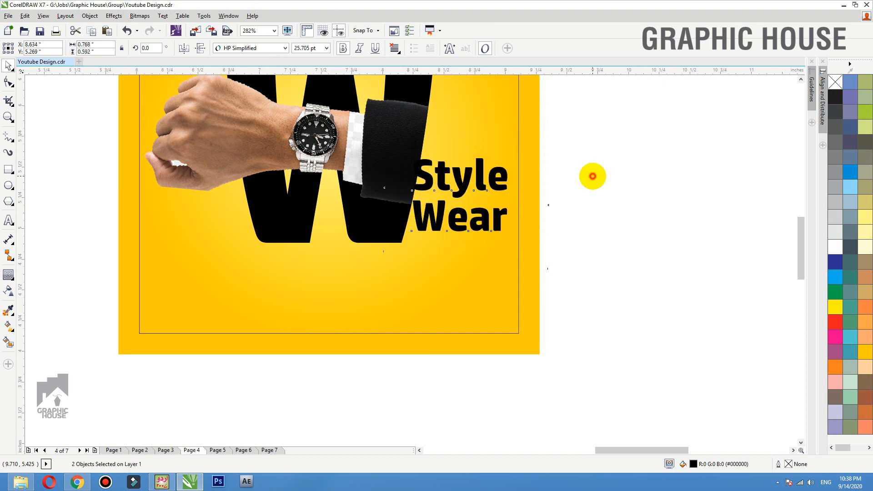
left_click_drag(464, 183, 445, 185)
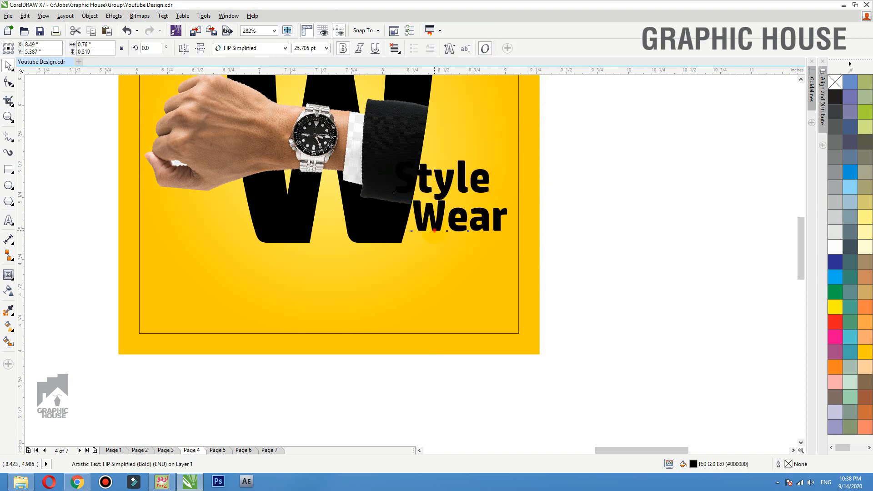
left_click_drag(434, 231, 440, 235)
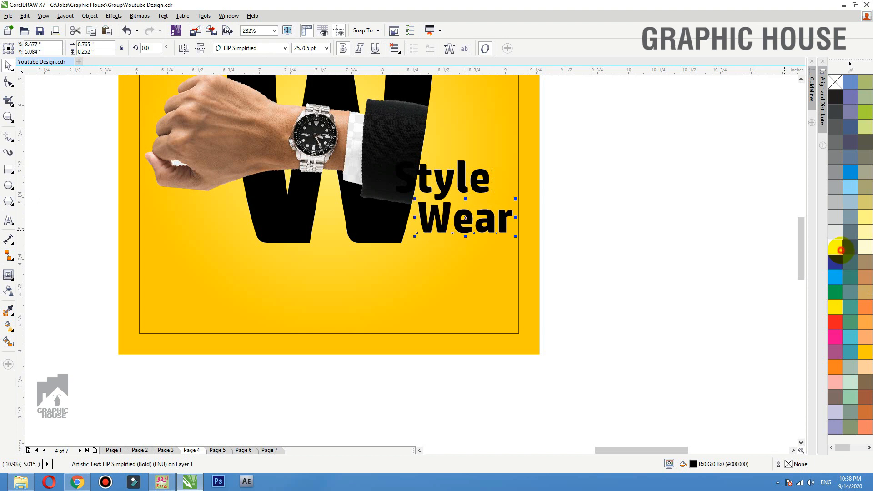
left_click(840, 250)
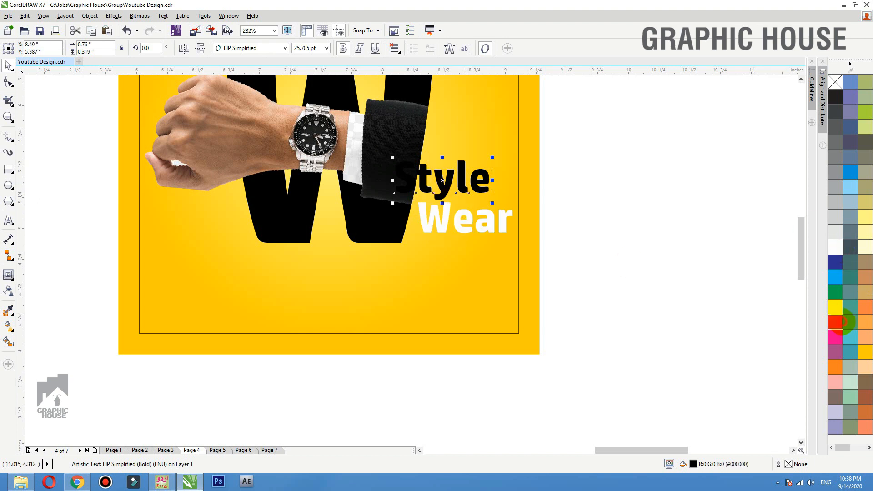
left_click(834, 321)
left_click(596, 197)
- Select the W, hand photo and text together and nudge the whole artwork up slightly
scroll(605, 218, "down", 3)
key("F2")
left_click_drag(672, 143, 246, 357)
left_click_drag(676, 115, 164, 386)
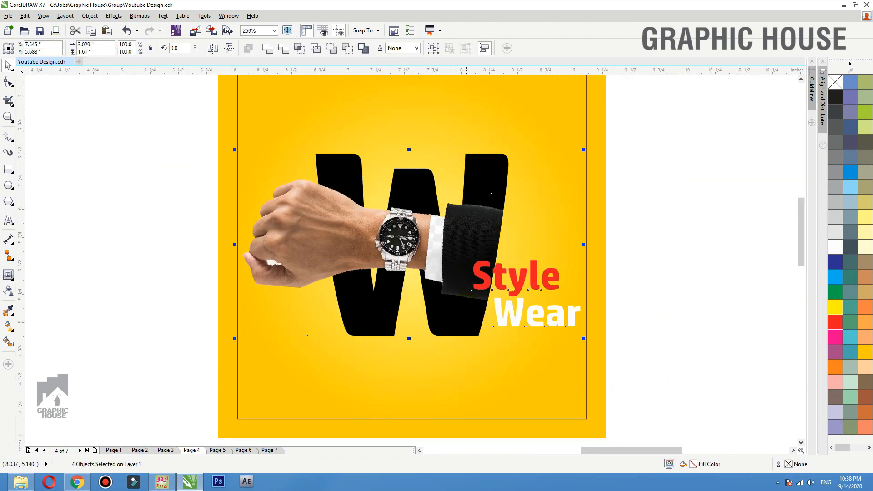
left_click_drag(466, 304, 466, 292)
left_click(659, 287)
left_click(8, 185)
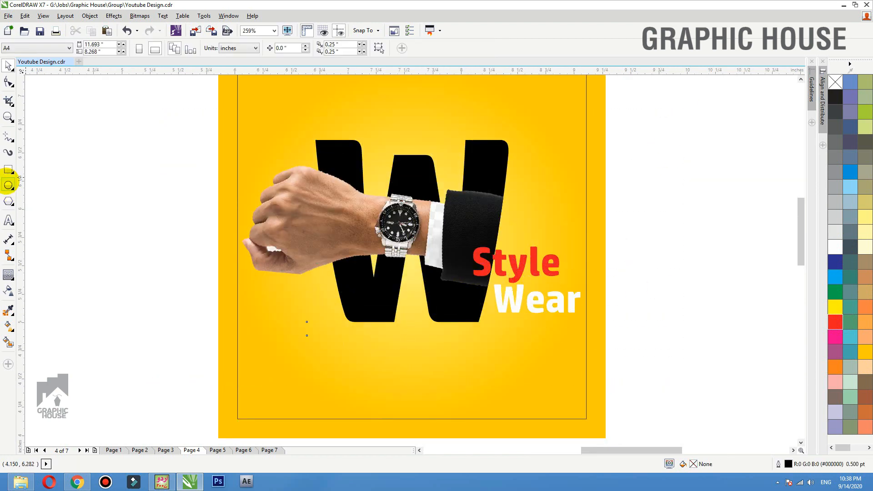
- Draw a flat black ellipse under the W with no outline and convert it to a bitmap
left_click_drag(321, 324, 509, 332)
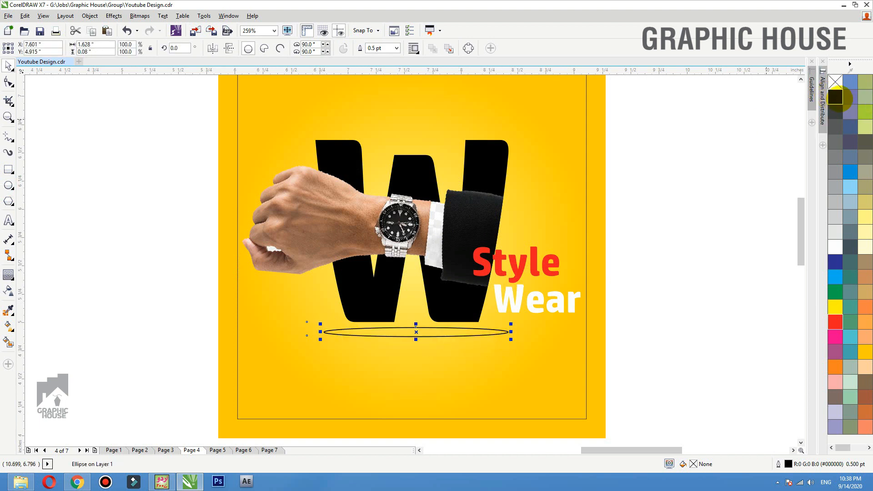
left_click(835, 97)
right_click(835, 82)
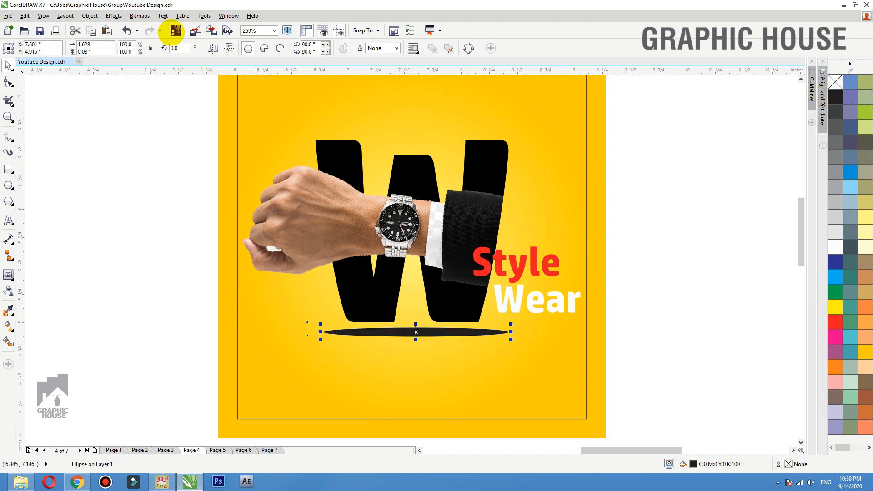
left_click(139, 16)
left_click(141, 28)
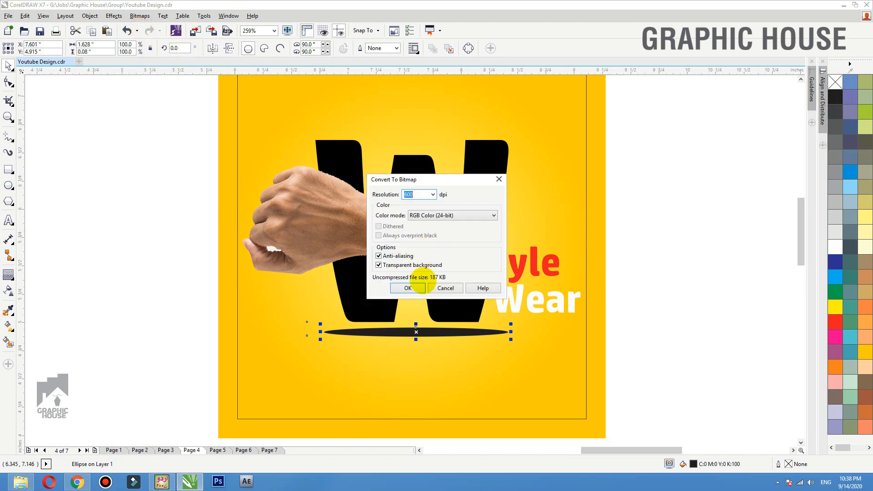
left_click(408, 287)
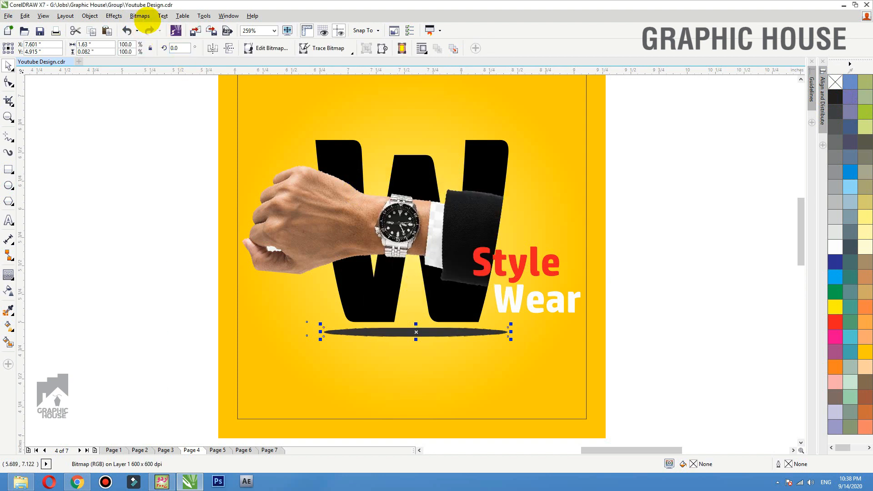
- Apply a Gaussian Blur to the ellipse, then flatten, narrow and position it as a shadow
left_click(140, 16)
mouse_move(197, 278)
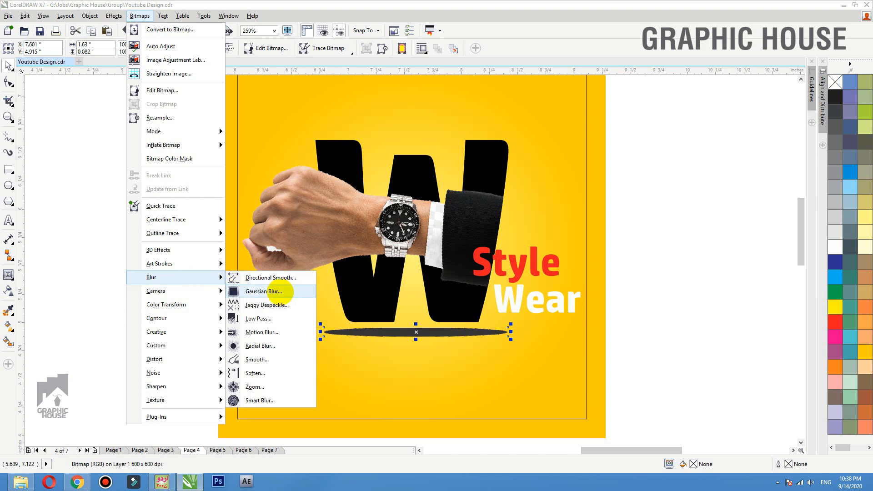
left_click(278, 289)
left_click(398, 231)
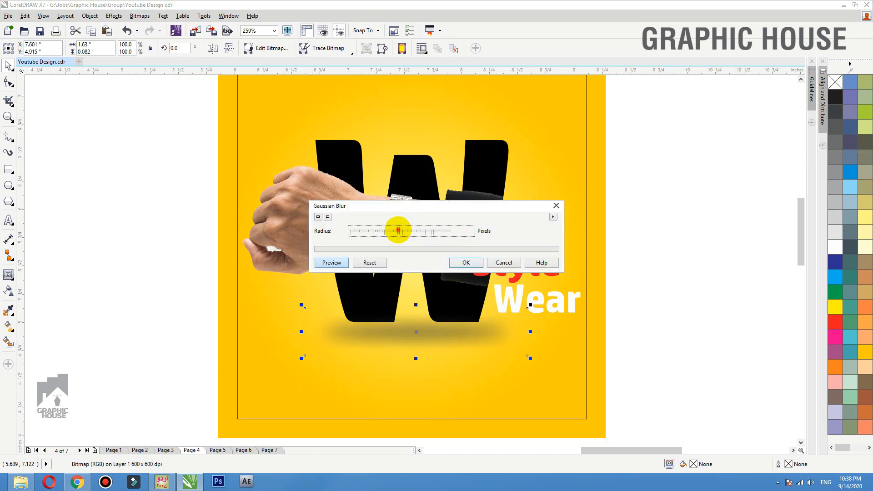
left_click(466, 262)
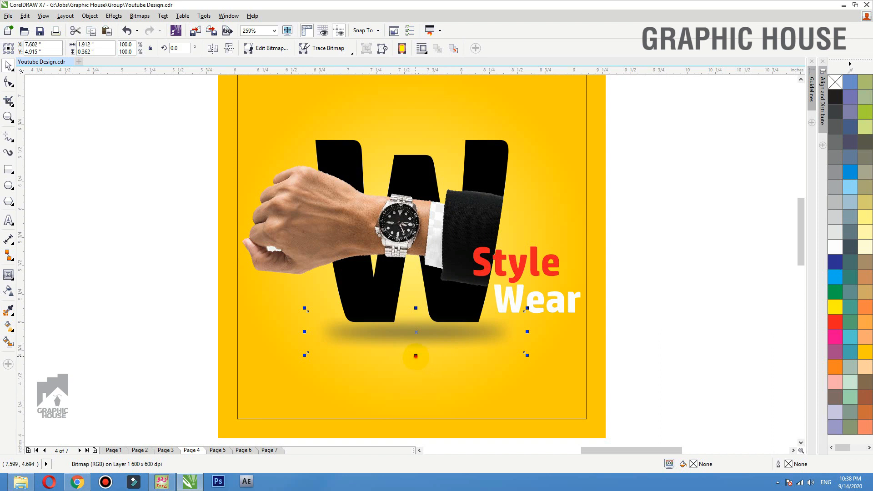
left_click_drag(415, 355, 415, 340)
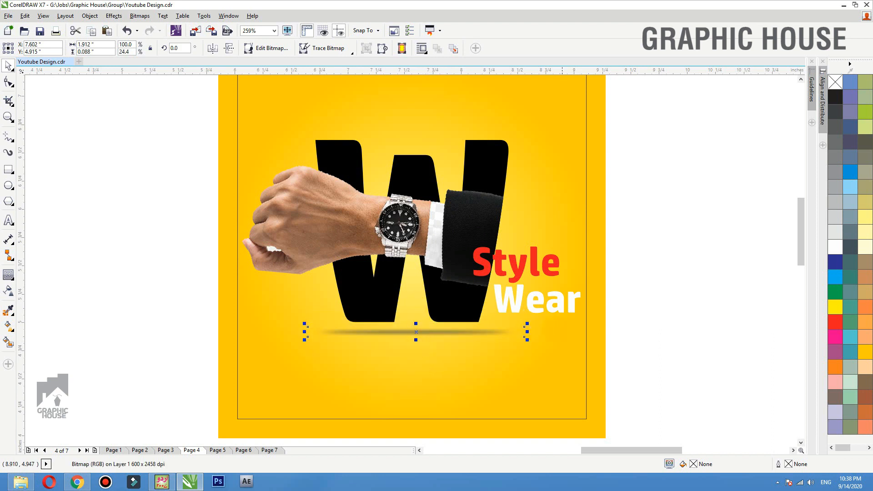
left_click_drag(528, 331, 520, 332)
left_click_drag(416, 339, 426, 333)
left_click(677, 319)
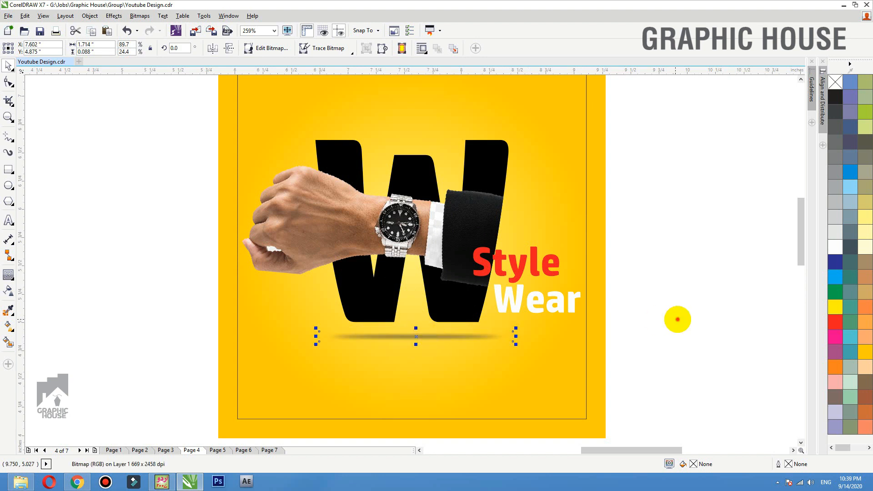
scroll(429, 256, "down", 4)
- Move the offer text onto the artwork and set it in HP Simplified regular weight
scroll(309, 347, "down", 1)
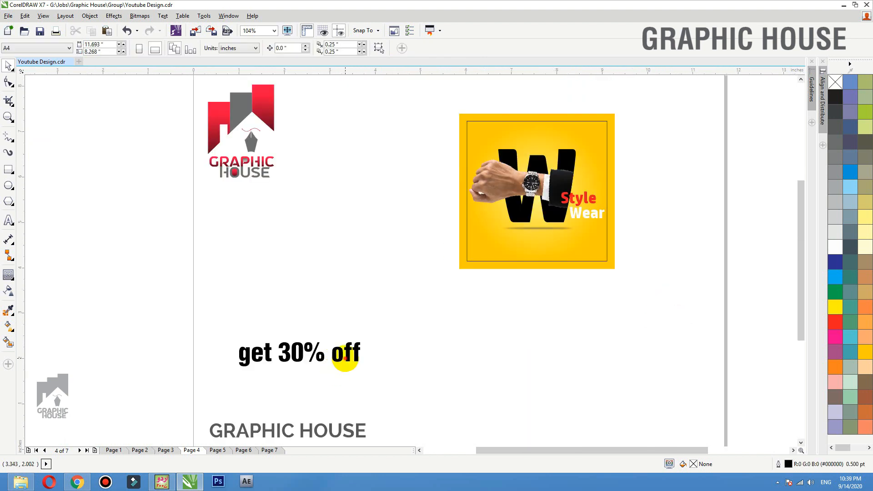
left_click_drag(350, 352, 612, 238)
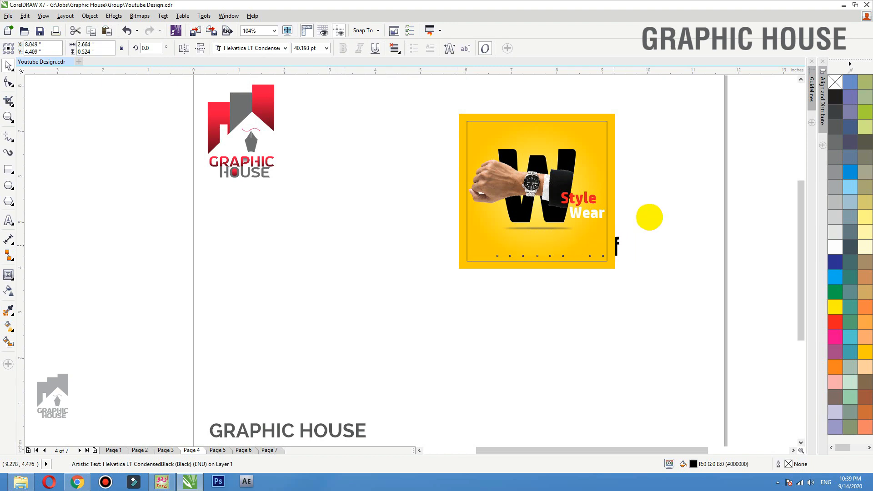
scroll(429, 263, "up", 6)
key("shift+Page_Up")
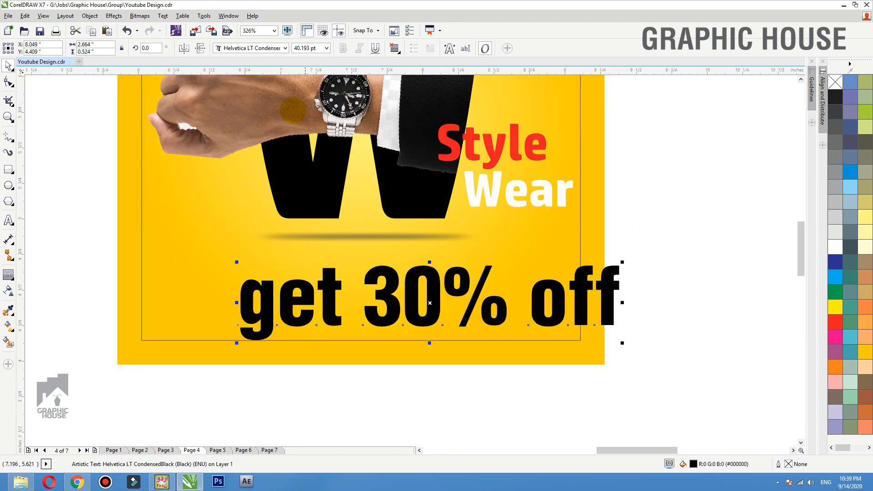
left_click(263, 48)
left_click(262, 68)
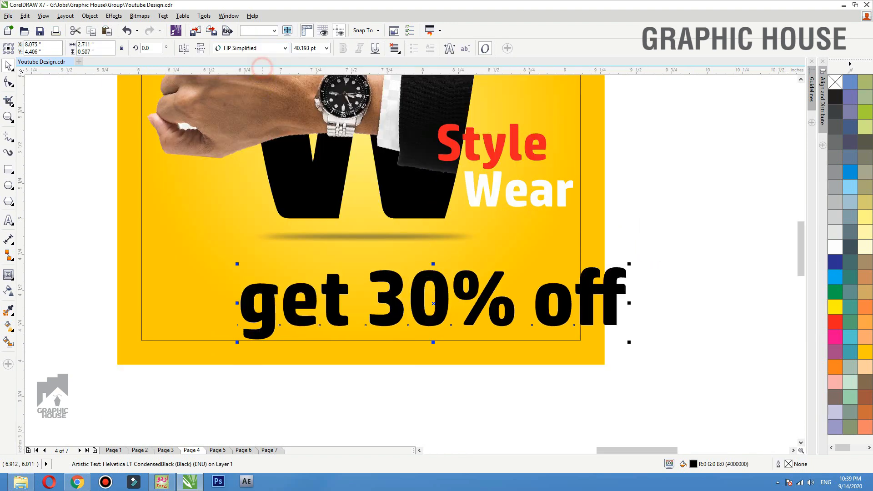
left_click(343, 48)
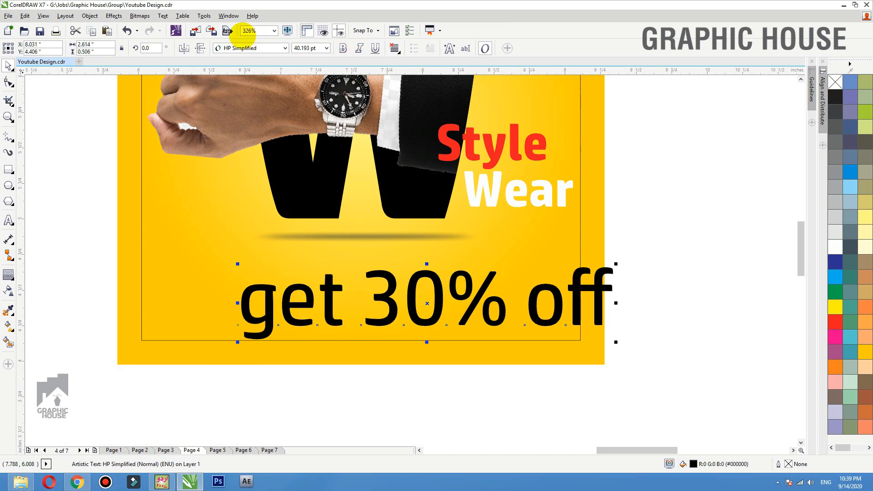
- Change the offer text to Title Case so it reads 'Get 30% Off'
left_click(162, 16)
left_click(182, 310)
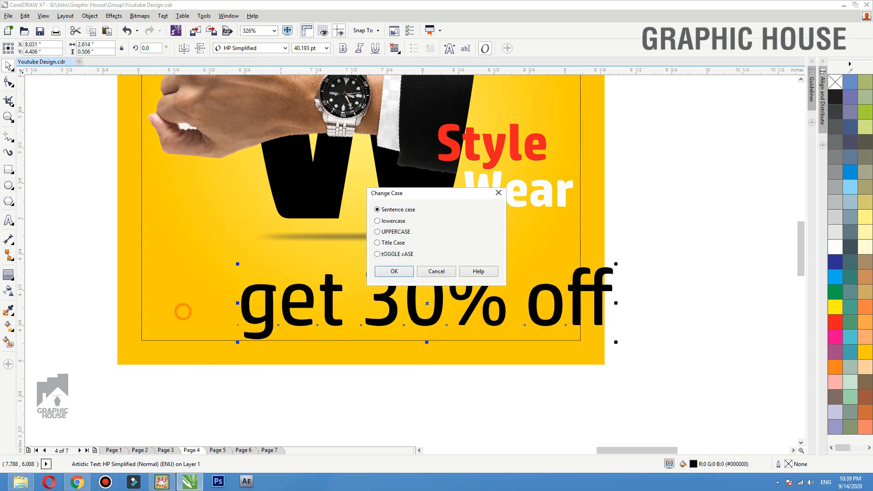
left_click(384, 242)
left_click(393, 271)
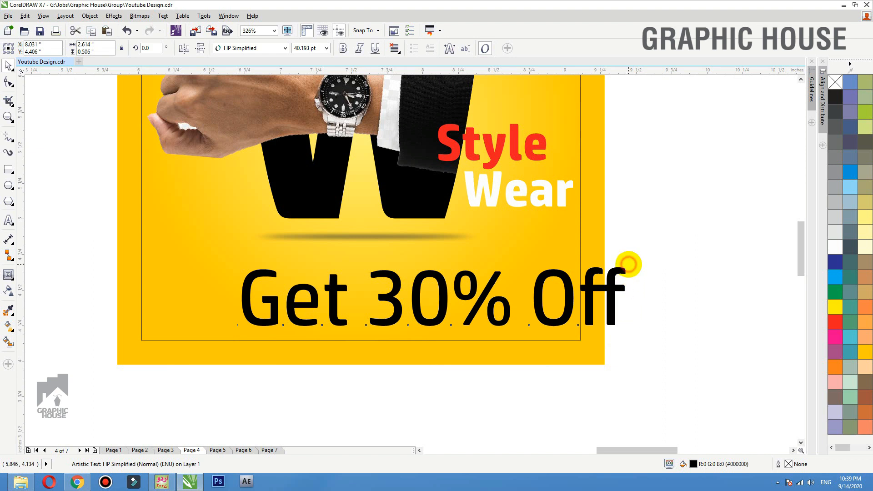
- Shrink the offer text to about 43%, centre it, and move it near the ad's bottom
left_click_drag(629, 263, 380, 275)
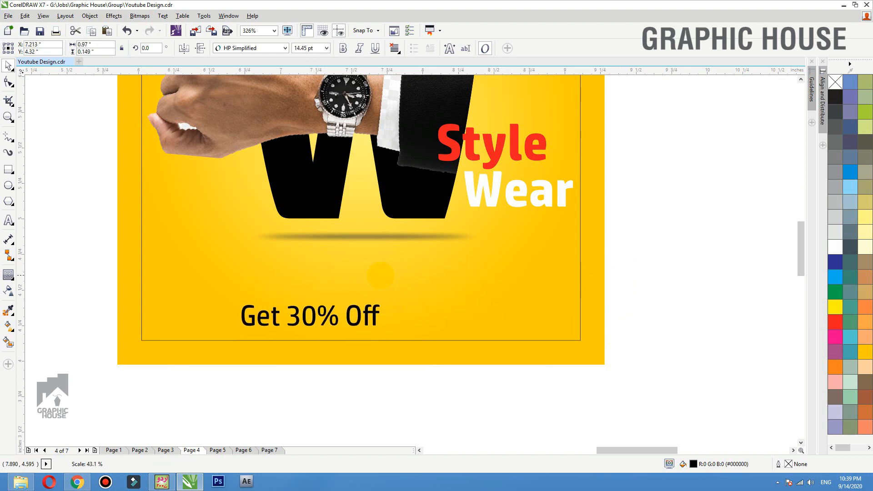
key("e")
left_click(435, 429)
left_click_drag(423, 314, 449, 312)
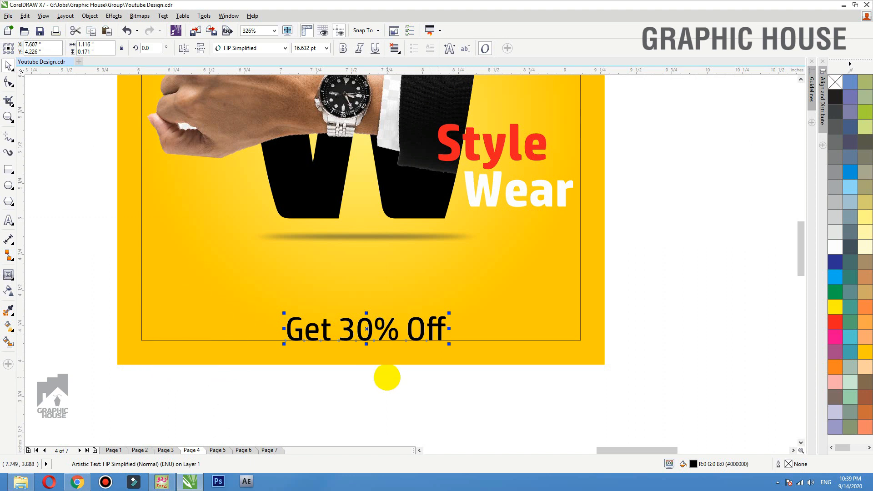
- Break the offer text apart into separate words with Ctrl+K
key("ctrl+k")
left_click_drag(323, 327, 304, 314)
key("ctrl+z")
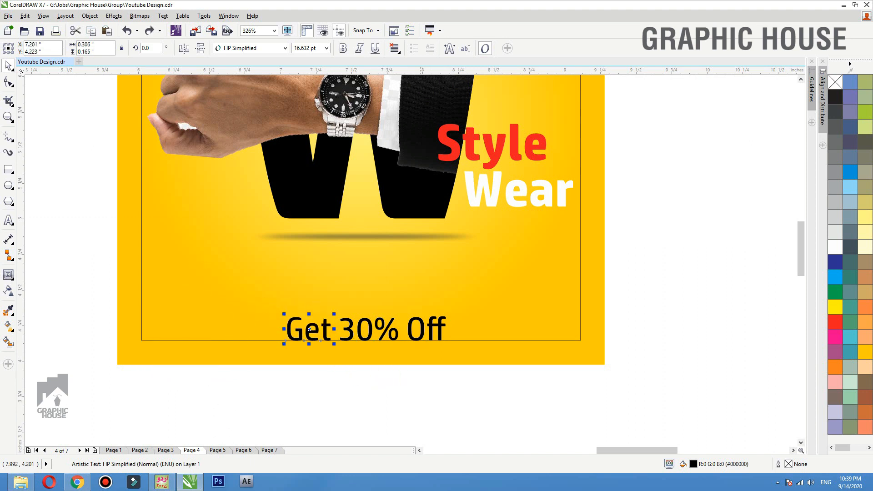
left_click_drag(423, 334, 436, 314)
key("ctrl+z")
left_click(448, 379)
key("F2")
left_click_drag(496, 282, 218, 372)
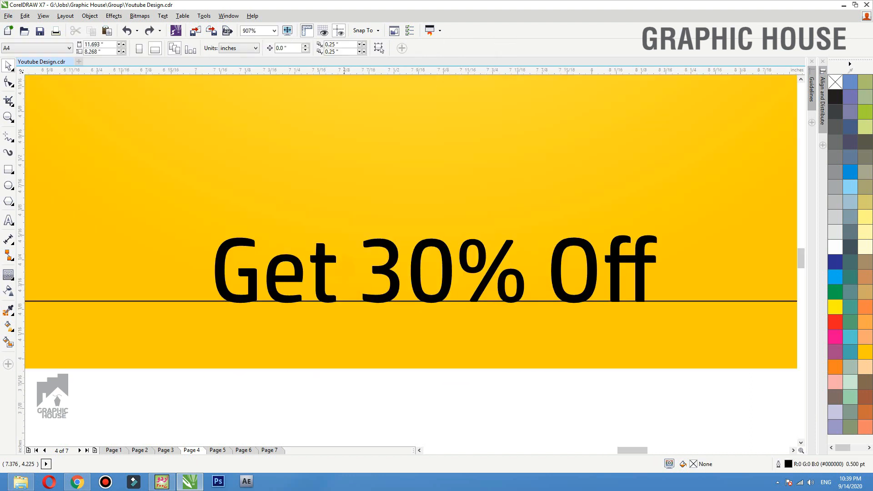
- Widen the gap around 30% by nudging Get left and moving Off right
left_click(294, 261)
key("Left")
key("Left")
key("Left")
key("Left")
key("Left")
key("Left")
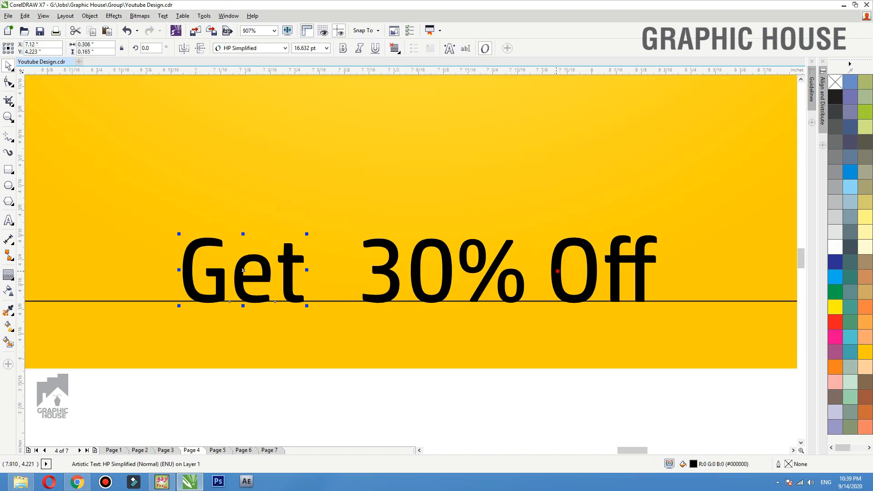
left_click_drag(558, 271, 571, 271)
- Draw a black rectangle with no outline covering the 30% text
left_click(8, 169)
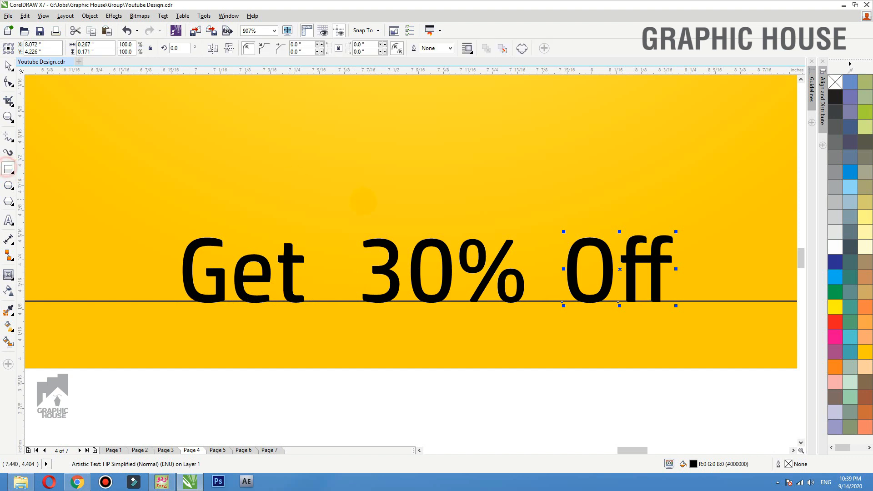
left_click_drag(329, 222, 548, 301)
left_click(835, 97)
right_click(835, 82)
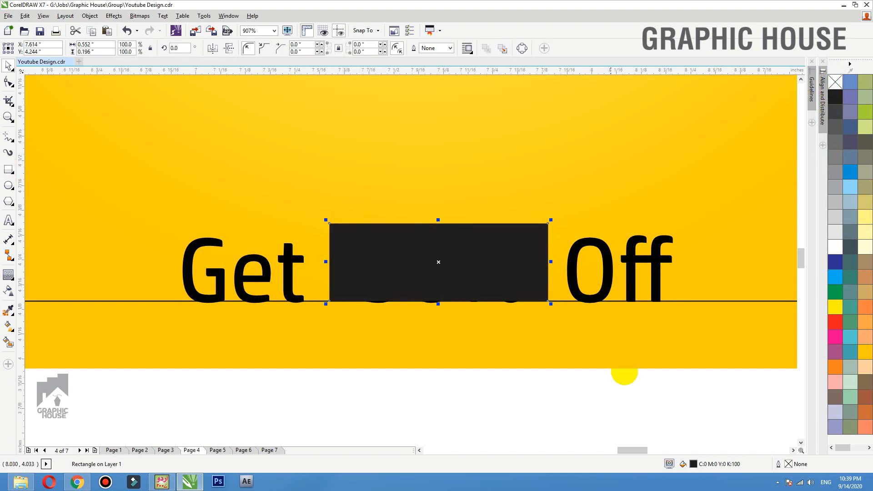
- Bring 30% in front of the box, make it white and bold, nudged slightly down
key("space")
left_click_drag(637, 390, 353, 224)
key("shift+Page_Up")
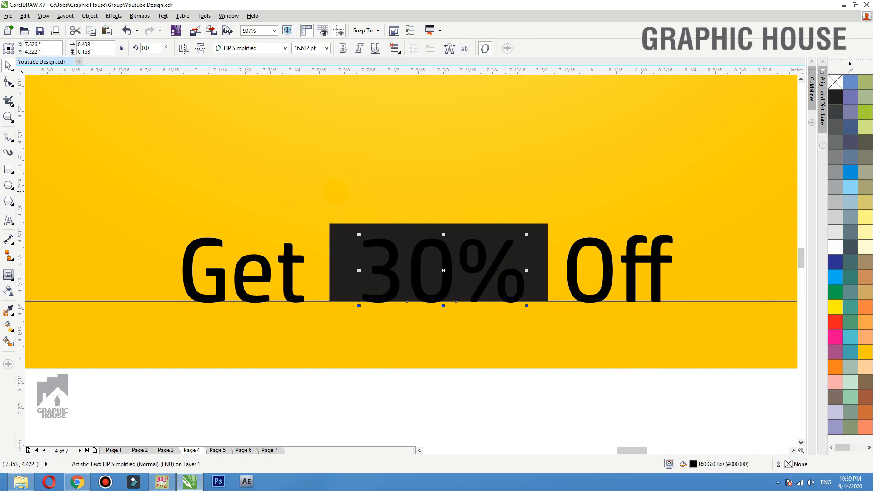
left_click(835, 246)
left_click(526, 259, "shift")
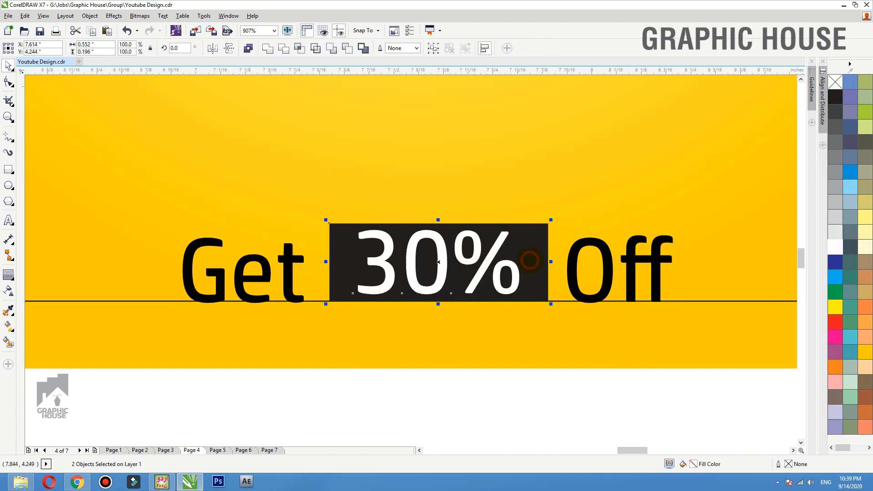
left_click(495, 378)
left_click(491, 258)
key("Down")
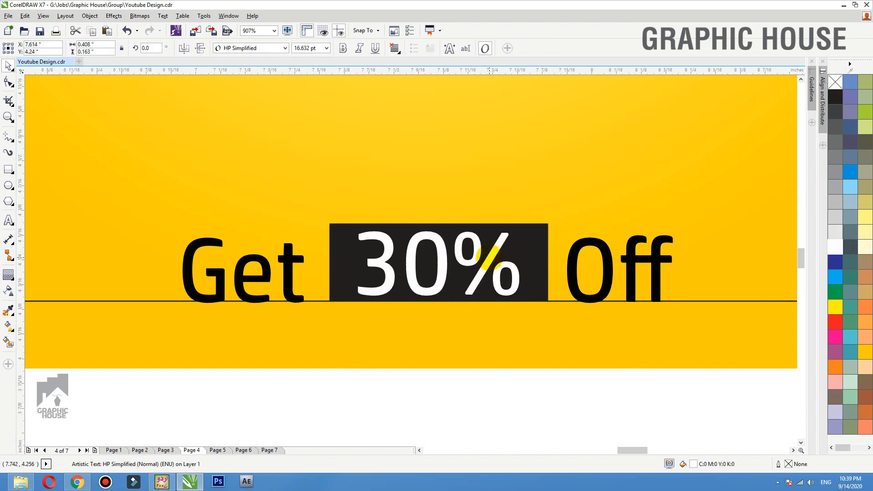
left_click(343, 48)
- Group 30% with its black box and centre the badge vertically on Get
left_click_drag(578, 385, 314, 182)
key("ctrl+g")
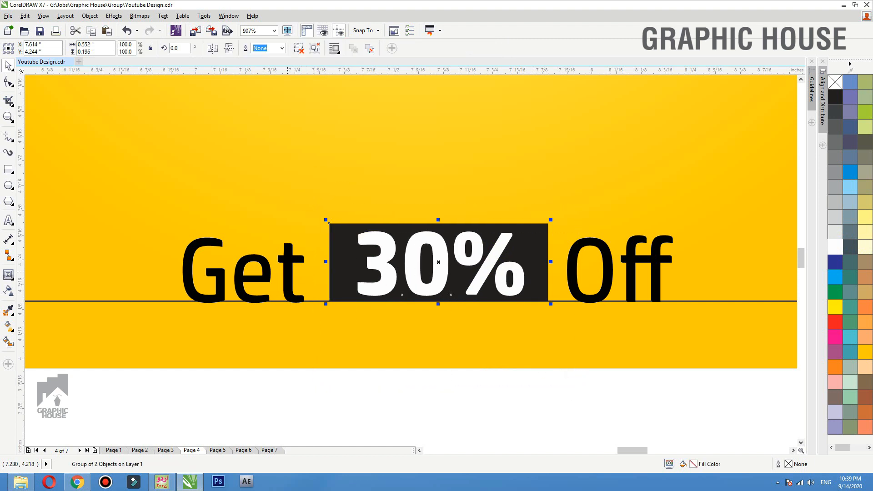
left_click(287, 272, "shift")
key("e")
- Skew the 30% badge so it slants to the right
left_click(411, 404)
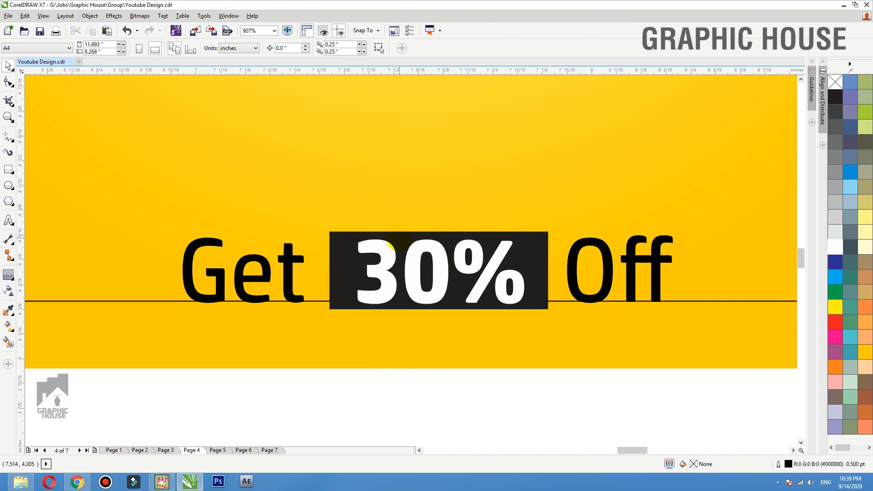
left_click(389, 246)
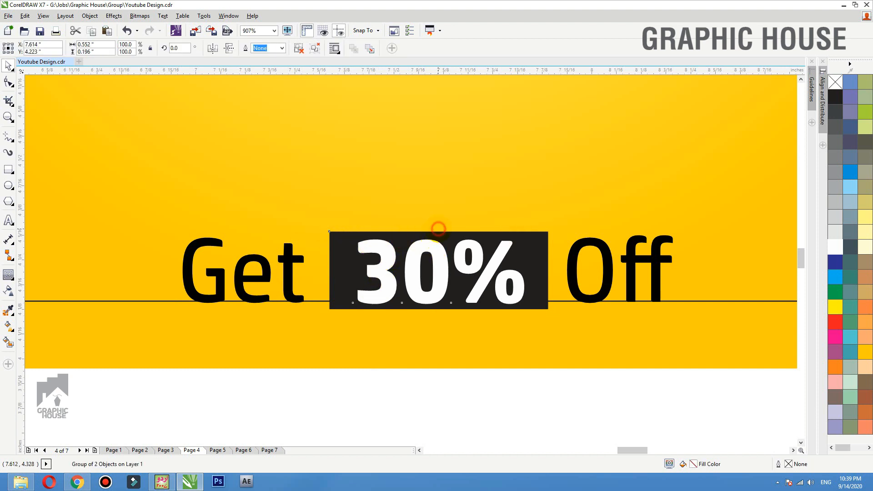
left_click(438, 228)
left_click_drag(441, 228, 444, 230)
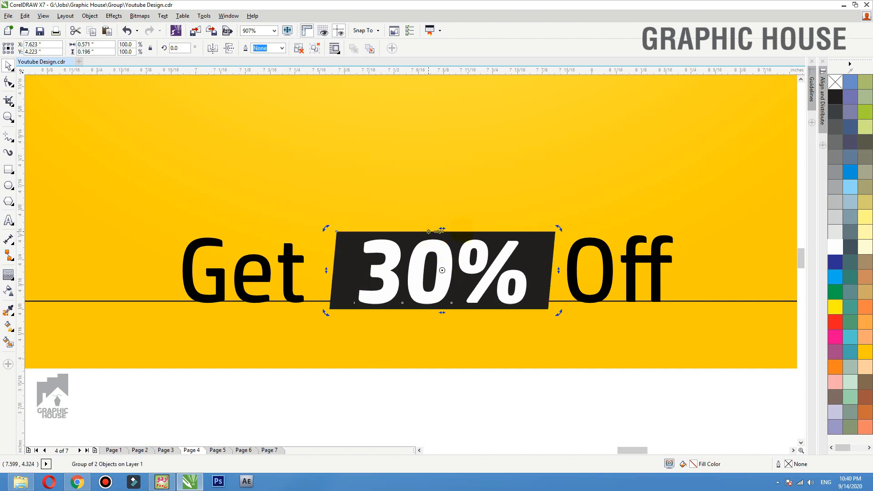
- Group Get, the 30% badge and Off, then centre it horizontally on the yellow background
left_click(295, 260)
scroll(430, 251, "down", 2)
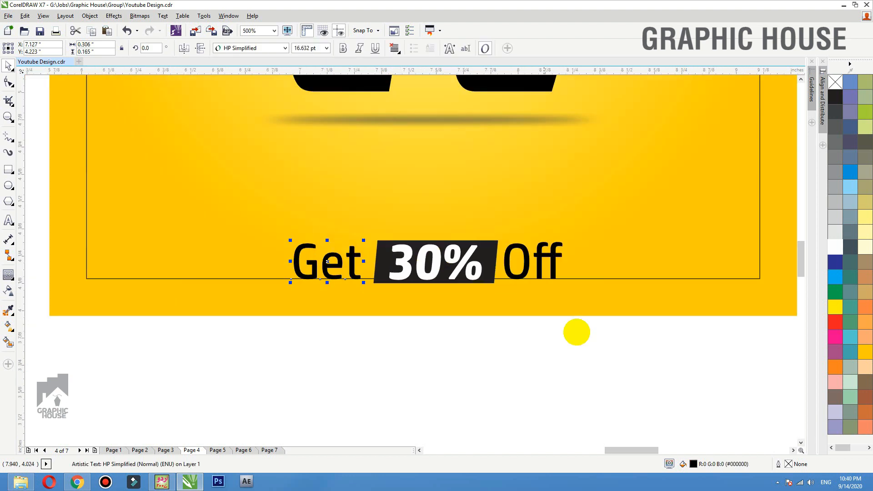
left_click_drag(623, 346, 230, 202)
key("ctrl+g")
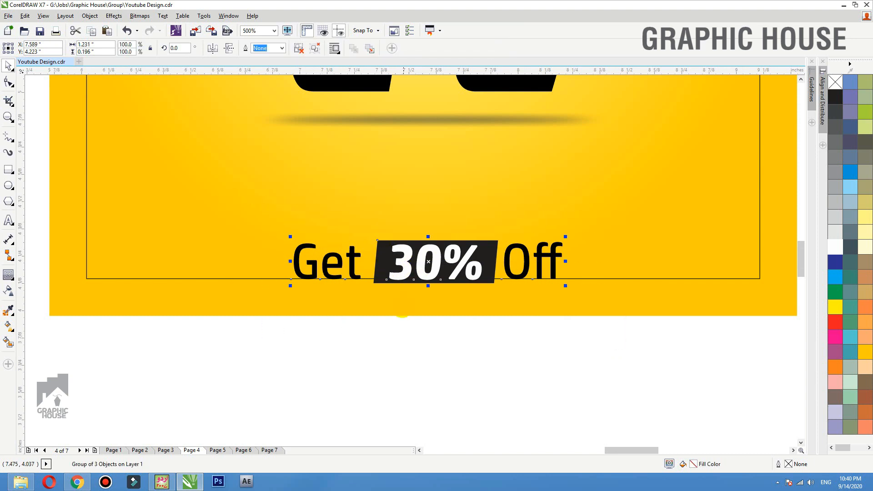
left_click(397, 308, "shift")
key("c")
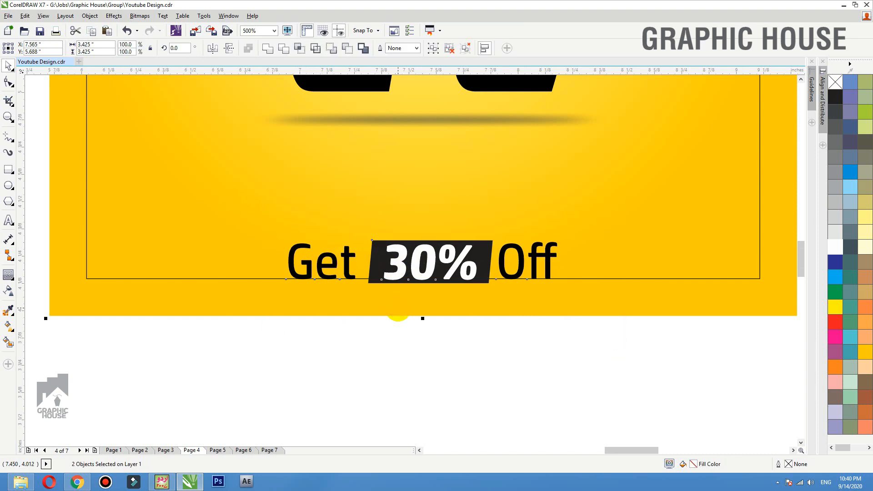
- Zoom to fit the whole ad and deselect everything to review the result
key("F4")
left_click(752, 232)
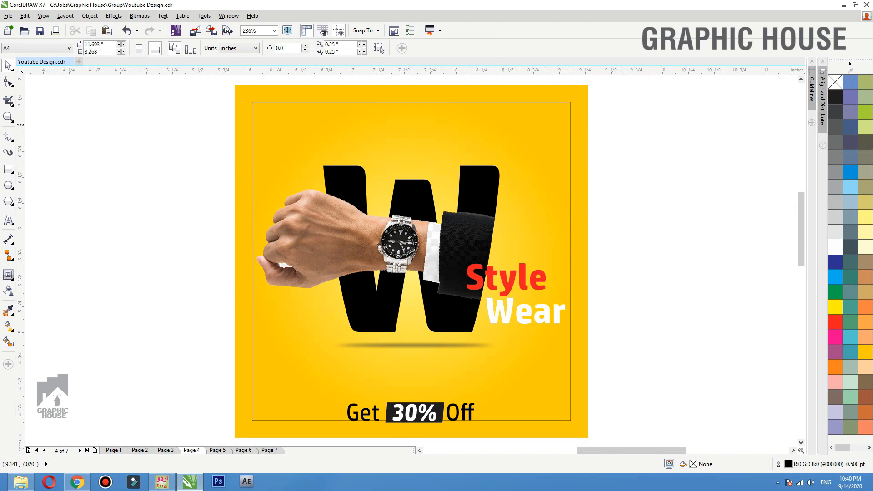
left_click(589, 131)
left_click(635, 158)
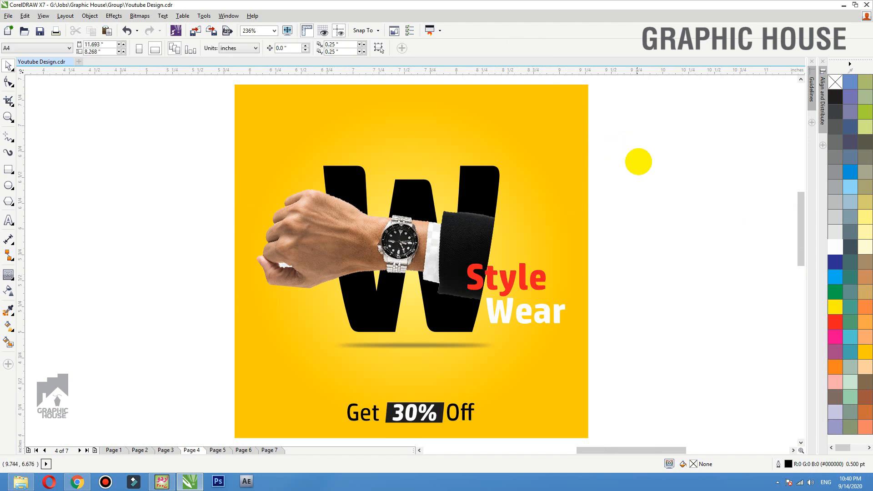
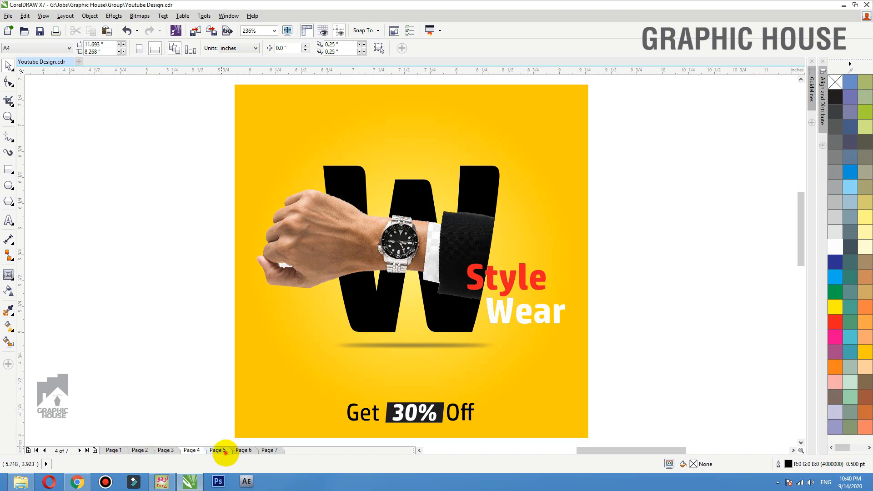
- Switch to Page 5, with the Graphic House logo and man photo, and zoom out
left_click(224, 450)
scroll(358, 167, "down", 3)
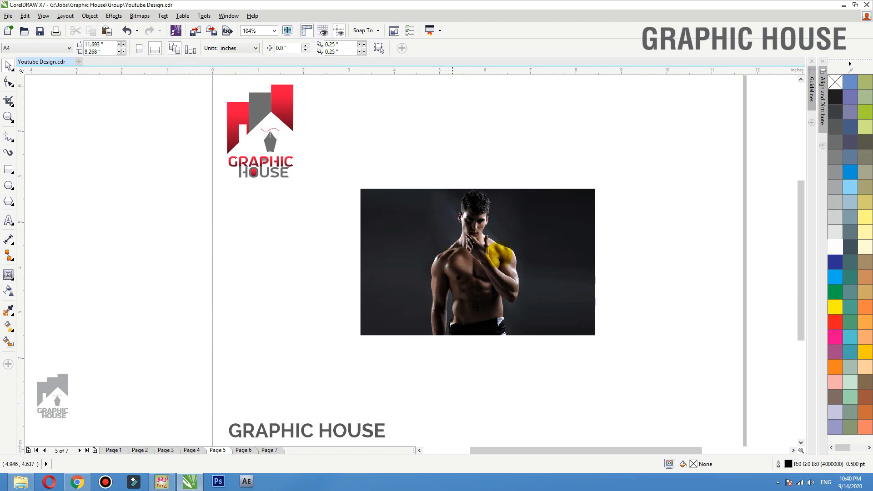
- Draw a yellow band across the top of the man photo and copy it below in pink
left_click(496, 257)
key("shift+F2")
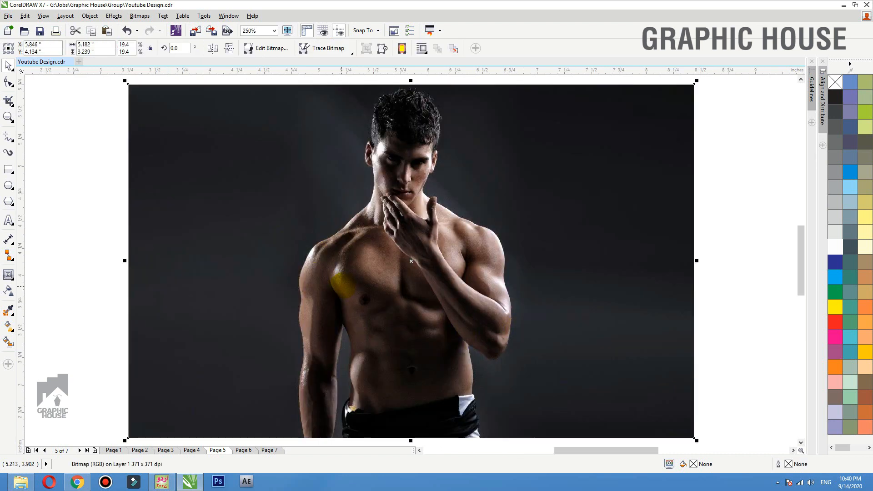
left_click(8, 169)
left_click_drag(128, 84, 694, 171)
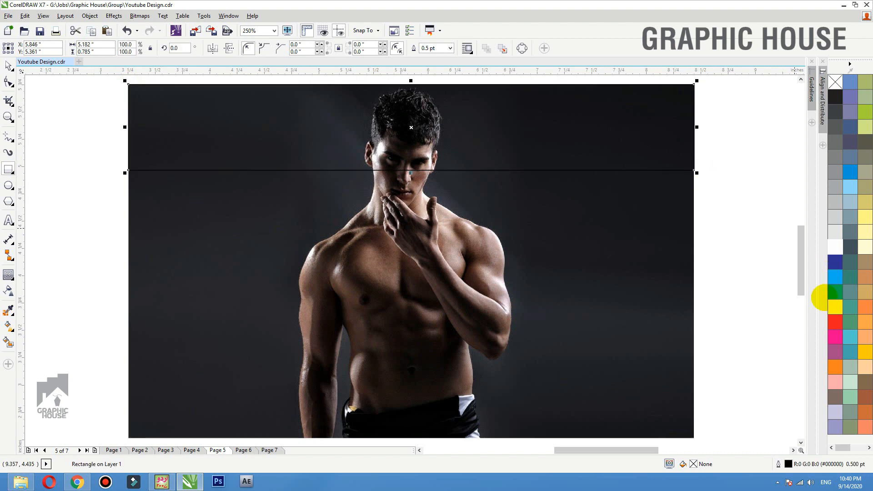
left_click(864, 361)
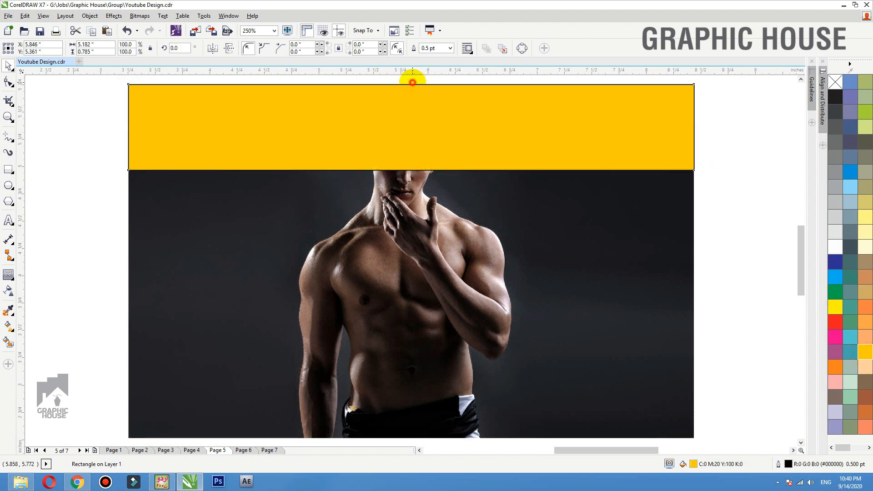
left_click_drag(412, 82, 412, 341)
right_click(412, 169)
left_click(835, 336)
- Add blue and purple band copies below, stretch all four to the photo's bottom, and group them
right_click(411, 253)
left_click(835, 276)
right_click(412, 341)
left_click(835, 351)
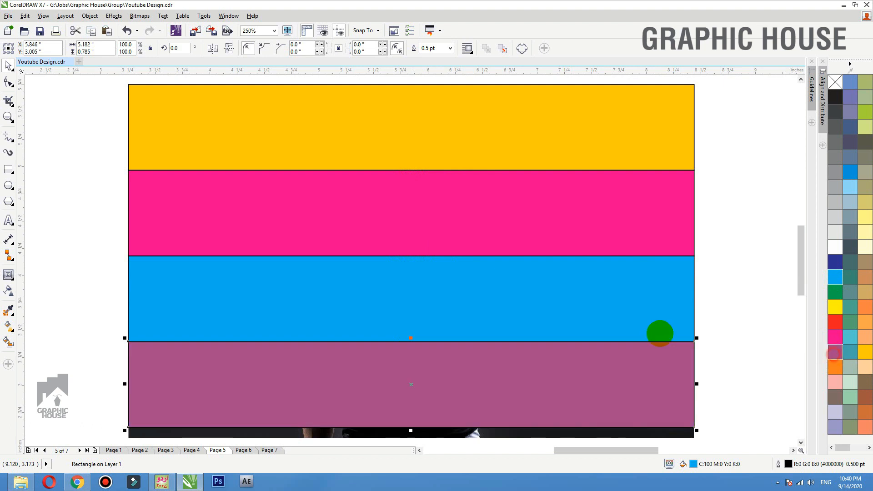
left_click(537, 258, "shift")
left_click(537, 241, "shift")
left_click(534, 142, "shift")
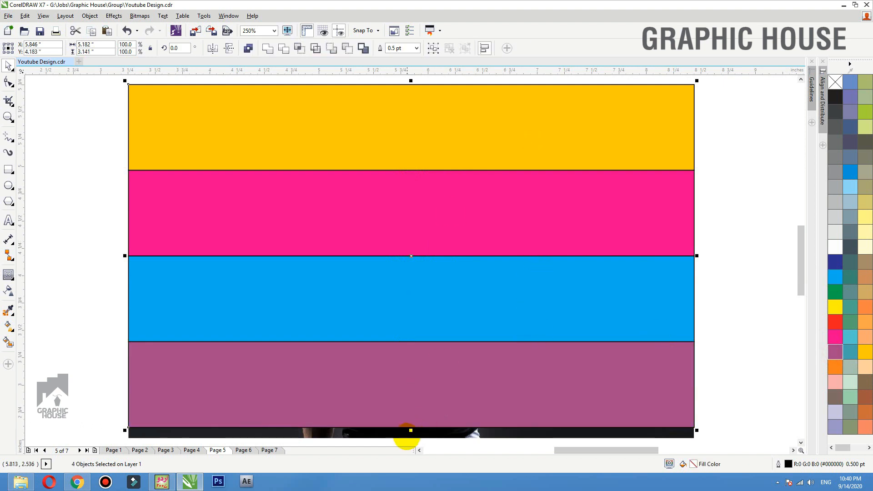
left_click_drag(410, 431, 415, 403)
key("ctrl+g")
- Remove the four bands' outlines and blend them with the photo in Color merge mode
right_click(835, 81)
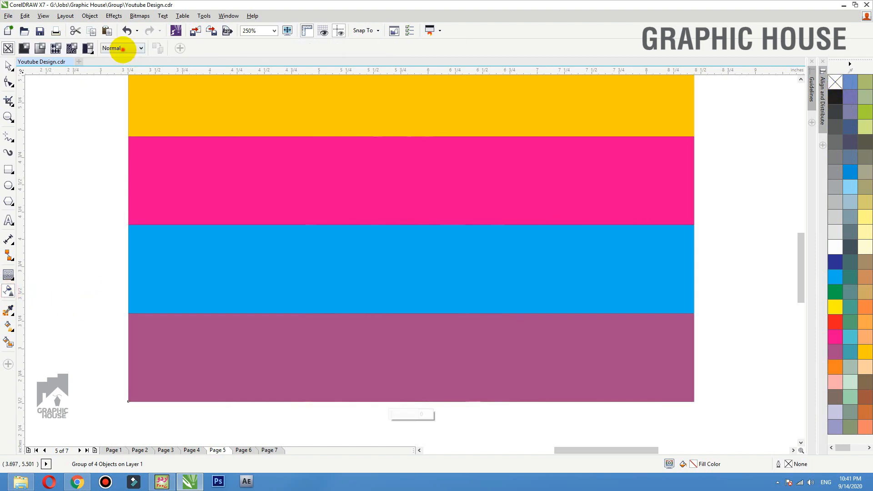
left_click(121, 47)
left_click(113, 137)
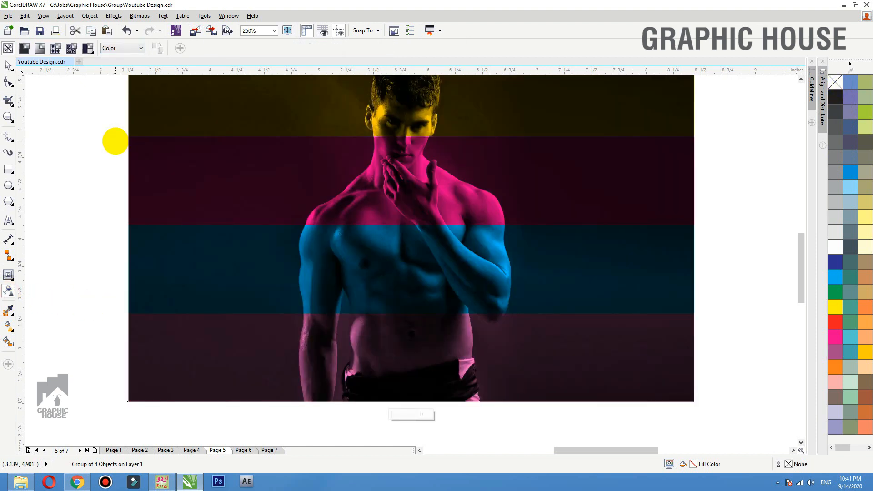
left_click(8, 66)
left_click(61, 138)
key("F3")
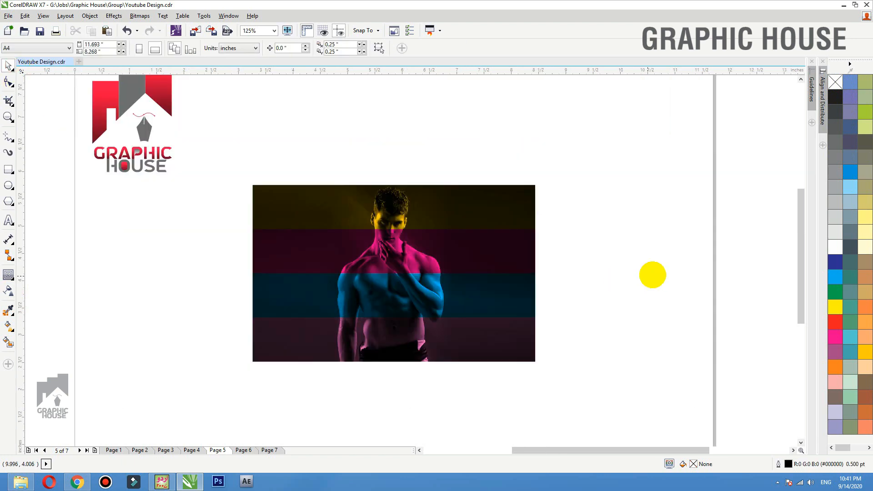
left_click_drag(610, 174, 141, 412)
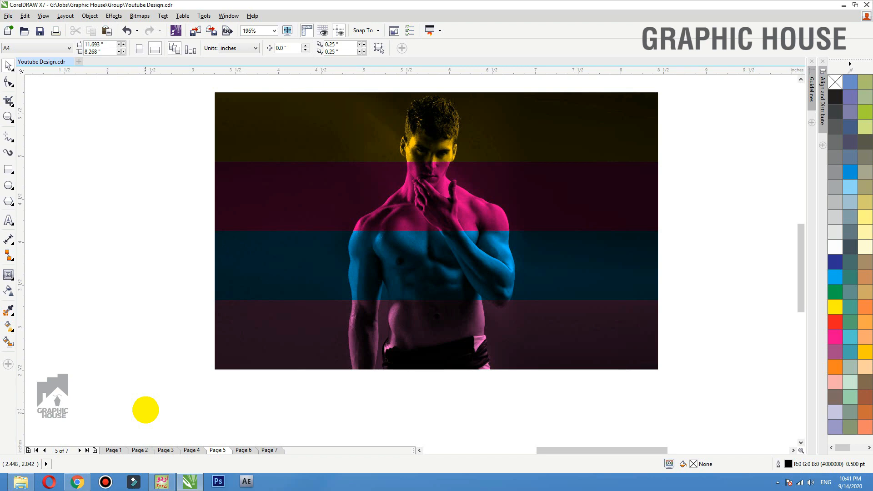
- Test-move the blue and pink bands off the photo, undoing each move
left_click(563, 250, "ctrl")
left_click(563, 250)
left_click(470, 259, "ctrl")
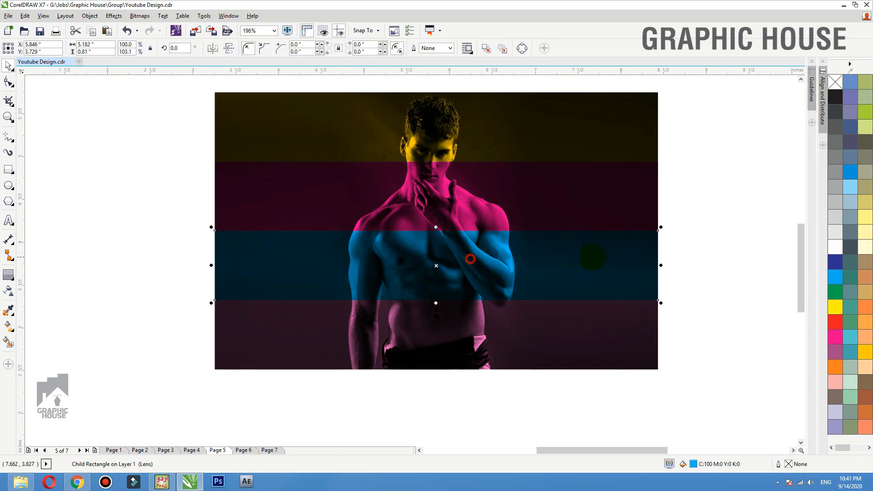
left_click_drag(591, 257, 296, 258)
key("ctrl+z")
left_click(570, 189, "ctrl")
left_click_drag(571, 190, 272, 189)
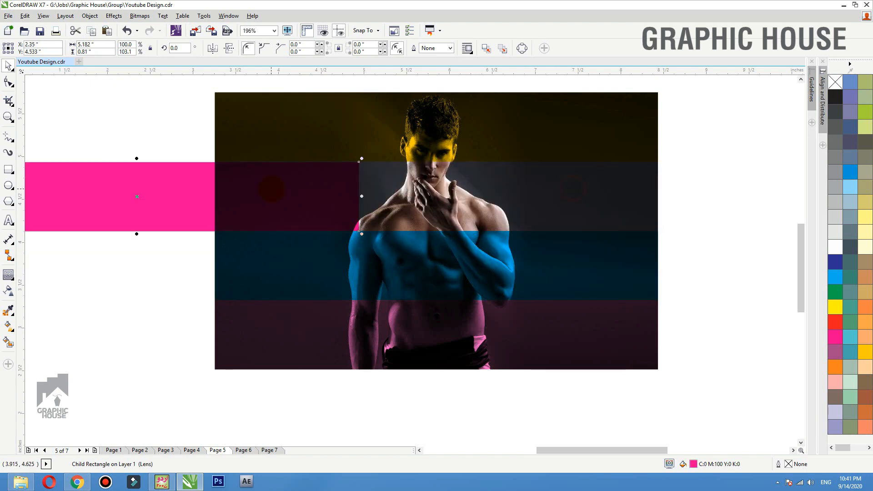
key("ctrl+z")
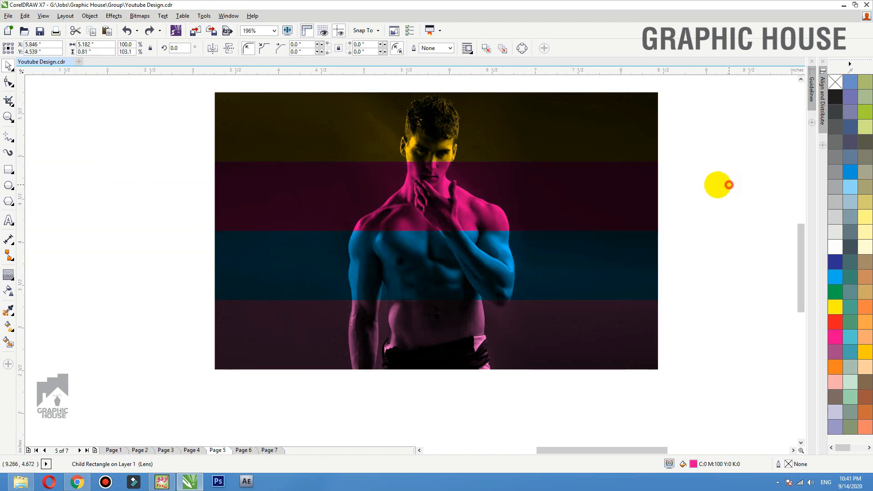
- Select the tinted photo with its bands and drag it toward the lower right
left_click(728, 184)
scroll(617, 224, "down", 1)
left_click_drag(699, 320, 338, 114)
left_click_drag(458, 251, 609, 304)
- Drop a copy of the tinted photo lower right and skew the upper band group diagonally
right_click(608, 303)
left_click(625, 234)
key("shift+F2")
scroll(384, 279, "down", 1)
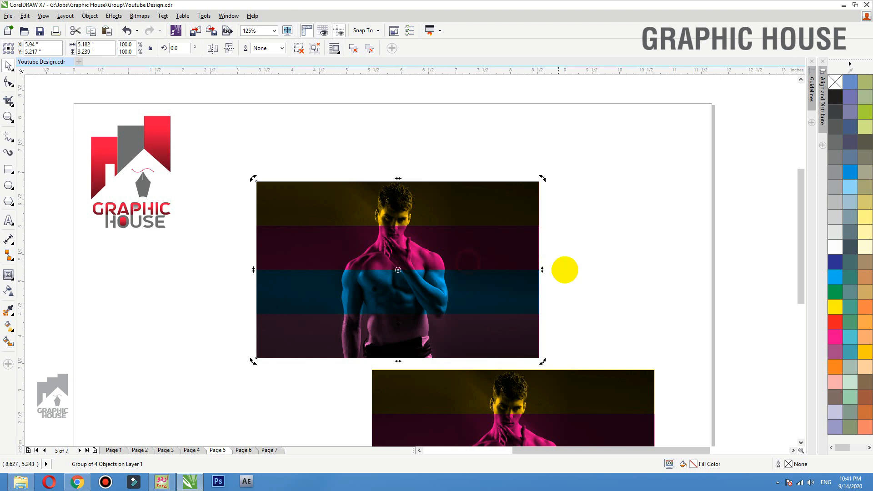
left_click_drag(542, 270, 543, 225)
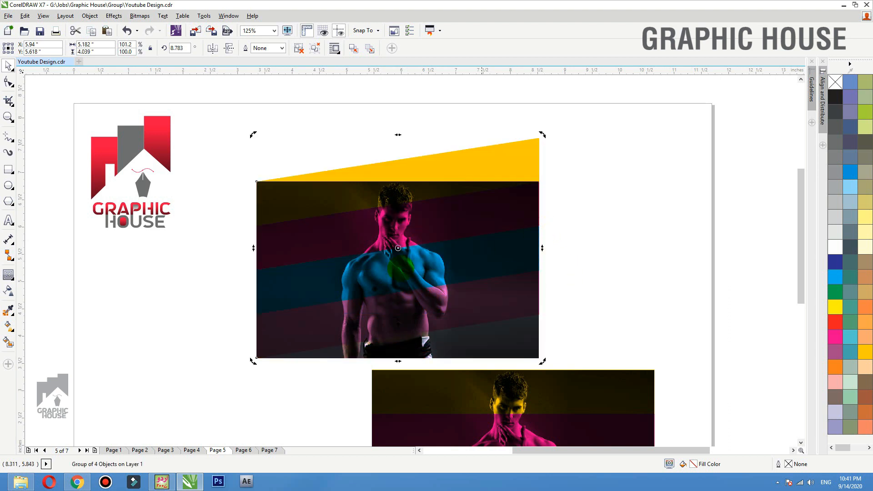
left_click_drag(253, 248, 256, 286)
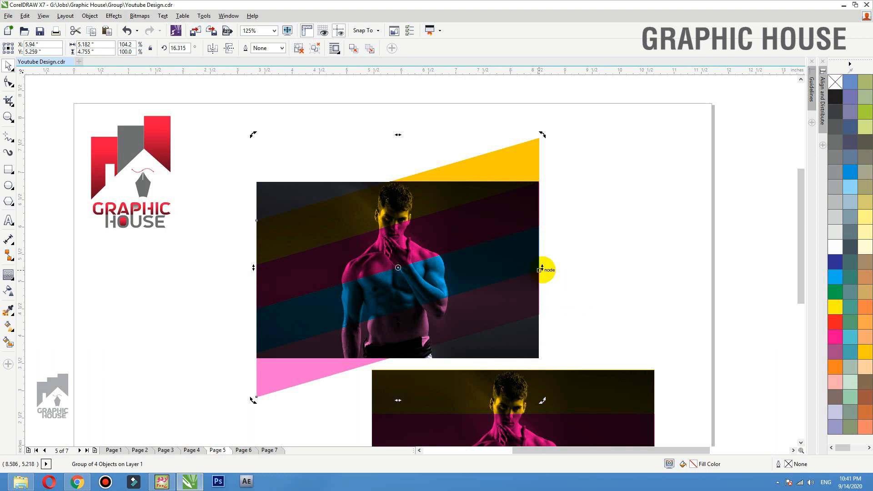
left_click_drag(543, 268, 544, 226)
left_click_drag(253, 248, 253, 268)
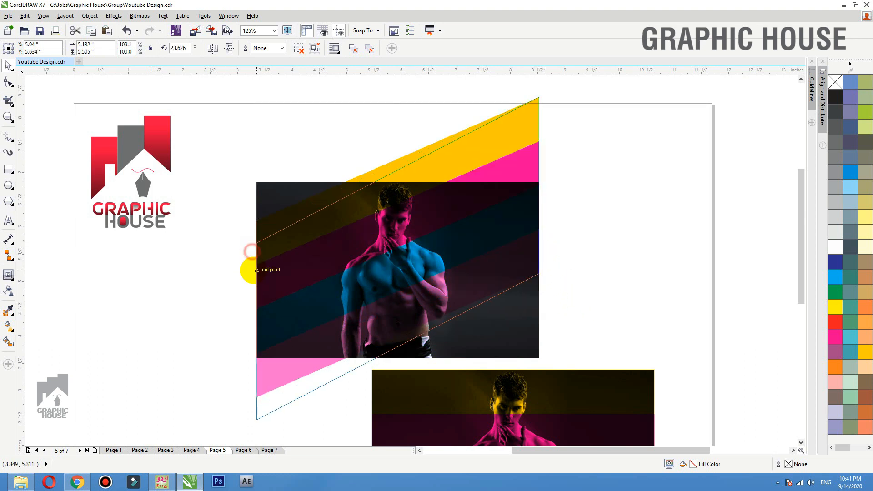
- Recolour the bands, trying blue, white, lavender, black and cyan, ending with peach-orange
left_click(187, 273)
left_click(408, 224, "ctrl")
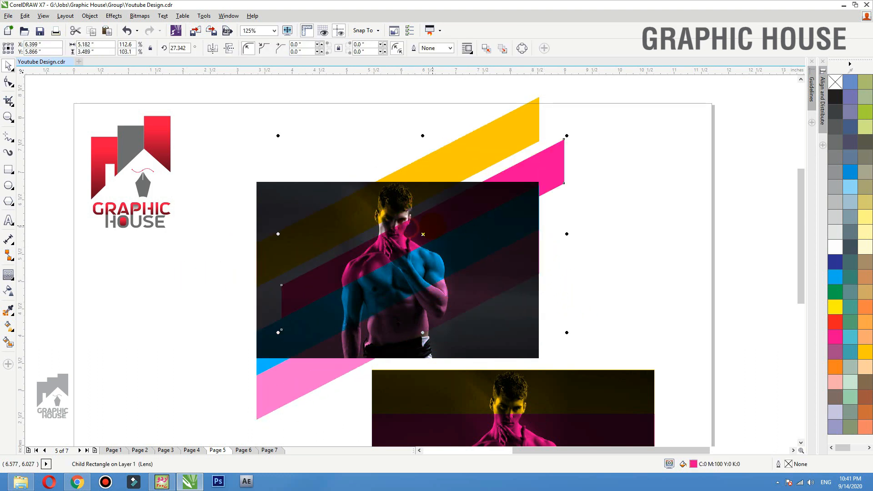
left_click(849, 175)
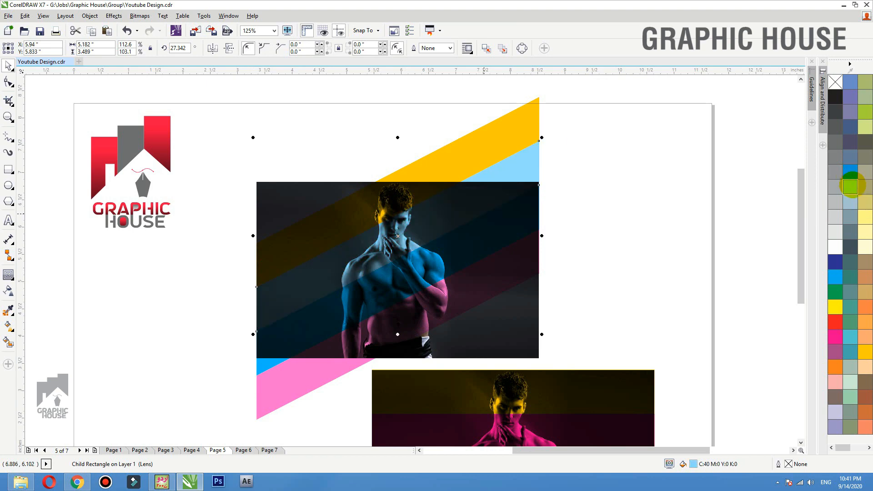
left_click(834, 247)
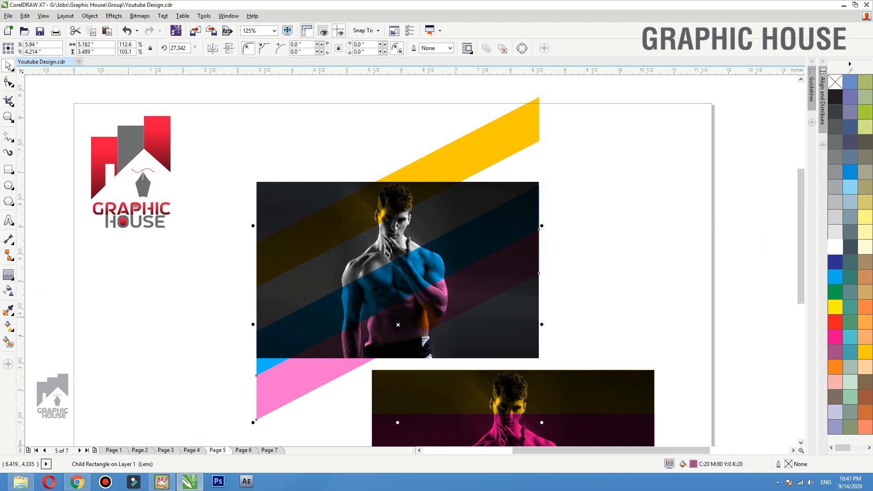
key("ctrl+z")
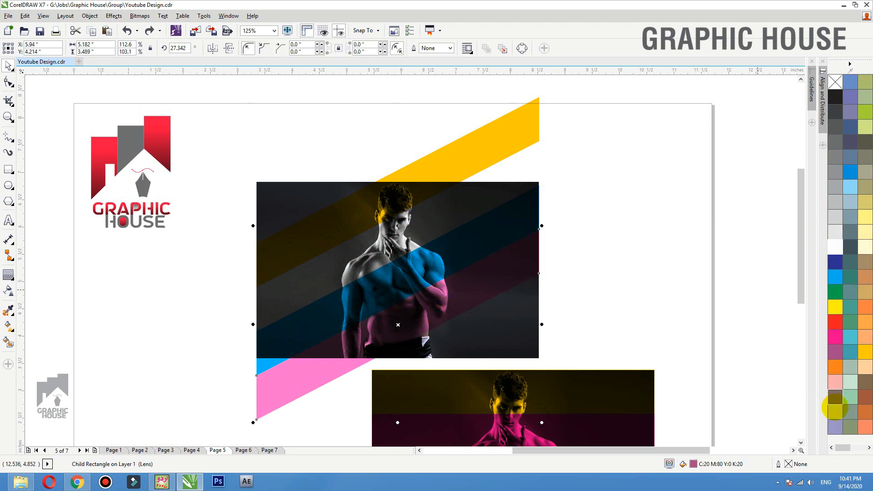
left_click(835, 413)
left_click(836, 424)
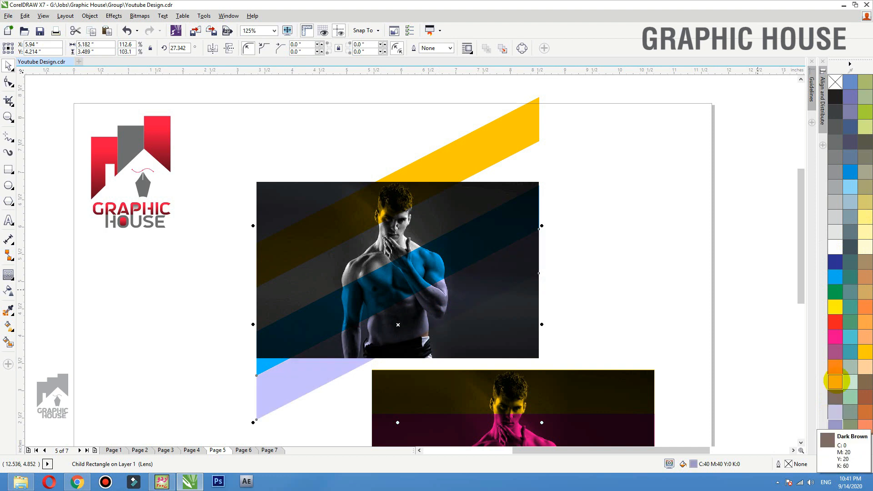
left_click(835, 96)
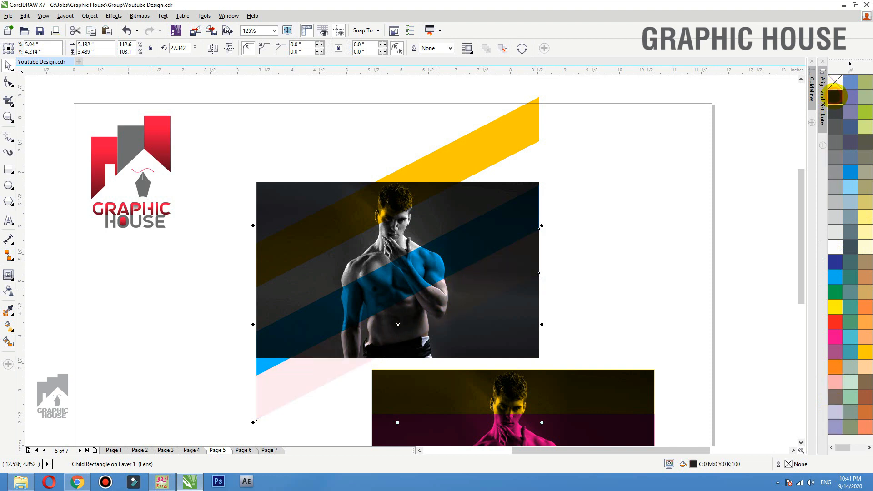
left_click(834, 276)
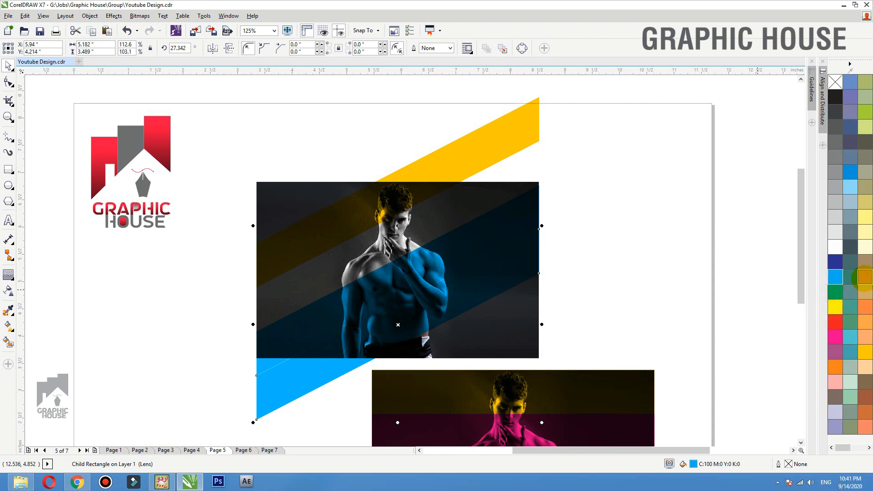
left_click(865, 276)
- Make the band over the photo pale yellow, then reselect the four-band group
left_click(673, 225)
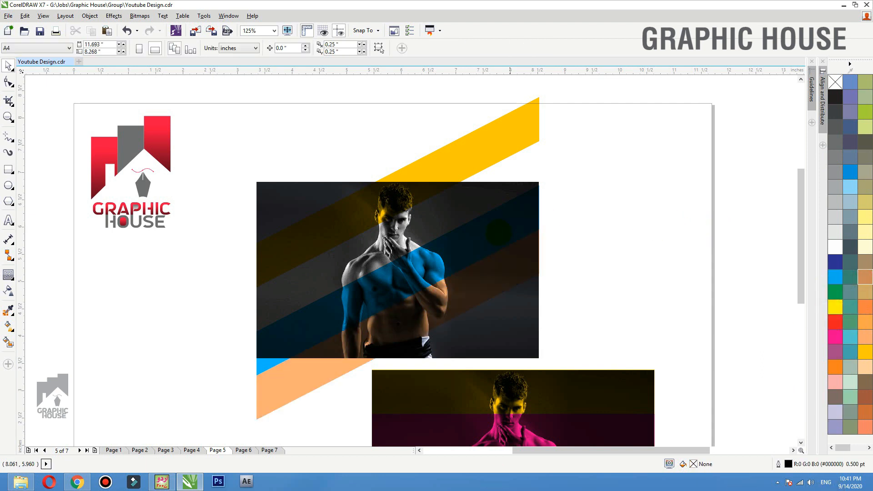
left_click(484, 234, "ctrl")
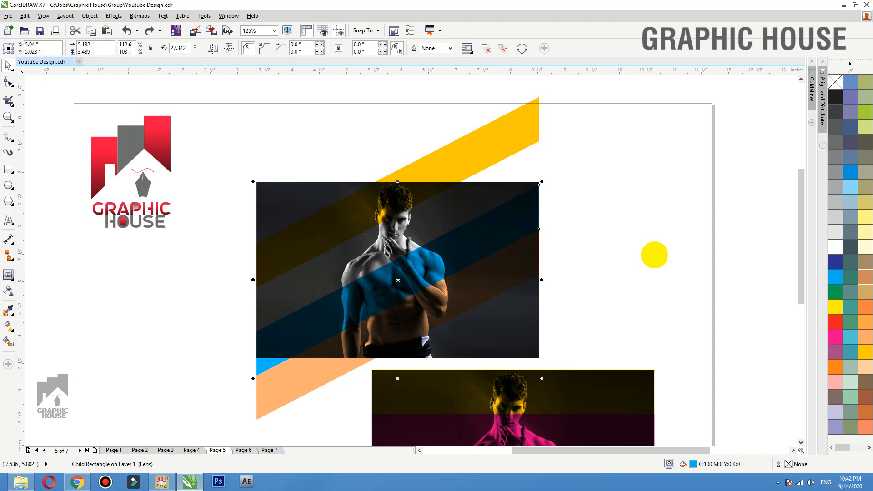
left_click(865, 232)
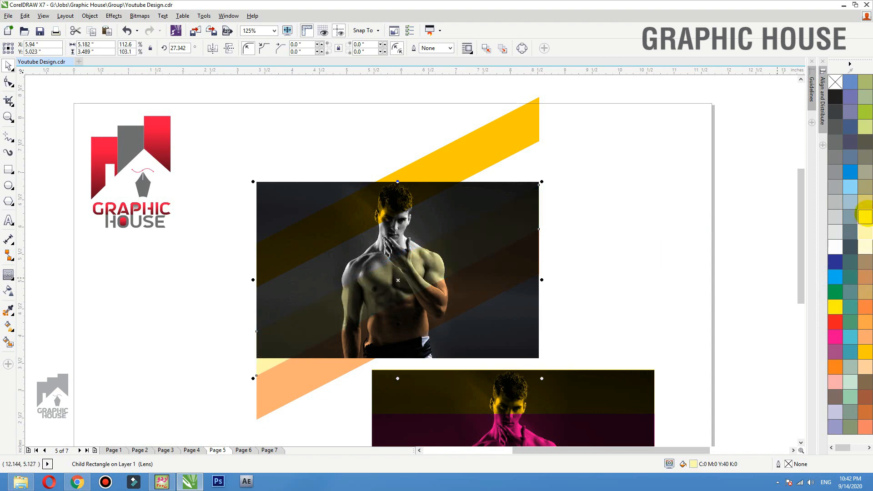
left_click(684, 210)
left_click(388, 272)
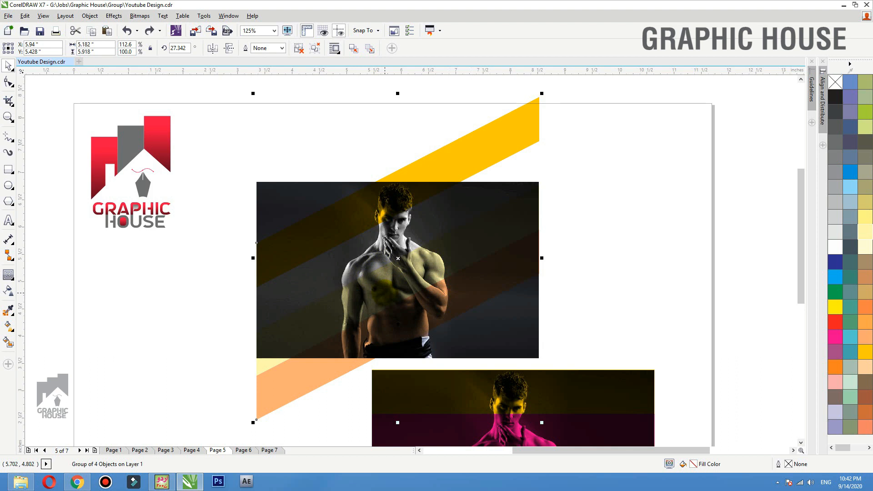
- Try the Color, Saturation, Lightness and Soft Light transparency merge modes on the stripes
left_click(8, 293)
left_click(119, 48)
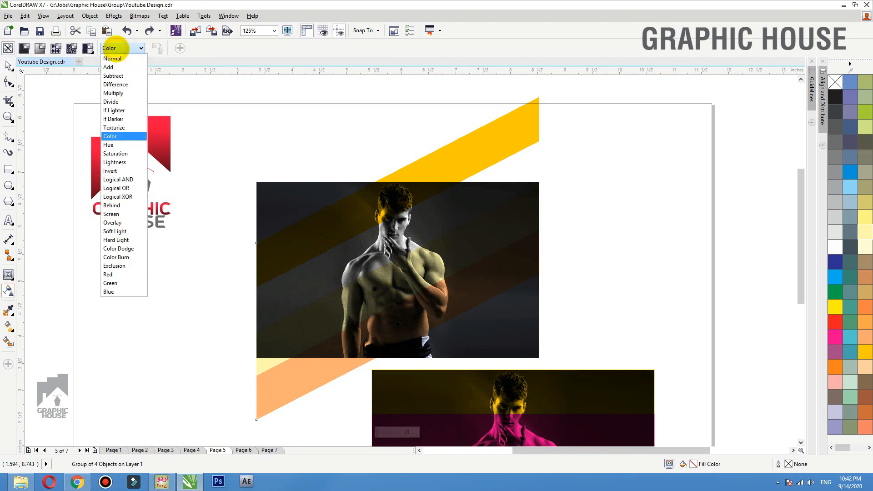
left_click(111, 144)
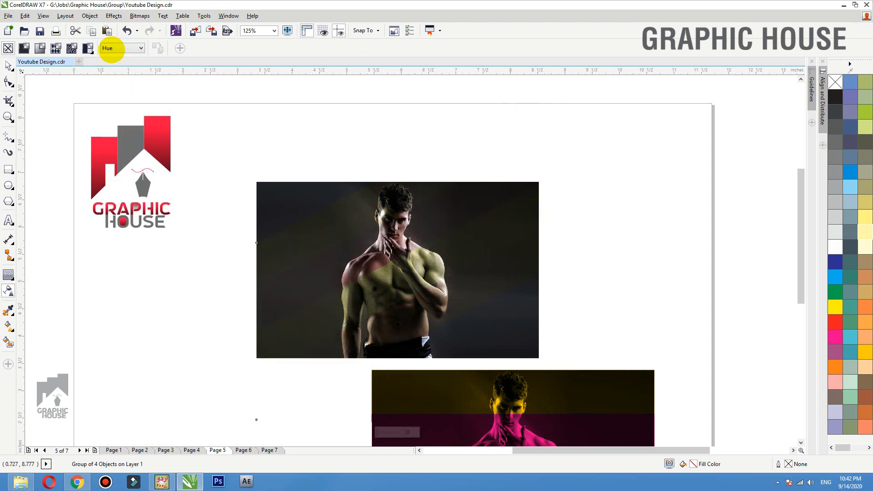
left_click(119, 48)
left_click(115, 155)
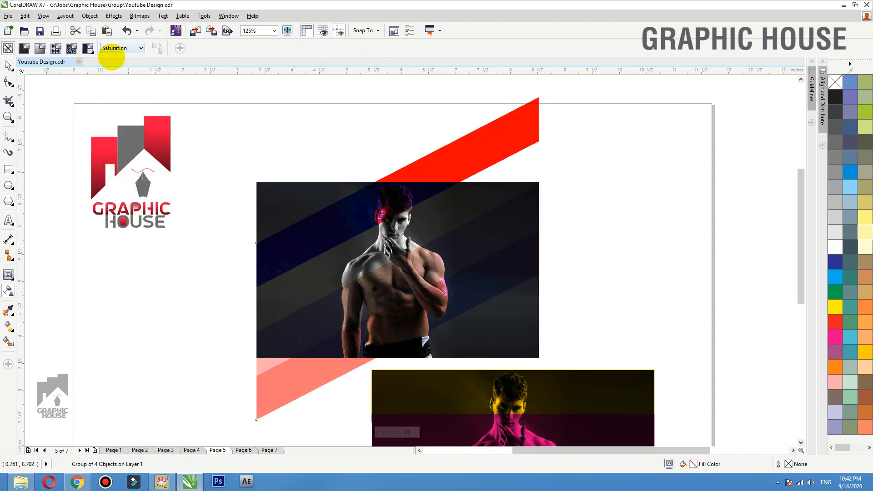
left_click(119, 48)
left_click(115, 162)
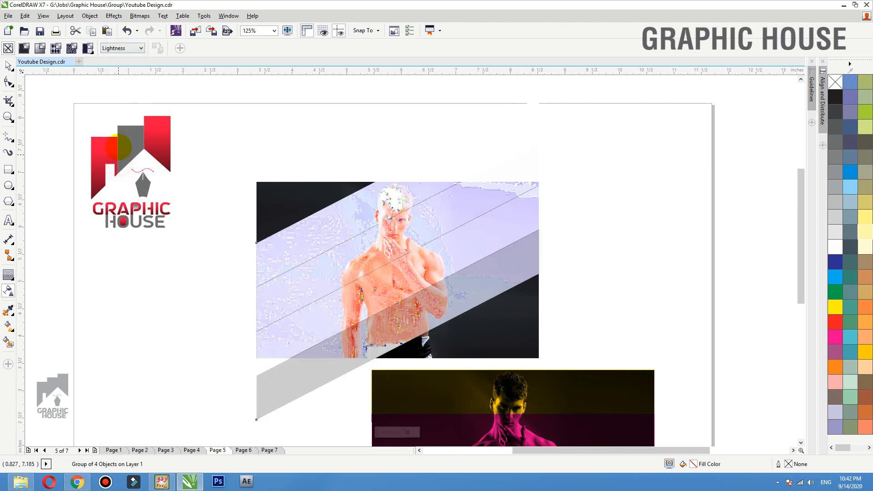
left_click(119, 48)
left_click(114, 231)
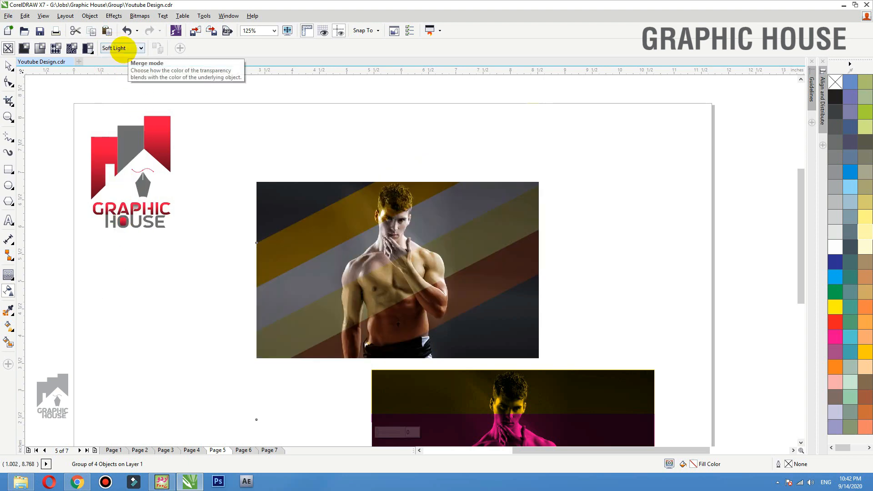
- Try Hard Light, Color Burn, Add and Multiply, then settle on Color and deselect
left_click(120, 48)
left_click(118, 239)
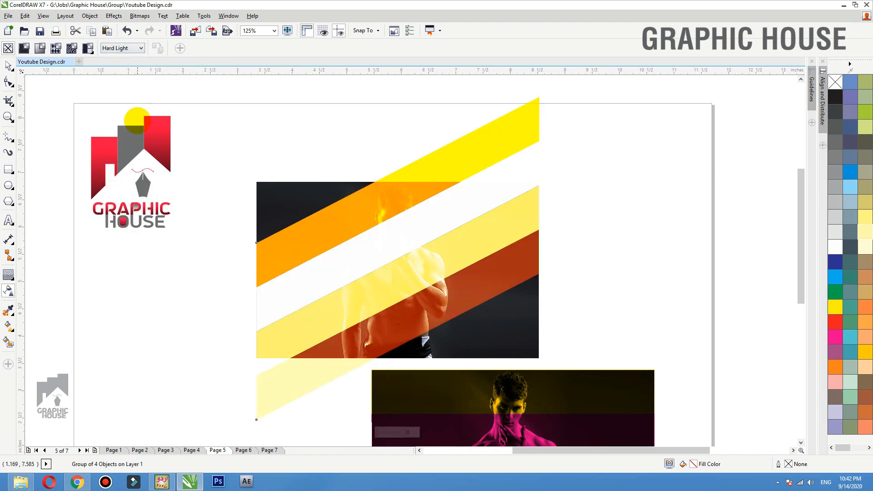
left_click(119, 47)
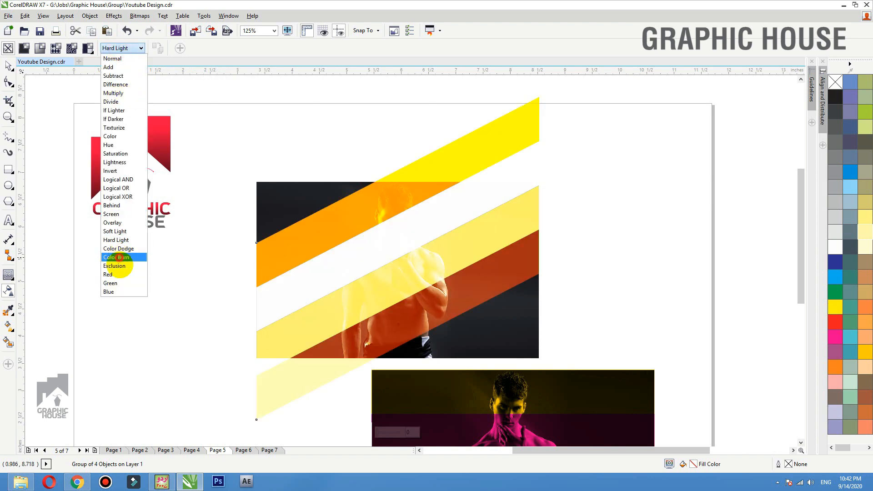
left_click(116, 257)
left_click(125, 49)
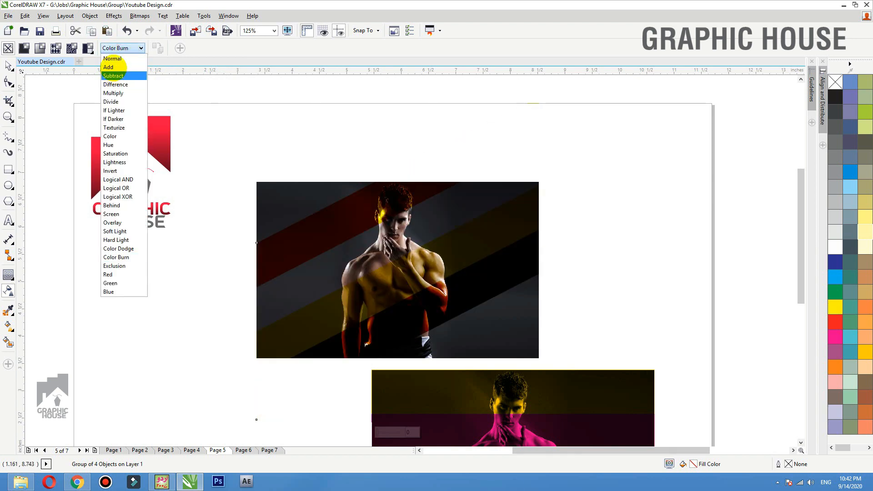
left_click(114, 67)
left_click(122, 48)
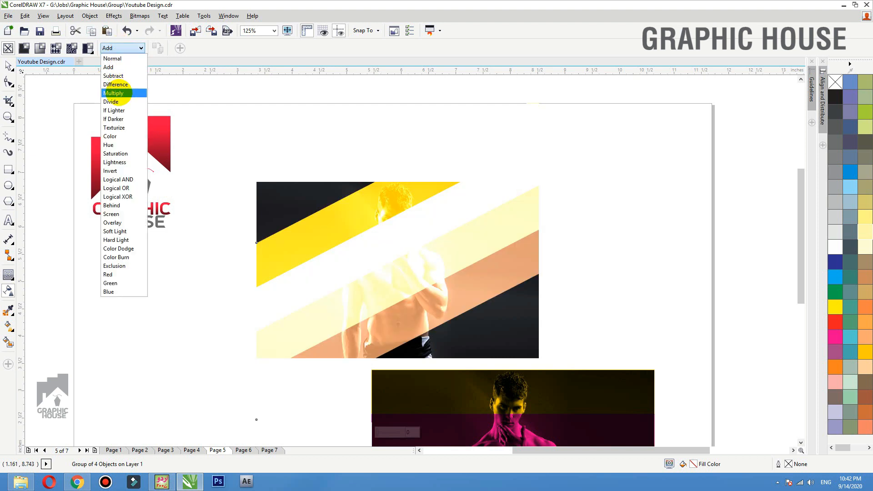
left_click(119, 90)
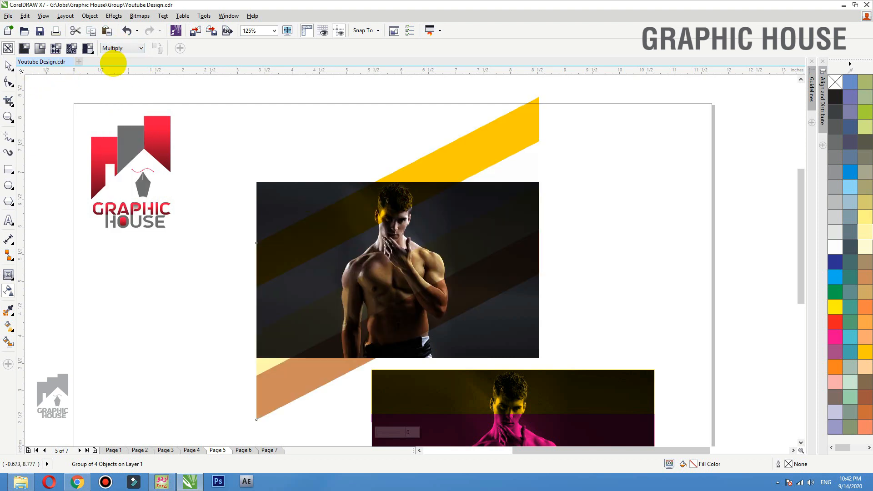
left_click(122, 48)
left_click(115, 137)
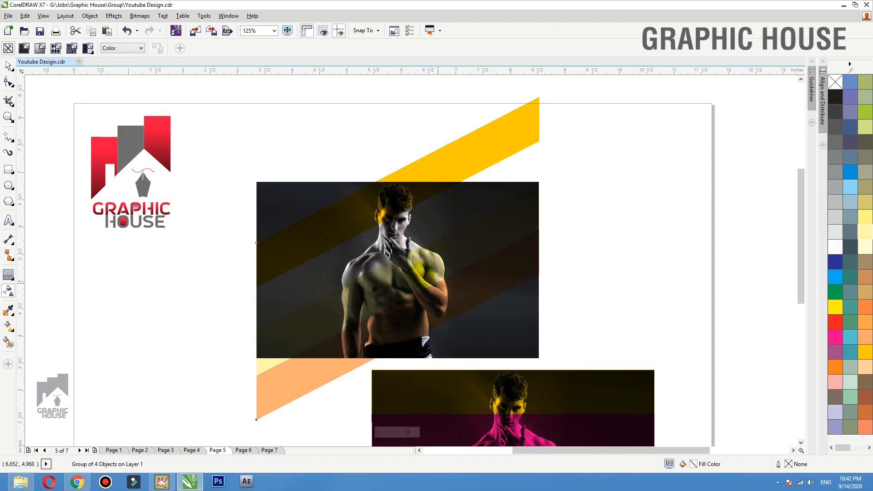
left_click(8, 67)
left_click(343, 102)
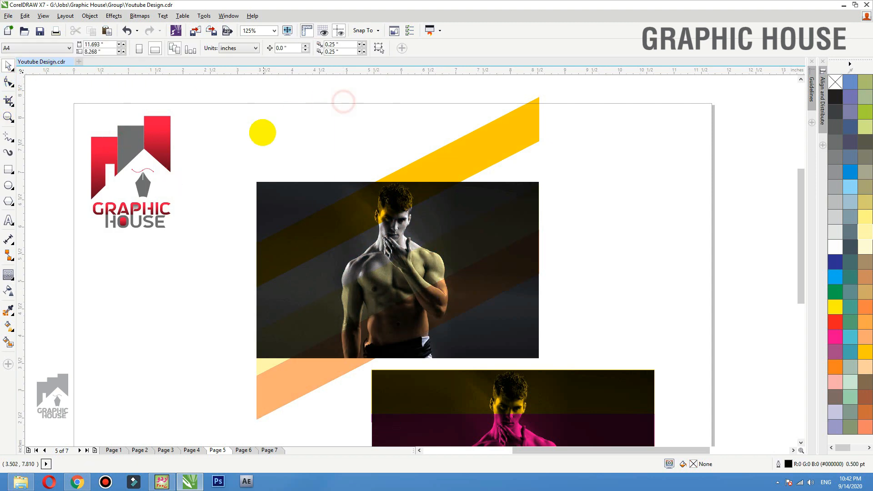
- Show Page 6, the portrait layout with SOMOS FEITOS DE DESIGN and ALL YOU NEED IS LOVE
scroll(261, 133, "down", 1)
scroll(304, 188, "up", 2)
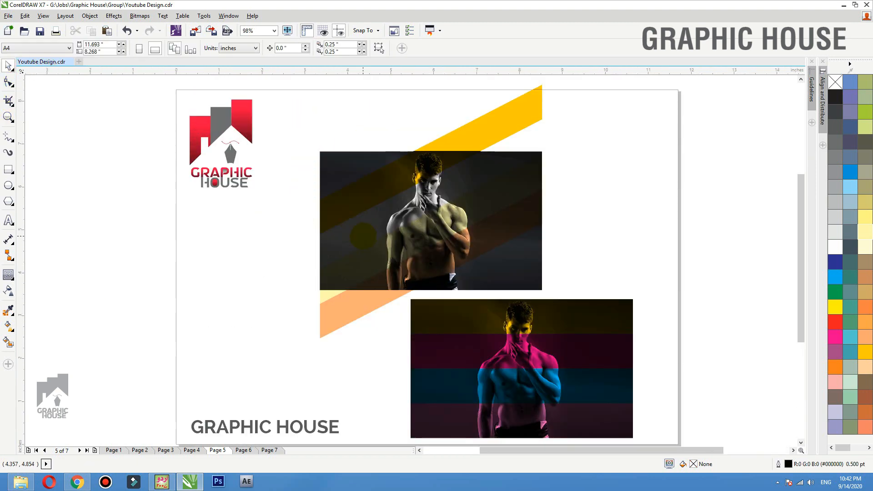
left_click(243, 450)
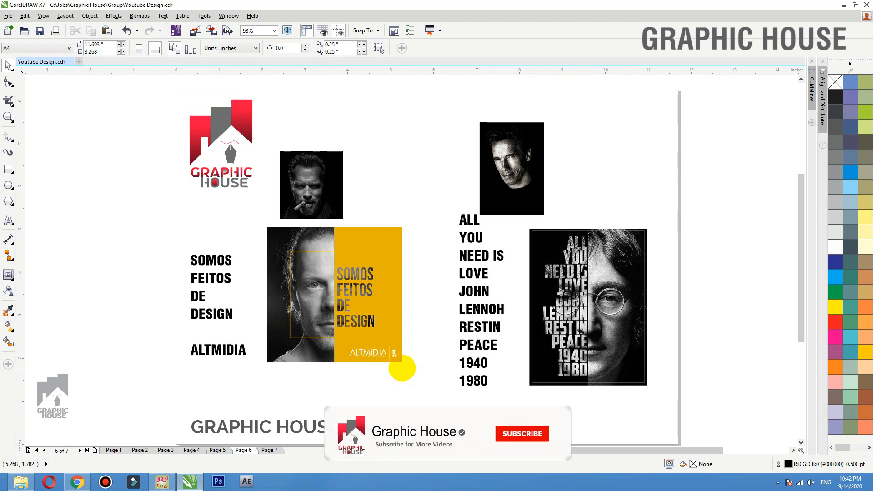
- Nudge the ALL YOU NEED IS LOVE text down-left and set it to right alignment
left_click(487, 309)
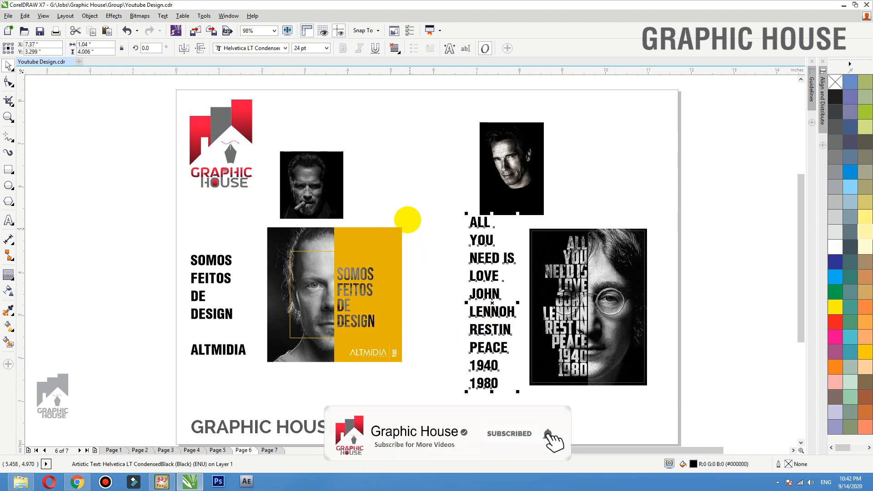
left_click_drag(412, 221, 688, 392)
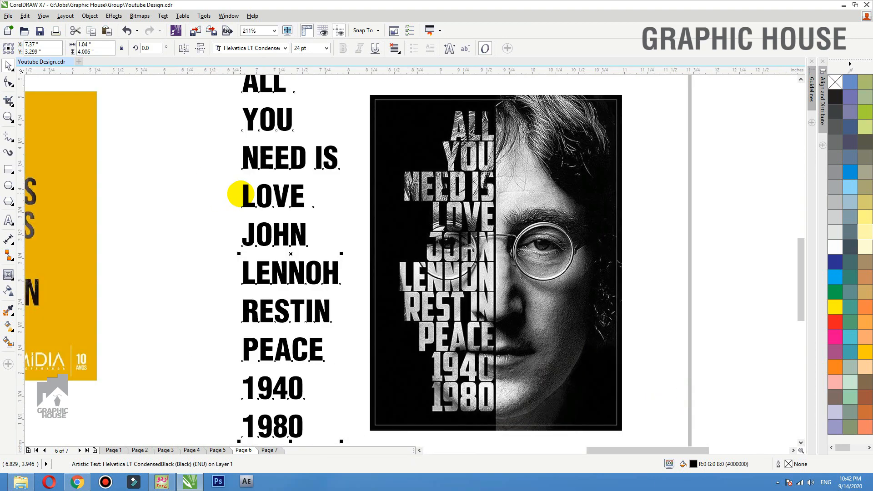
left_click_drag(253, 155, 251, 178)
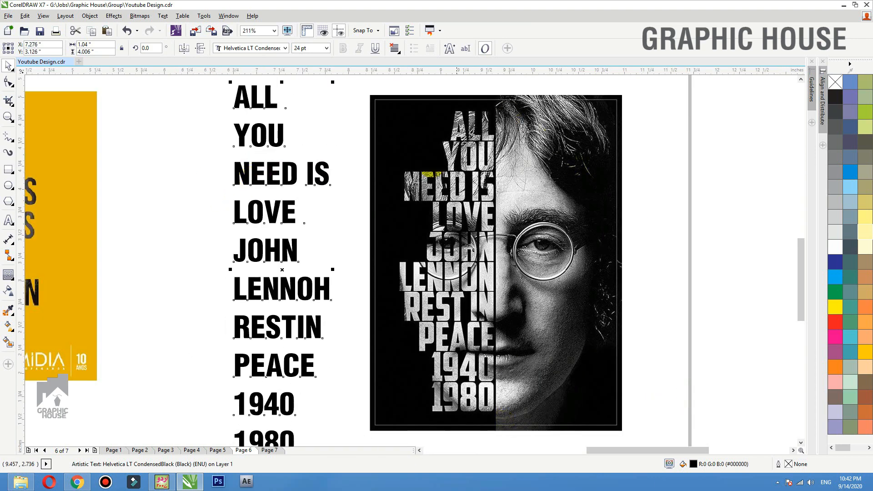
left_click(393, 48)
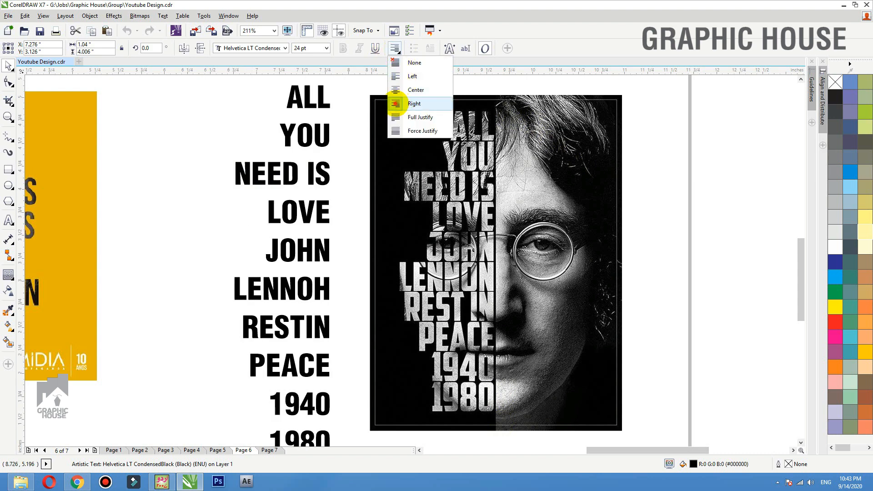
left_click(395, 104)
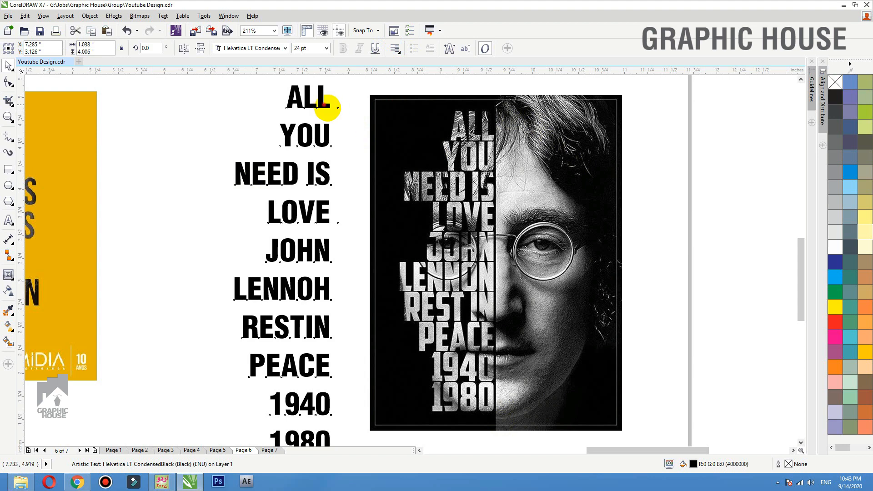
- Drag the text's line-spacing handle up with the Shape tool to tighten the lines
left_click_drag(331, 106, 342, 114)
scroll(426, 122, "down", 1)
key("F2")
left_click_drag(522, 97, 229, 301)
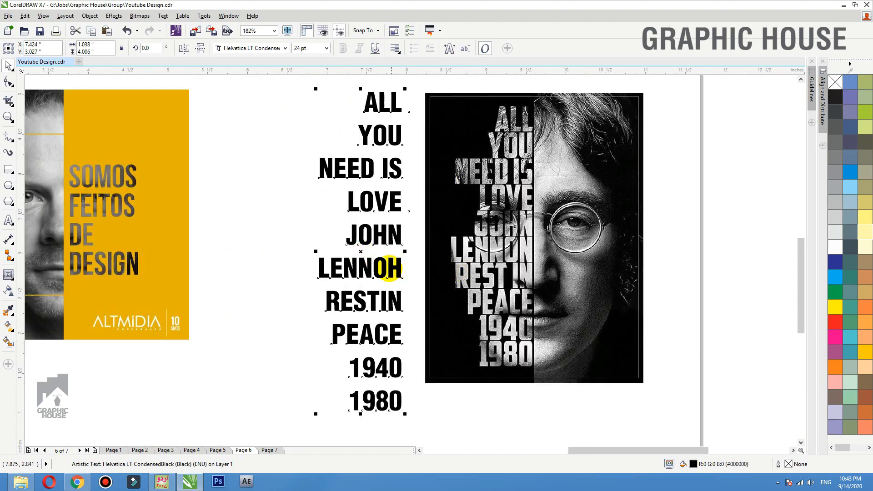
key("F10")
left_click_drag(316, 413, 316, 318)
key("space")
scroll(339, 355, "down", 2)
left_click(577, 251)
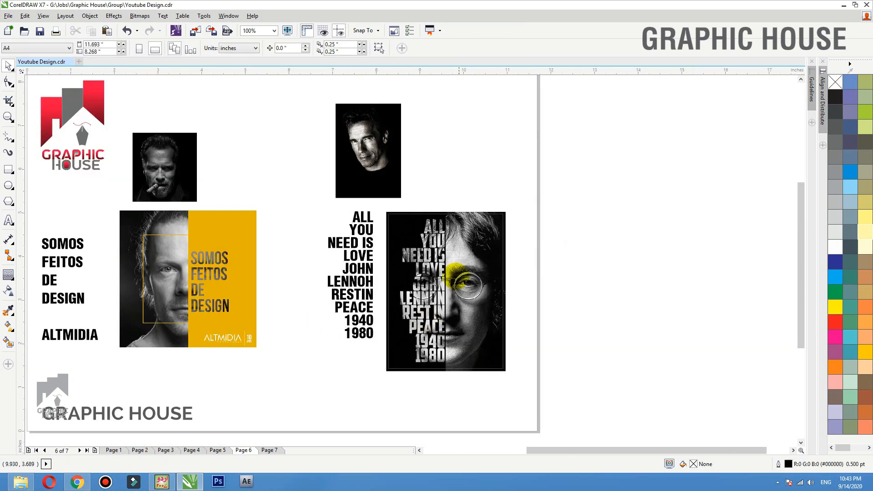
- Move the Lennon poster aside and enlarge the portrait next to the text block
left_click_drag(454, 280, 619, 271)
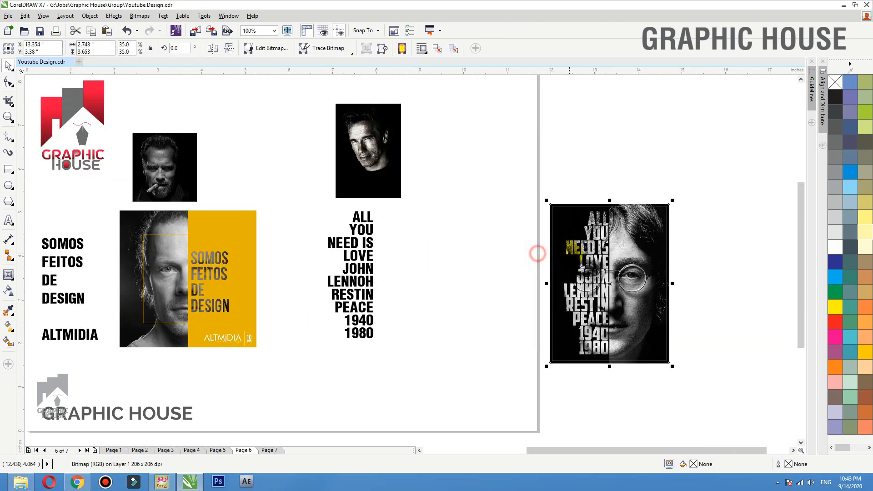
left_click_drag(482, 123, 483, 117)
left_click_drag(351, 299, 314, 295)
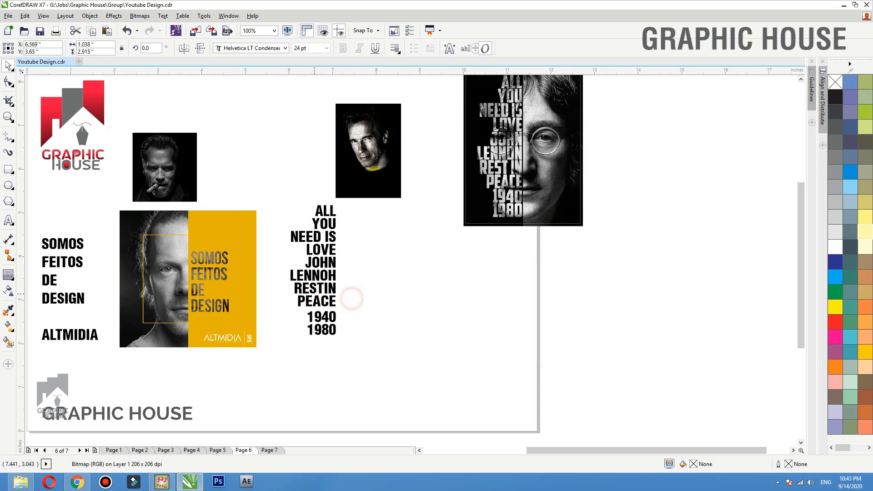
left_click_drag(385, 169, 397, 291)
left_click_drag(541, 381, 234, 169)
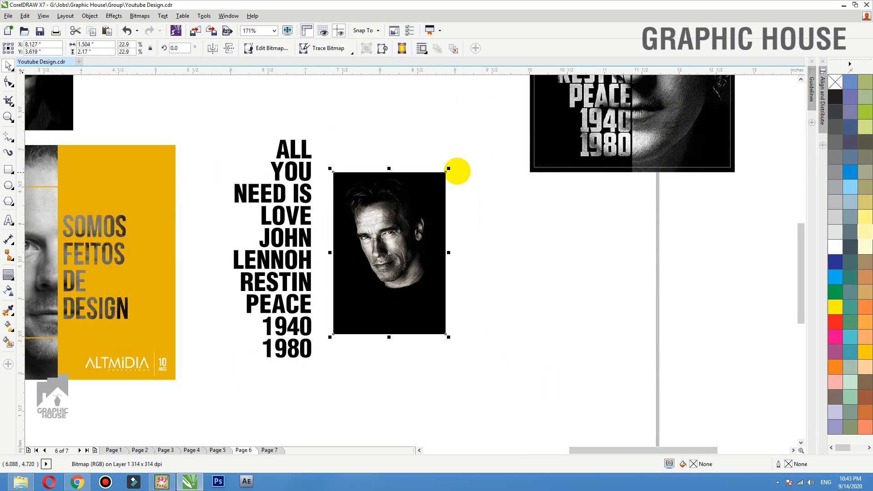
left_click_drag(449, 169, 507, 76)
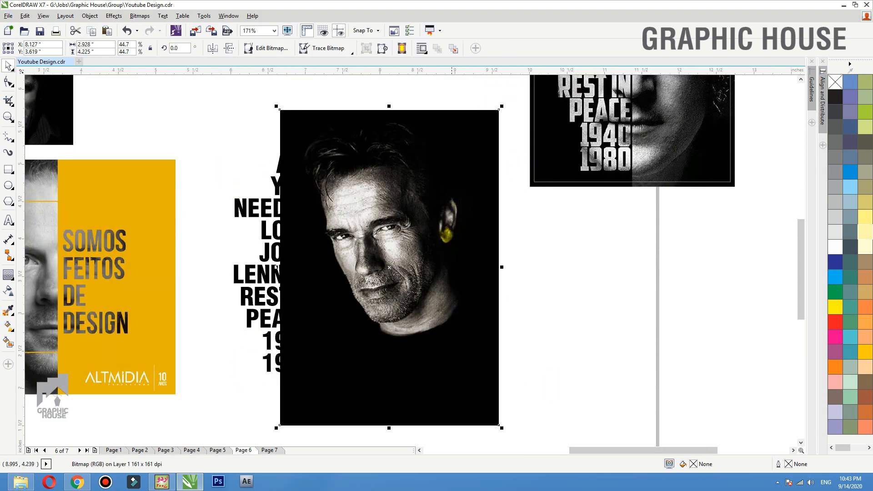
left_click_drag(446, 233, 459, 233)
- Slide the text onto the portrait, fill it white and bring it to front
left_click(269, 255)
left_click_drag(270, 256, 329, 256)
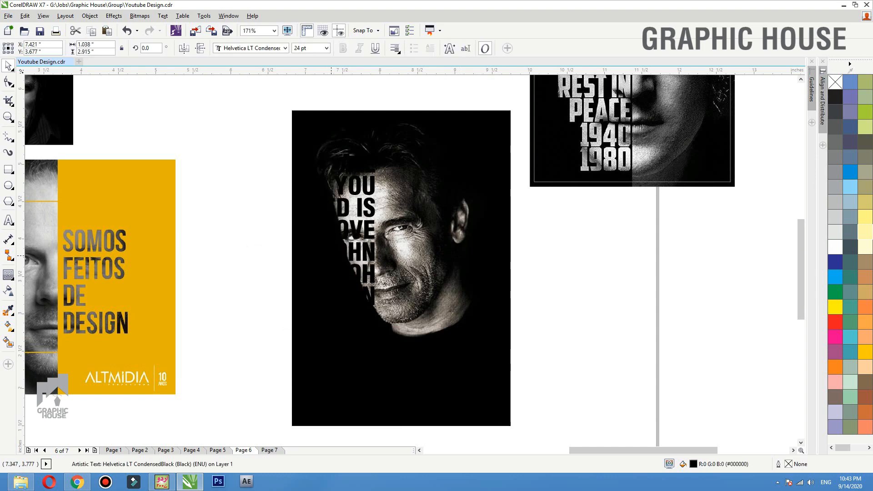
left_click(834, 246)
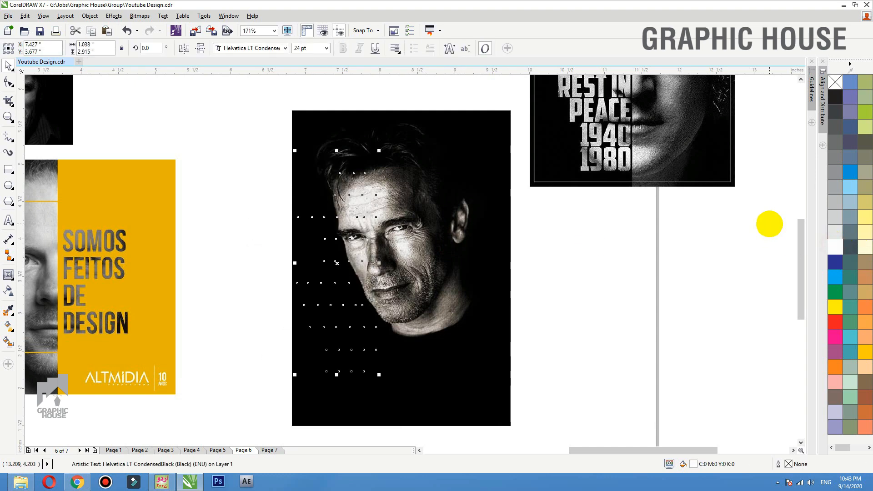
key("shift+Page_Up")
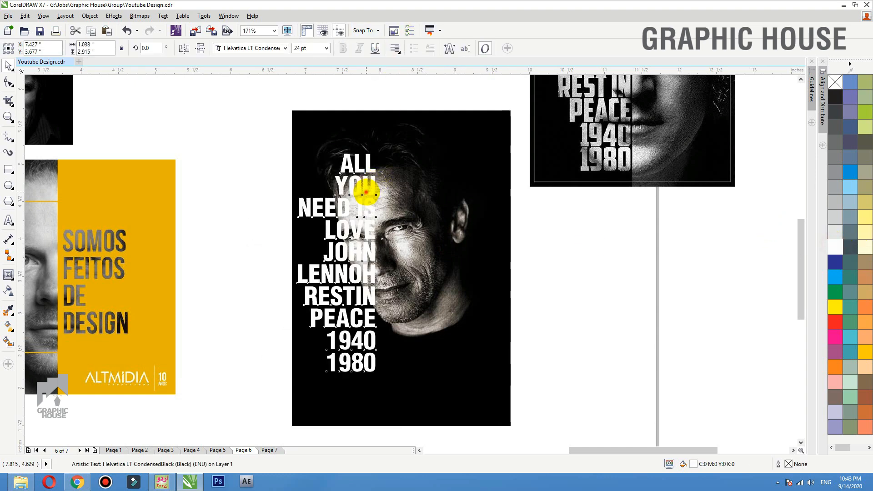
left_click_drag(366, 191, 375, 191)
- Enlarge the portrait slightly more and place the Lennon poster beside it, selecting both
left_click(485, 206)
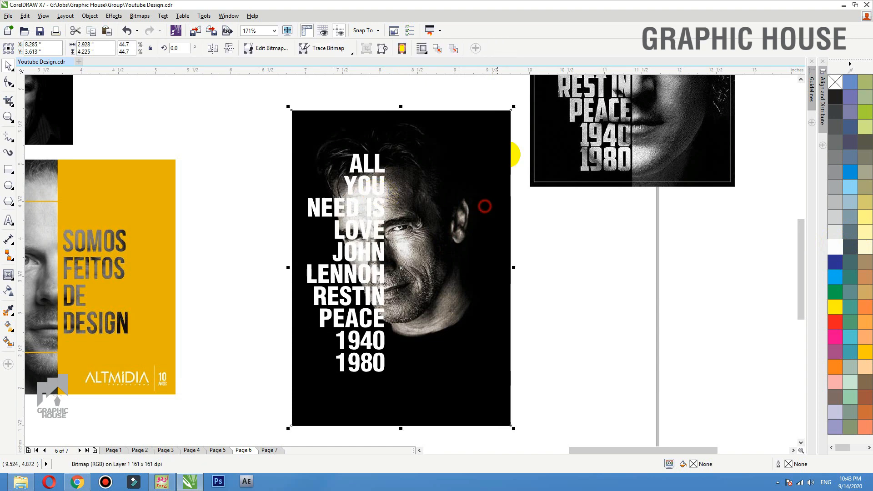
left_click_drag(512, 110, 525, 89)
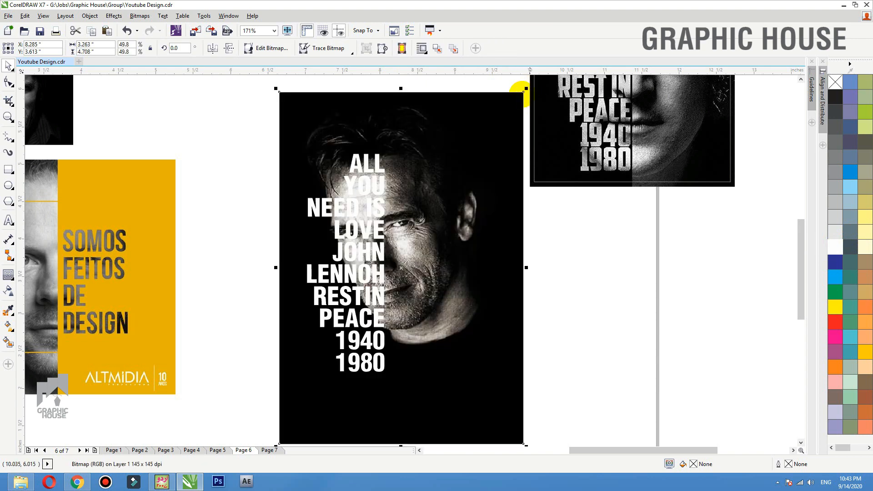
left_click_drag(497, 181, 497, 188)
scroll(582, 294, "down", 2)
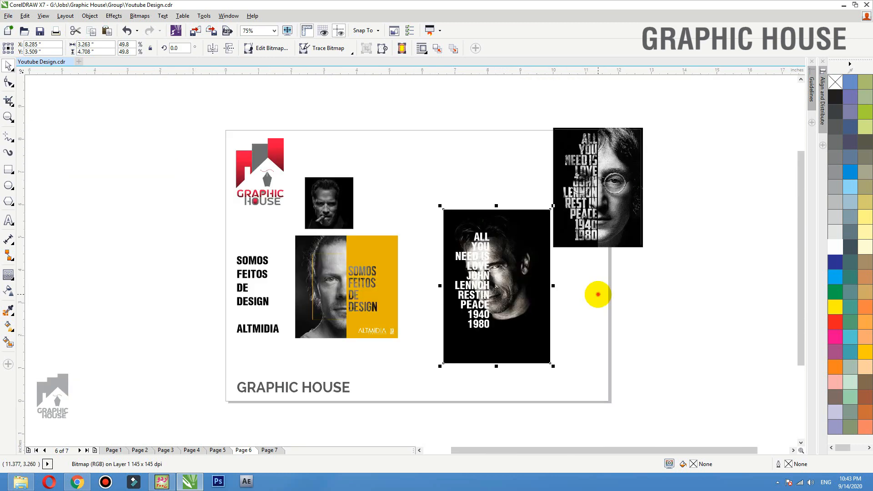
left_click(598, 295)
left_click_drag(601, 193, 601, 298)
left_click_drag(596, 294, 602, 294)
left_click(541, 244, "shift")
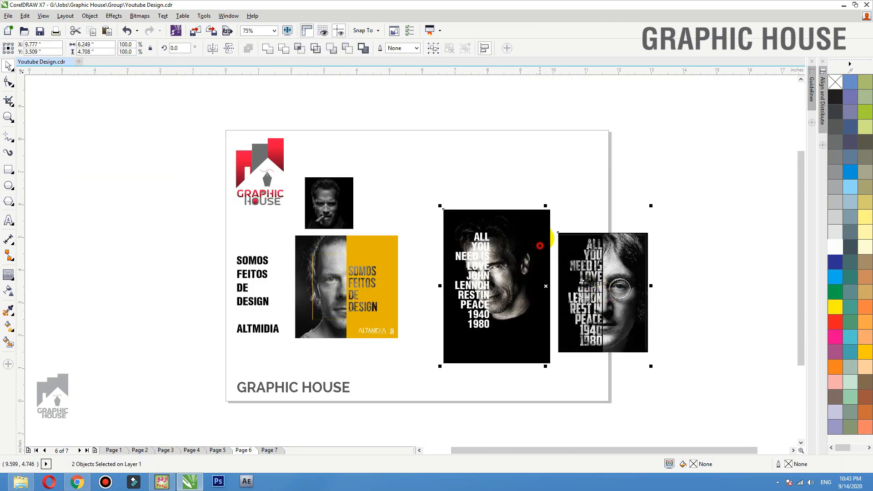
- Centre the Lennon poster vertically on the portrait and lower the lyric text slightly
key("e")
left_click(594, 185)
left_click_drag(690, 197, 405, 349)
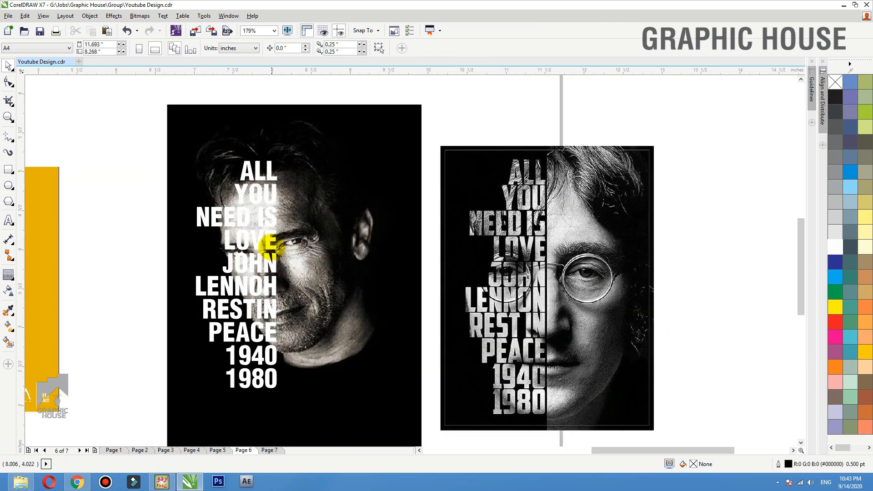
left_click_drag(270, 246, 260, 246)
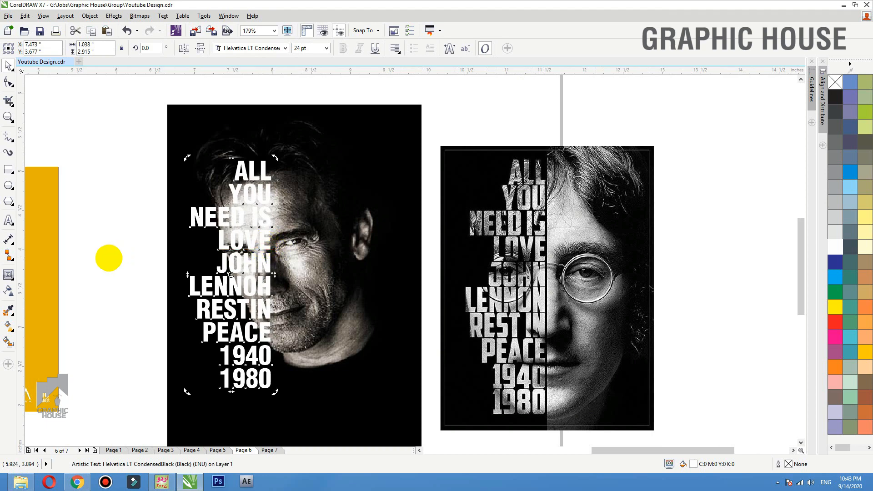
left_click(108, 258)
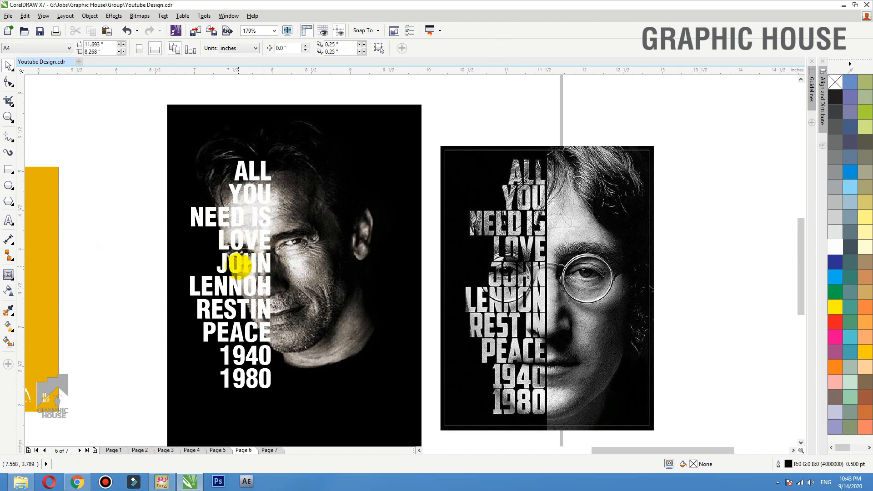
left_click_drag(239, 265, 240, 276)
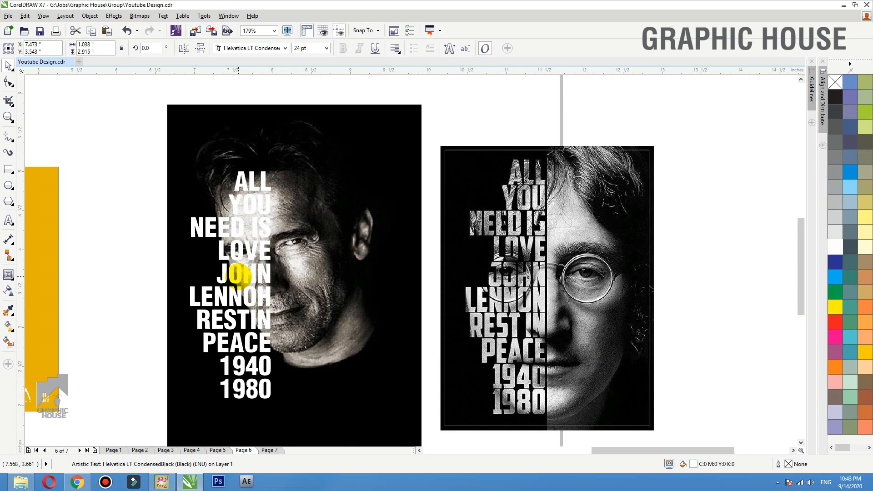
left_click_drag(239, 276, 240, 275)
- Test-move the portrait photo twice, undoing each move
left_click(312, 264)
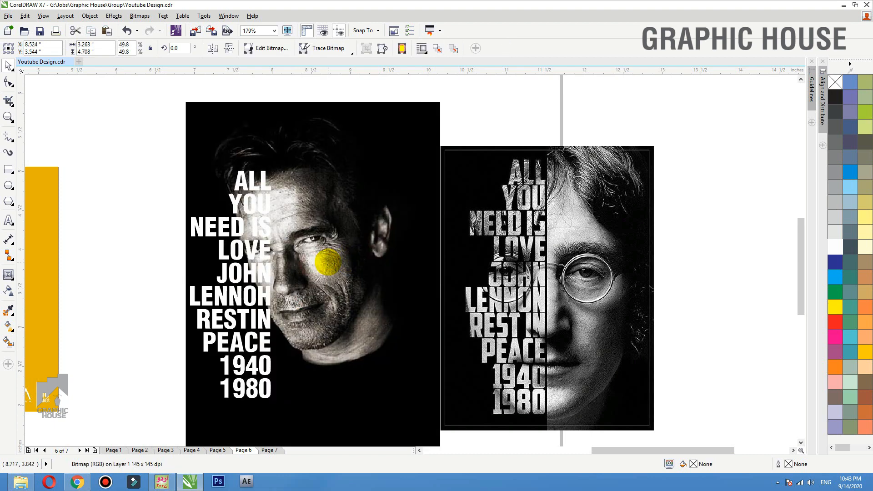
left_click_drag(327, 262, 434, 136)
key("ctrl+z")
key("ctrl+z")
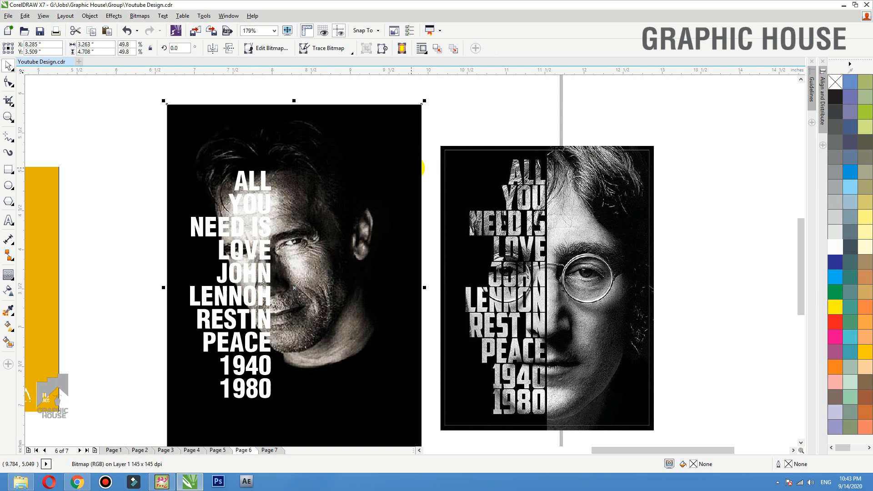
left_click_drag(422, 168, 342, 135)
key("ctrl+z")
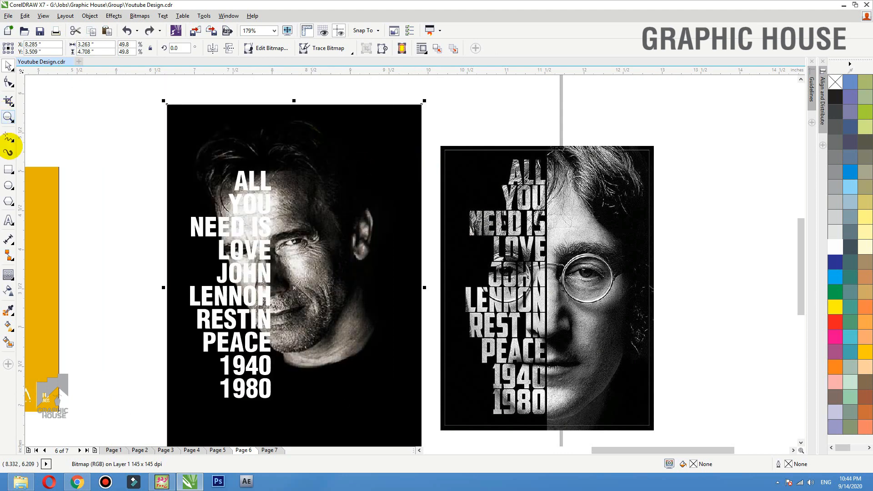
- Place the portrait photo inside the lyric text as a PowerClip
left_click(255, 162)
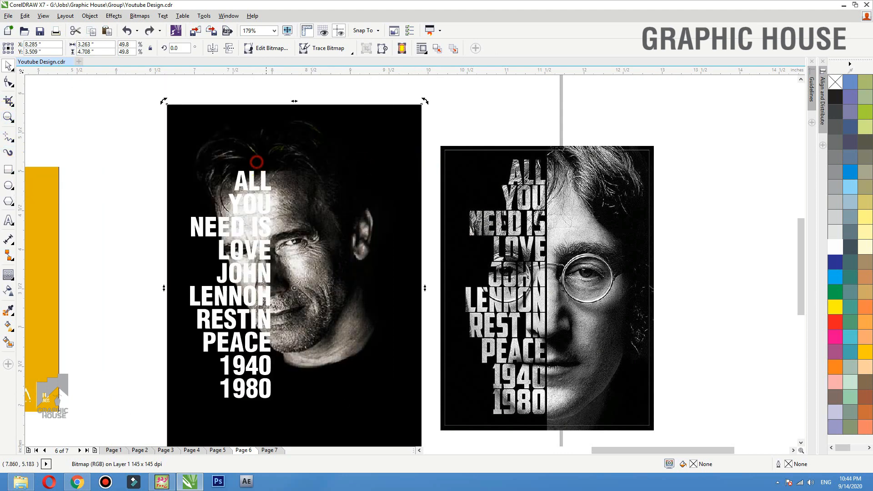
right_click(283, 128)
left_click(295, 132)
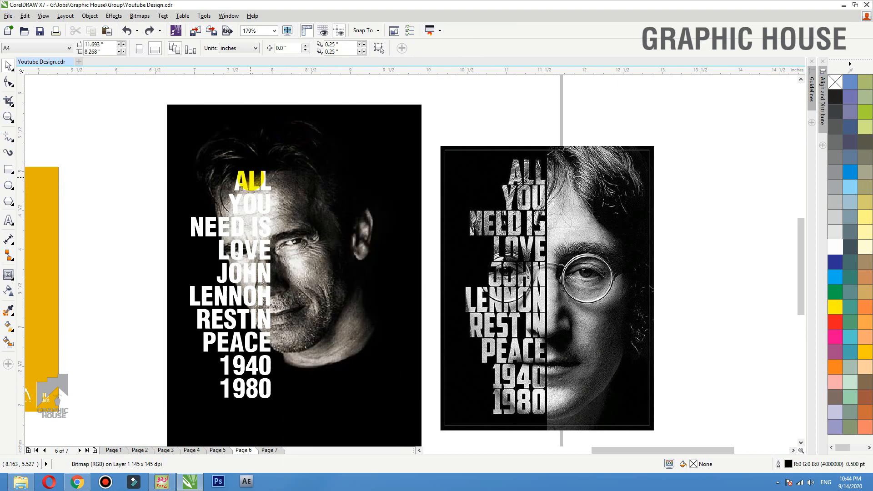
- Check the clipped lettering by moving the text and photo aside, undoing each move
left_click(250, 179)
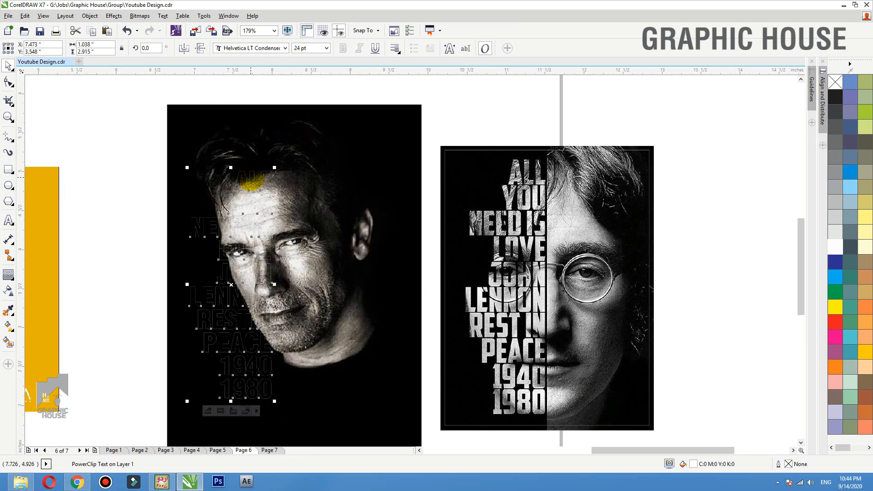
left_click_drag(250, 179, 144, 140)
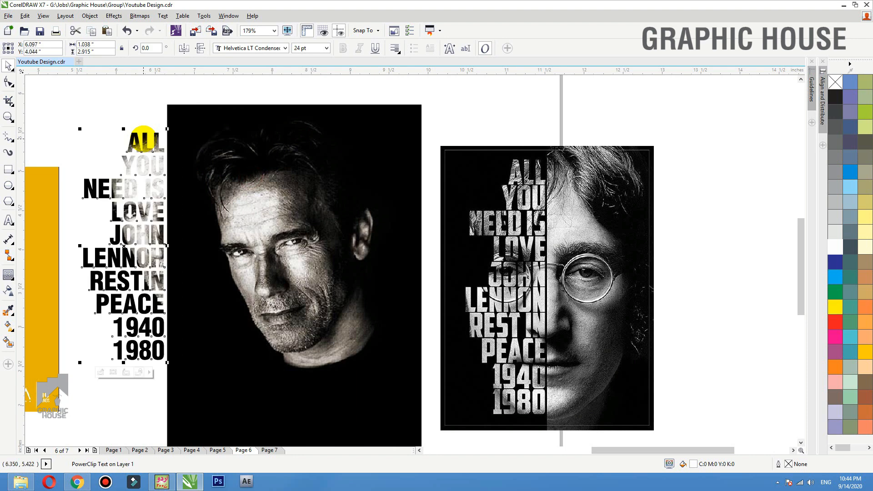
key("ctrl+z")
left_click(303, 152)
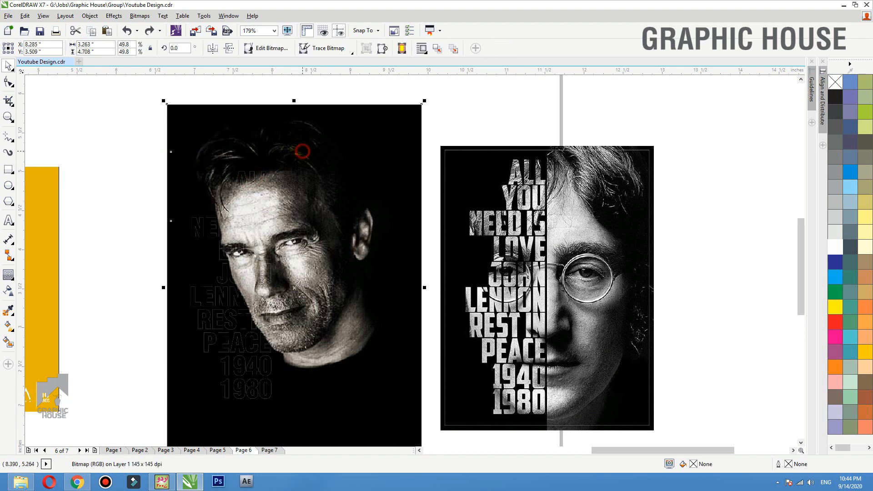
left_click_drag(310, 183, 369, 156)
key("ctrl+z")
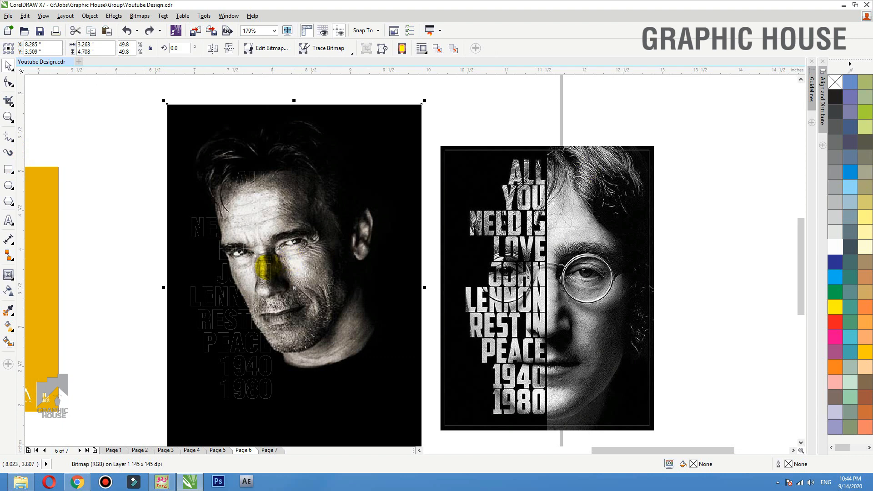
left_click(262, 268)
left_click(9, 169)
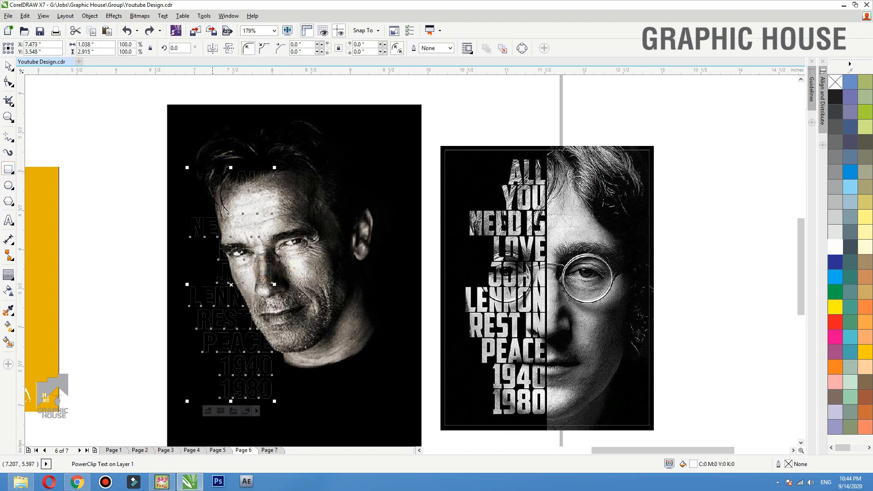
- Draw a tall rectangle over the portrait and give the lyric text a yellow outline
mouse_move(282, 104)
left_mouse_down()
mouse_move(282, 459)
mouse_move(273, 446)
left_mouse_up()
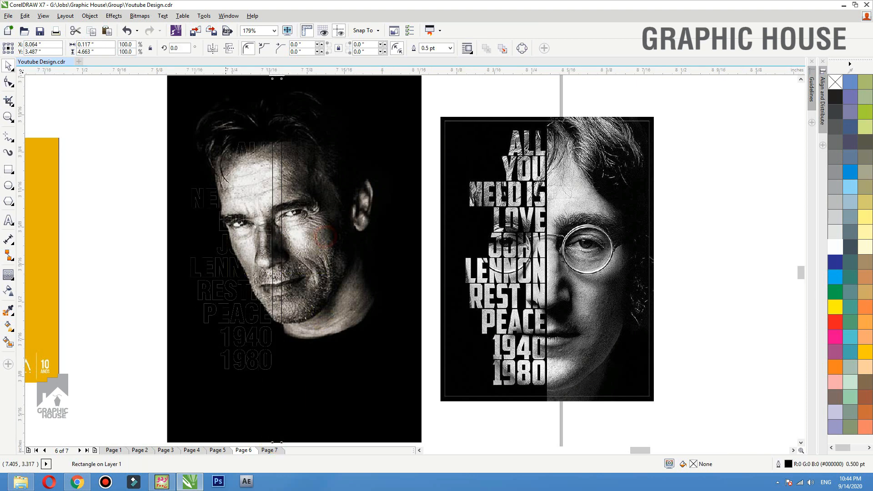
scroll(300, 252, "up", 5)
left_click(342, 246)
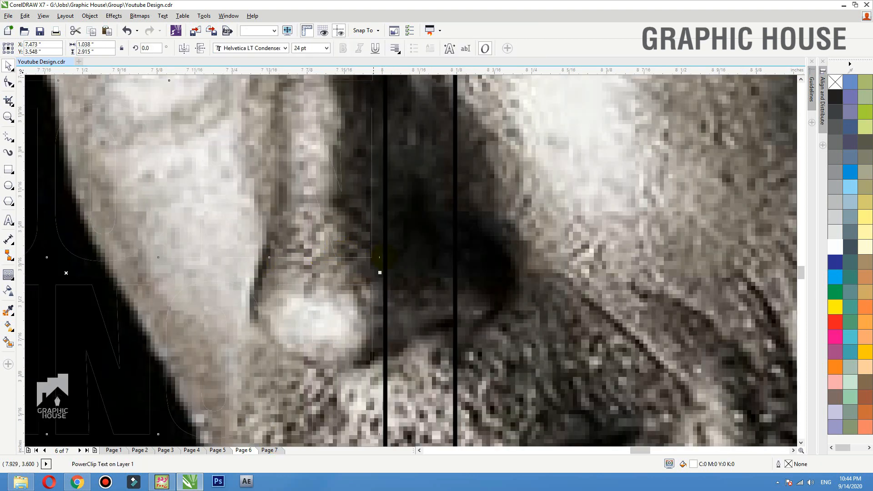
scroll(321, 283, "down", 4)
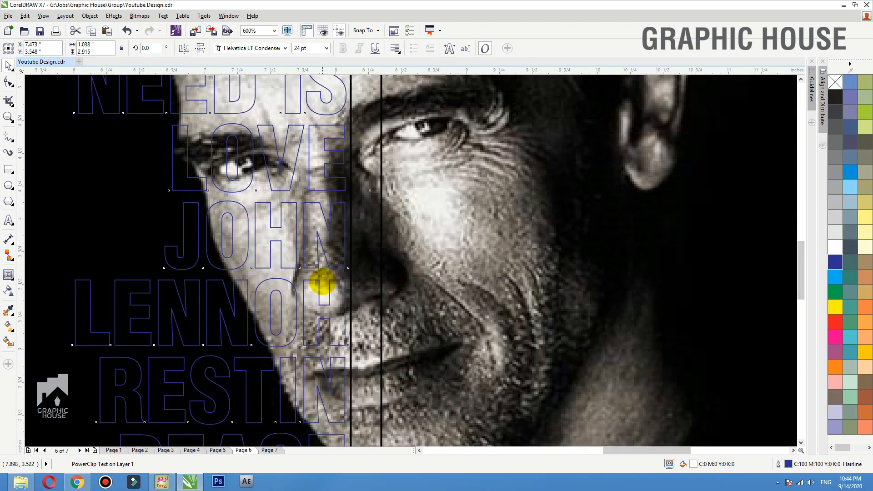
right_click(838, 304)
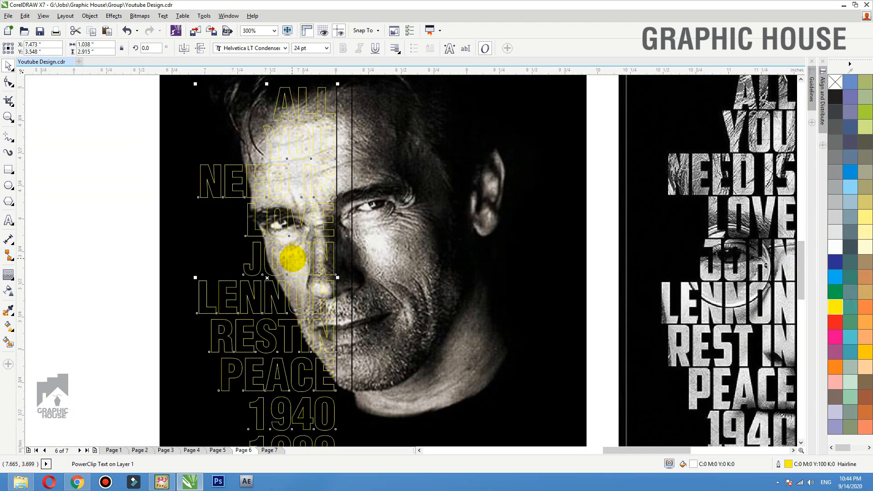
- Make the rectangle a 0.02-inch-wide white strip with no outline, shifted slightly left
left_click(351, 252)
scroll(354, 254, "down", 2)
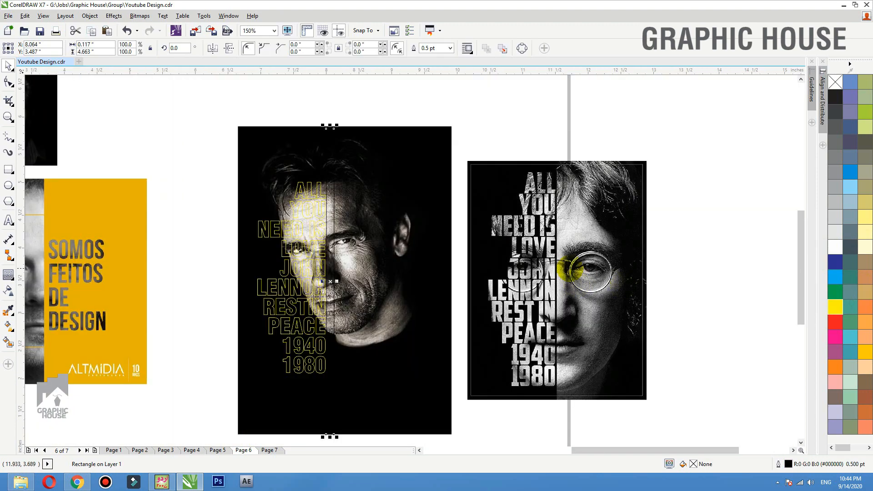
scroll(359, 285, "up", 5)
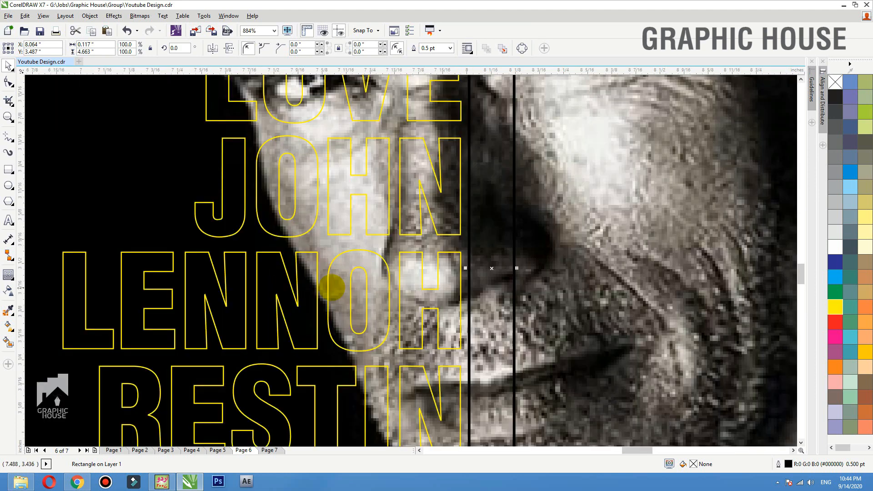
left_click_drag(516, 268, 477, 266)
scroll(519, 237, "up", 4)
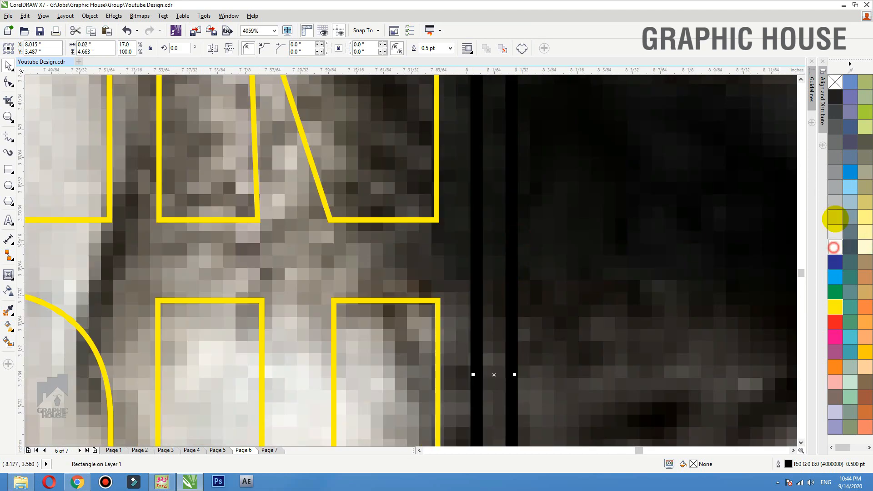
left_click(835, 246)
right_click(835, 82)
left_click_drag(506, 320, 481, 320)
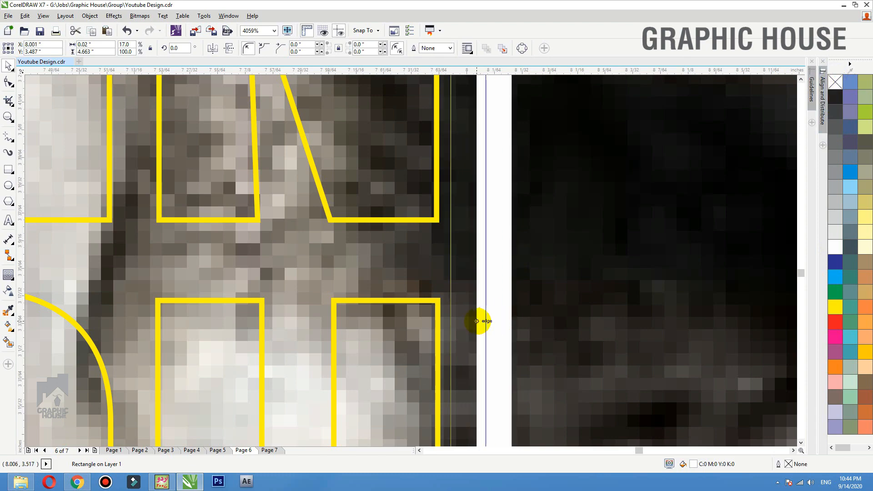
- Stretch the white strip vertically past the photo's top and bottom edges
scroll(454, 352, "down", 4)
scroll(454, 355, "down", 3)
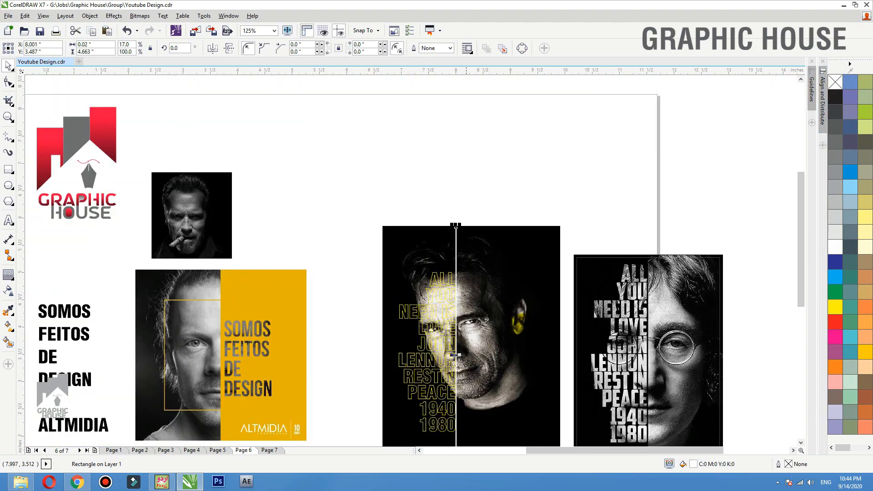
key("F2")
left_click_drag(591, 188, 304, 468)
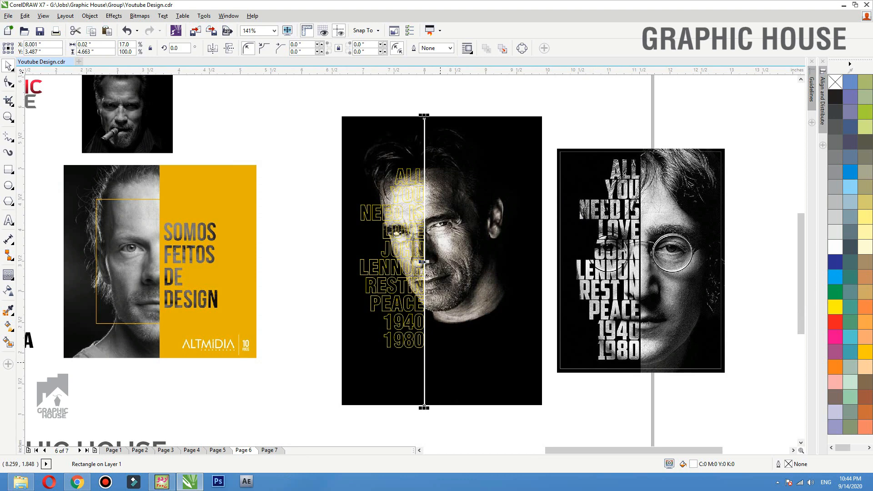
left_click(440, 195)
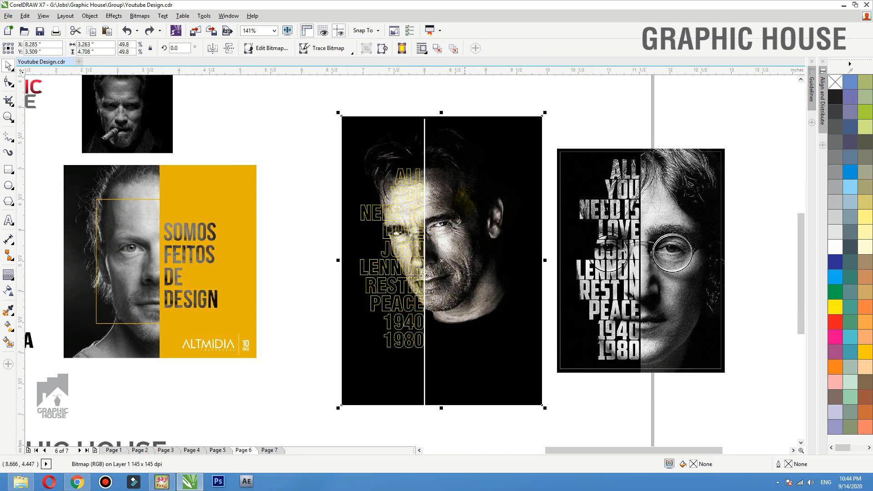
left_click(424, 119)
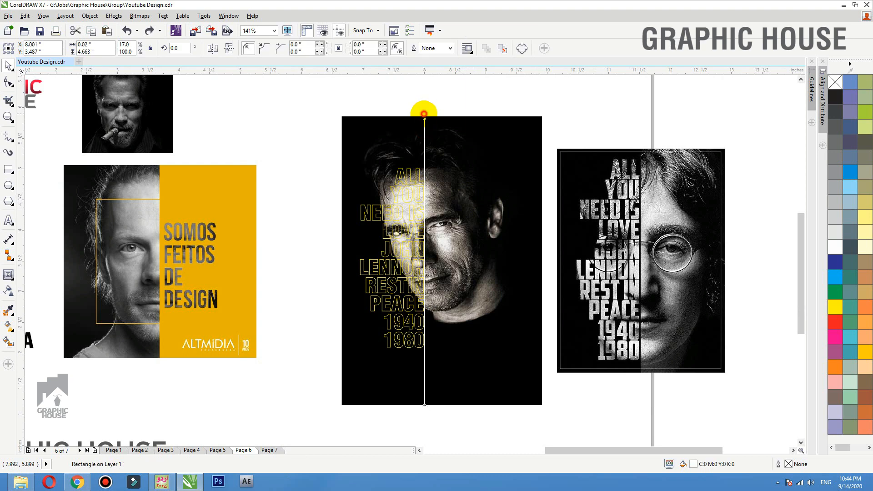
left_click_drag(424, 114, 423, 103)
left_click_drag(423, 408, 424, 414)
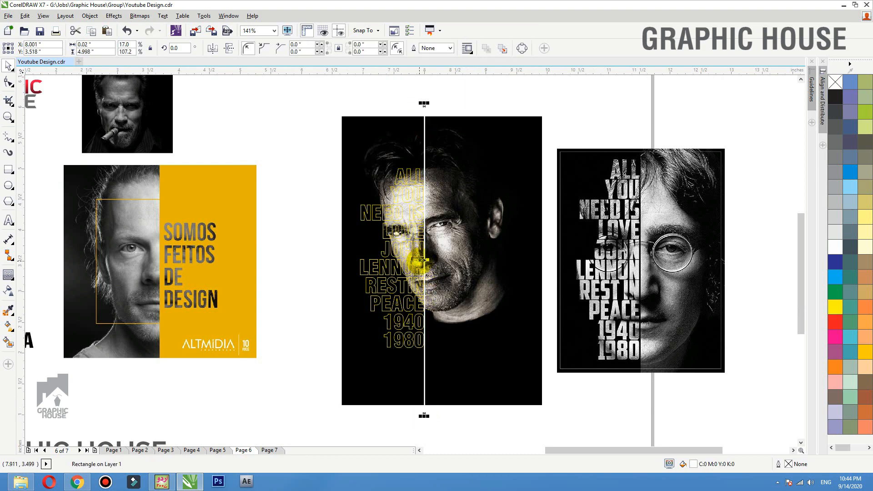
left_click_drag(422, 260, 321, 260)
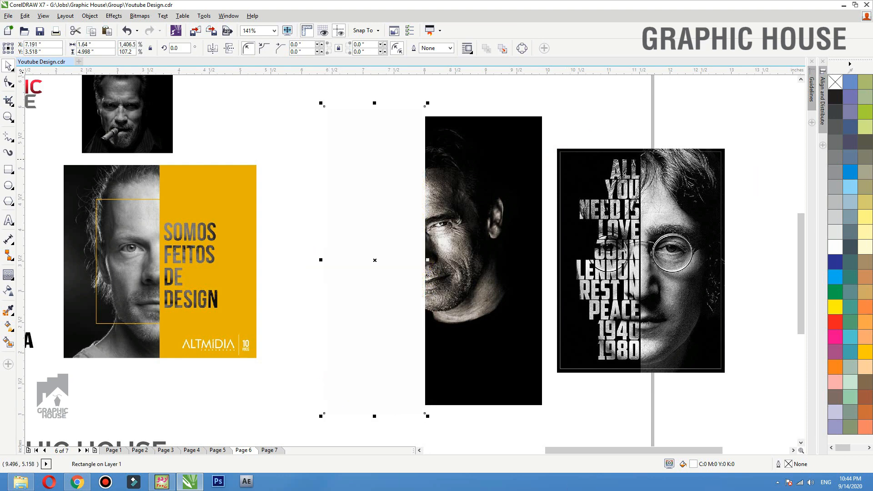
left_click(452, 130)
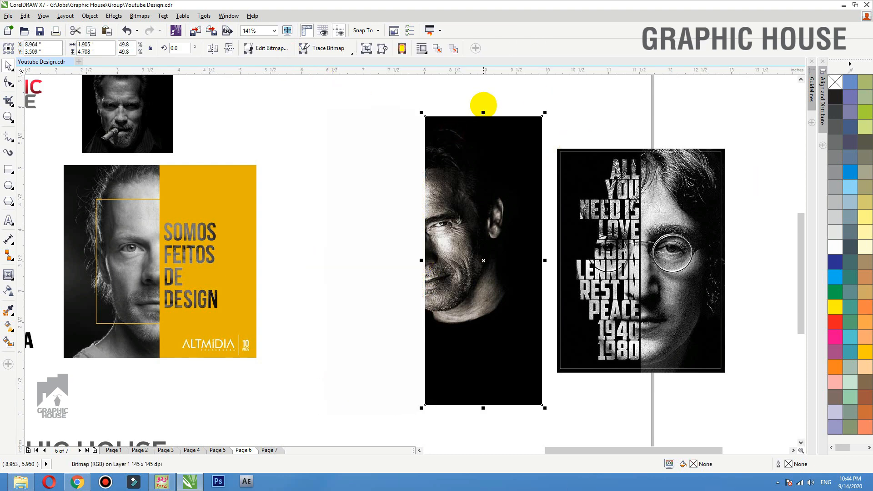
left_click(483, 106)
left_click(405, 110)
left_click_drag(405, 110, 222, 114)
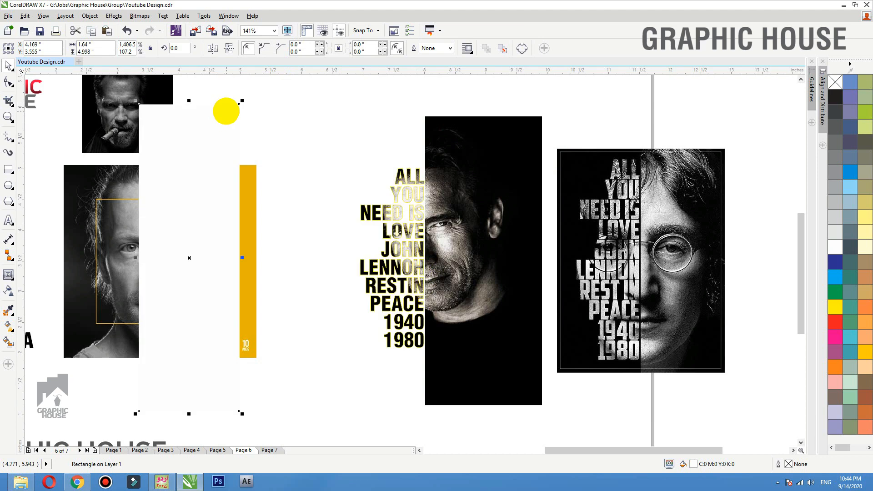
key("ctrl+z")
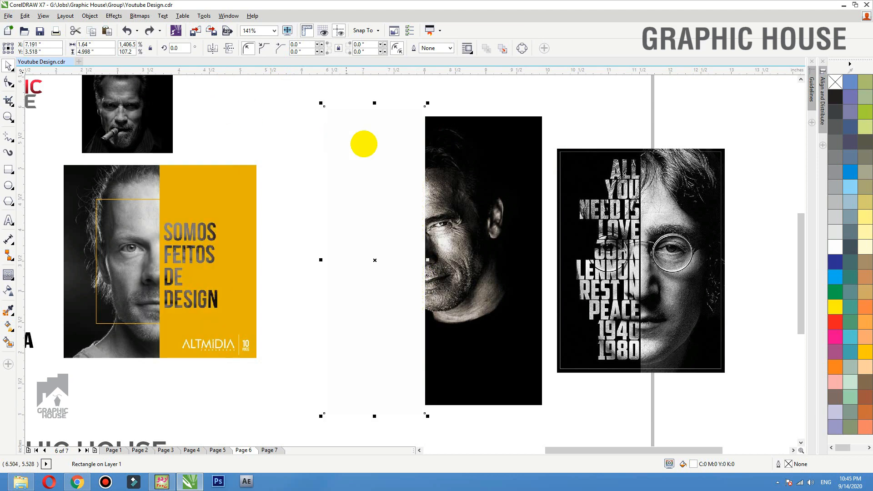
left_click(350, 86)
left_click_drag(385, 139, 362, 132)
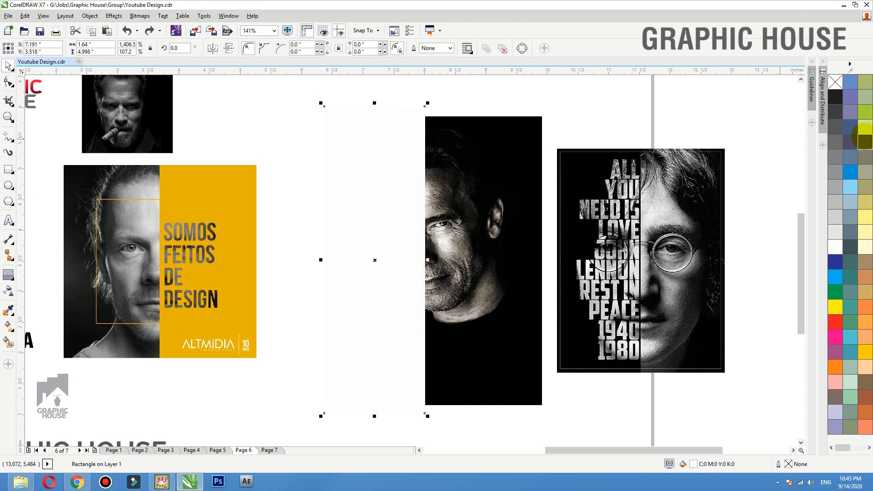
left_click(836, 97)
key("ctrl+Page_Down")
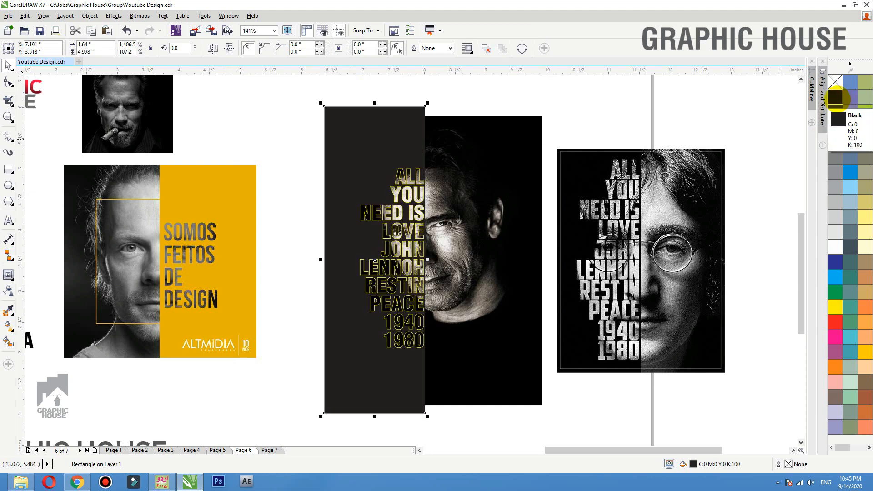
left_click(596, 124)
left_click(426, 113)
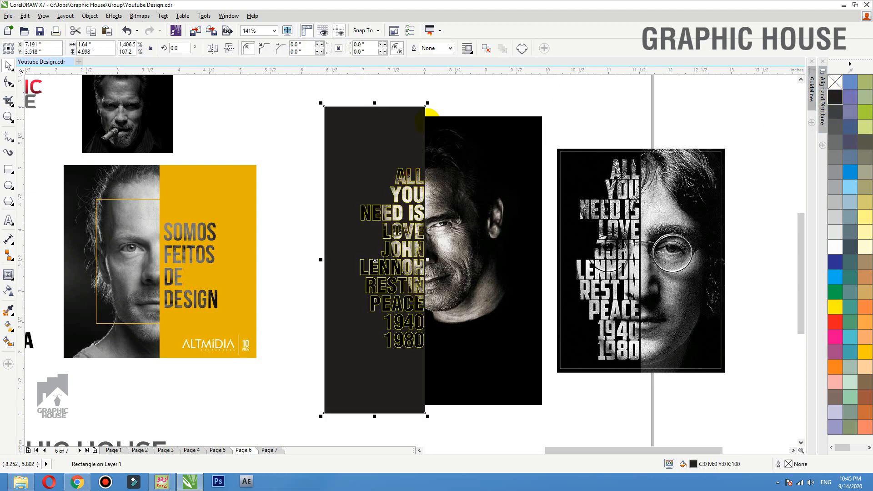
left_click(595, 96)
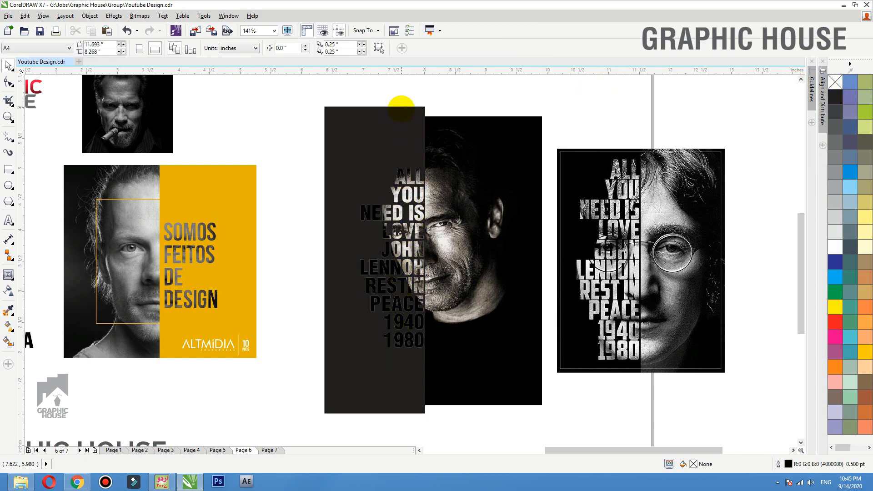
left_click(392, 106)
- Fit the dark strip's top and bottom to the photo edges and move its left edge inward
left_click_drag(374, 103, 425, 116)
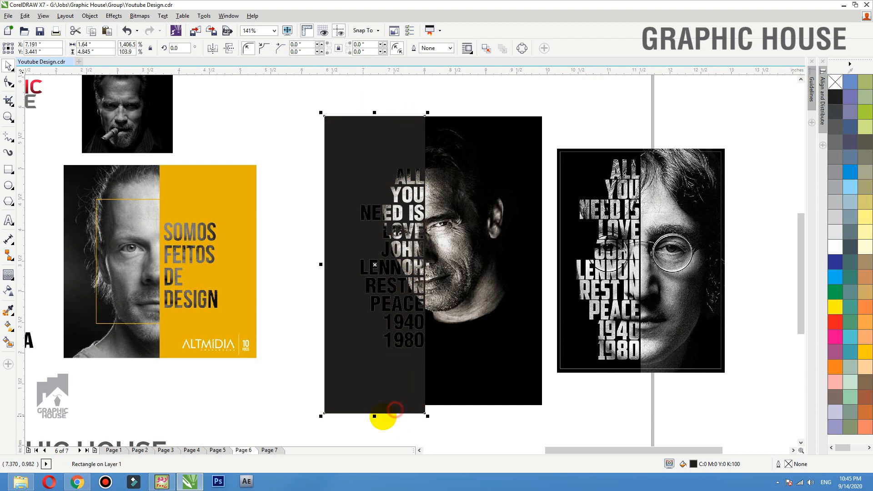
left_click_drag(375, 416, 420, 406)
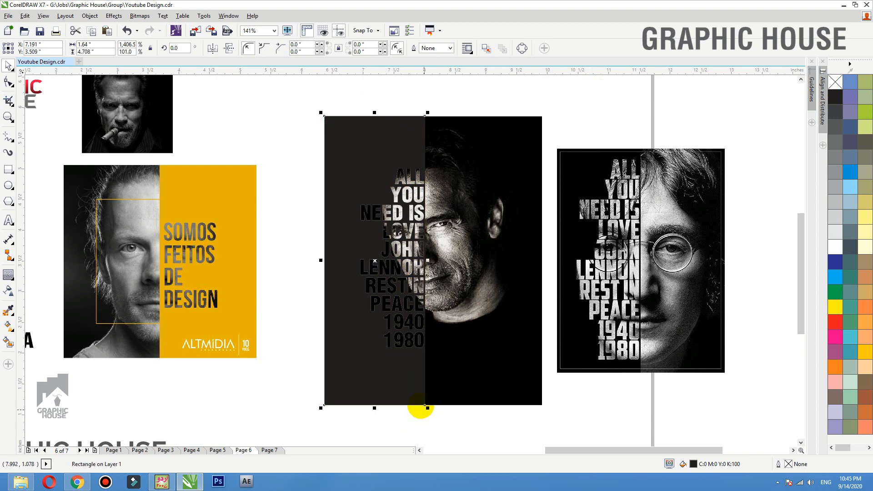
left_click_drag(321, 260, 334, 259)
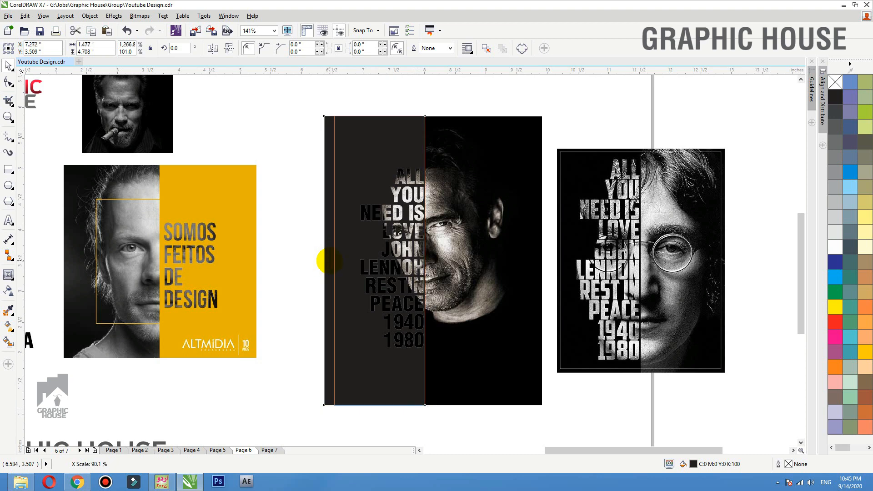
left_click(303, 259)
left_click_drag(305, 131, 588, 384)
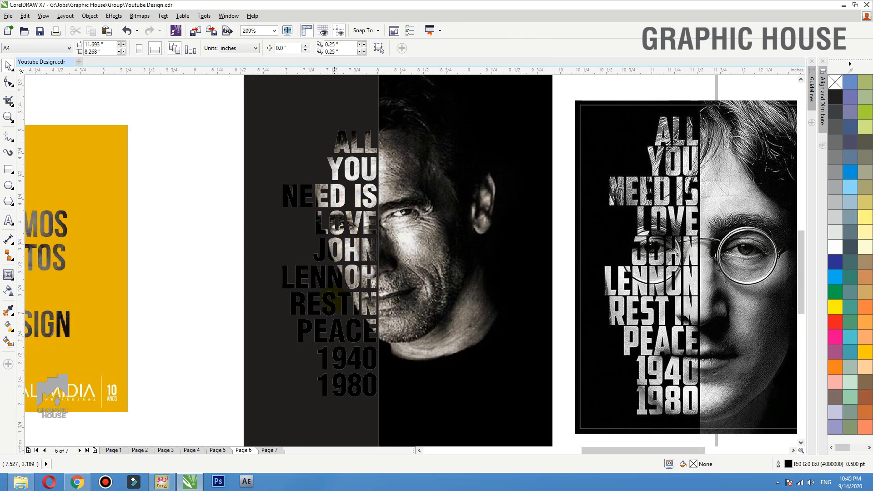
- Open the left poster's lyric text PowerClip contents for editing
left_click(332, 300)
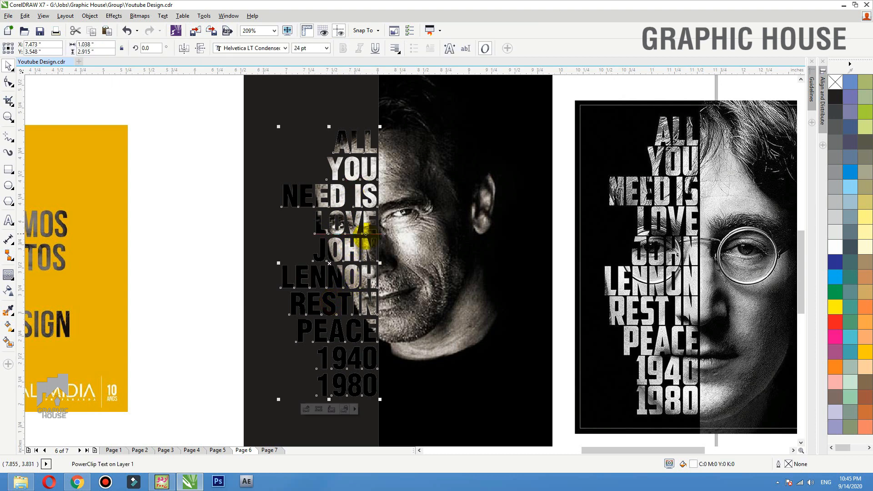
scroll(278, 193, "down", 3)
left_click_drag(285, 114, 579, 405)
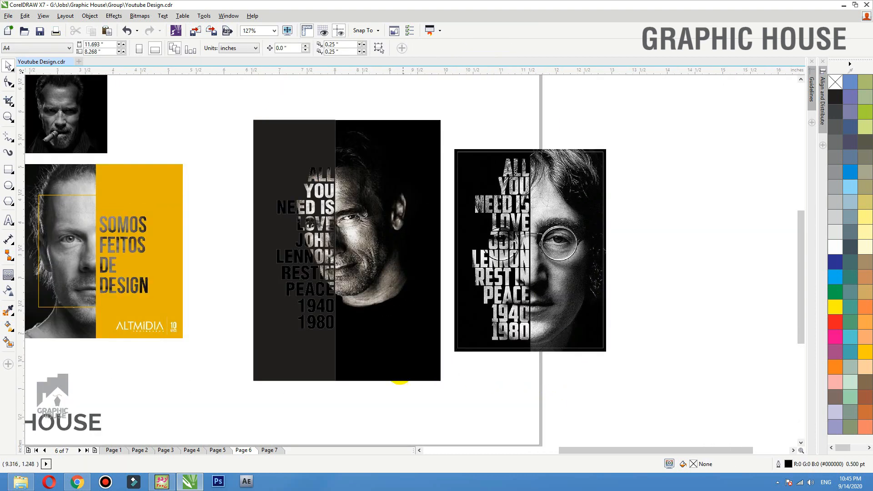
left_click_drag(400, 372, 422, 379)
key("ctrl+z")
left_click(437, 410)
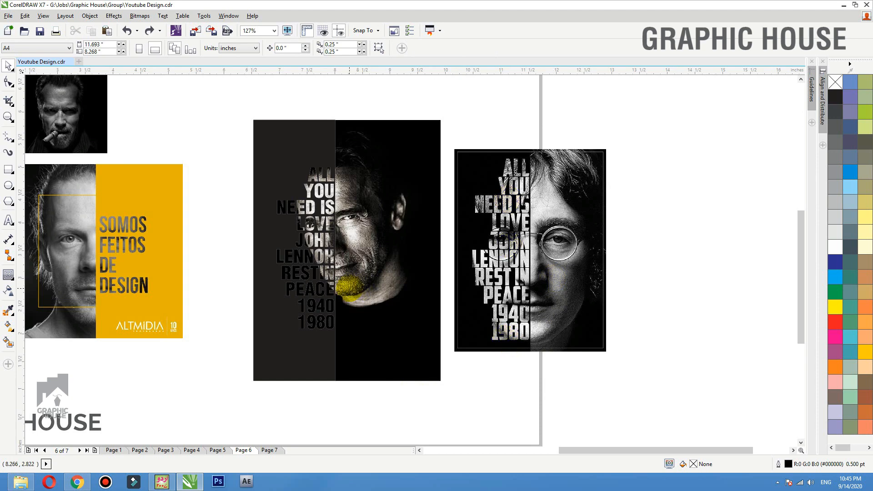
left_click(319, 313)
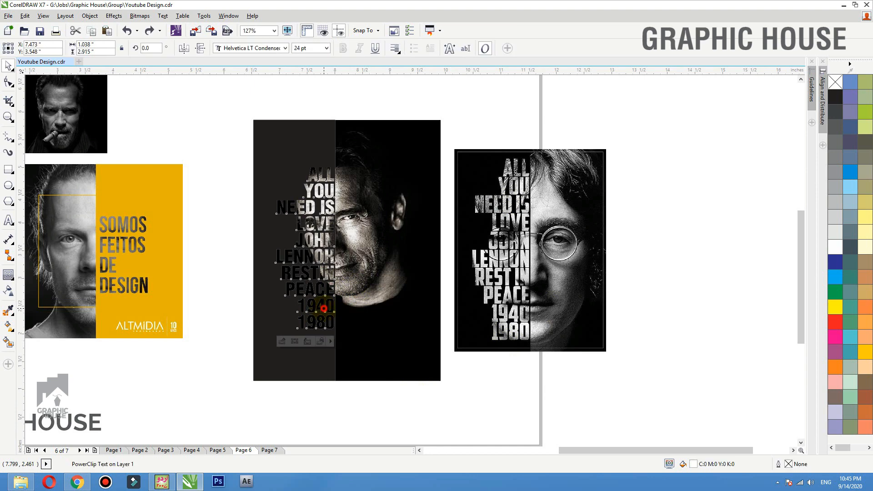
left_click(324, 309, "ctrl")
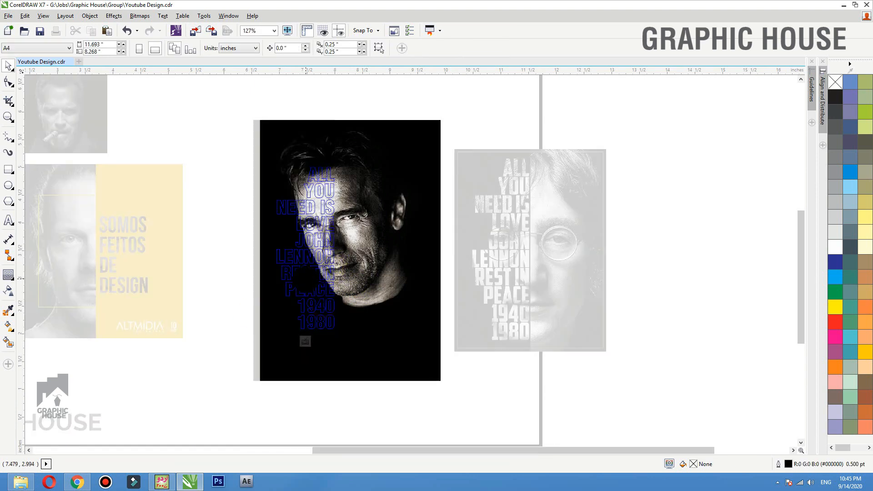
- Enlarge the portrait inside the lyric text, shift it slightly right, and finish editing
left_click(357, 235)
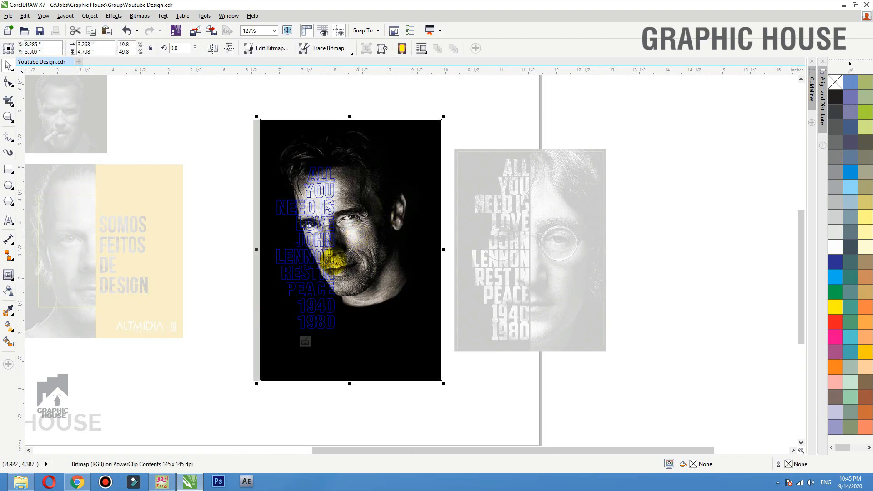
left_click_drag(257, 386, 194, 450)
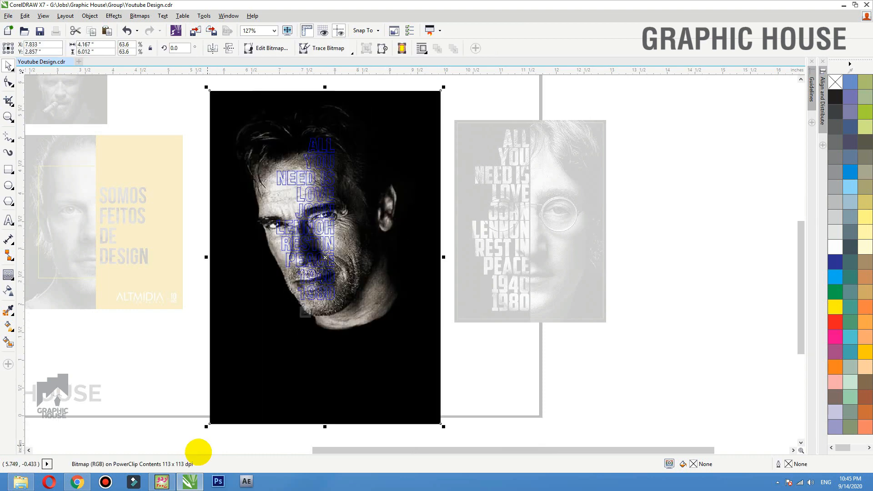
left_click_drag(349, 367, 354, 367)
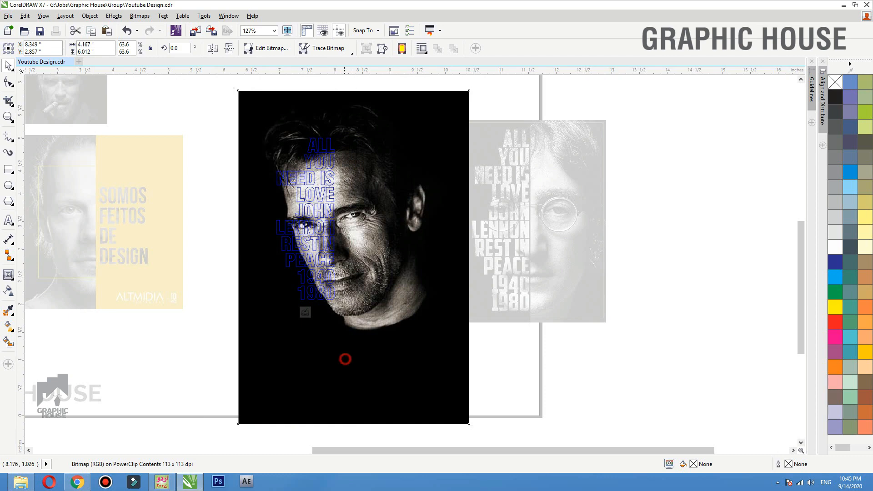
left_click(501, 355)
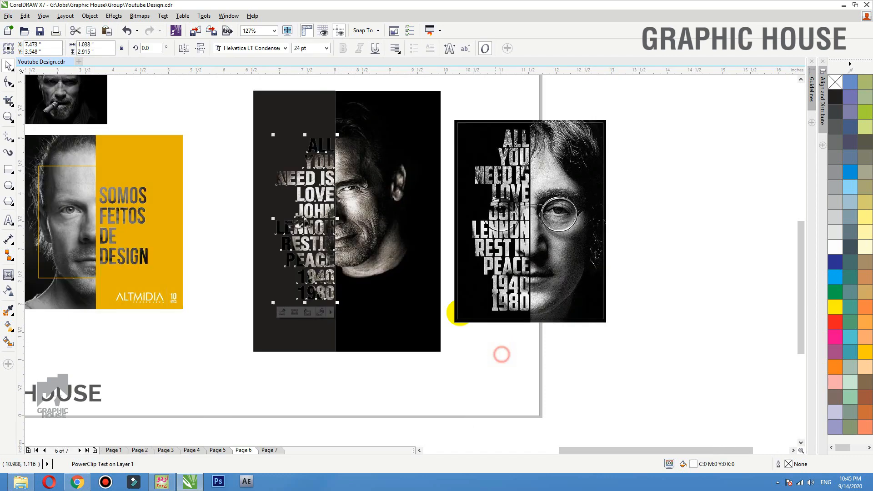
double_click(339, 236)
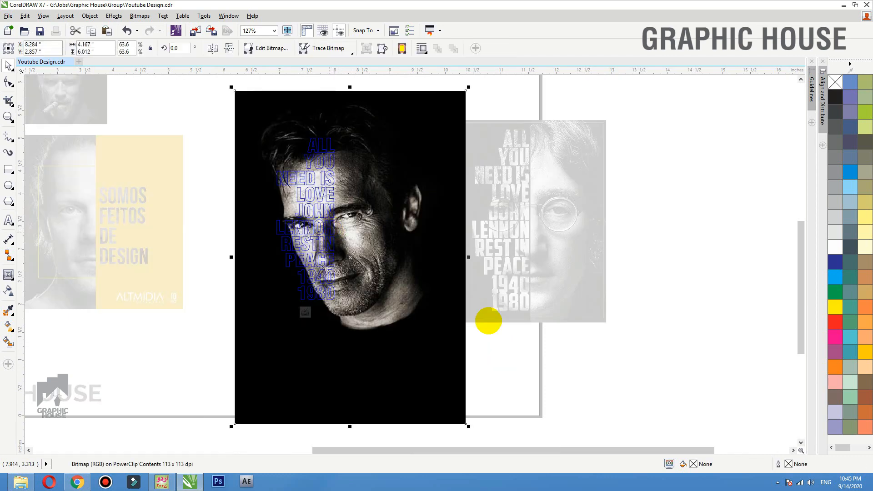
left_click(515, 337, "ctrl")
- Paste a full copy of the portrait onto the page and select it
key("ctrl+v")
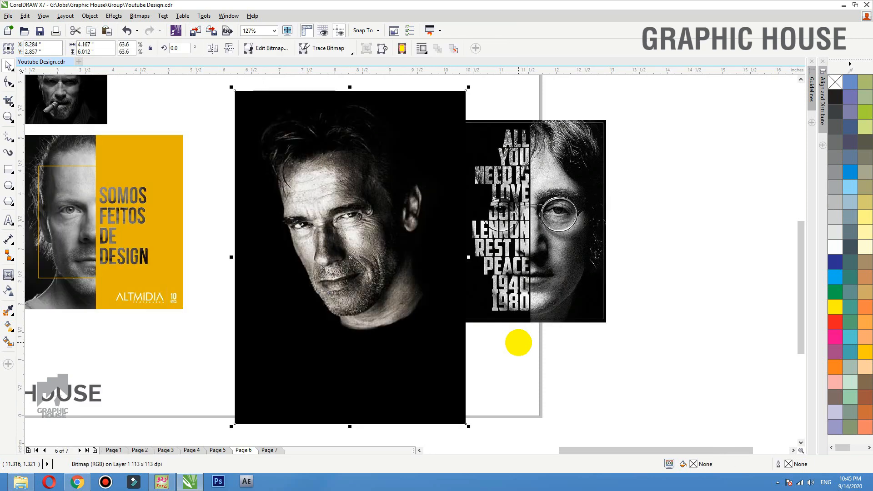
left_click(518, 343)
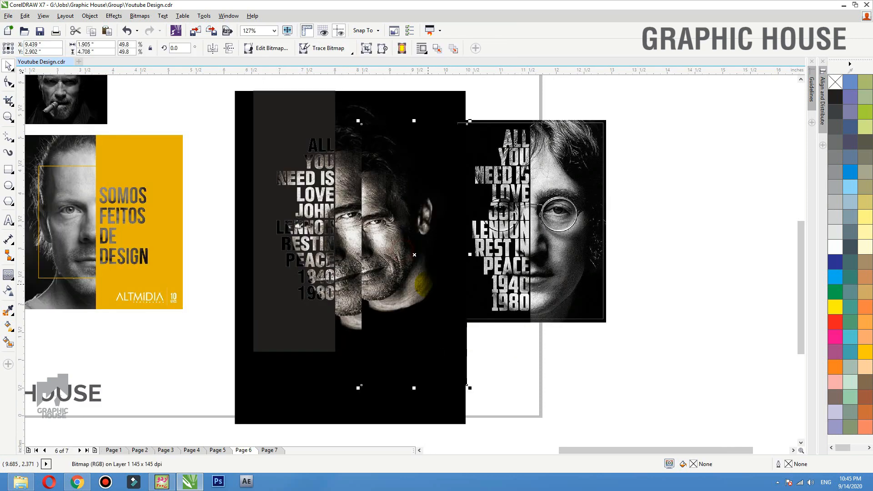
left_click(355, 226)
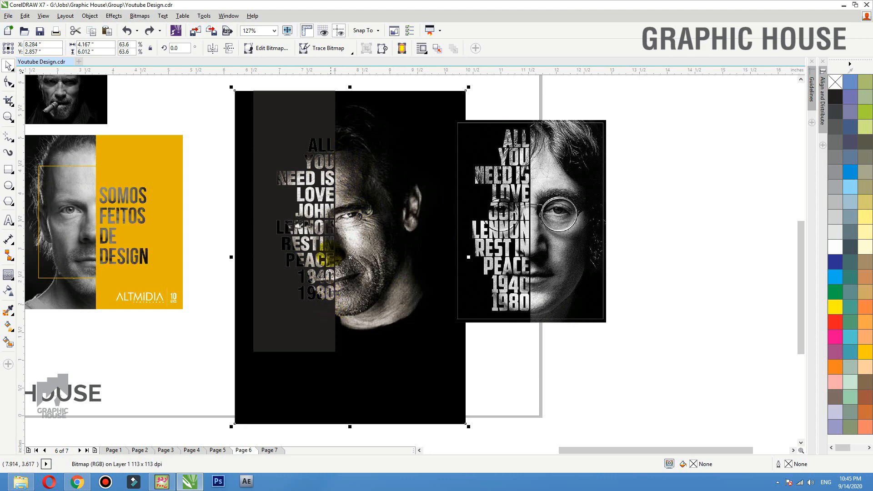
left_click(317, 97)
left_click(484, 320)
left_click(396, 354)
scroll(395, 354, "down", 1)
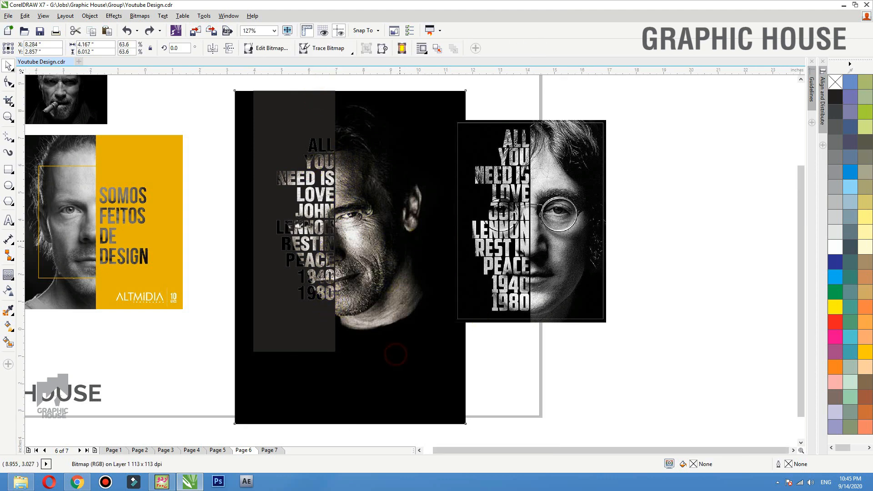
left_click(462, 289)
scroll(314, 341, "up", 2)
- Draw a rectangle below the dark strip and trim the portrait copy's bottom with it
left_click(8, 169)
left_click_drag(212, 385, 608, 227)
key("space")
left_click(597, 214, "shift")
left_click(281, 48)
left_click(273, 248)
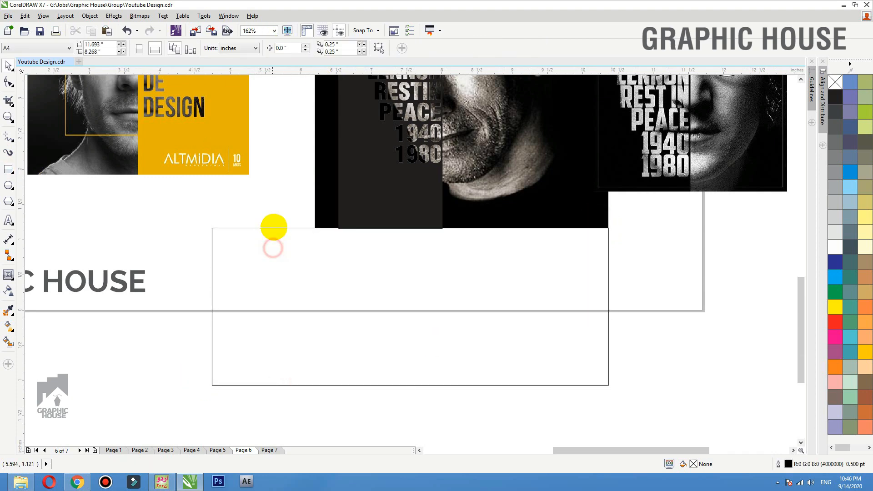
- Delete the bottom cutter and stretch a rectangle over the portrait's left side
left_click(276, 228)
key("Delete")
scroll(382, 266, "down", 2)
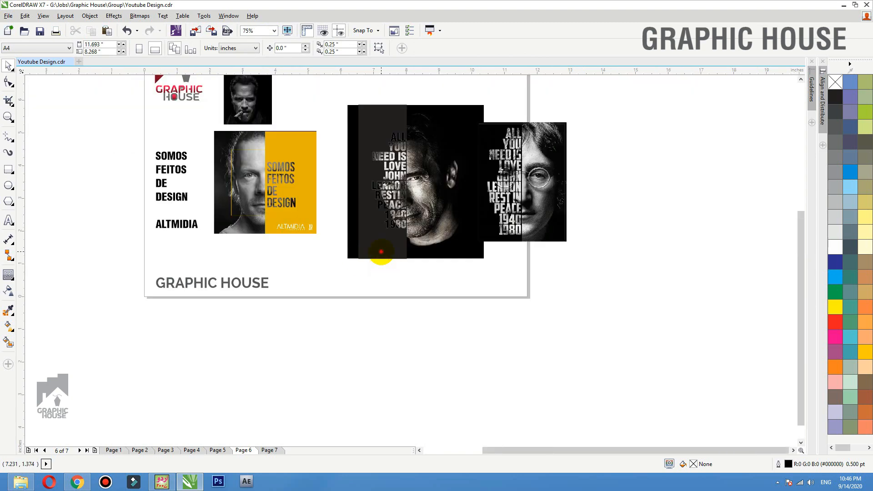
left_click(373, 247)
left_click_drag(356, 181, 332, 181)
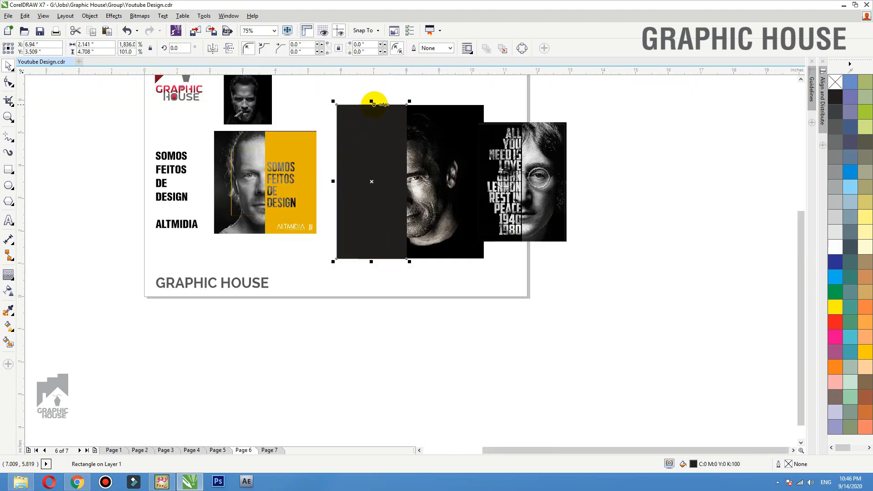
left_click_drag(371, 101, 373, 95)
- Trim the portrait copy's left side with that rectangle, then delete the rectangle
left_click(425, 107, "shift")
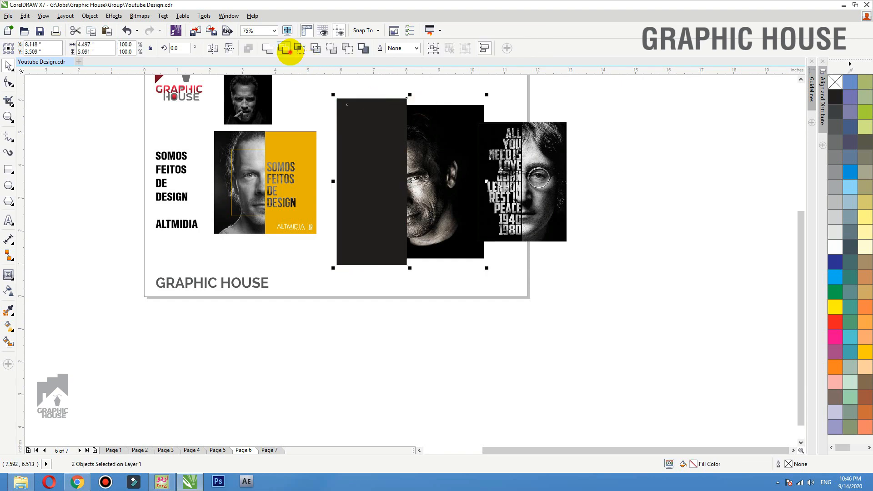
left_click(290, 50)
left_click(287, 84)
left_click(371, 98)
key("Delete")
- Nudge the portrait copy slightly to the right
left_click(496, 95)
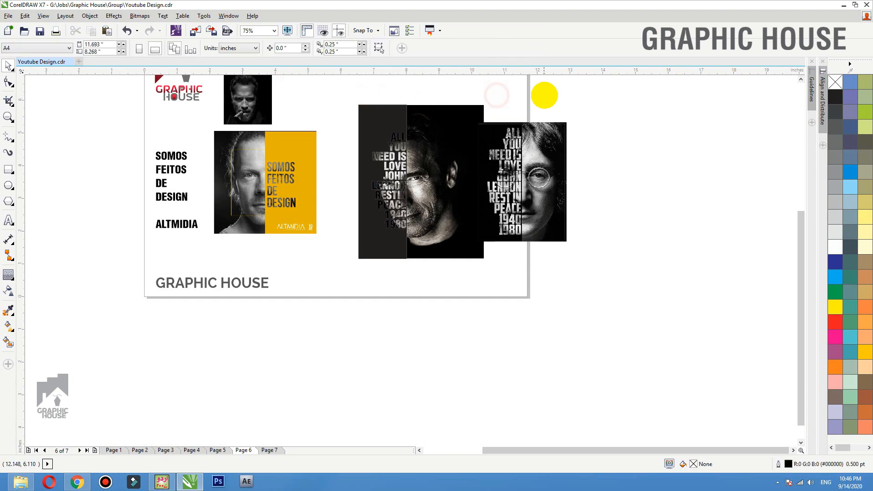
key("F2")
left_click_drag(537, 101, 289, 304)
left_click_drag(385, 280, 345, 280)
key("ctrl+z")
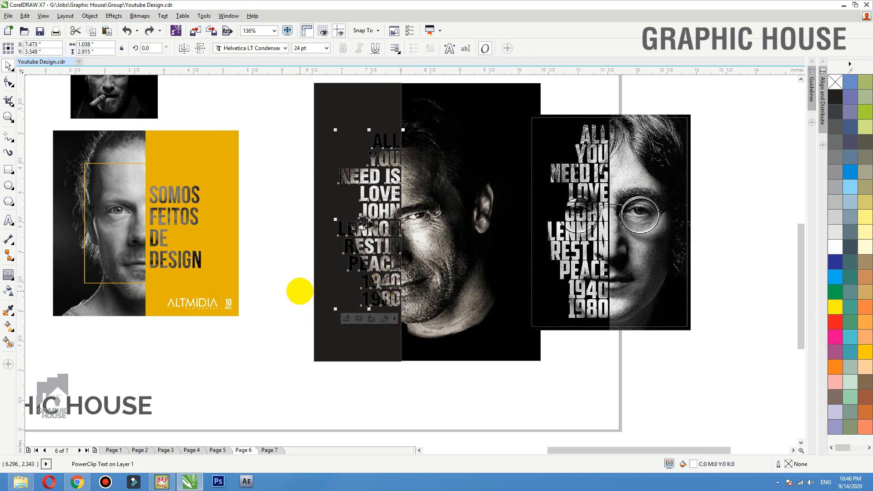
left_click(408, 230)
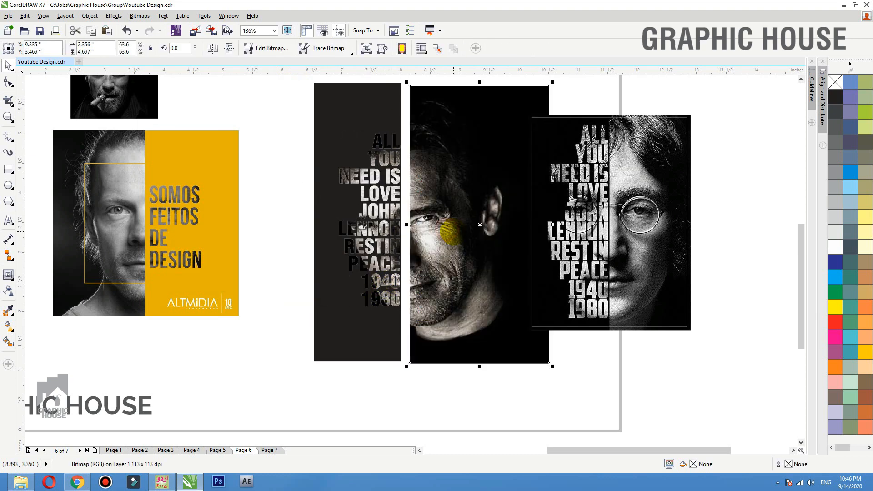
left_click(605, 406)
left_click(447, 310)
left_click_drag(448, 310, 450, 309)
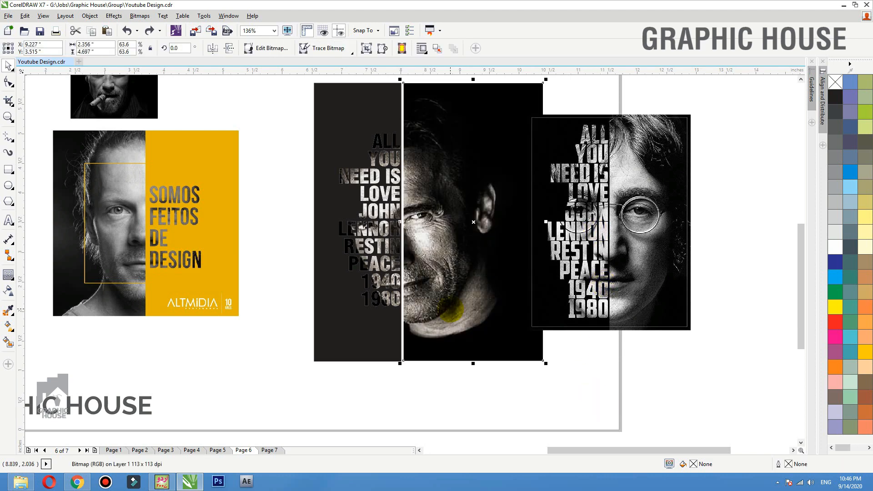
- Widen the dark strip rightward under the portrait and bring the portrait to the front
left_click(358, 108)
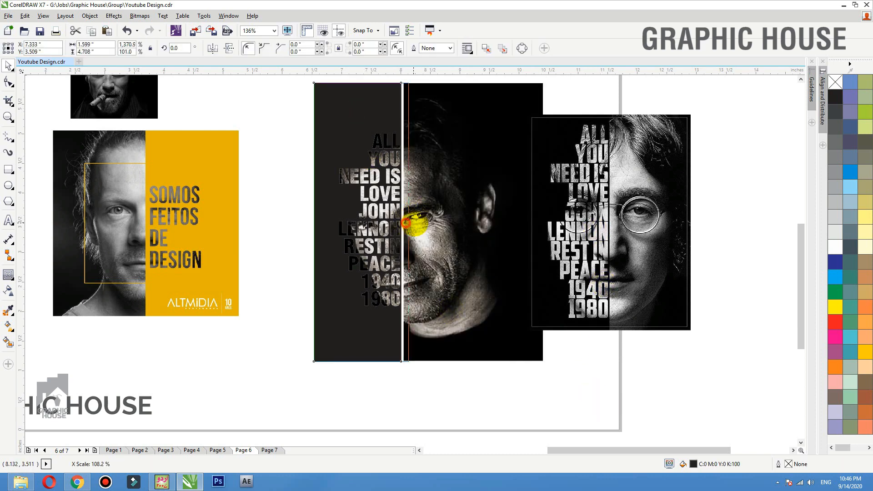
left_click_drag(403, 222, 418, 221)
left_click(473, 315)
key("shift+Page_Up")
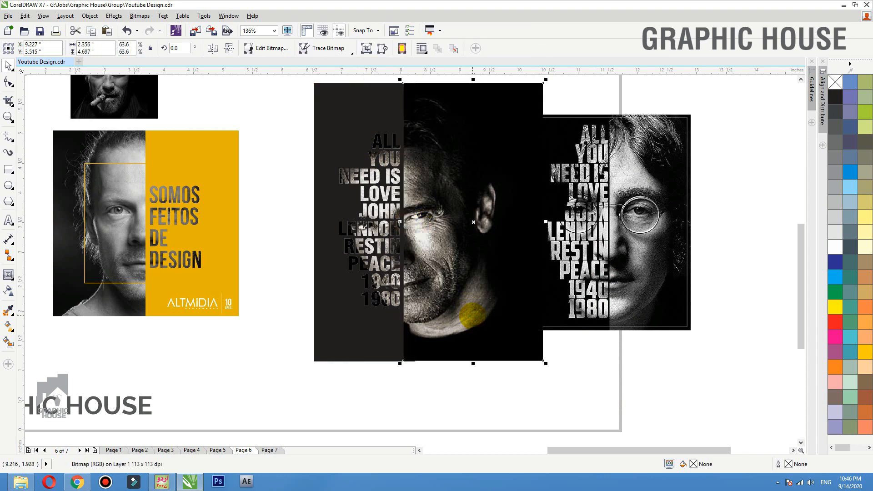
left_click(610, 375)
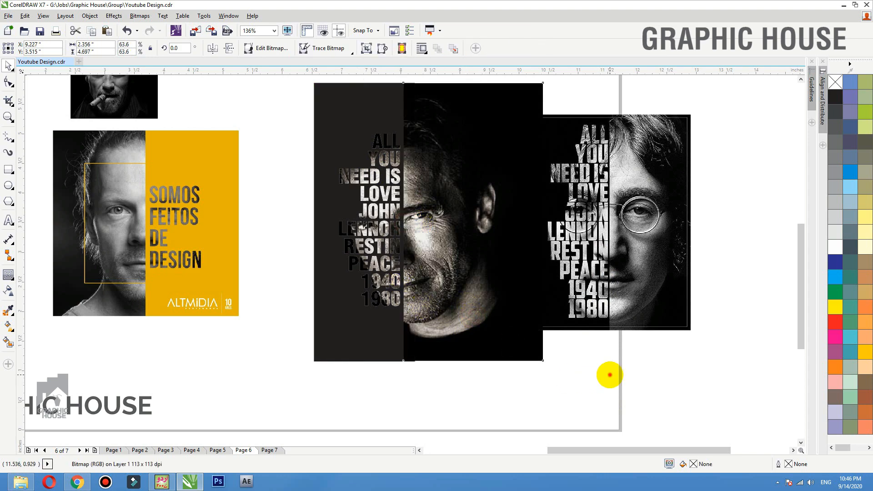
left_click(609, 375)
scroll(423, 288, "down", 2)
scroll(319, 208, "up", 2)
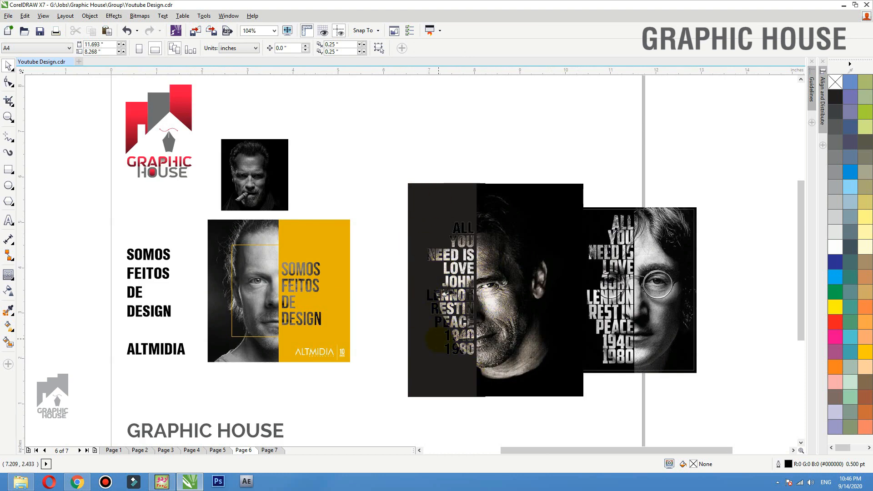
- Move both portrait compositions up and out of the way
left_click_drag(627, 311, 651, 314)
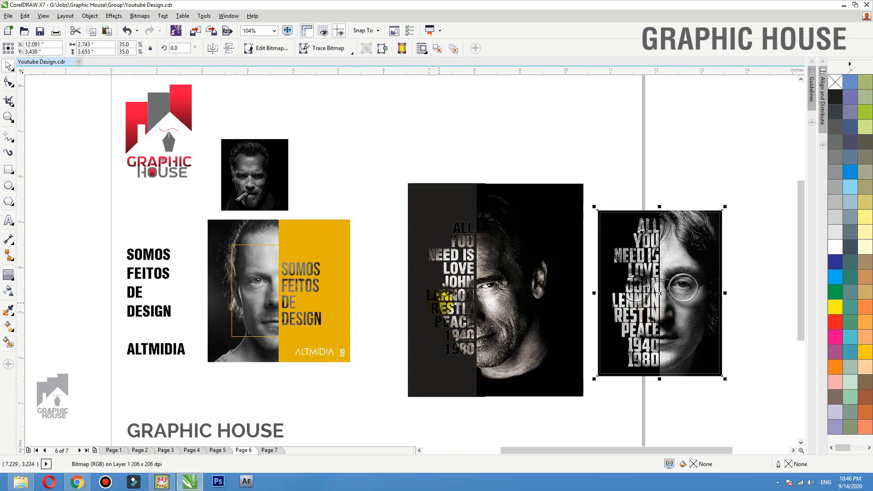
left_click_drag(400, 162, 736, 414)
left_click_drag(522, 383, 418, 150)
left_click_drag(257, 291, 256, 297)
- Draw a square beside the yellow SOMOS design and PowerClip the cigar portrait into it
left_click(8, 168)
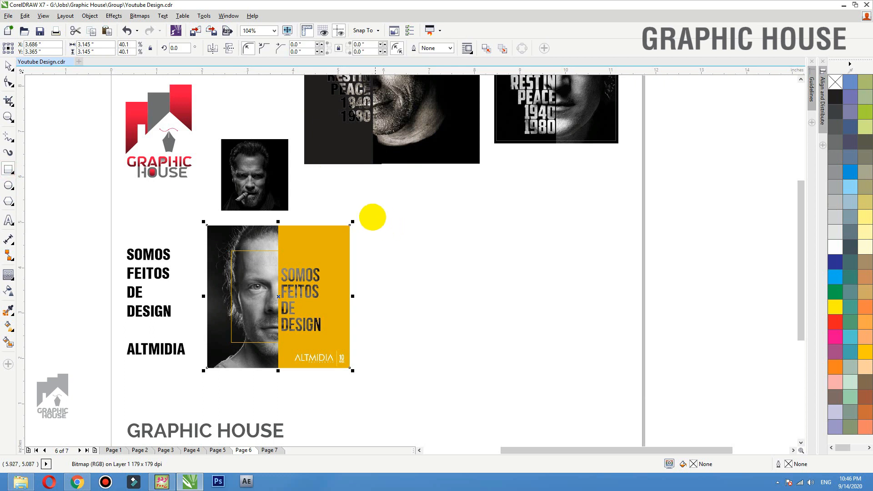
left_click_drag(367, 221, 519, 352)
key("space")
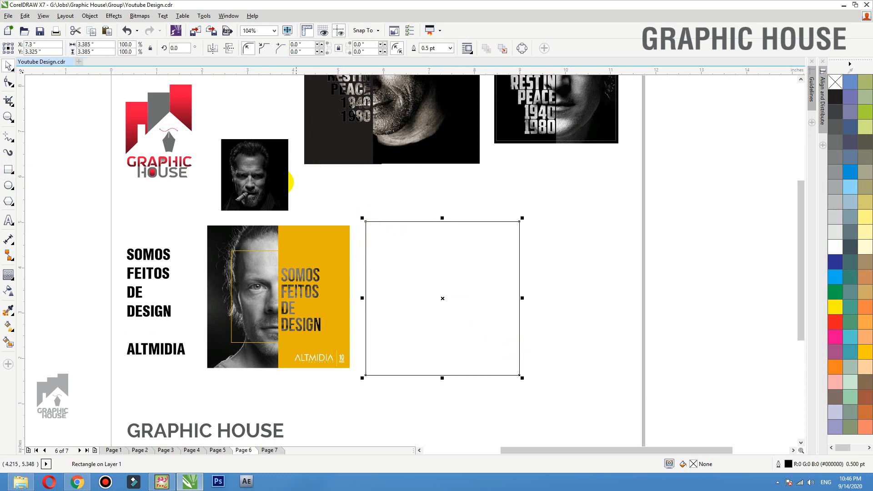
left_click(271, 171)
right_click(261, 162)
left_click(290, 123)
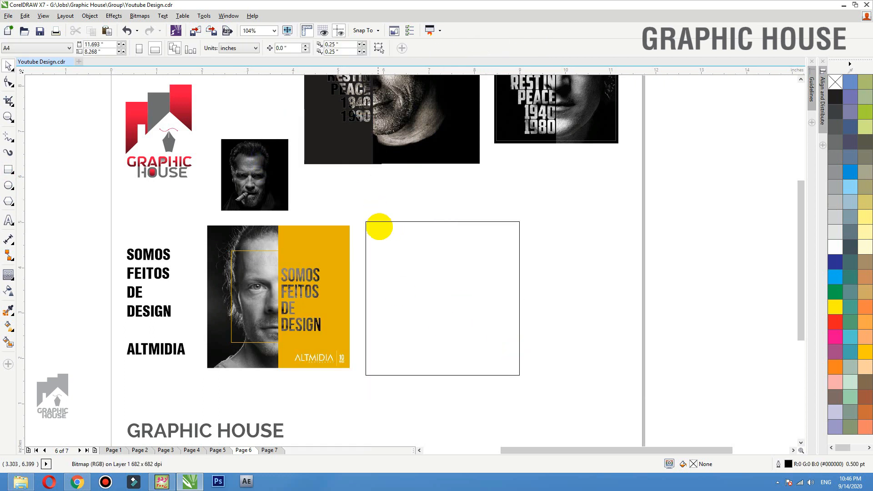
left_click(383, 221)
- Enlarge and position the cigar photo so it fills the square frame
left_click(384, 222, "ctrl")
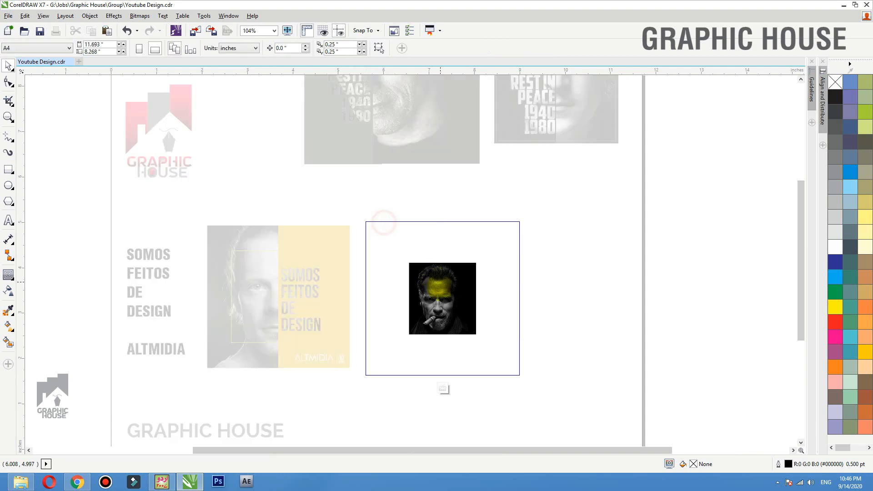
left_click_drag(441, 288, 396, 289)
left_click_drag(435, 260, 472, 218)
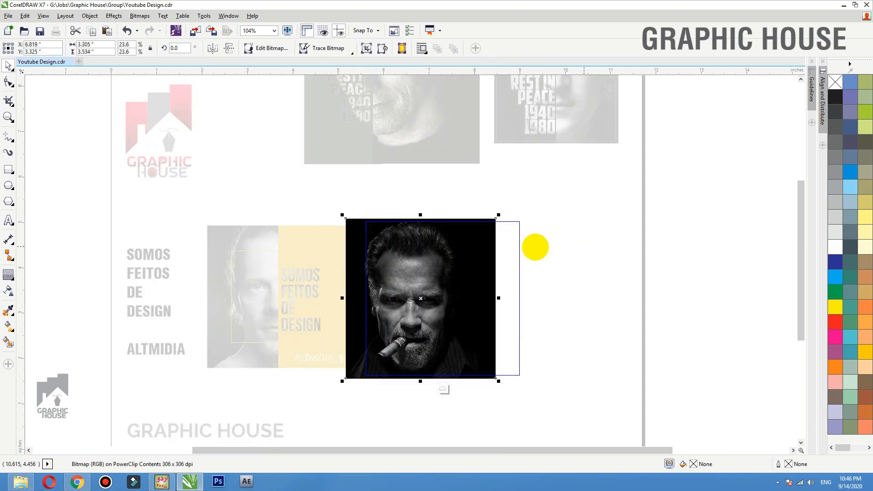
left_click_drag(458, 247, 468, 255)
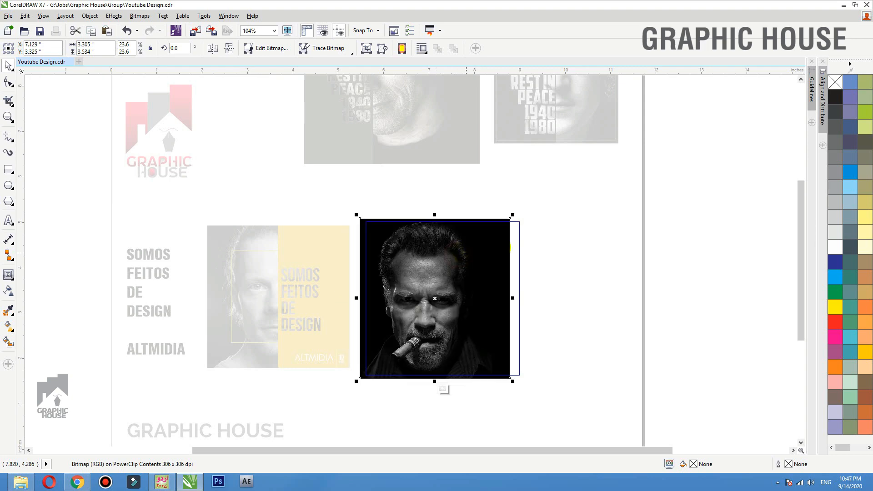
left_click(571, 247, "ctrl")
left_click(574, 224)
- Draw a rectangle covering the right half of the framed portrait
key("F2")
left_click_drag(569, 197, 175, 389)
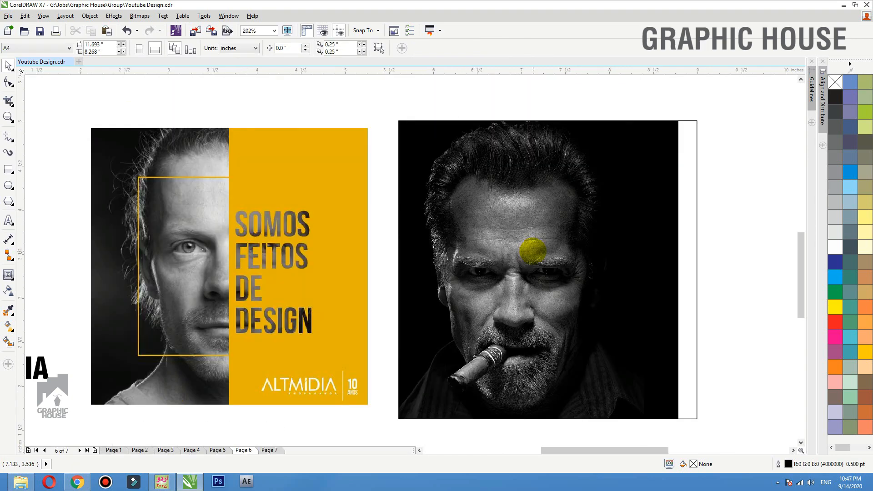
left_click(510, 266)
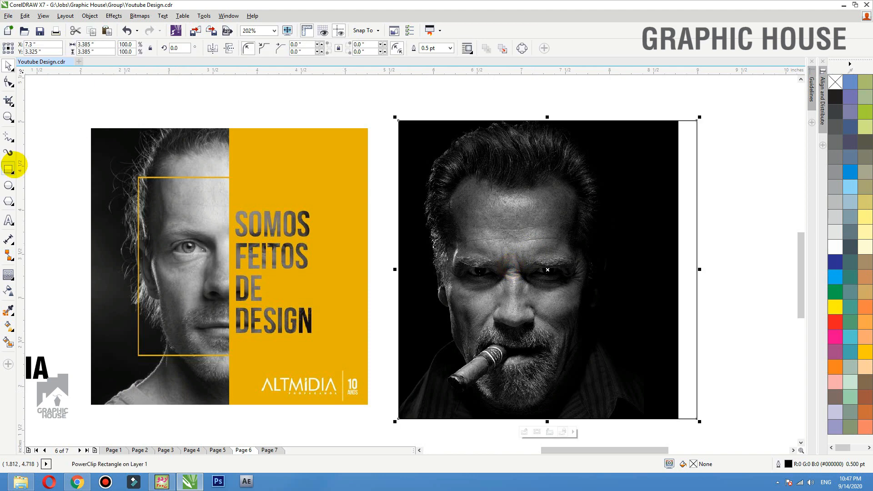
left_click(8, 169)
left_click_drag(697, 121, 507, 418)
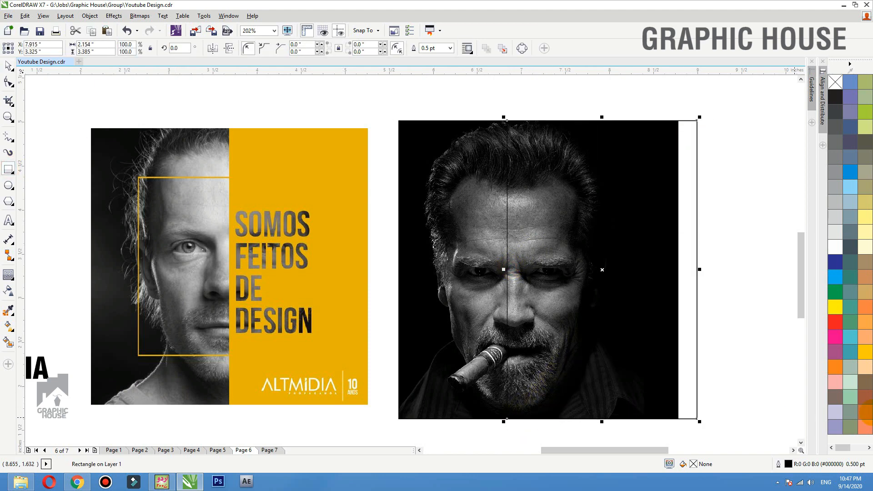
- Fill the new rectangle yellow with no outline and nudge its left edge right
left_click(865, 352)
right_click(834, 81)
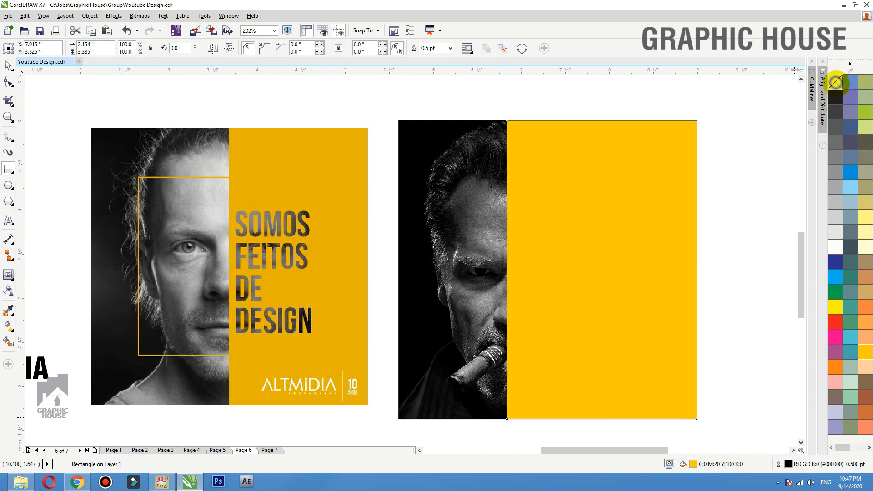
left_click_drag(503, 271, 509, 270)
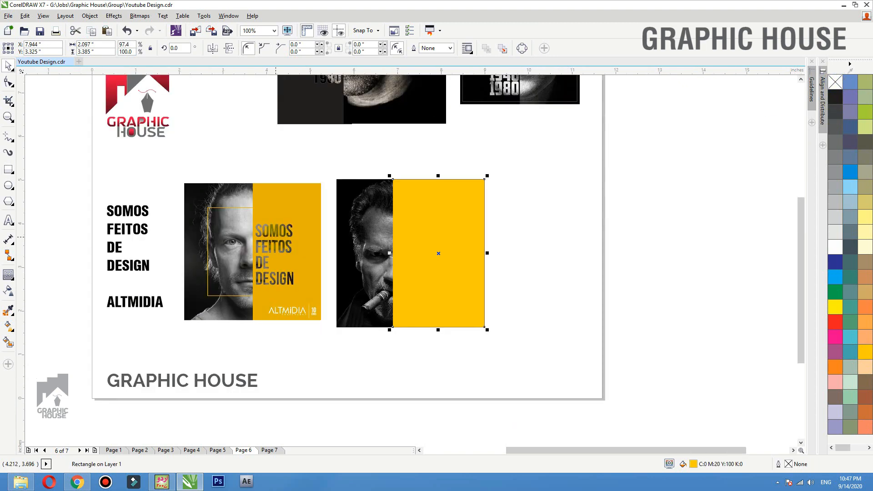
- Move the SOMOS FEITOS DE DESIGN text block onto the yellow panel
scroll(276, 236, "down", 1)
left_click_drag(128, 264, 429, 267)
key("F2")
left_click_drag(623, 160, 270, 399)
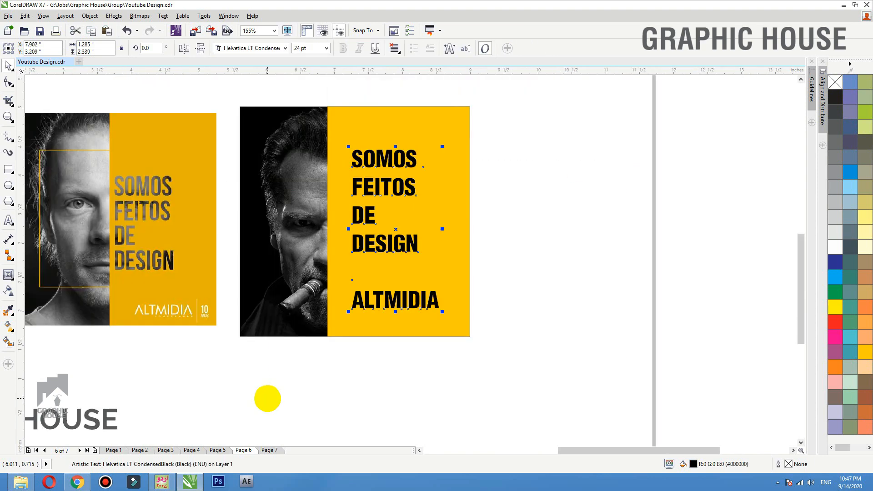
- Cut ALTMIDIA out of the text block and paste it as separate text below the panel
left_click(384, 159)
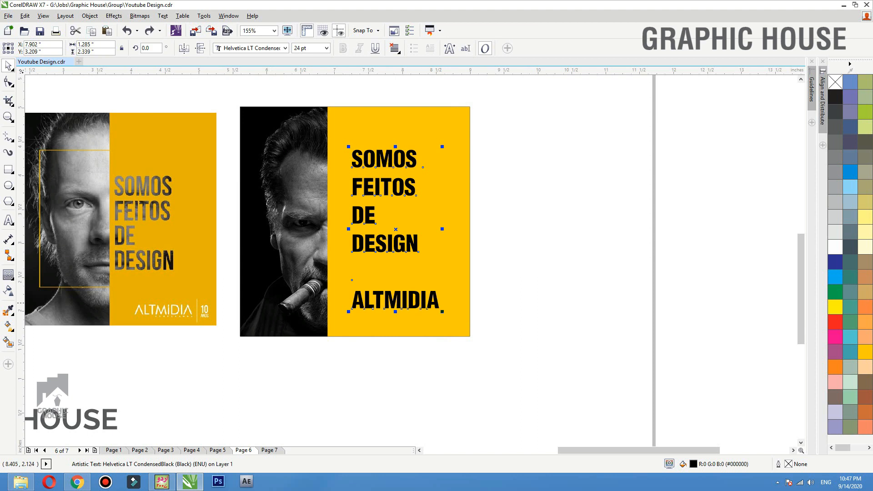
double_click(435, 302)
left_click_drag(439, 303, 367, 303)
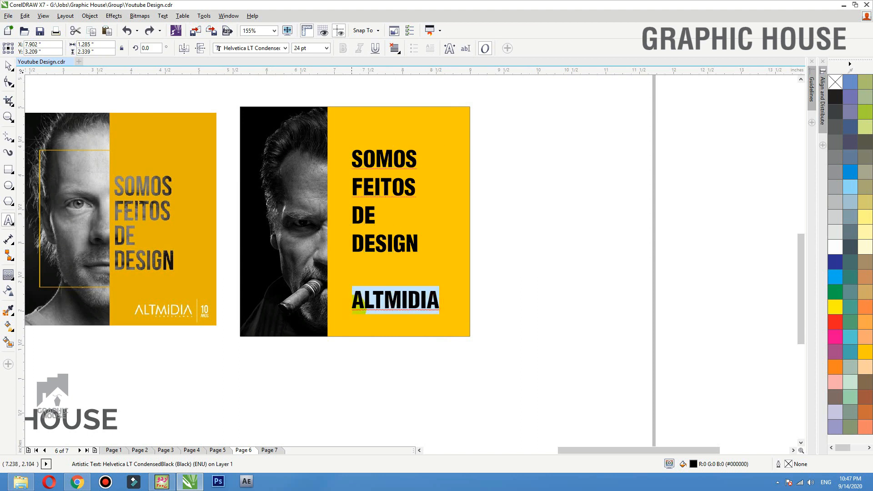
key("Delete")
left_click(328, 378)
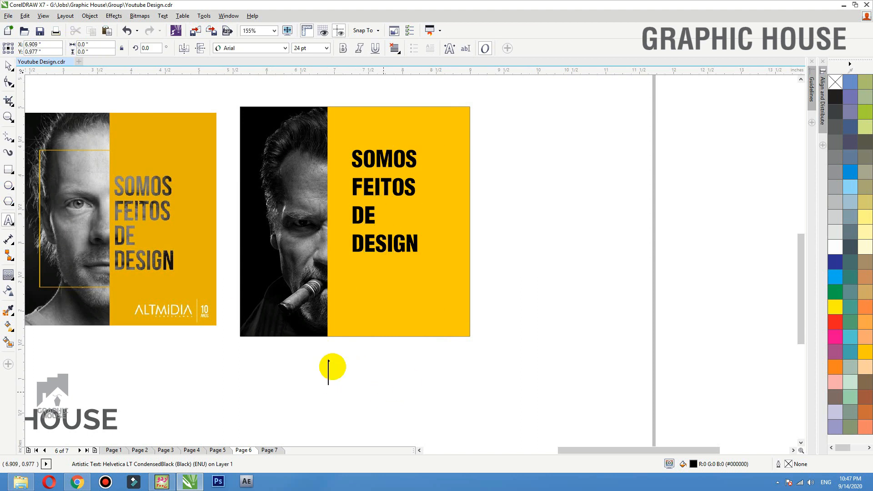
type("ALTMIDIA")
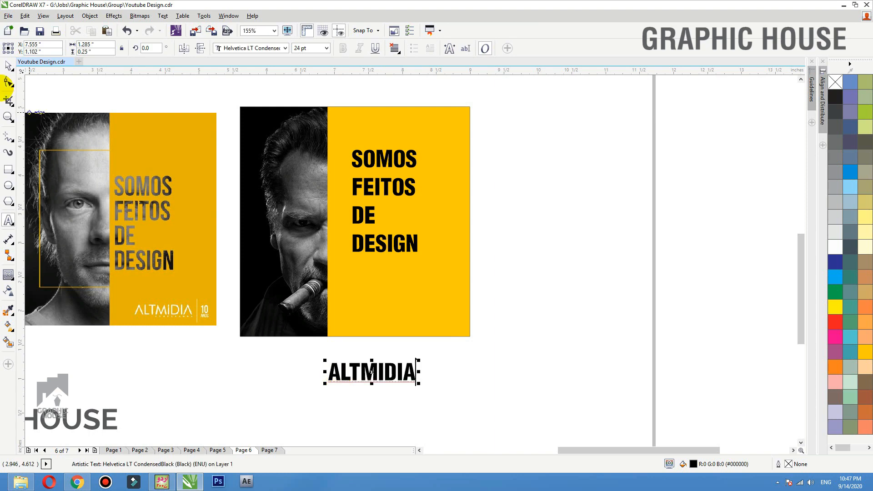
- Tighten the headline's line spacing and centre it vertically on the yellow panel
left_click(9, 66)
left_click_drag(369, 221, 356, 234)
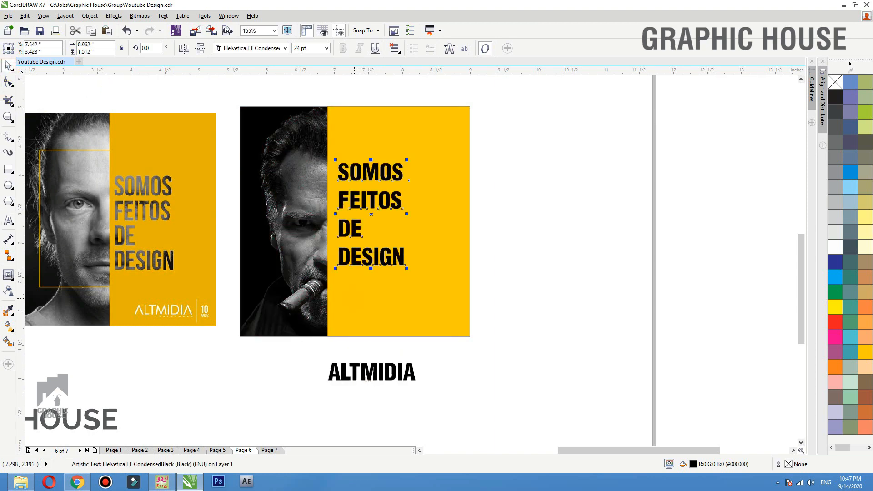
key("F10")
left_click_drag(335, 269, 334, 251)
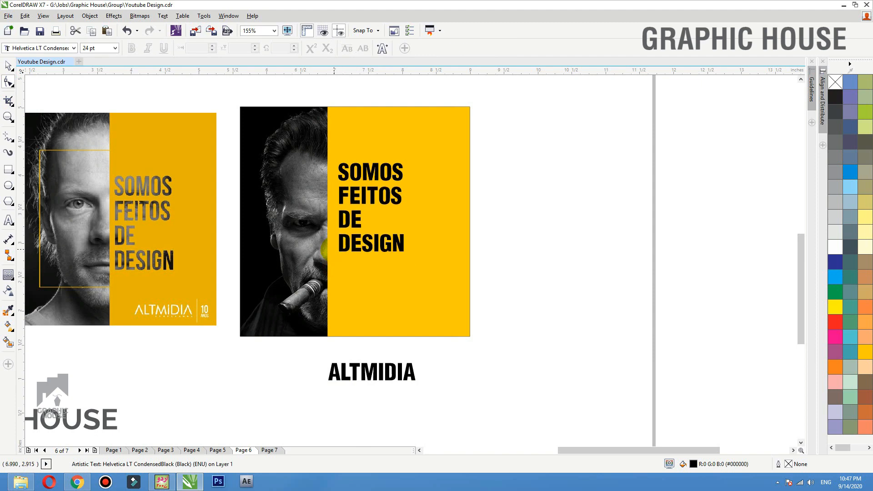
key("space")
left_click(352, 274, "shift")
key("e")
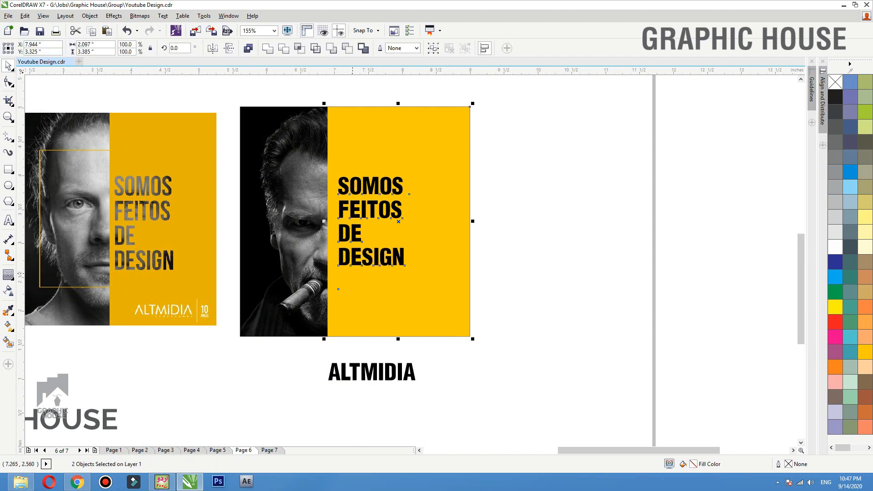
- Remove the yellow panel's outline and zoom in on both square designs
left_click(565, 257)
left_click_drag(442, 205, 484, 221)
key("ctrl+z")
right_click(838, 83)
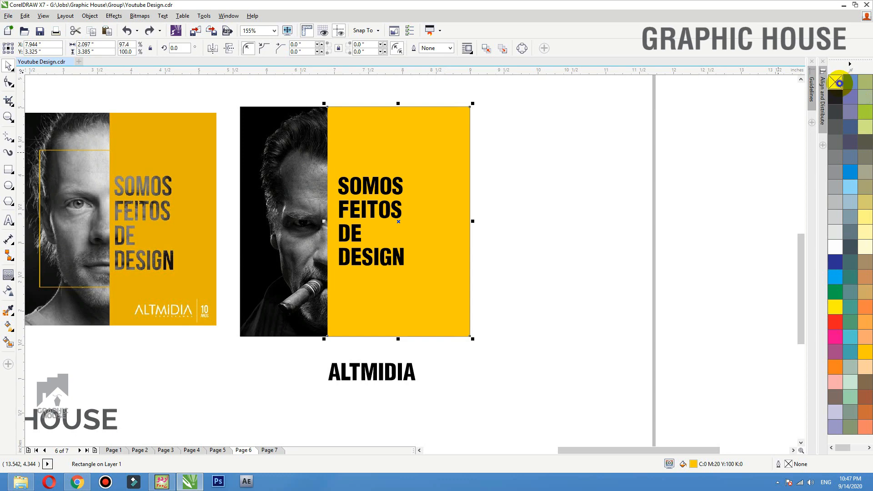
left_click(661, 160)
key("F2")
left_click_drag(633, 131, 108, 345)
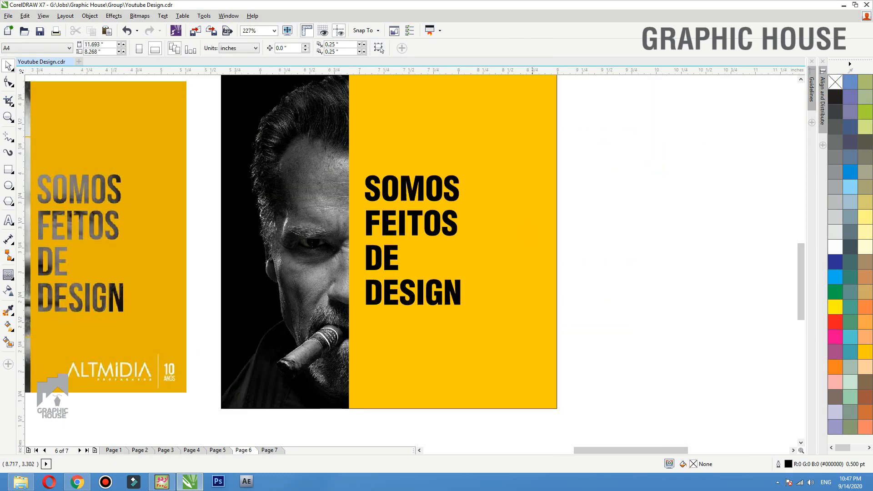
key("F3")
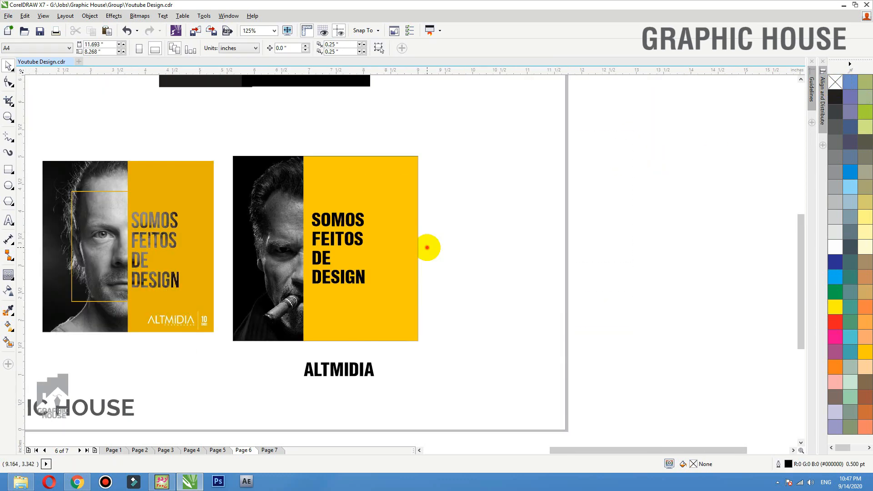
key("F2")
left_click_drag(452, 171, 35, 350)
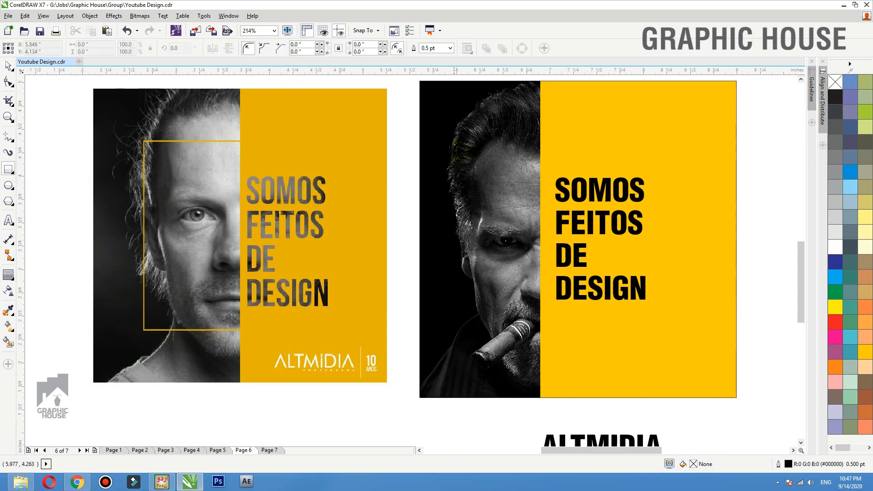
- Draw a rectangle around the man's face with a 1.5 pt yellow outline
left_click_drag(449, 146, 632, 343)
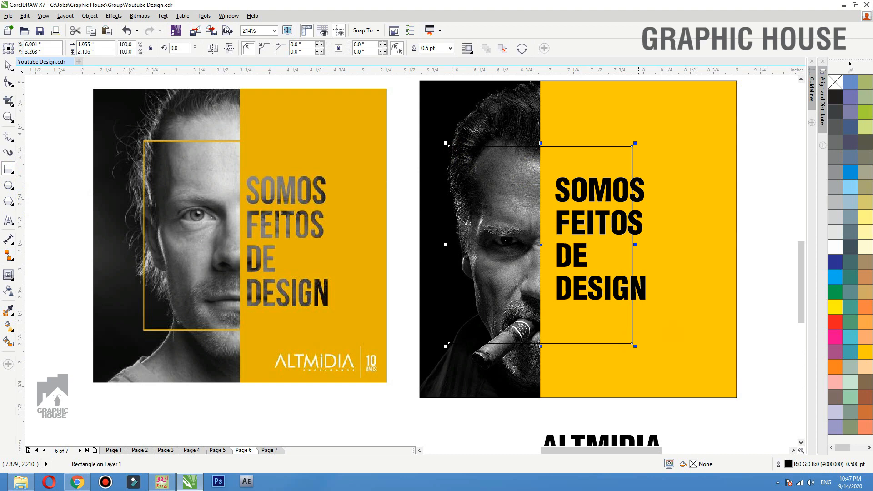
right_click(865, 351)
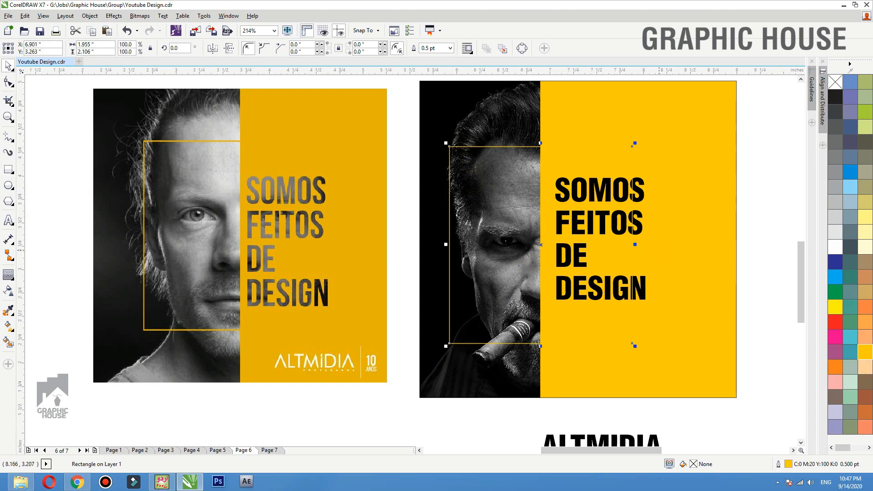
key("F12")
type("1.5")
key("Return")
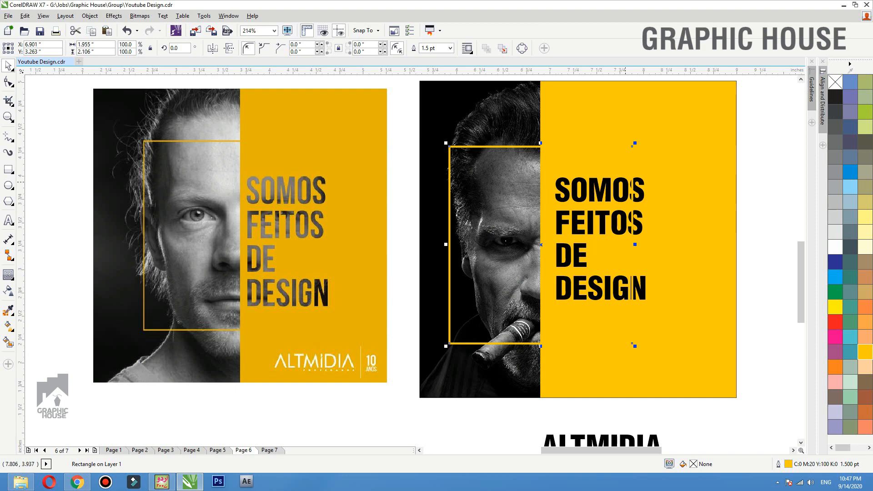
- Keep the frame above the photo and widen it right into the yellow half
key("ctrl+Page_Down")
key("ctrl+Page_Up")
left_click_drag(634, 244, 700, 244)
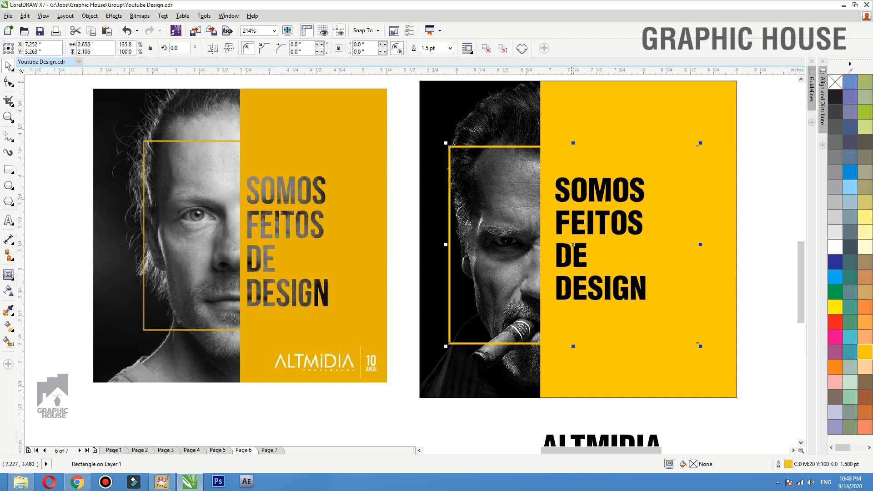
left_click_drag(572, 224, 572, 230)
key("ctrl+z")
left_click(557, 162, "shift")
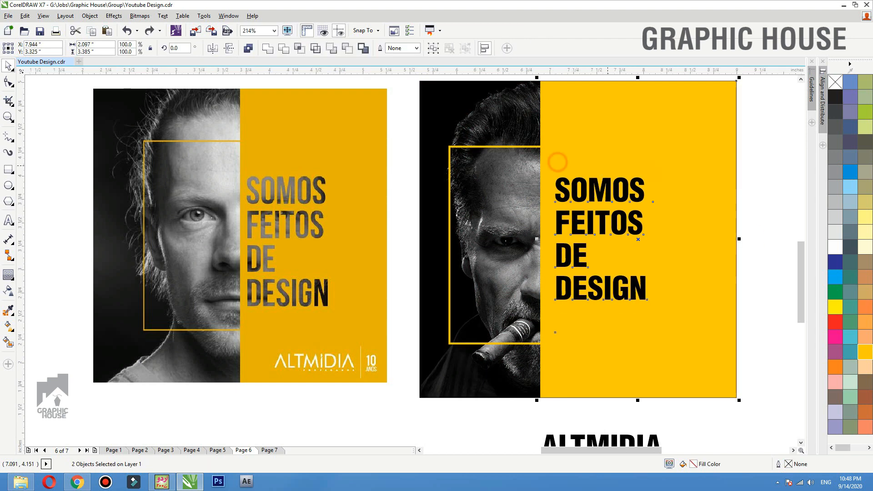
- Trim the SOMOS headline shape out of the yellow panel and delete the black headline
left_click(749, 171)
left_click(633, 168)
left_click(574, 195)
left_click(551, 160, "shift")
left_click_drag(552, 160, 617, 139)
key("ctrl+z")
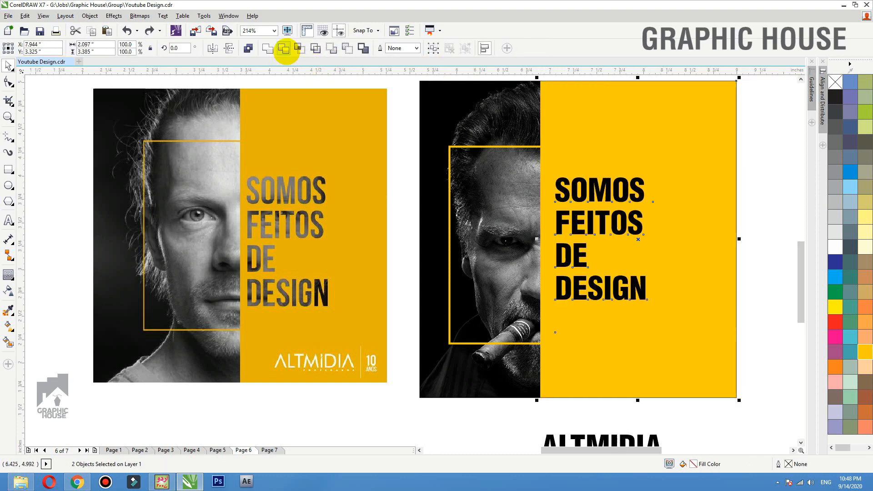
left_click(284, 49)
left_click(748, 194)
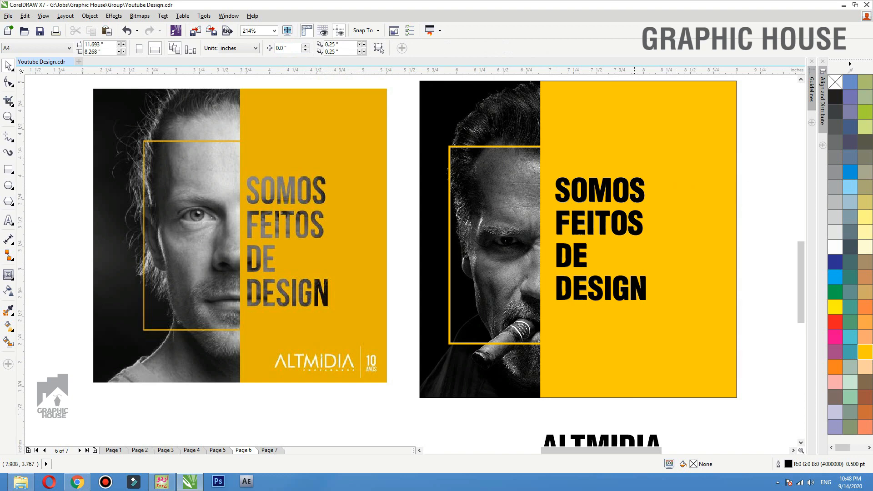
left_click_drag(637, 201, 750, 178)
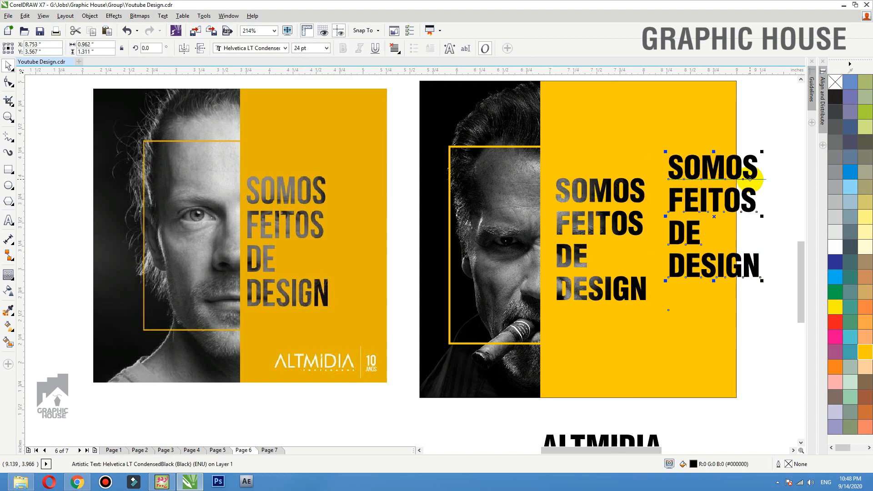
key("Delete")
- Move ALTMIDIA into the yellow panel's lower right, scale it down, and make it white
left_click_drag(675, 252, 621, 250)
key("ctrl+z")
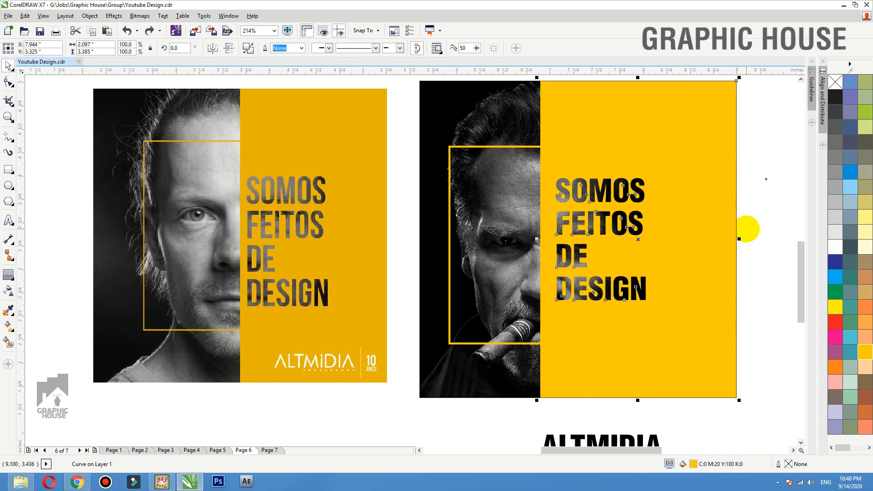
left_click_drag(627, 438, 690, 364)
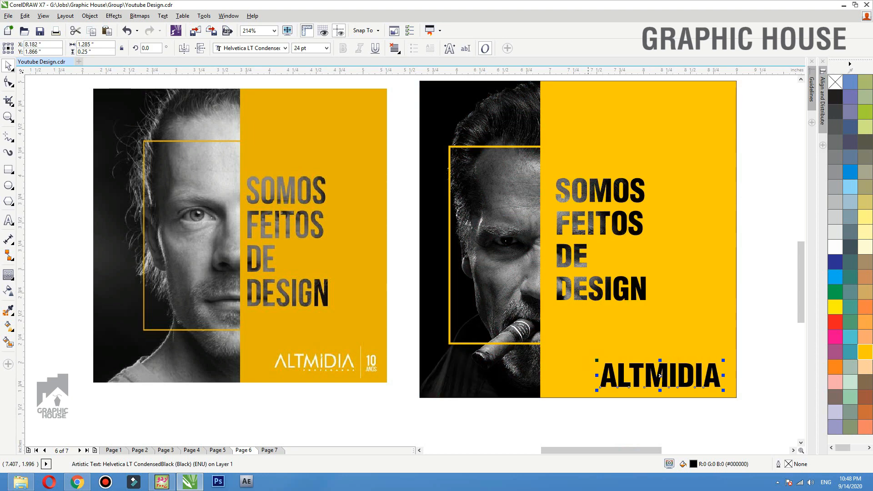
left_click_drag(596, 360, 657, 374)
left_click(835, 246)
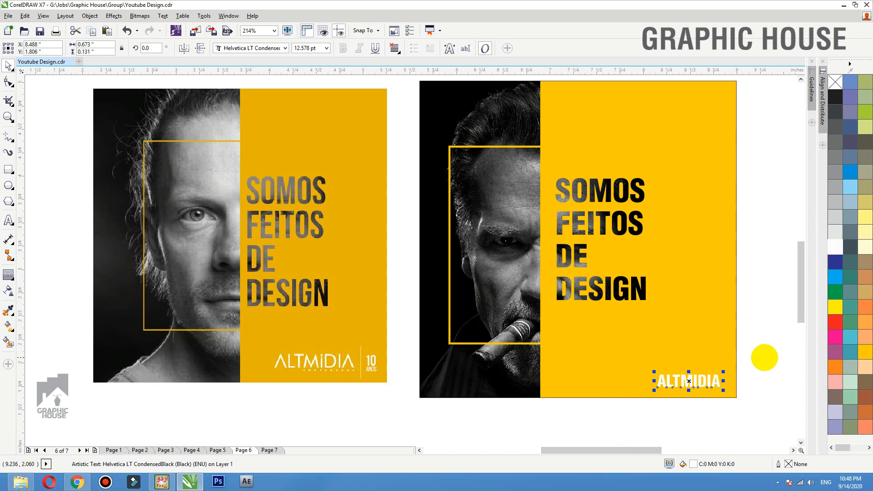
left_click(764, 358)
- Remove the black outline from the frame holding the clipped photo
left_click(732, 377)
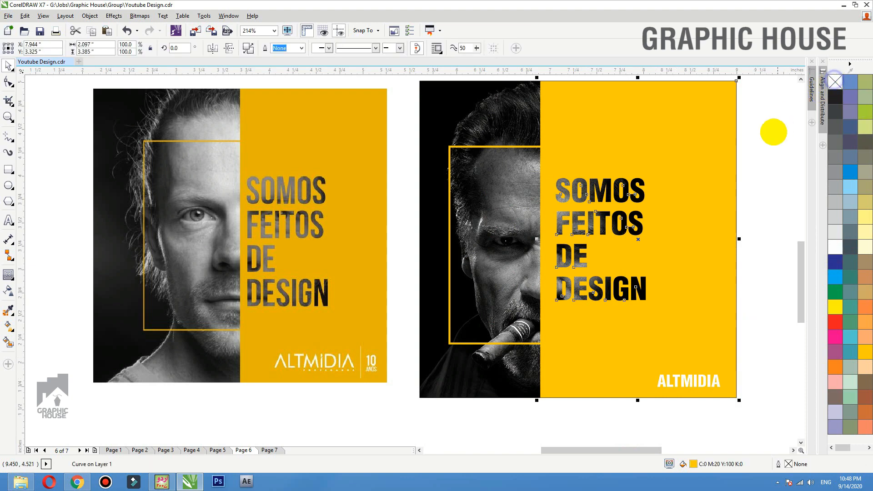
left_click(790, 110)
left_click_drag(736, 107, 714, 102)
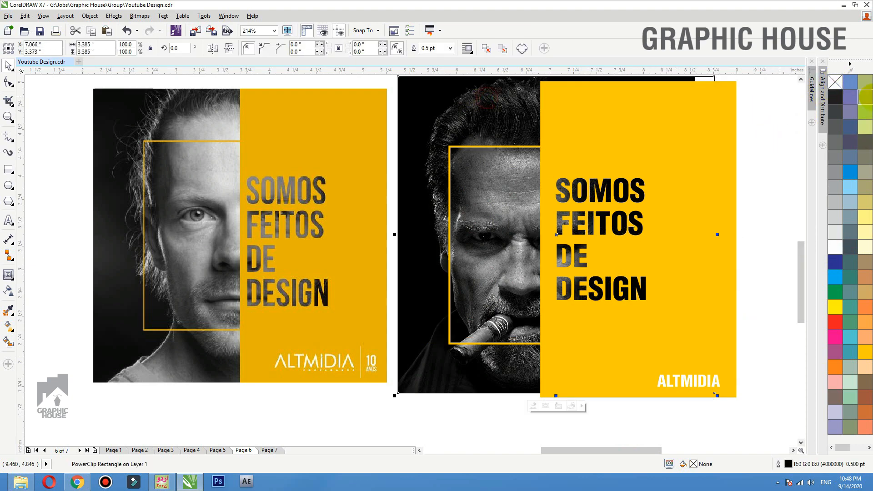
key("ctrl+z")
right_click(836, 83)
left_click(759, 107)
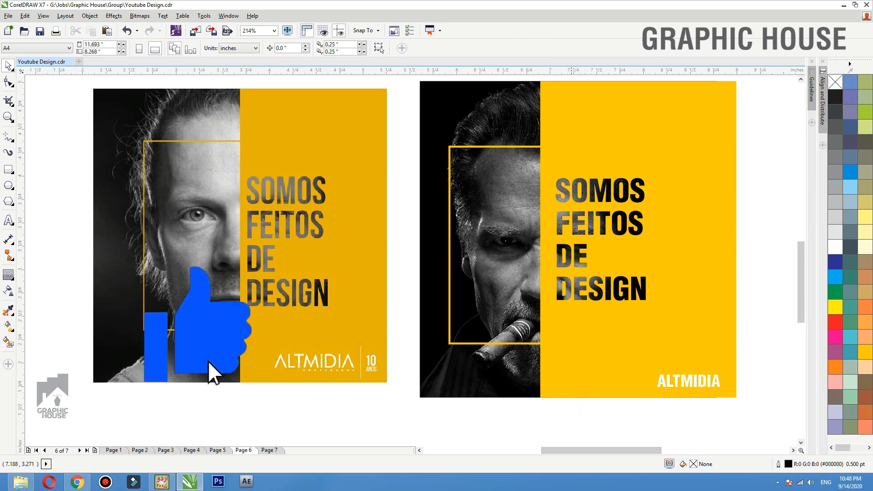
- Zoom out from the finished Page 6 posters and switch to Page 7
scroll(573, 250, "down", 1)
left_click(695, 212)
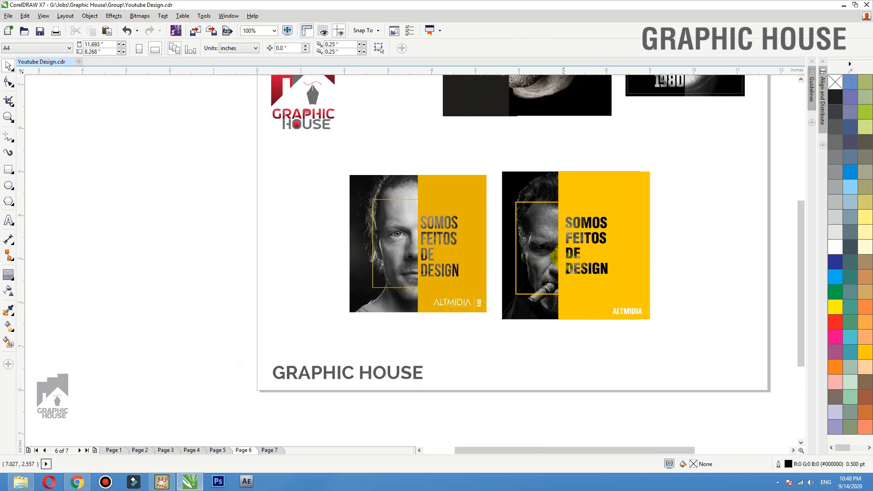
left_click_drag(576, 237, 590, 227)
key("ctrl+z")
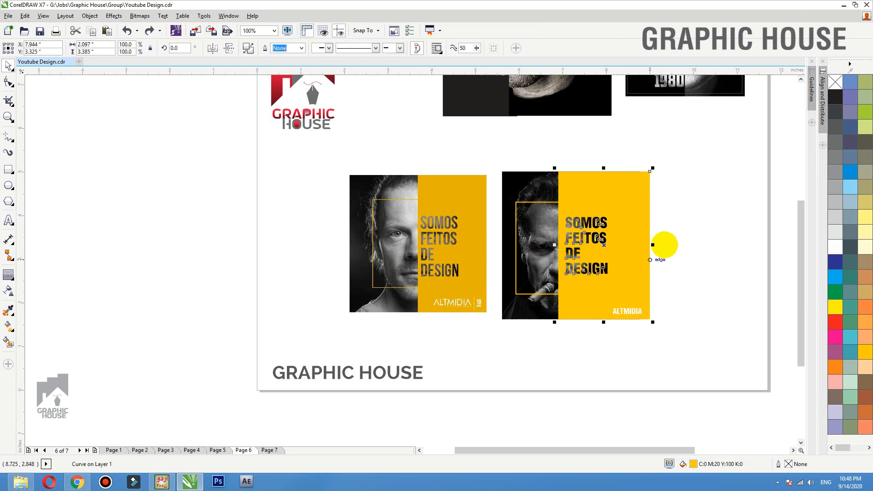
left_click(680, 228)
scroll(457, 357, "down", 1)
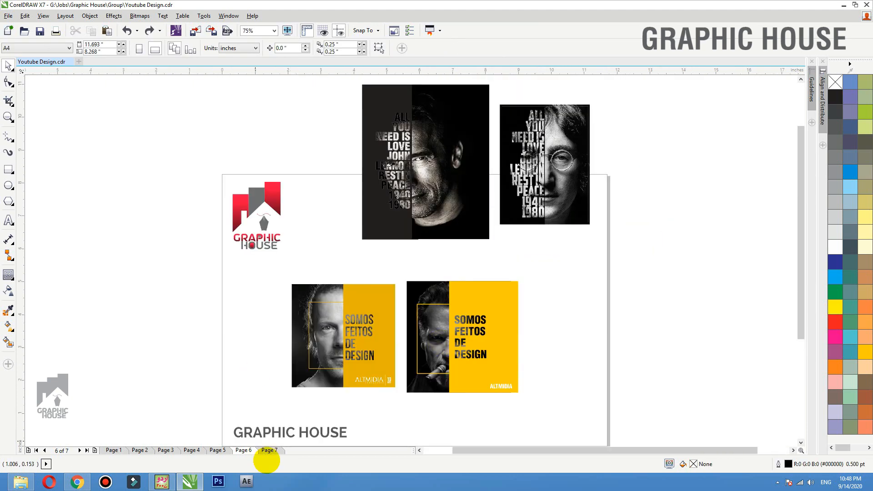
left_click(270, 450)
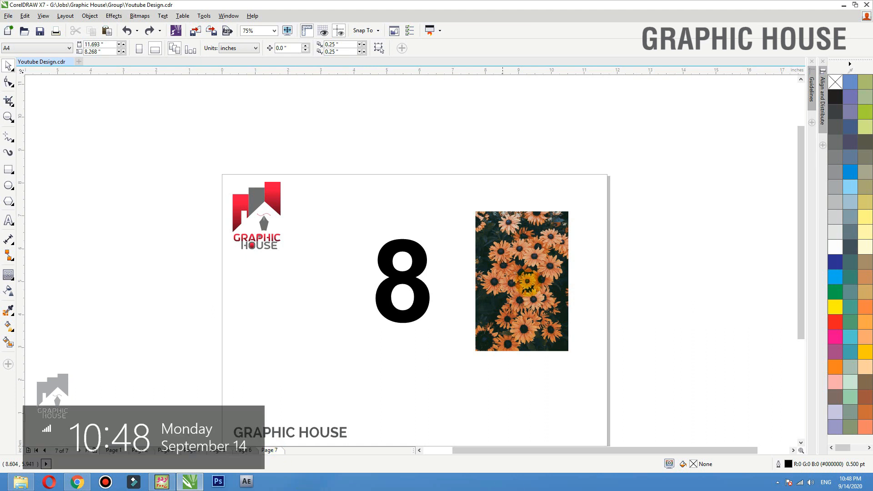
- Convert the 8 to curves, duplicate it, and PowerClip the flower photo inside the copy
left_click_drag(424, 269, 348, 306)
key("ctrl+q")
left_click_drag(611, 212, 195, 435)
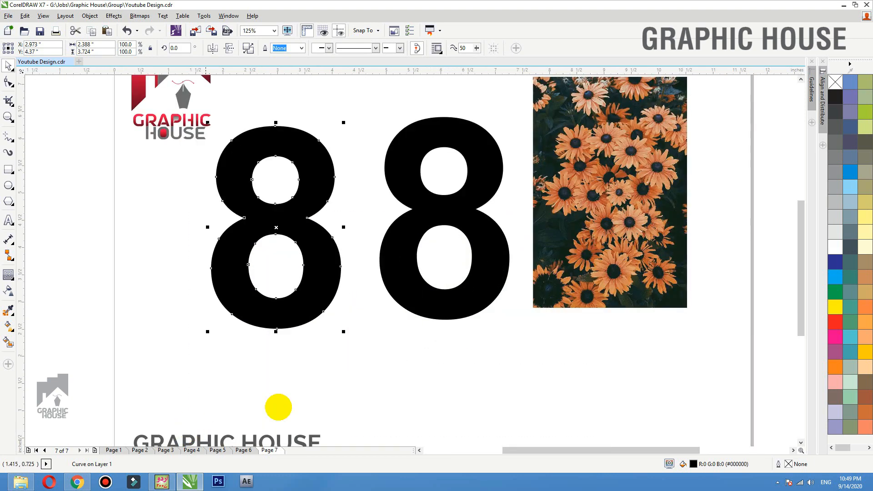
left_click_drag(574, 157, 573, 174)
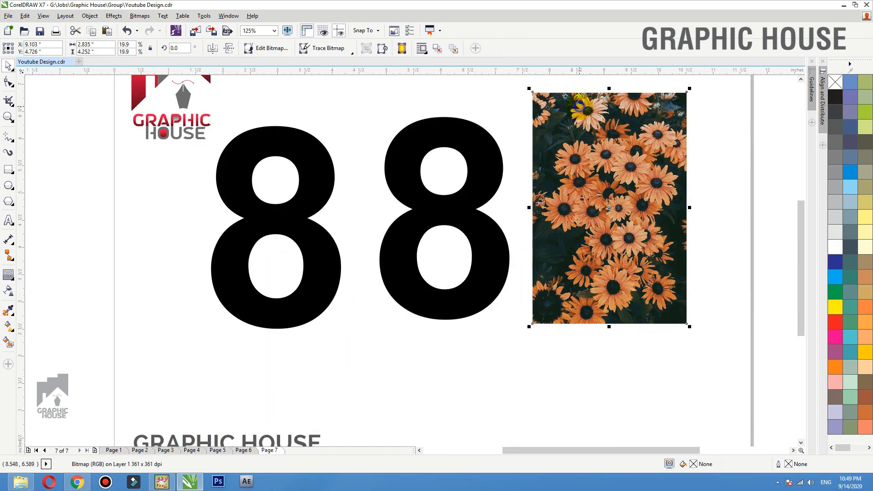
right_click(574, 98)
left_click(513, 113)
left_click(437, 127)
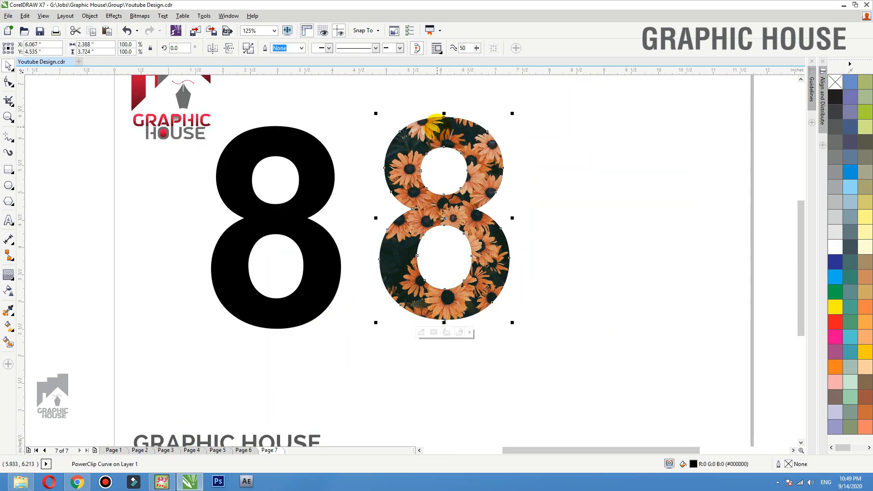
left_click_drag(439, 128, 454, 135)
key("ctrl+z")
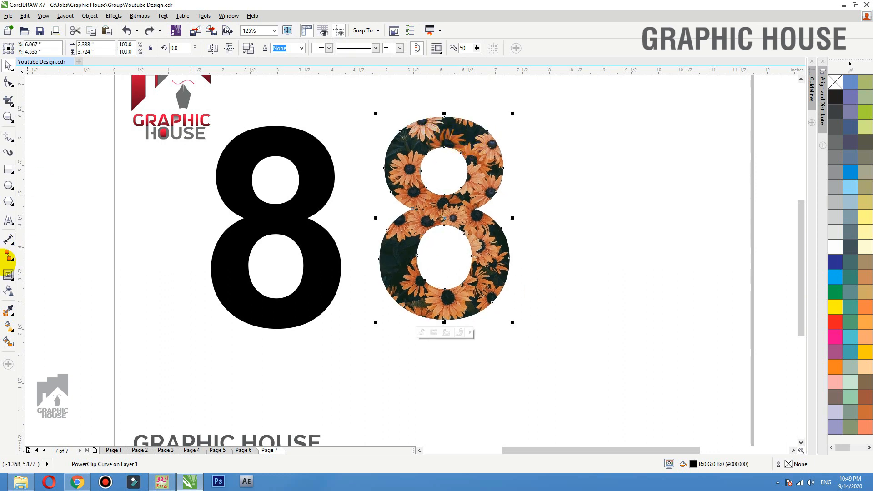
- Draw a large black square and send it behind the flower 8
left_click(9, 170)
left_click_drag(339, 94, 606, 361)
left_click(836, 97)
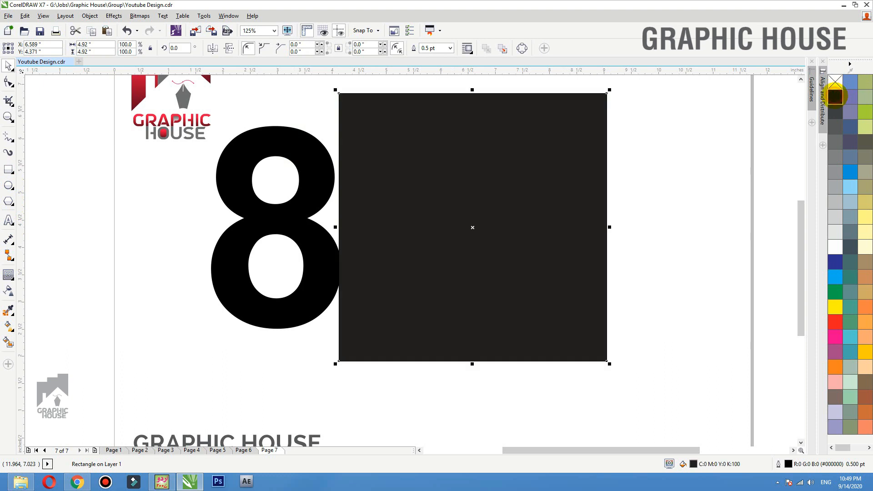
key("shift+Page_Down")
- Centre the flower 8 on the dark square and place a copy to its right
left_click(495, 181)
left_click(560, 167, "shift")
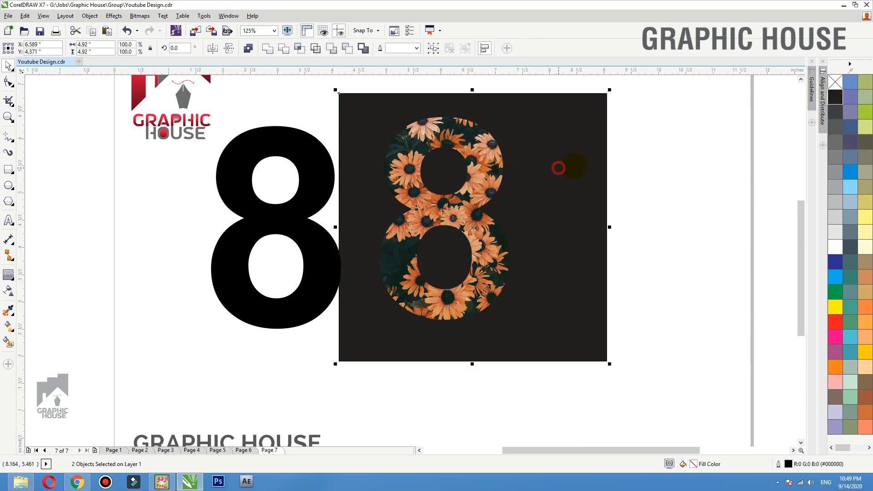
key("c")
key("e")
left_click(705, 162)
left_click(517, 191)
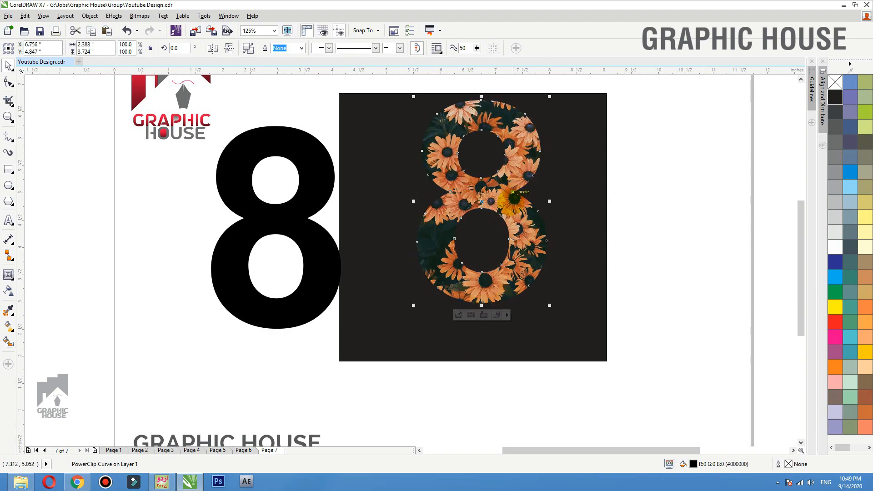
left_click_drag(512, 233, 674, 233)
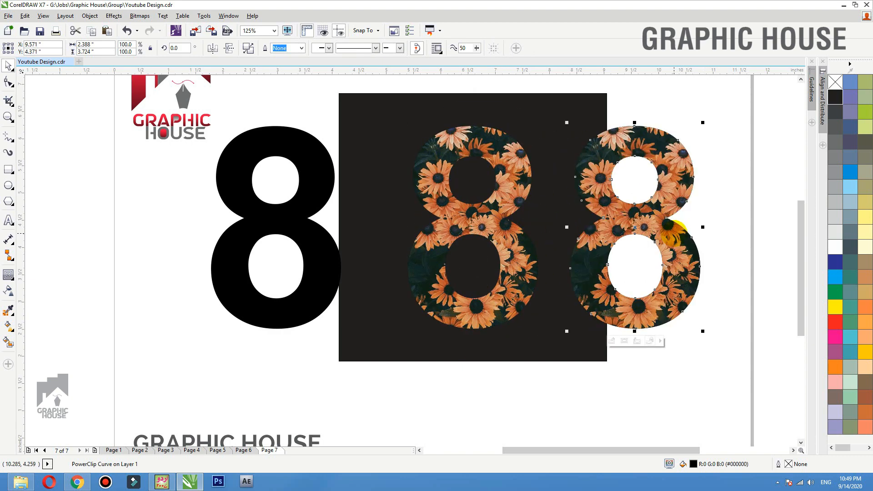
left_click_drag(508, 242, 514, 236)
key("ctrl+z")
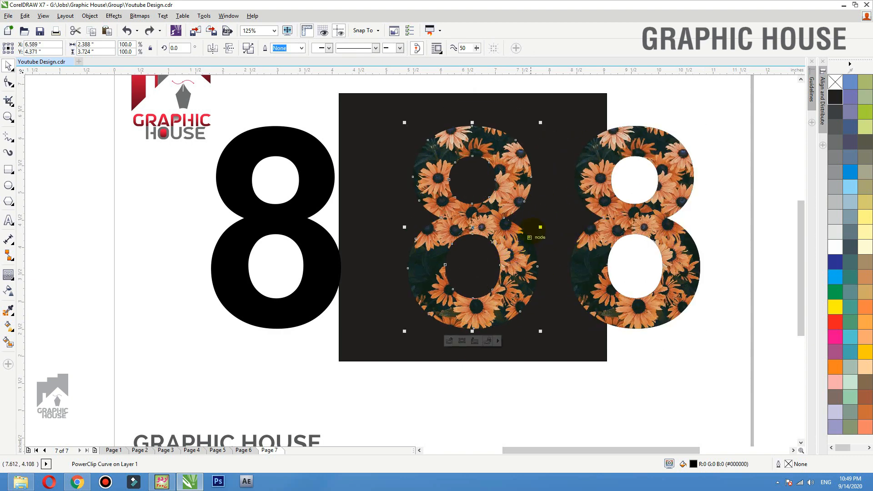
- Inside the PowerClip, draw a black ellipse at the photo's upper right with a linear transparency fade
double_click(503, 218)
left_click_drag(489, 190, 471, 178)
key("ctrl+z")
left_click(9, 169)
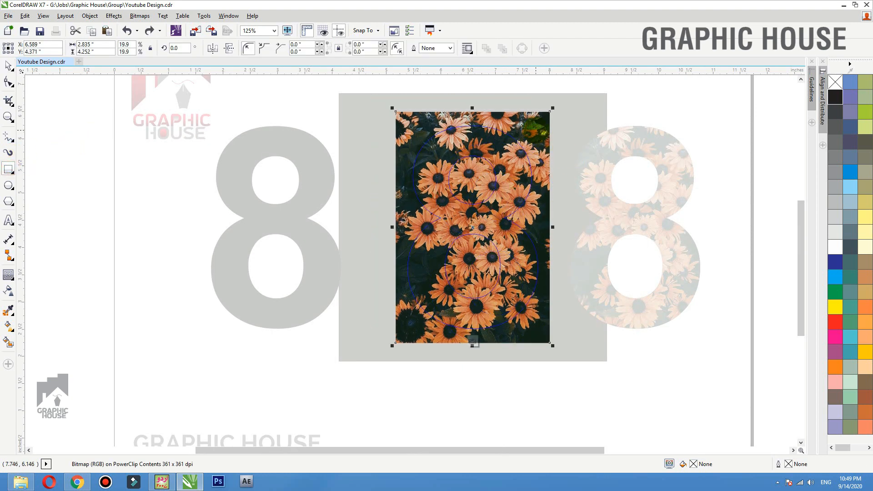
left_click(9, 185)
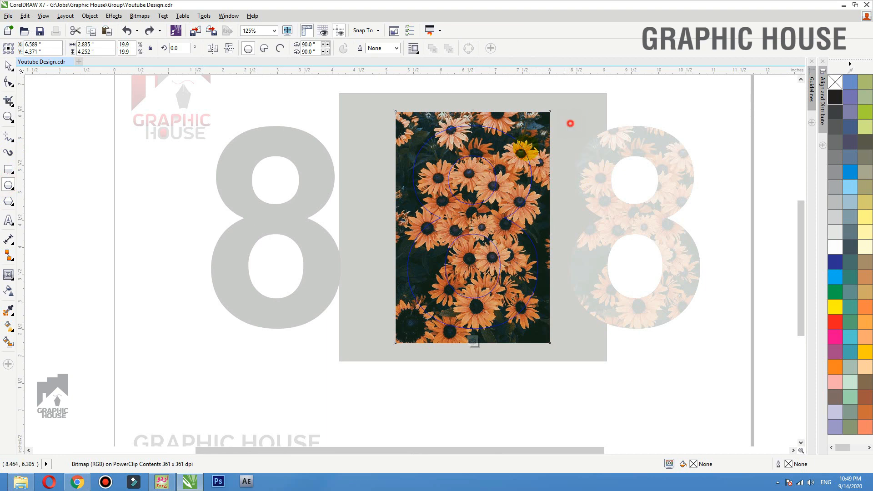
left_click_drag(569, 123, 479, 186)
left_click(835, 97)
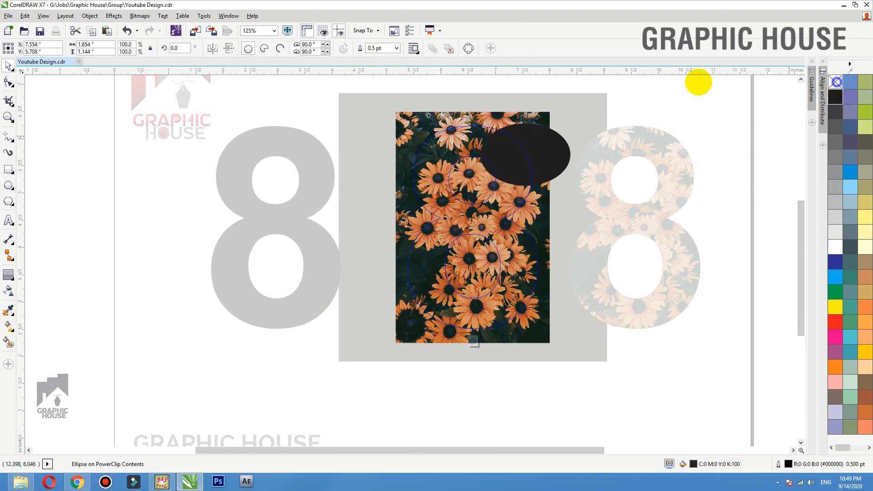
left_click(7, 290)
left_click_drag(557, 139, 500, 167)
left_click_drag(556, 139, 461, 309)
key("space")
- Add a mirrored copy of the faded ellipse at the lower left and finish editing
right_click(471, 271)
left_click(229, 49)
left_click(213, 48)
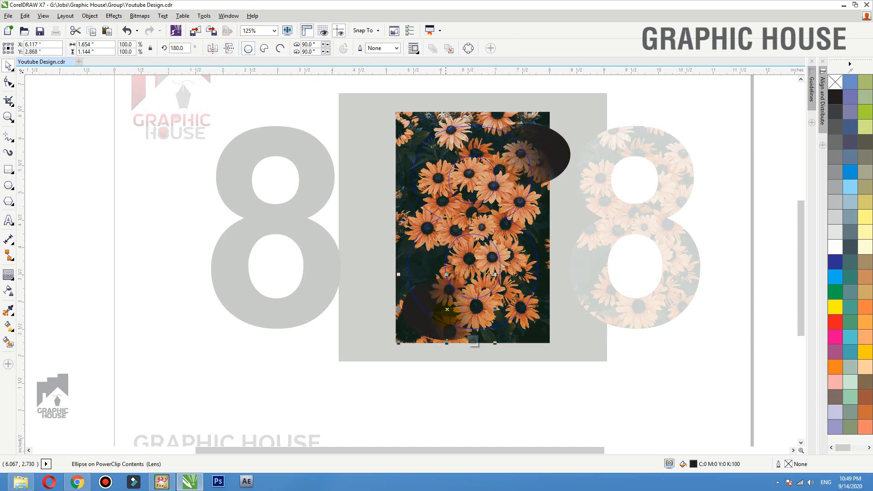
left_click(451, 372)
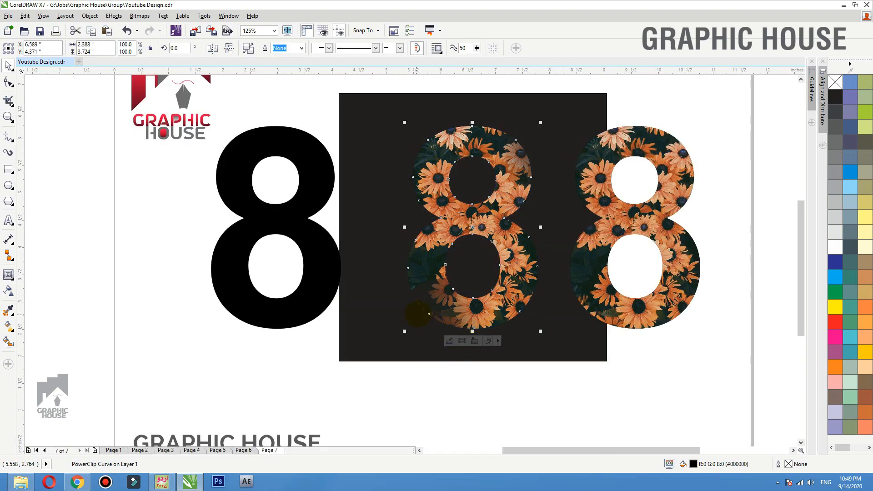
double_click(520, 154)
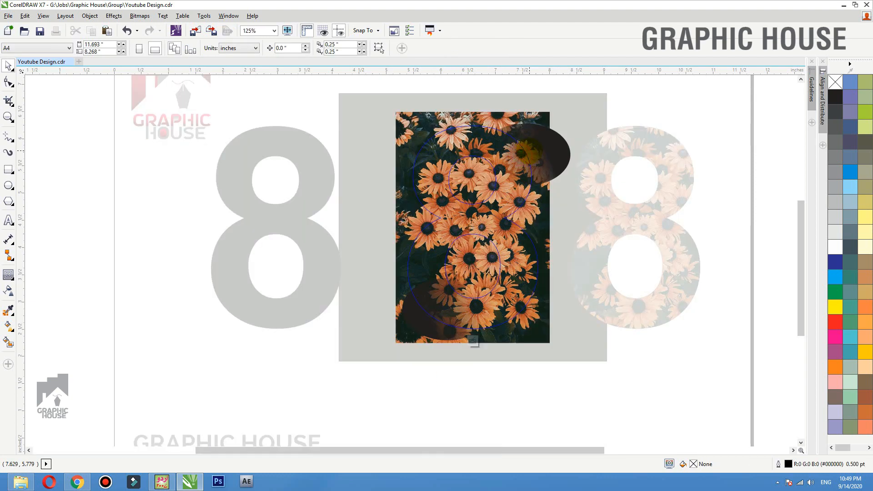
left_click(653, 110)
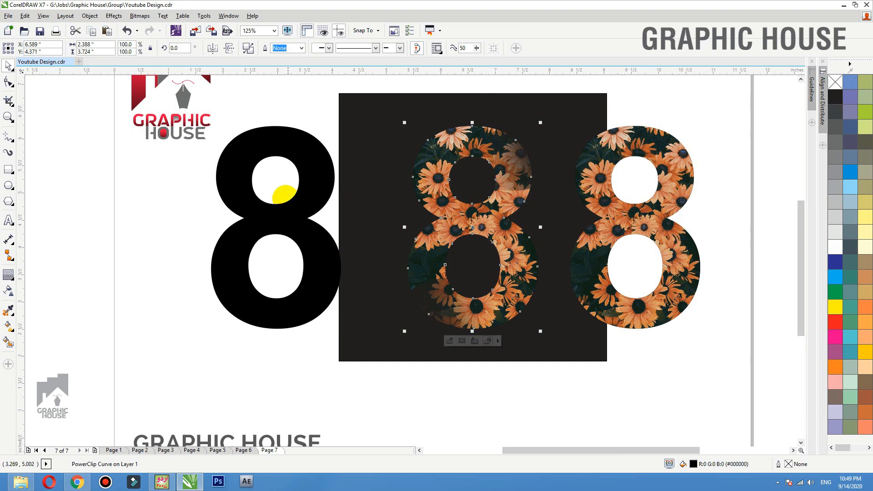
left_click_drag(284, 195, 477, 194)
left_click_drag(541, 121, 524, 147)
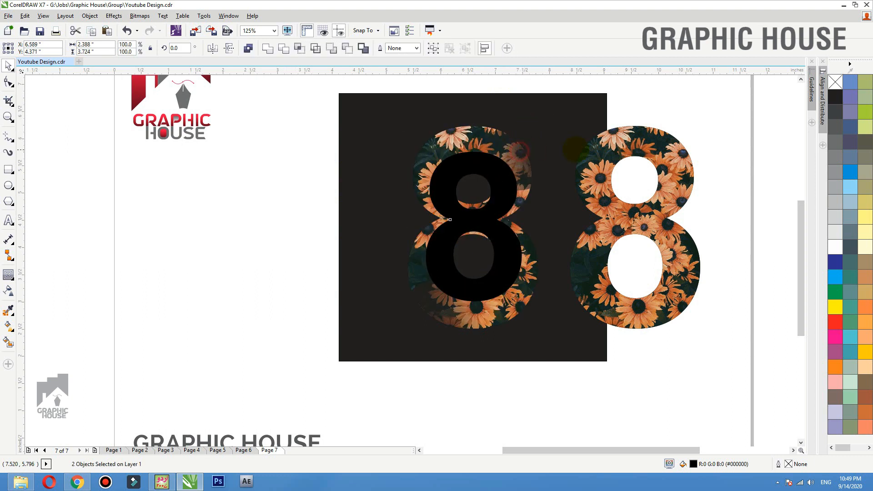
left_click(660, 122)
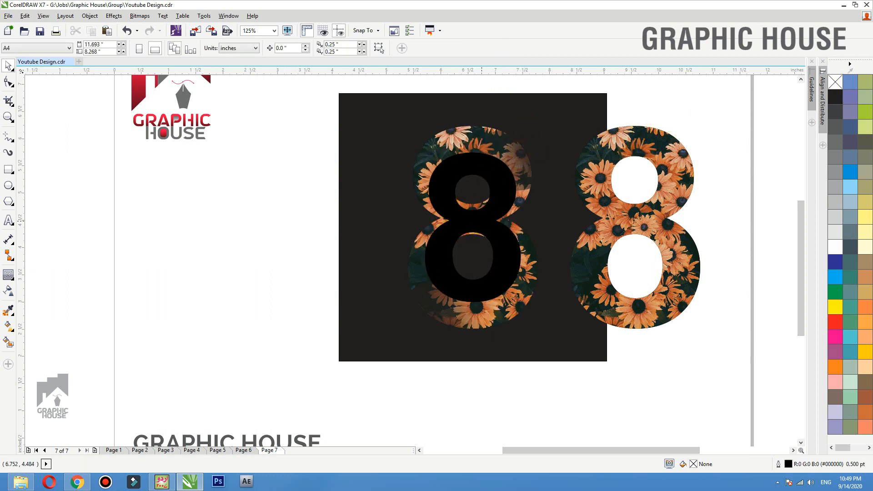
left_click(513, 141)
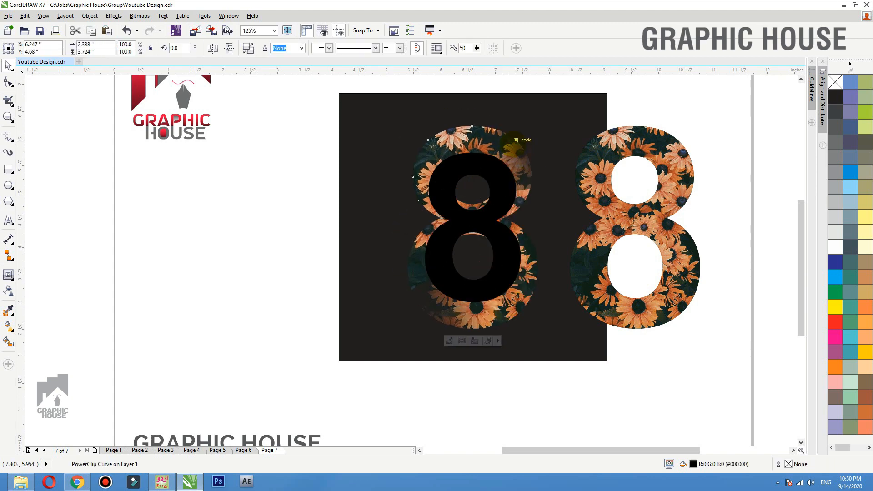
left_click_drag(603, 205, 612, 211)
key("ctrl+z")
left_click(612, 210)
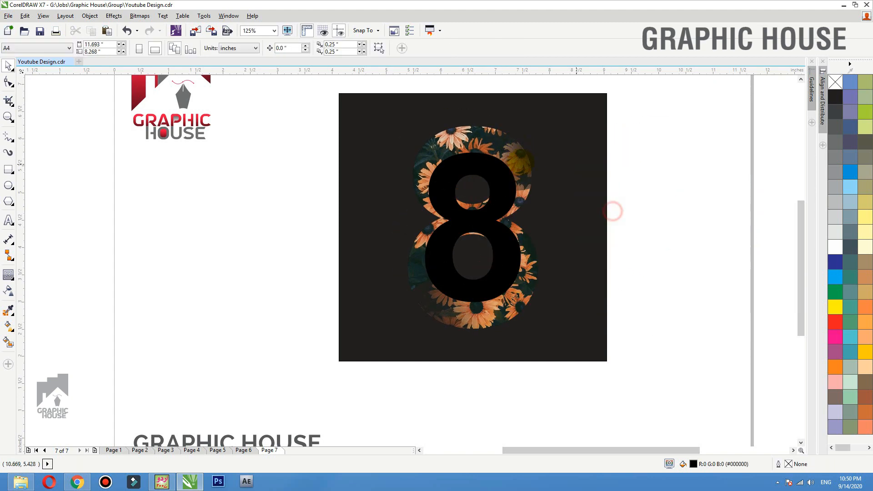
left_click_drag(472, 140, 342, 136)
key("ctrl+z")
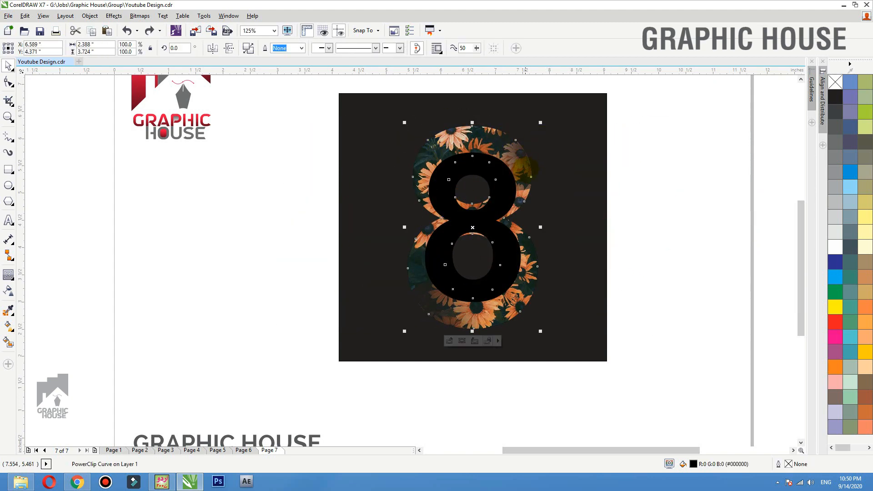
left_click_drag(525, 170, 527, 131)
key("ctrl+z")
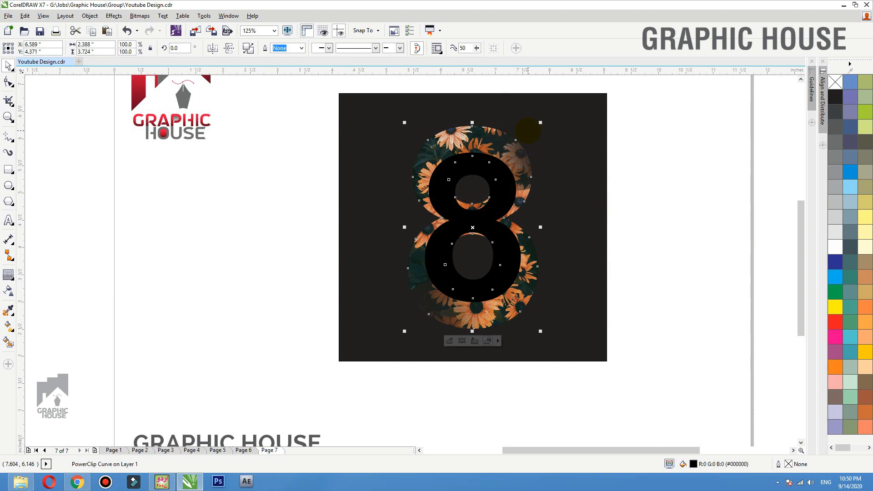
left_click(638, 202)
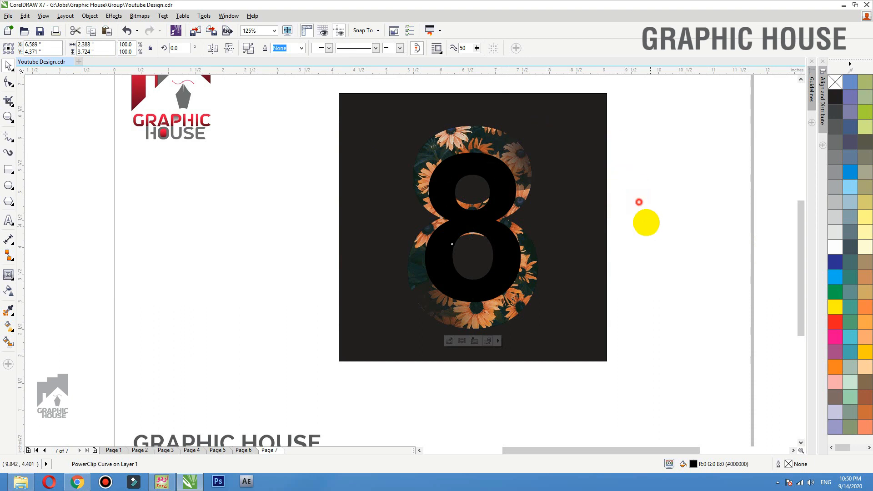
left_click_drag(585, 208, 508, 190)
key("ctrl+z")
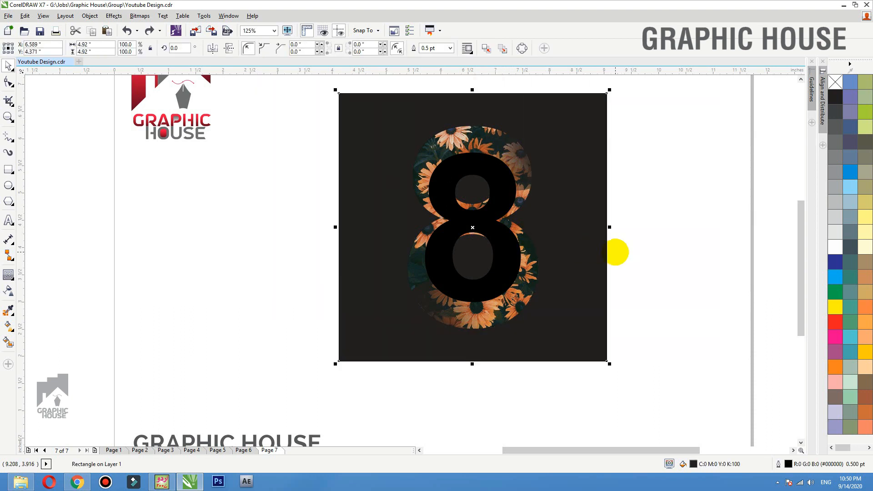
- Make the black 8 white and bring the flower 8 in front of it
left_click(657, 226)
key("Tab")
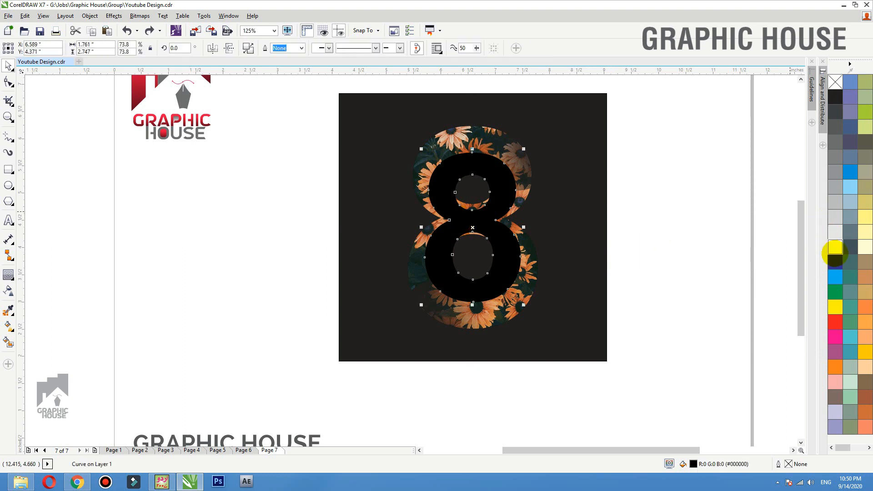
left_click(835, 247)
left_click(727, 214)
left_click_drag(501, 142, 461, 122)
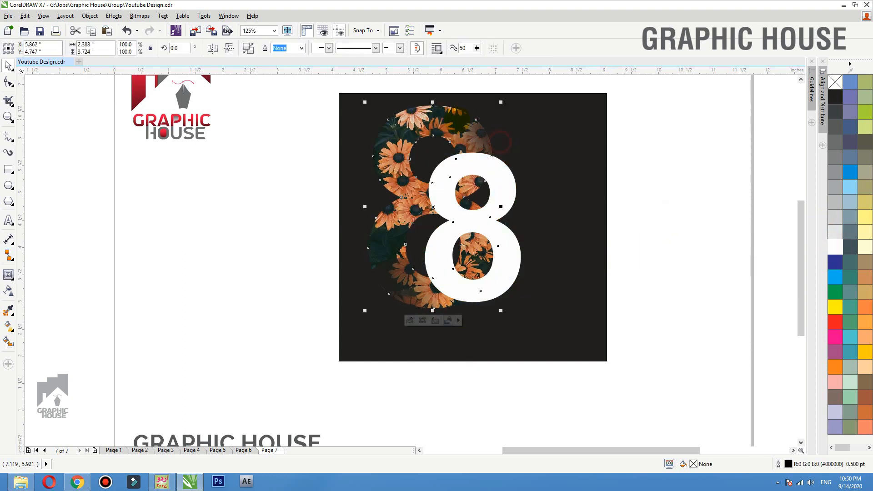
key("ctrl+z")
key("shift+Page_Up")
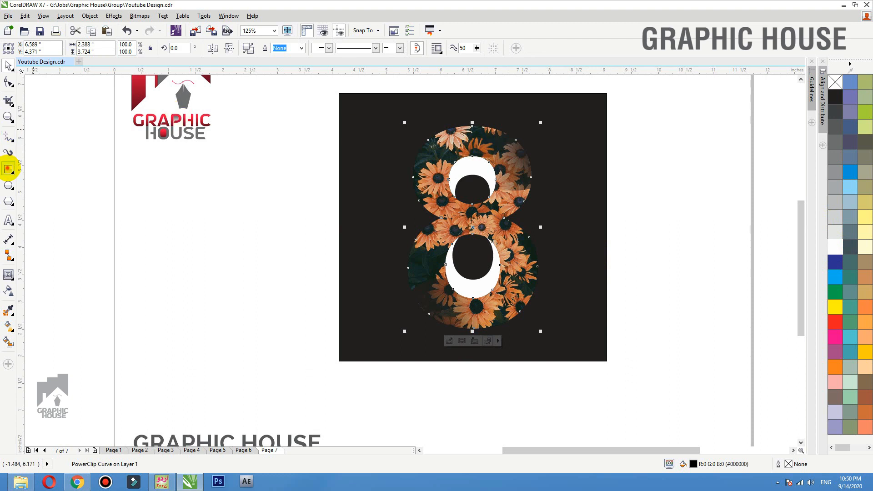
- Draw a tall rectangle over the flower 8's left half and select both
left_click(8, 169)
left_click_drag(374, 92, 472, 387)
left_click(506, 158, "shift")
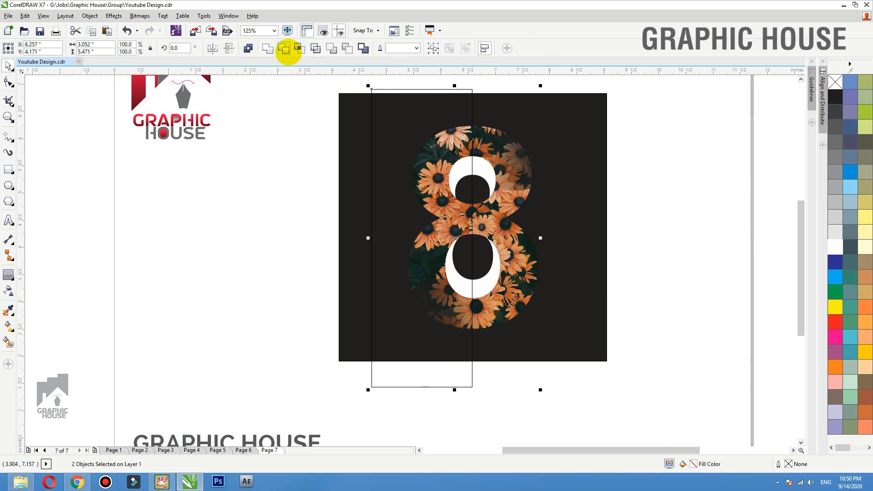
- Trim off the flower 8's left half with Back Minus Front and delete the cutting rectangle
left_click(285, 50)
left_click(230, 127)
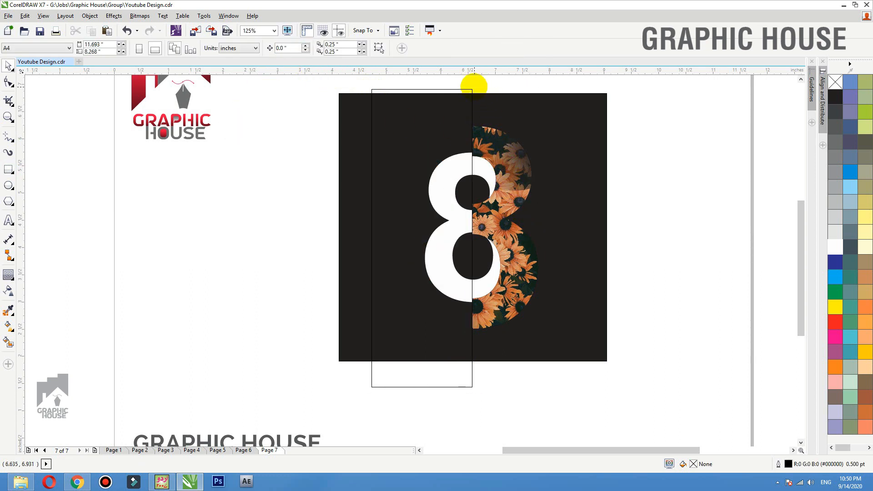
left_click(470, 88)
key("Delete")
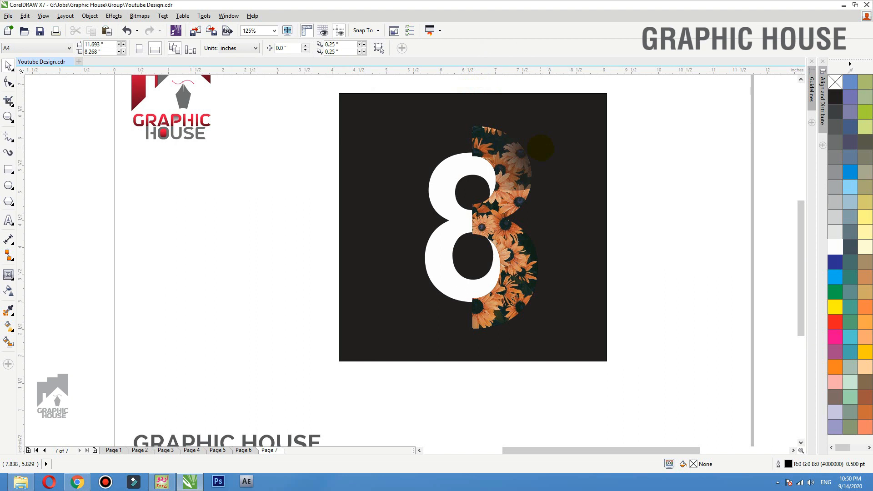
left_click(499, 211)
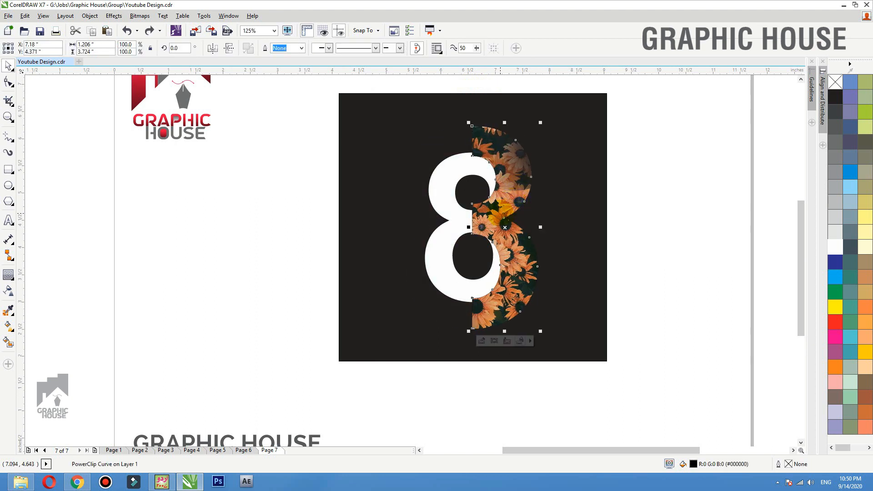
left_click_drag(500, 211, 502, 204)
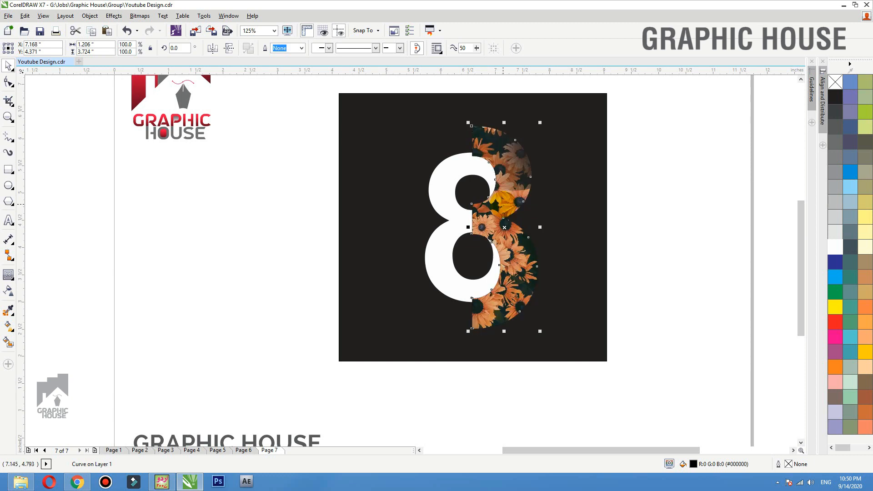
- Offset the black shadow shape slightly left and convert it to a 600 dpi bitmap
key("shift+F2")
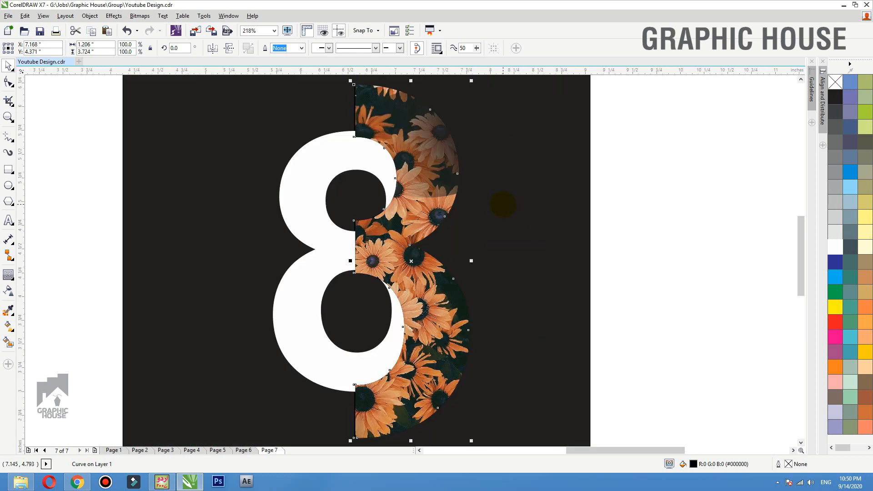
left_click_drag(414, 261, 404, 262)
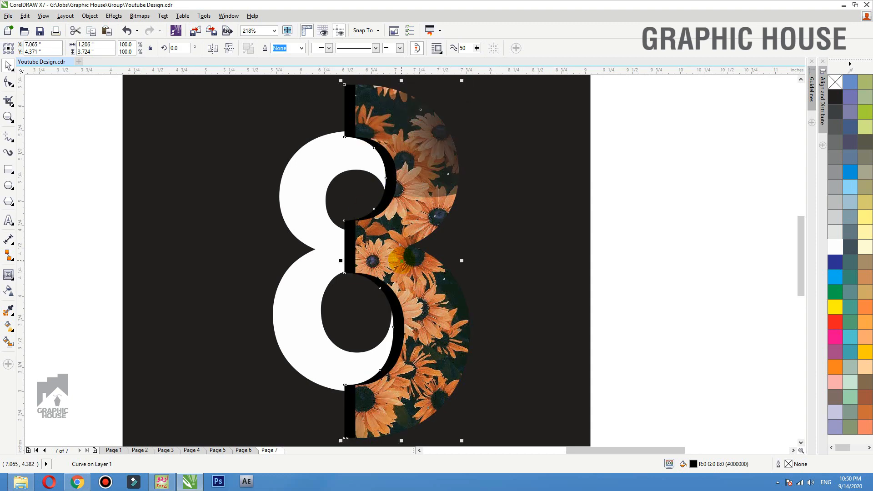
left_click_drag(396, 327, 400, 327)
left_click(139, 15)
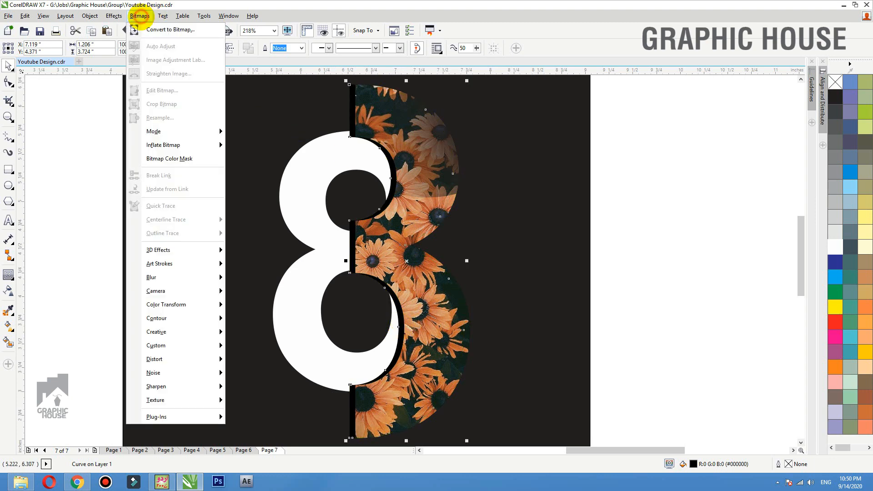
left_click(156, 30)
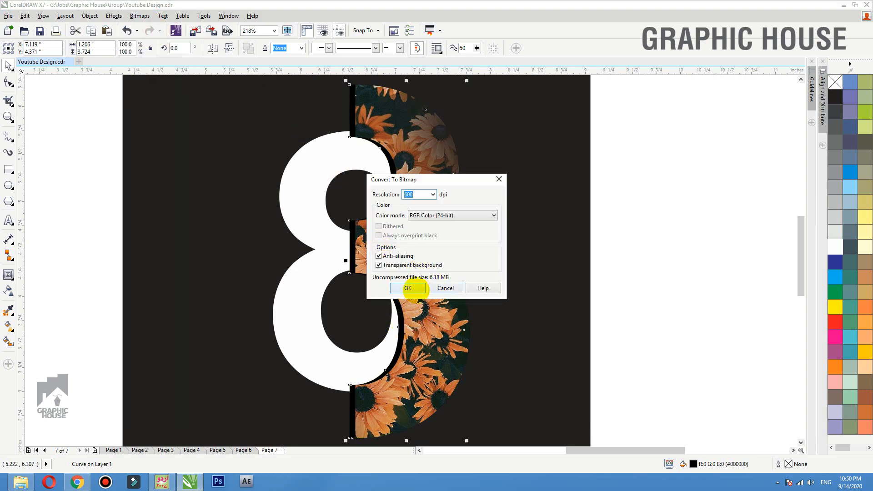
left_click(408, 287)
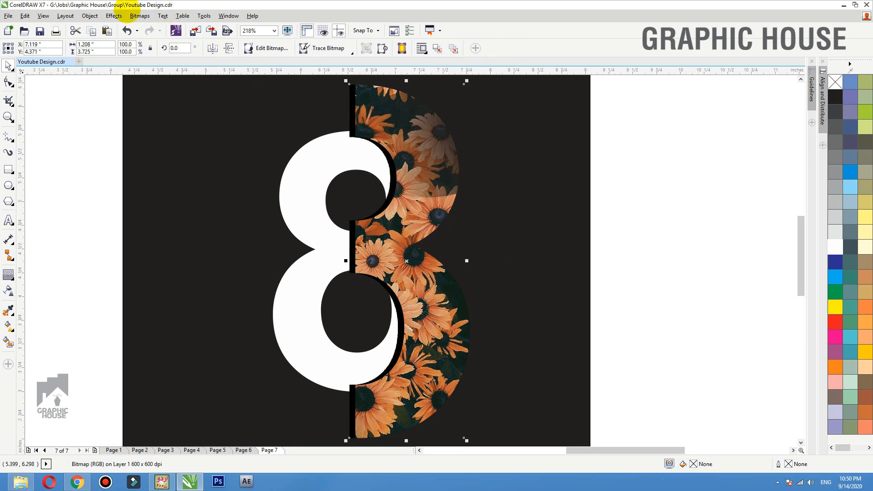
- Apply a Gaussian Blur to the shadow bitmap and adjust the blur radius
left_click(139, 15)
mouse_move(172, 278)
left_click(248, 288)
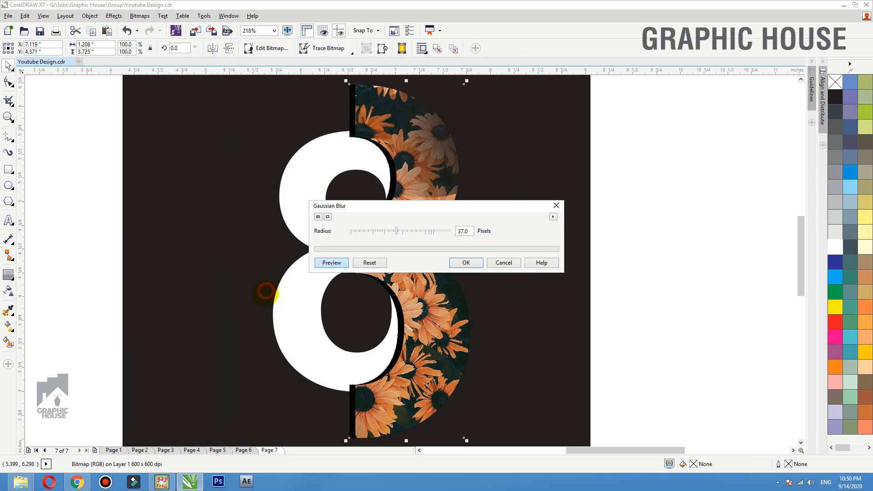
left_click_drag(410, 208, 508, 132)
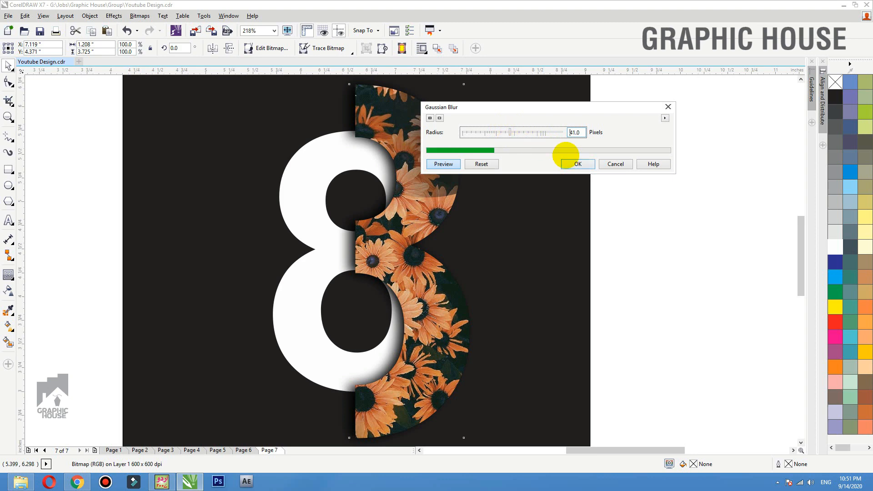
- Apply the Gaussian blur and give the shadow bitmap 30 uniform transparency, then deselect it
left_click(577, 163)
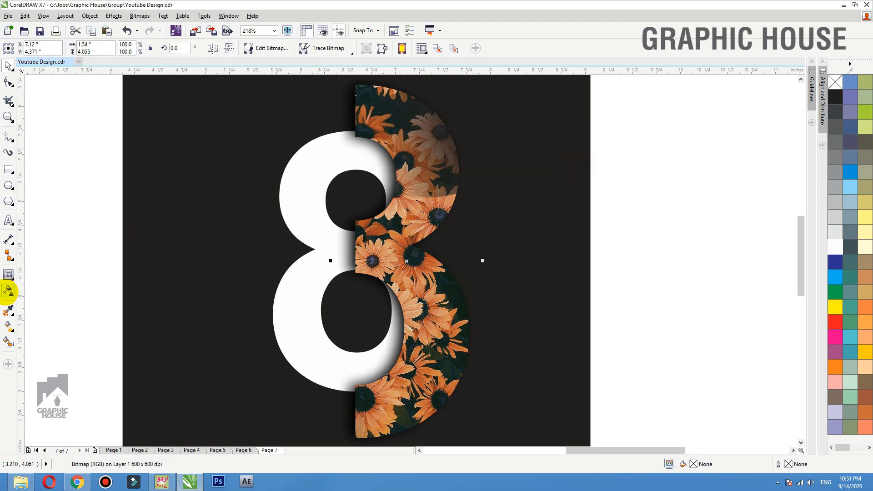
left_click(8, 289)
left_click(23, 50)
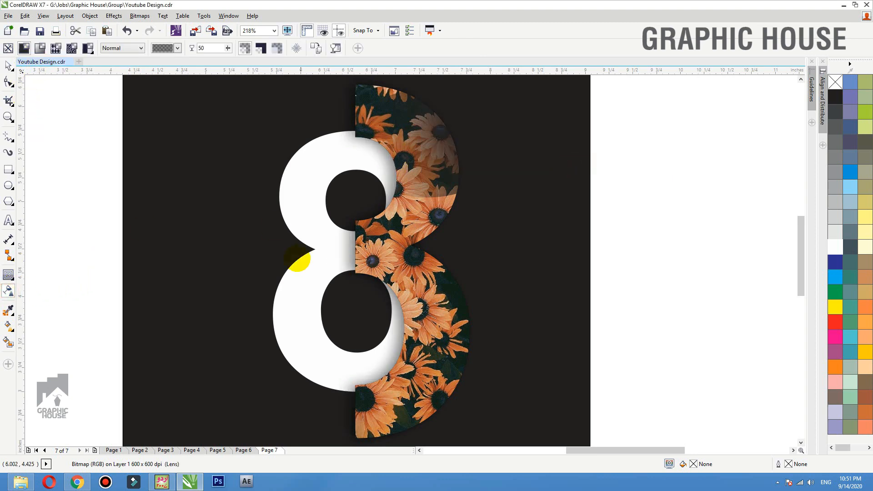
left_click_drag(215, 48, 145, 47)
type("30")
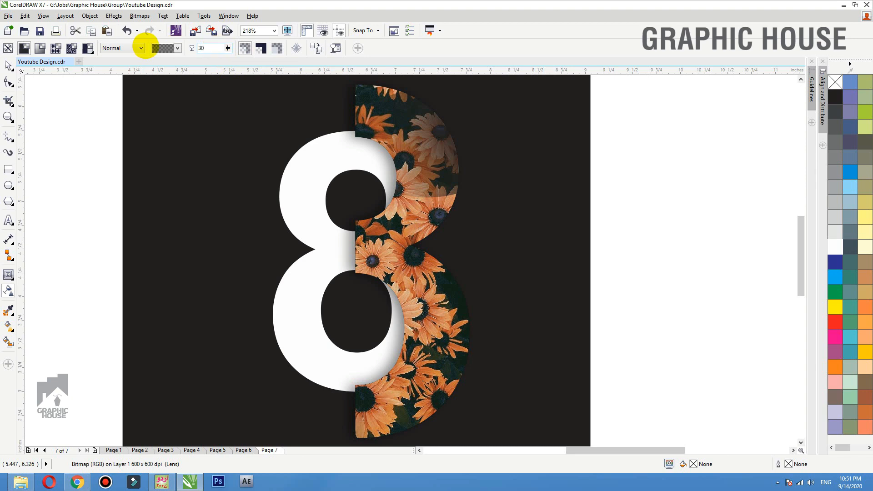
key("Return")
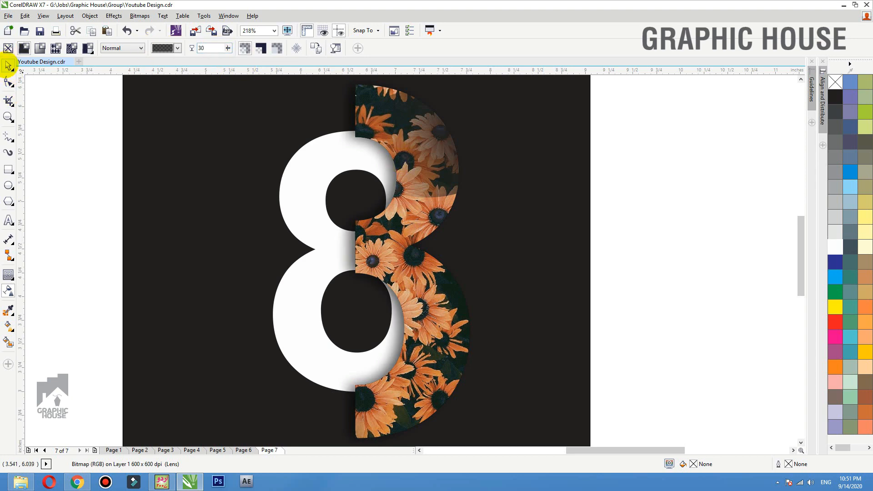
left_click(9, 65)
left_click(643, 259)
scroll(527, 259, "down", 3)
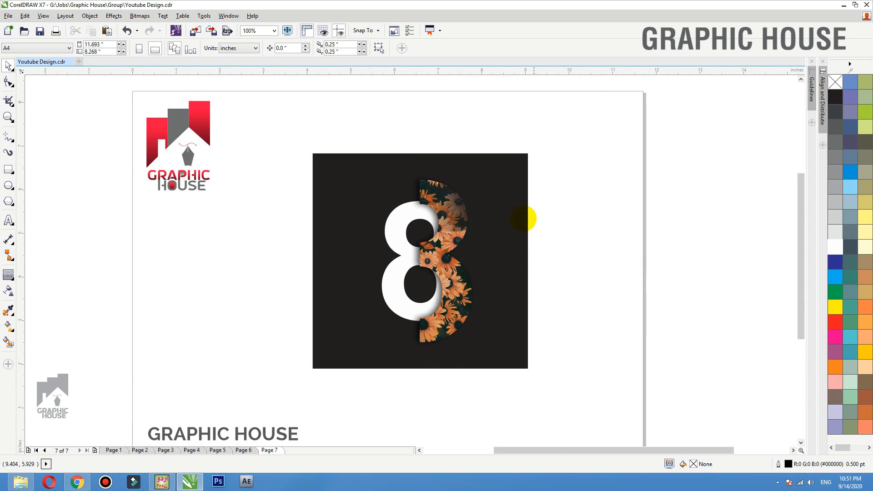
- Send the dark square to the back behind the 8s and shadow, undoing trial moves
left_click_drag(526, 220, 580, 256)
key("ctrl+z")
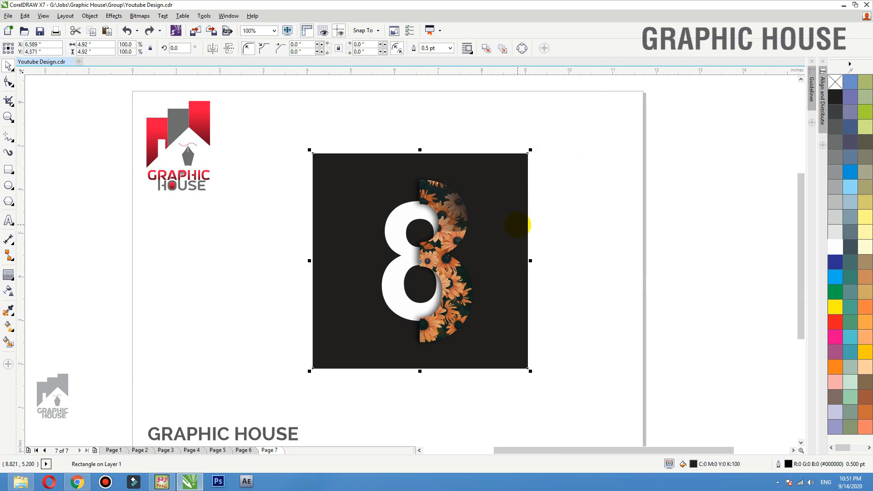
left_click_drag(518, 225, 518, 154)
key("ctrl+z")
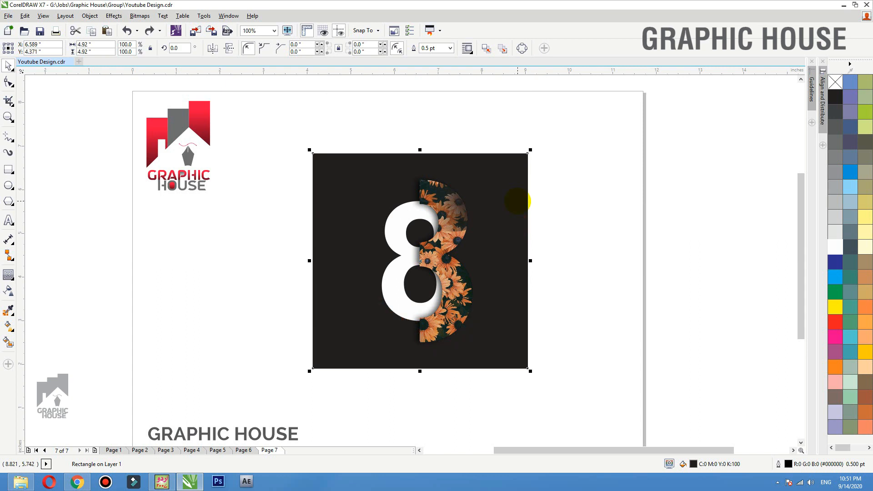
key("shift+Page_Down")
left_click(599, 197)
- Zoom in on the square and check the flower 8 layering by moving pieces aside and undoing
key("F2")
left_click_drag(605, 150, 304, 387)
left_click(310, 199)
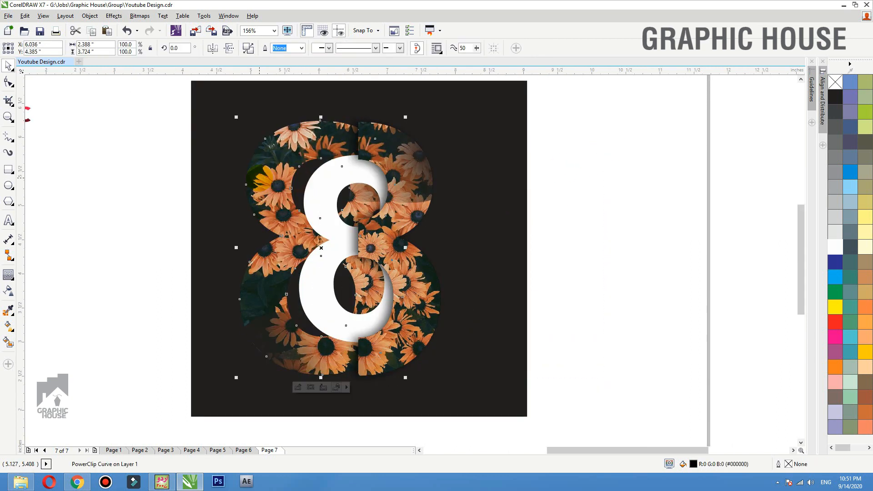
left_click(589, 215)
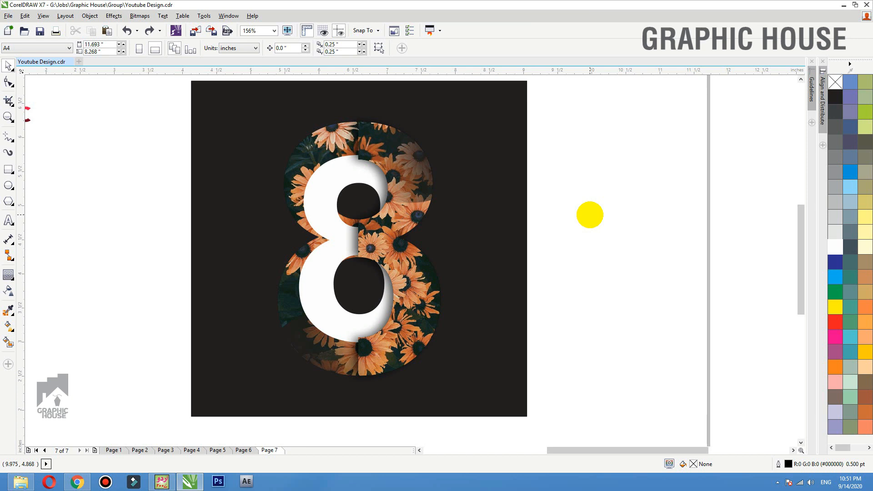
left_click_drag(307, 351, 64, 340)
left_click_drag(388, 236, 538, 237)
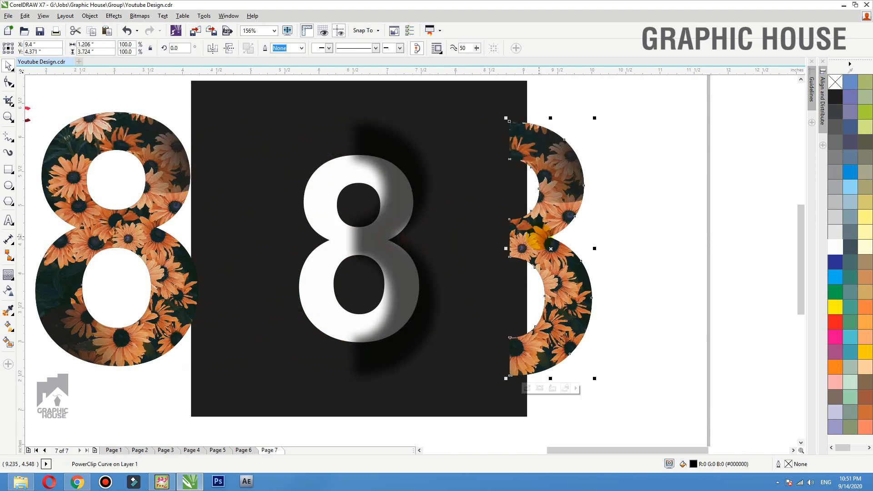
key("ctrl+z")
key("ctrl+z")
left_click(609, 222)
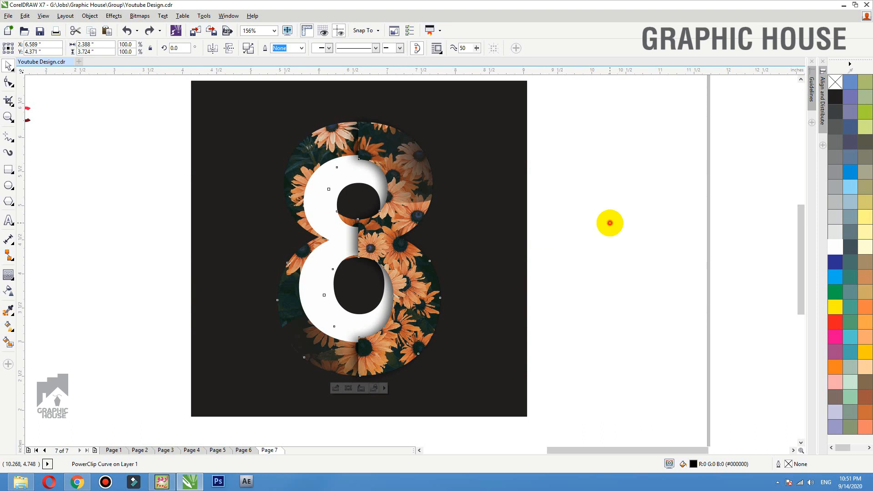